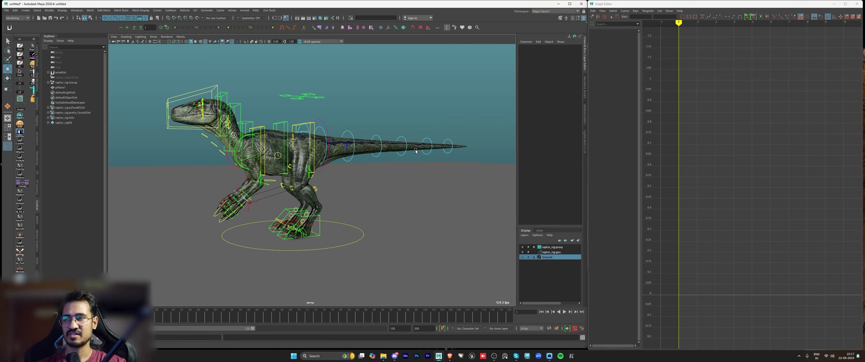
Step: Examine the raptor rig and its foot controls in the perspective and side views
mouse_move(370, 161)
alt+mouse_down()
mouse_move(425, 160)
mouse_move(367, 163)
mouse_move(384, 158)
mouse_move(361, 155)
alt+mouse_up()
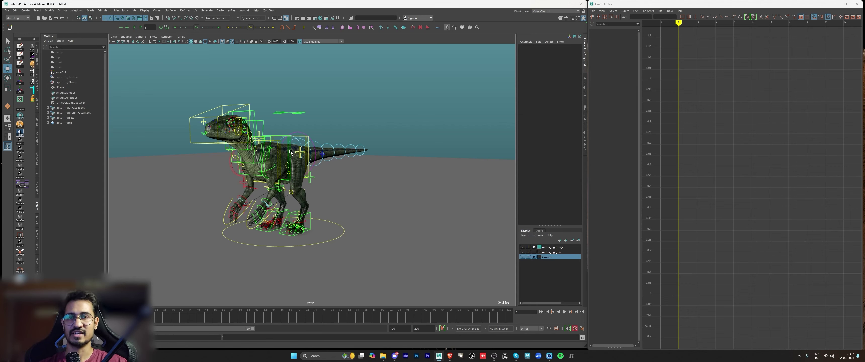
alt+shift+drag(451, 194, 410, 225)
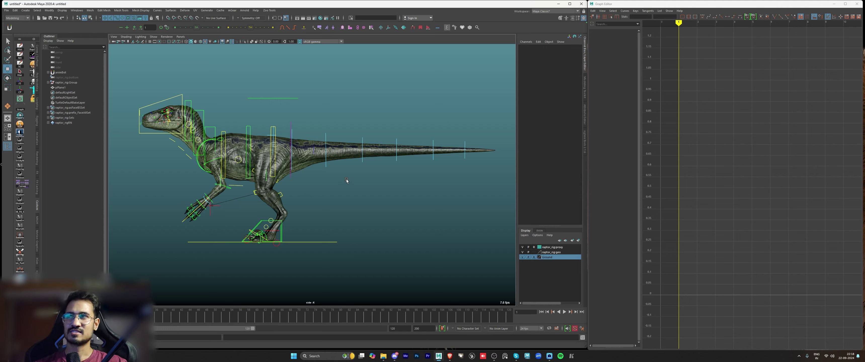
alt+right_drag(319, 168, 312, 137)
alt+middle_drag(312, 138, 318, 151)
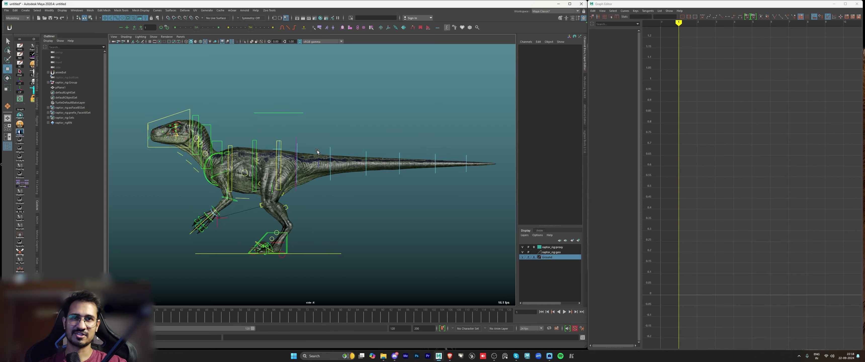
key(space)
key(space)
alt+drag(317, 151, 320, 170)
alt+right_drag(321, 170, 361, 170)
alt+drag(361, 172, 358, 167)
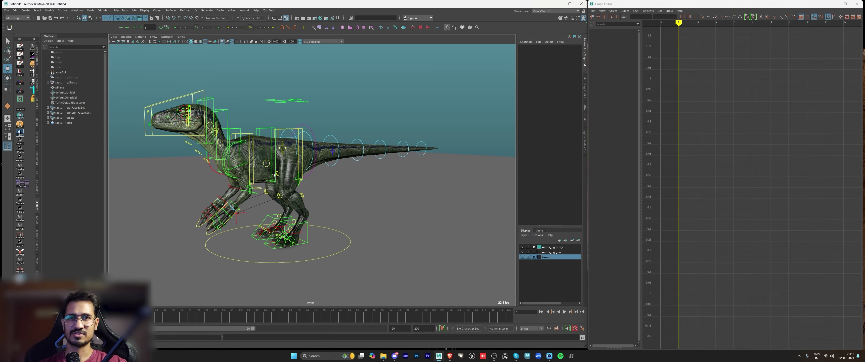
key(space)
key(space)
alt+right_drag(395, 206, 421, 205)
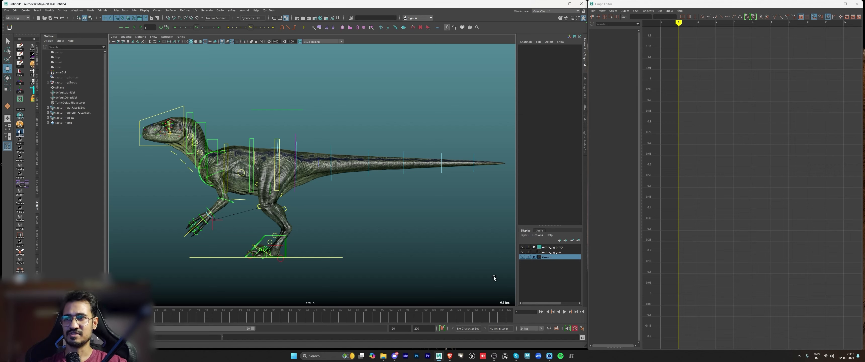
scroll(344, 192, down, 1)
mouse_move(344, 192)
alt+middle_down()
mouse_move(330, 195)
mouse_move(345, 190)
alt+middle_up()
alt+right_drag(344, 190, 347, 206)
alt+middle_drag(347, 206, 330, 201)
alt+right_drag(331, 200, 307, 198)
scroll(309, 197, up, 1)
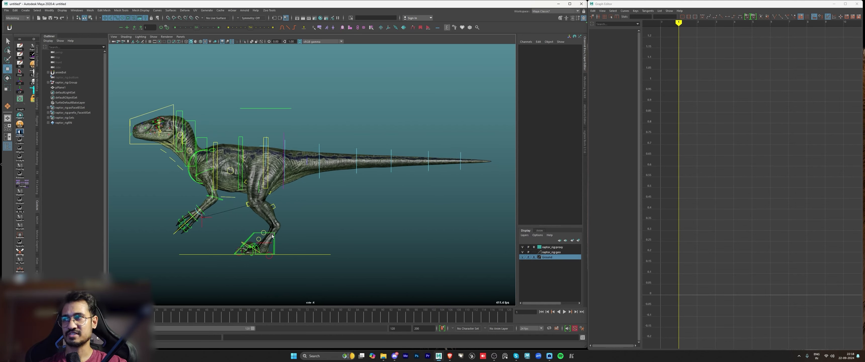
click(254, 234)
click(239, 253)
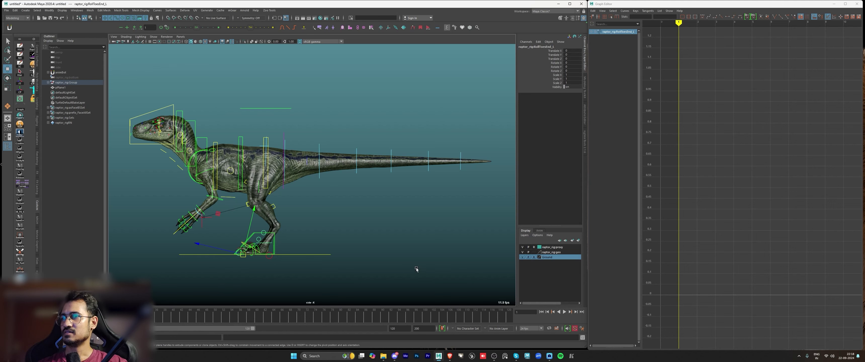
click(415, 268)
Step: Set the scene frame rate to 24 fps, review the Undo settings, and save the preferences
click(530, 328)
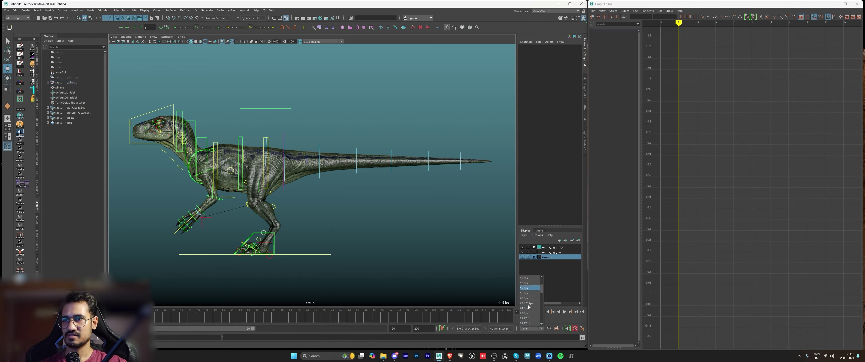
click(526, 308)
click(582, 329)
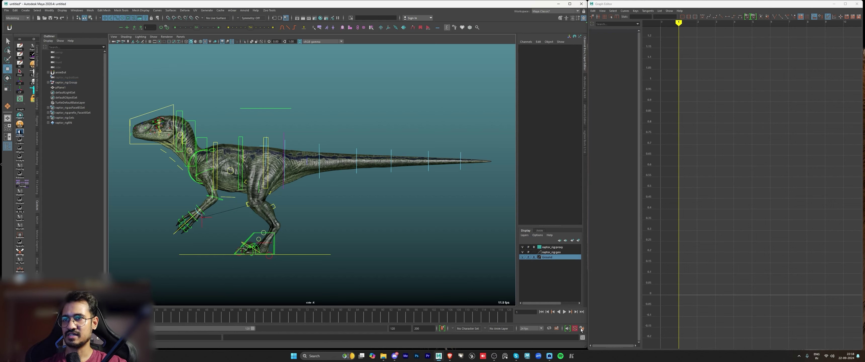
scroll(332, 89, down, 2)
click(328, 92)
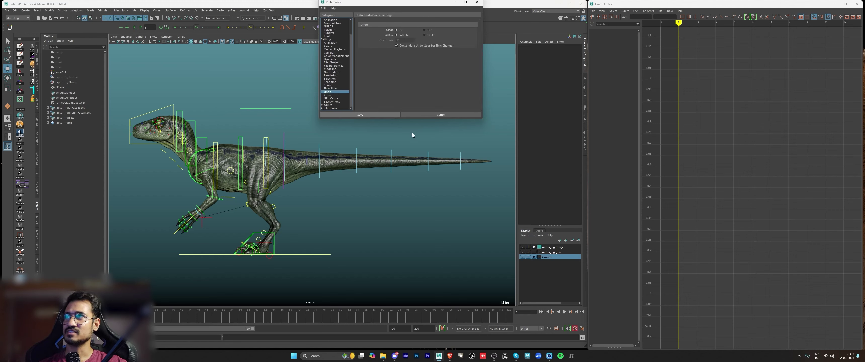
click(360, 114)
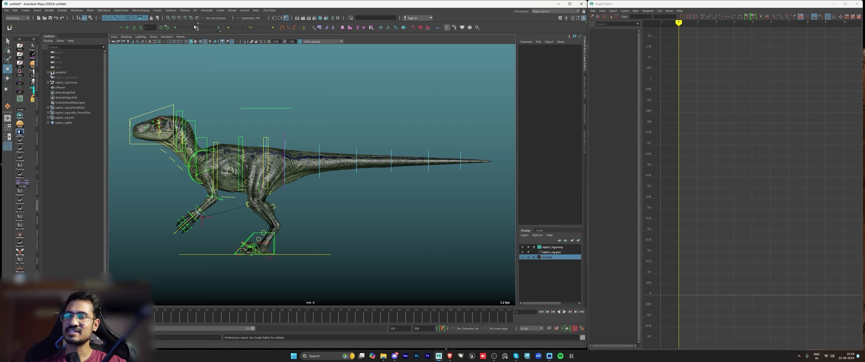
Step: Inspect the whole raptor in the perspective and side views and select the left leg's IK control
mouse_move(196, 26)
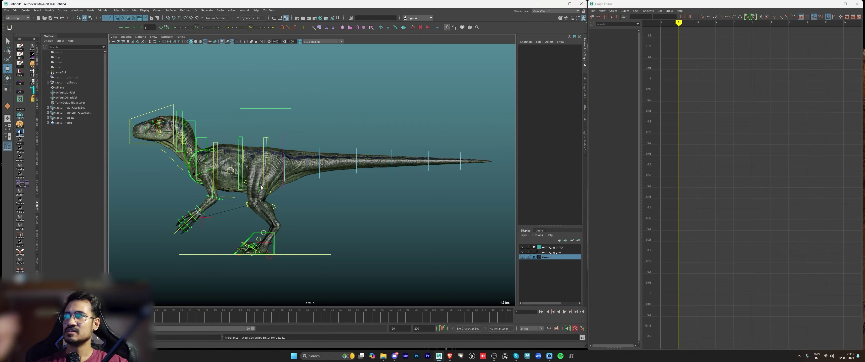
key(space)
key(space)
alt+drag(308, 197, 302, 219)
key(space)
key(space)
scroll(368, 215, up, 1)
alt+middle_drag(290, 195, 319, 194)
click(281, 236)
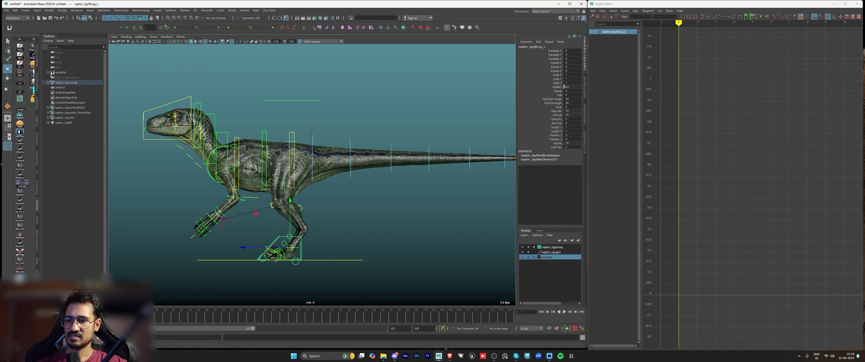
Step: Set the playback range to start at frame 0 and end at frame 50, and return to the first frame
text(0)
key(Return)
key(alt+shift+v)
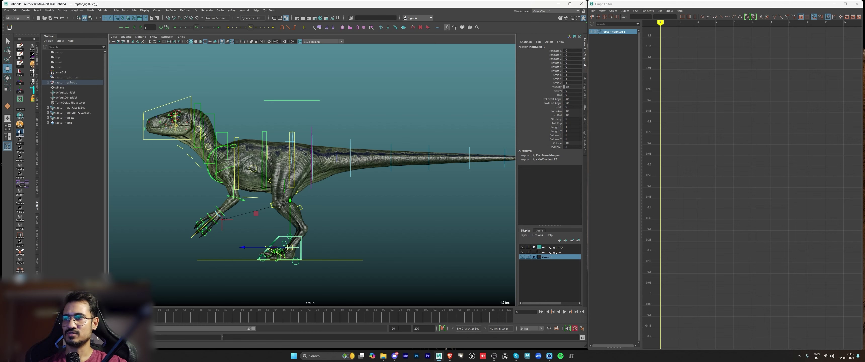
drag(398, 329, 364, 329)
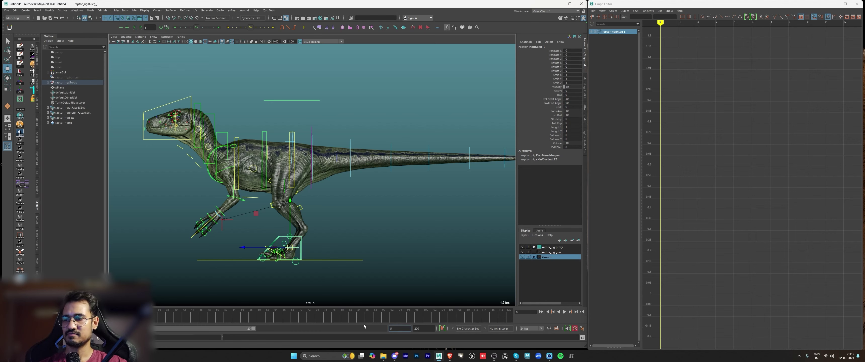
text(50)
key(Return)
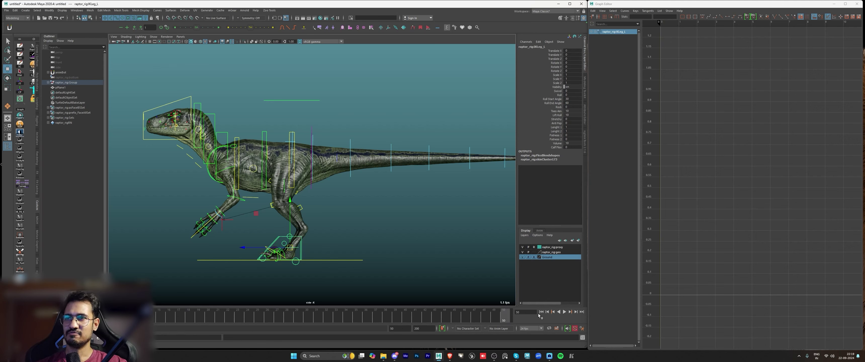
click(542, 312)
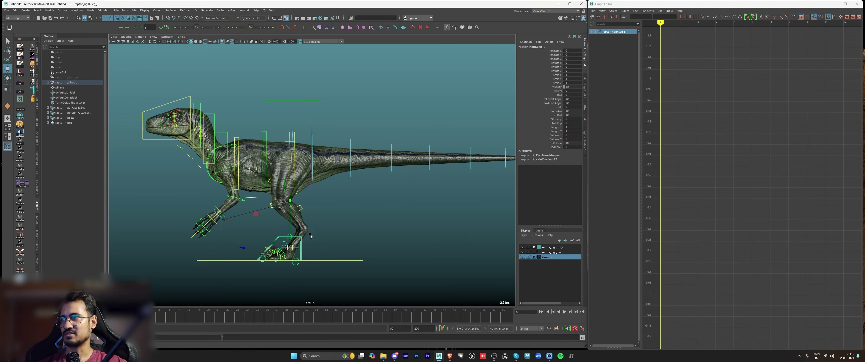
Step: Set the animation end frame to 50 with the full raptor framed in the side view
scroll(287, 232, down, 3)
alt+drag(287, 232, 290, 232)
scroll(275, 207, up, 3)
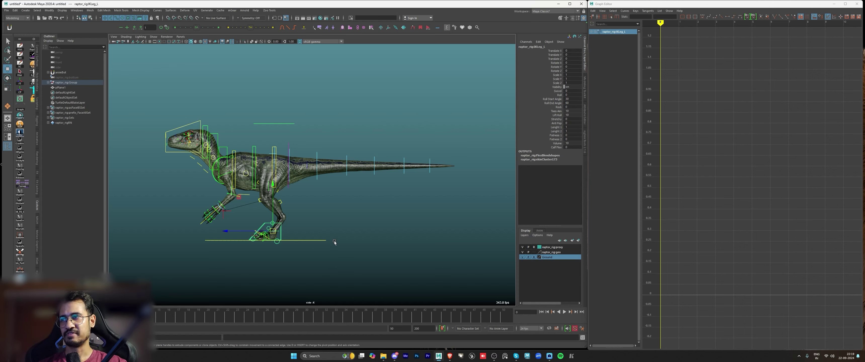
scroll(306, 249, up, 2)
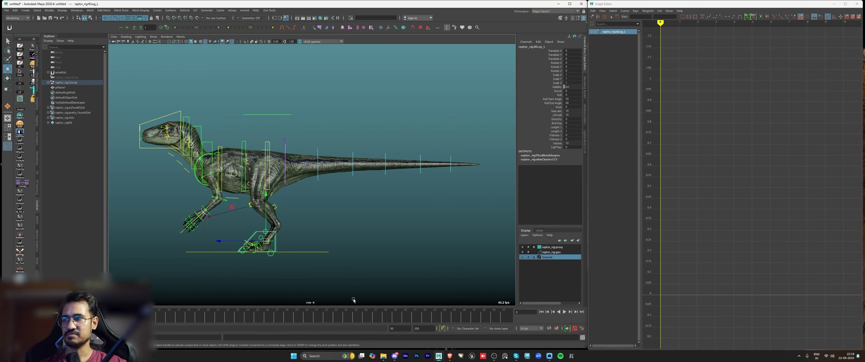
key(Return)
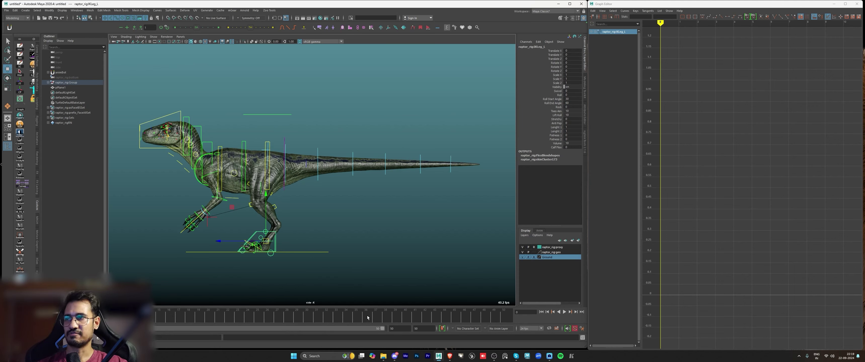
Step: Check the last, first and middle frames of the timeline, and clear the selection
click(511, 316)
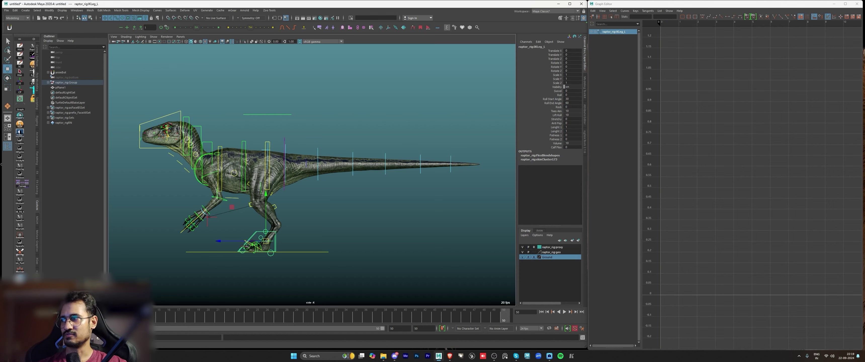
click(13, 316)
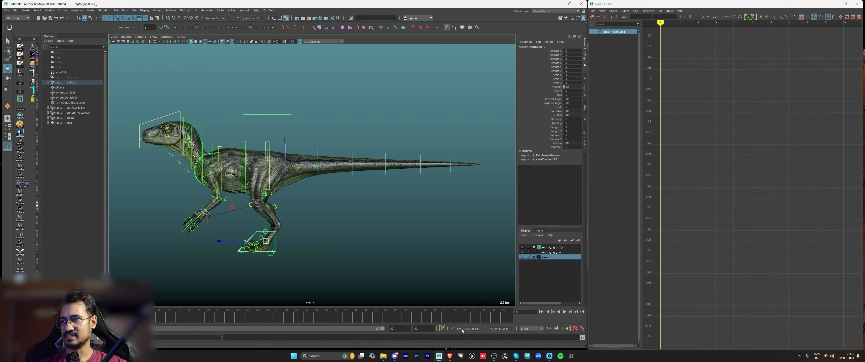
click(506, 314)
click(258, 315)
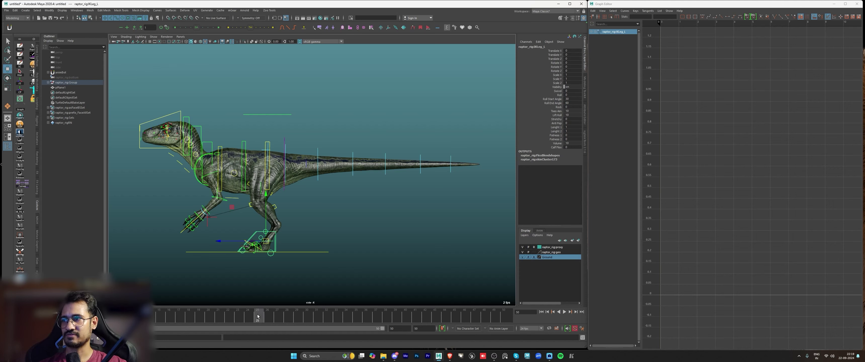
click(365, 221)
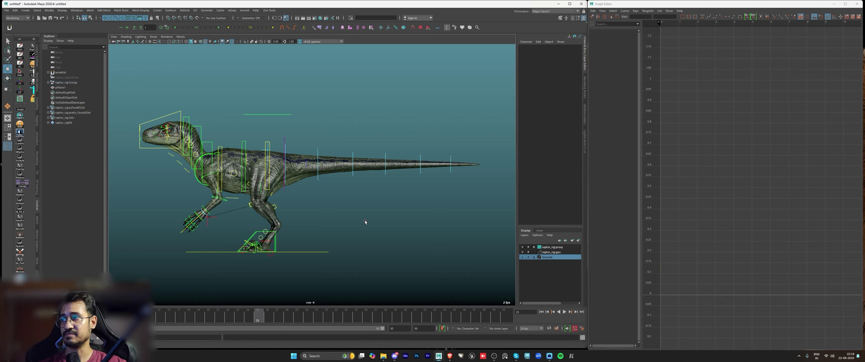
Step: Move the left leg's IK control forward and the right leg's IK control backward at frame 0 for a stride pose
click(252, 235)
key(alt+shift+v)
drag(218, 241, 201, 241)
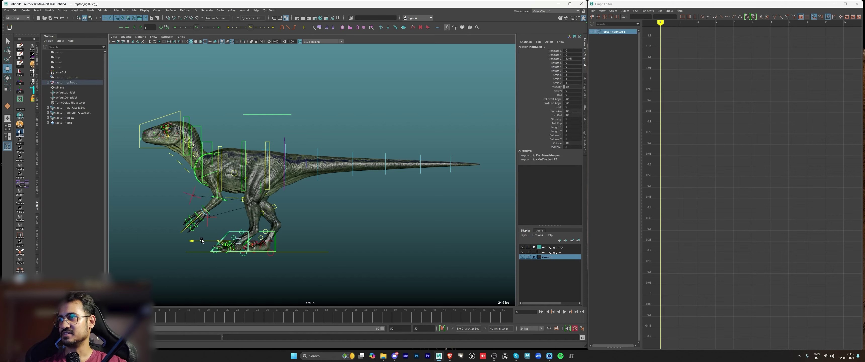
click(254, 243)
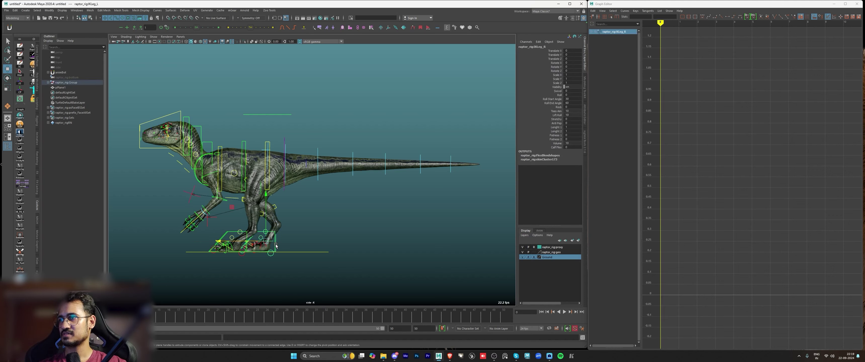
drag(254, 243, 280, 245)
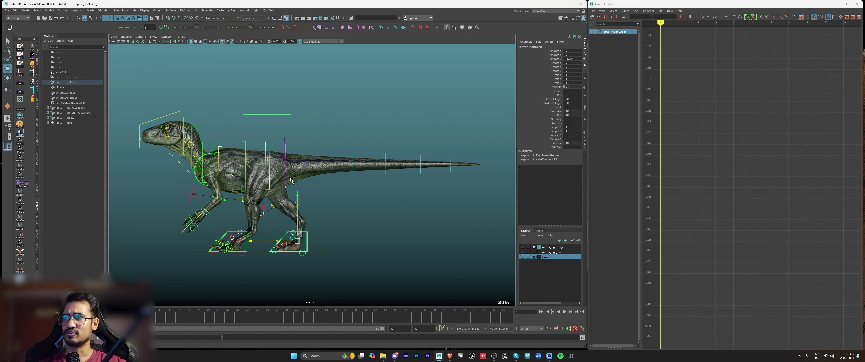
Step: Try lowering the root control, and check the head and front spine IK controls from the side and perspective views
click(267, 113)
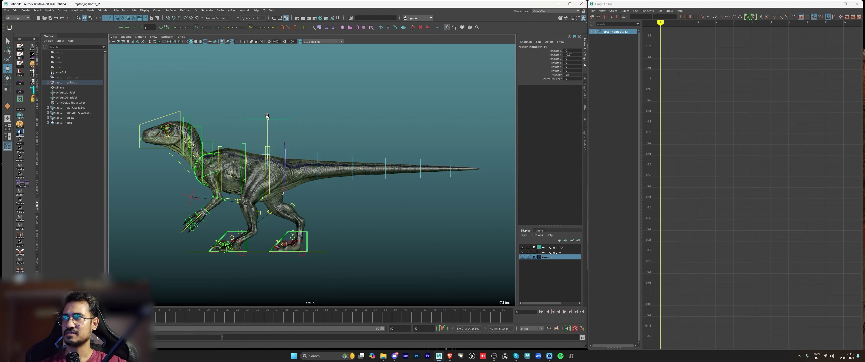
click(166, 116)
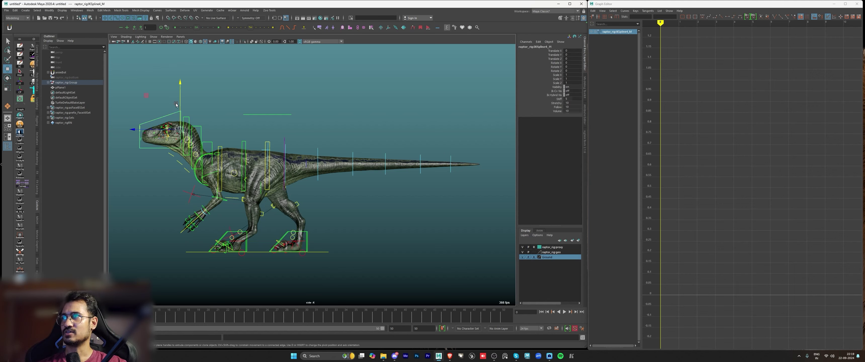
click(239, 111)
click(212, 148)
key(space)
key(space)
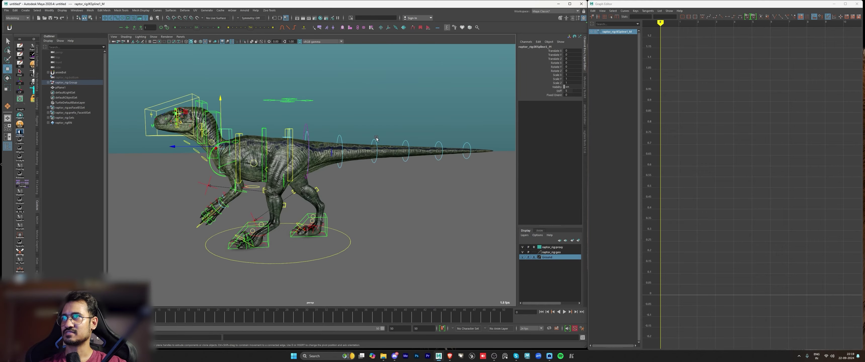
mouse_move(256, 135)
alt+mouse_down()
mouse_move(219, 162)
mouse_move(213, 148)
mouse_move(220, 163)
alt+mouse_up()
scroll(222, 134, up, 2)
Step: Try moving the root control in the perspective view to test the head's behaviour, and undo the move
click(221, 131)
key(ctrl+z)
drag(279, 97, 294, 79)
alt+middle_drag(285, 128, 336, 153)
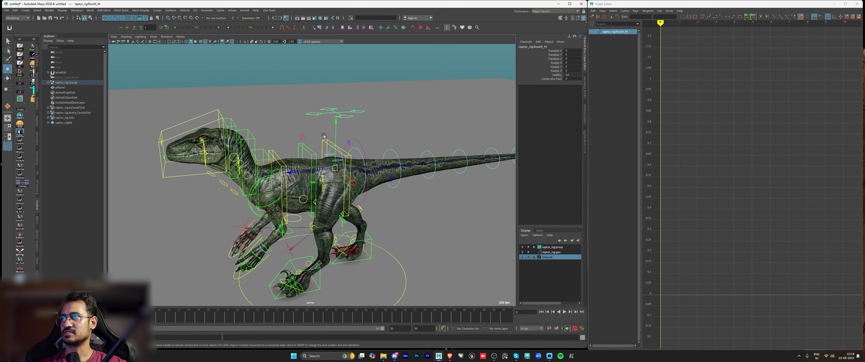
alt+drag(336, 152, 336, 144)
drag(336, 167, 330, 169)
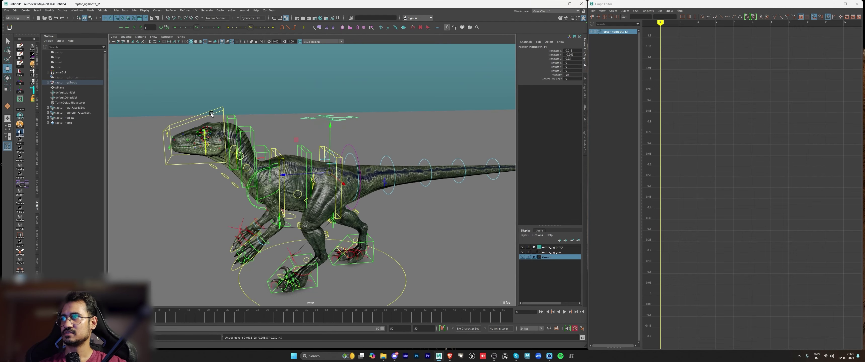
key(ctrl+z)
key(ctrl+z)
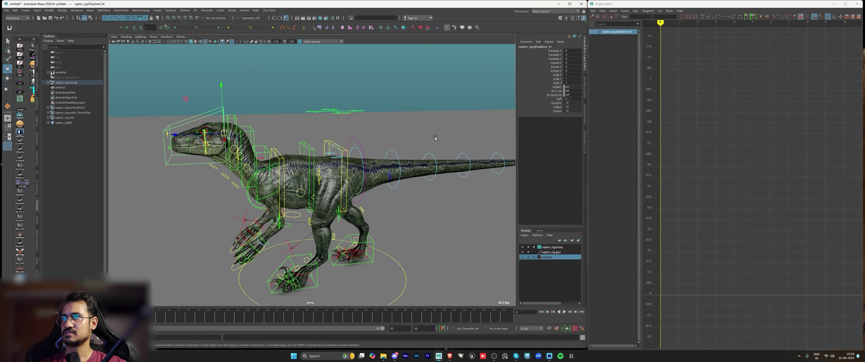
Step: Adjust the Follow attribute of the spine IK control around the head
click(558, 107)
middle_drag(350, 120, 407, 130)
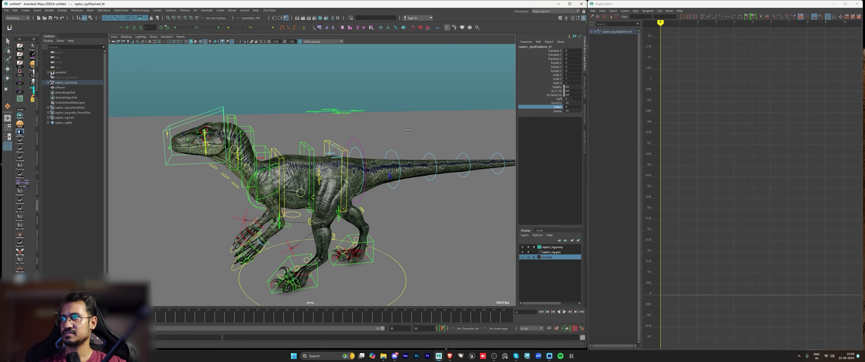
key(w)
Step: Test the head's follow behaviour by moving the root control down, undo the move, and clear the selection
click(352, 112)
alt+drag(349, 141, 340, 117)
drag(331, 171, 332, 182)
key(ctrl+z)
click(291, 143)
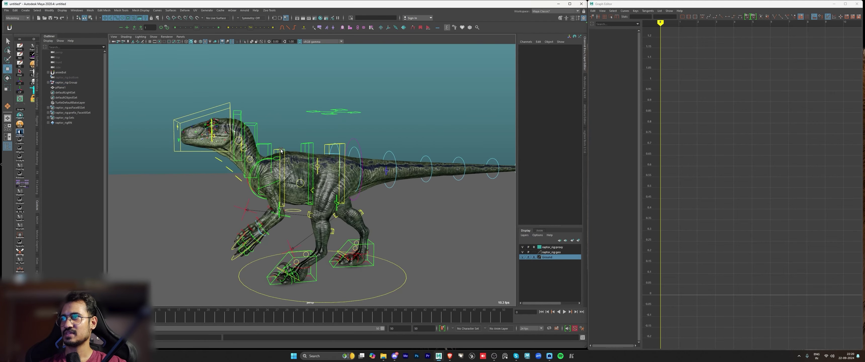
Step: Try moving the front spine IK control down in the perspective view, and undo the move
click(281, 150)
drag(281, 144, 281, 156)
key(ctrl+z)
key(ctrl+z)
key(ctrl+z)
Step: Lower the root control slightly in the side view
key(space)
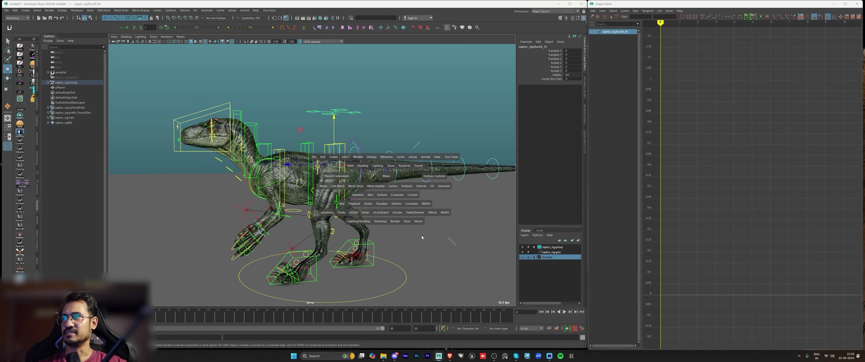
key(space)
scroll(408, 237, up, 2)
click(261, 127)
click(262, 109)
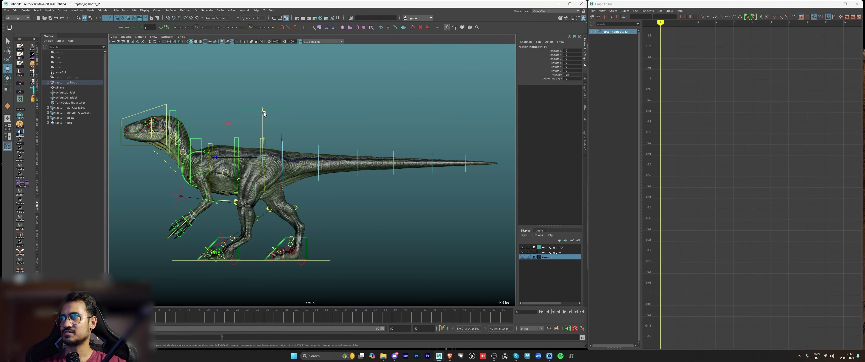
drag(264, 114, 264, 119)
Step: Lower the front spine IK control so the chest, neck and head drop, and clear the selection
click(208, 127)
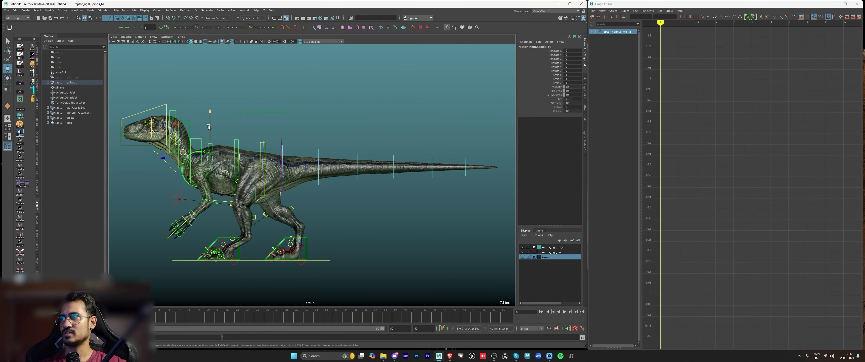
drag(208, 127, 208, 138)
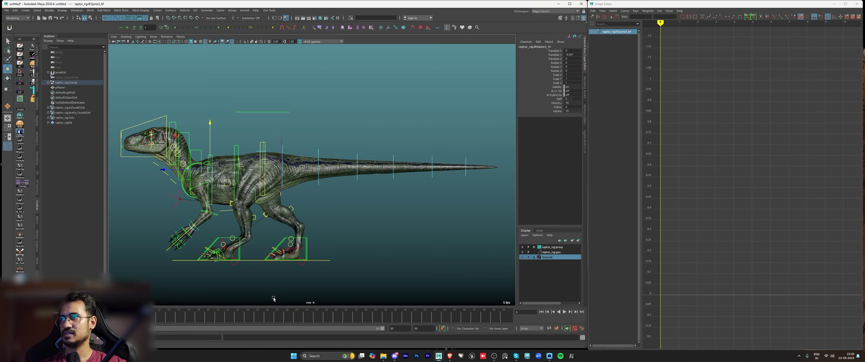
click(274, 299)
Step: Move the right foot's IK control further back to widen the stride, and clear the selection
click(304, 239)
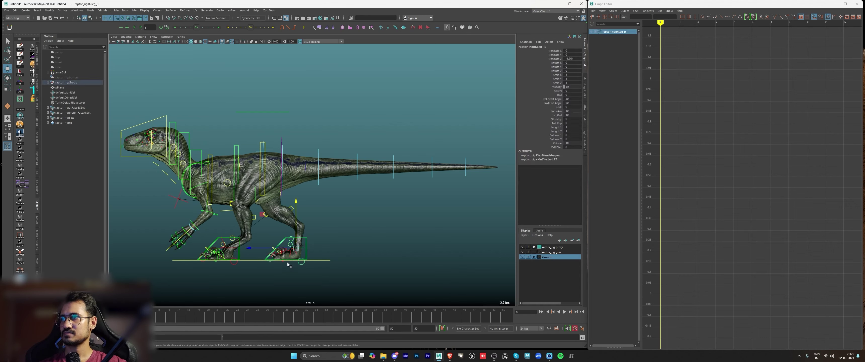
drag(289, 251, 280, 250)
click(164, 265)
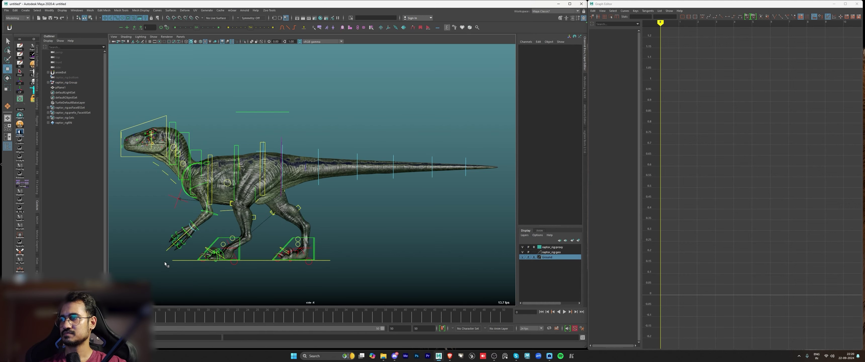
Step: Rotate the left foot's toe-roll control about X to raise the heel, and clear the selection
alt+right_drag(164, 265, 194, 264)
alt+middle_drag(193, 264, 261, 241)
alt+right_drag(262, 242, 294, 262)
click(256, 256)
key(e)
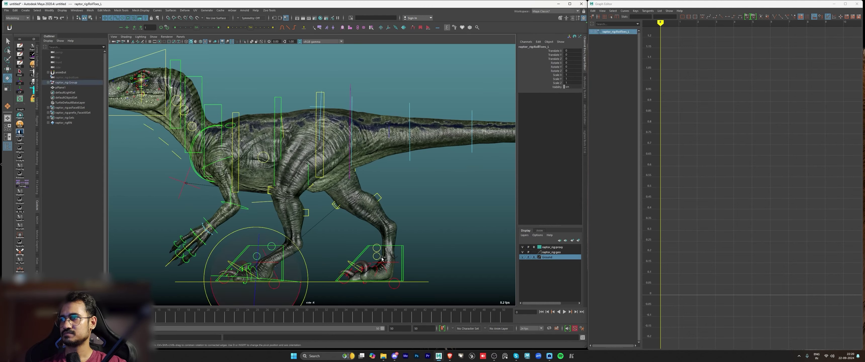
drag(299, 295, 288, 308)
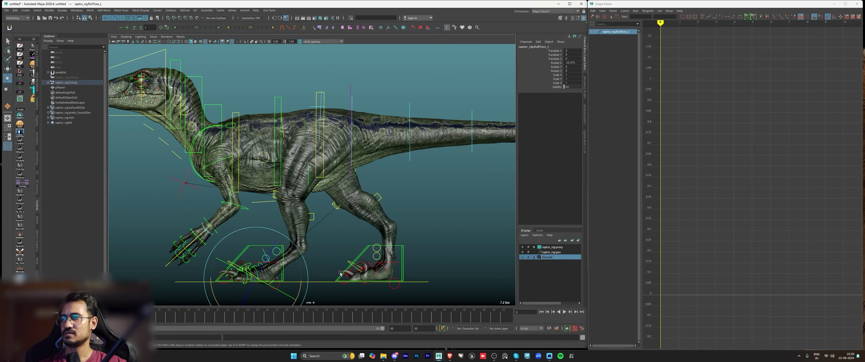
scroll(315, 239, down, 3)
click(315, 239)
click(286, 230)
drag(328, 240, 325, 224)
click(394, 220)
key(w)
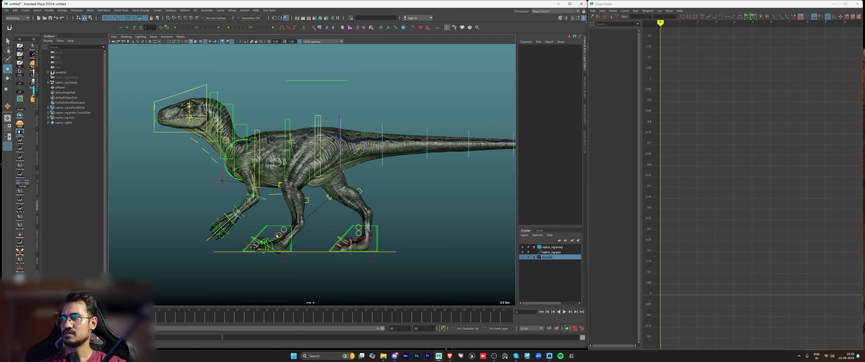
Step: Fine-tune the left foot's toe-roll control to an X rotation of about -14.8, and clear the selection
click(278, 234)
key(e)
drag(316, 259, 318, 257)
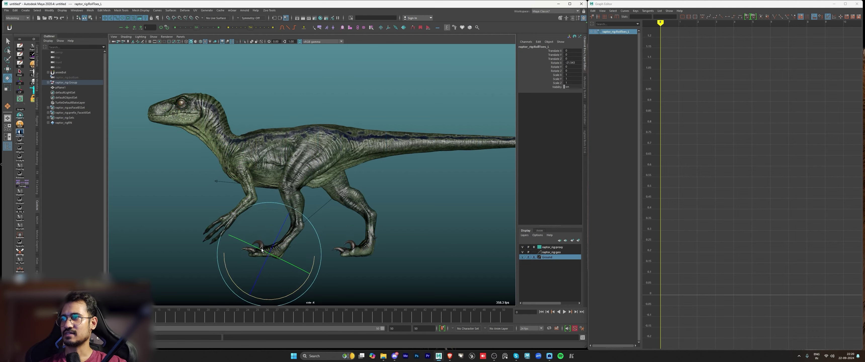
scroll(319, 252, up, 5)
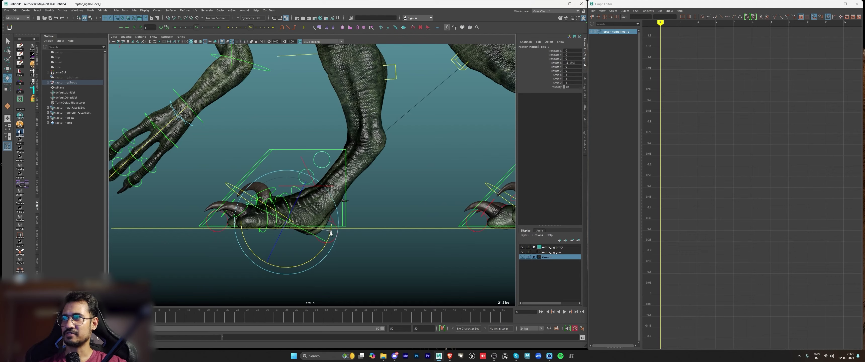
drag(325, 241, 346, 244)
drag(308, 264, 309, 263)
scroll(346, 242, down, 7)
alt+middle_drag(298, 204, 288, 225)
scroll(292, 232, up, 5)
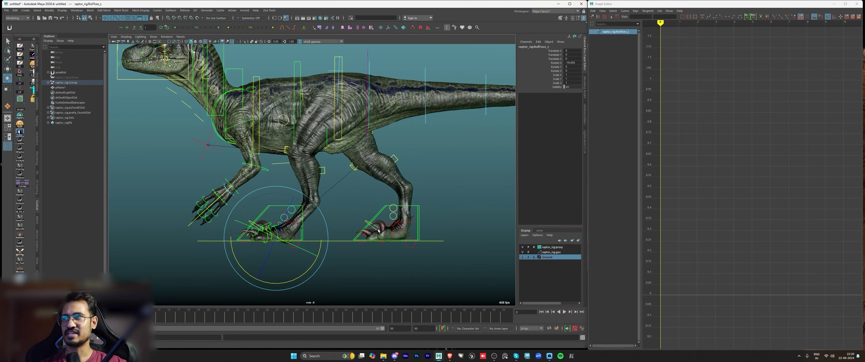
drag(315, 249, 319, 243)
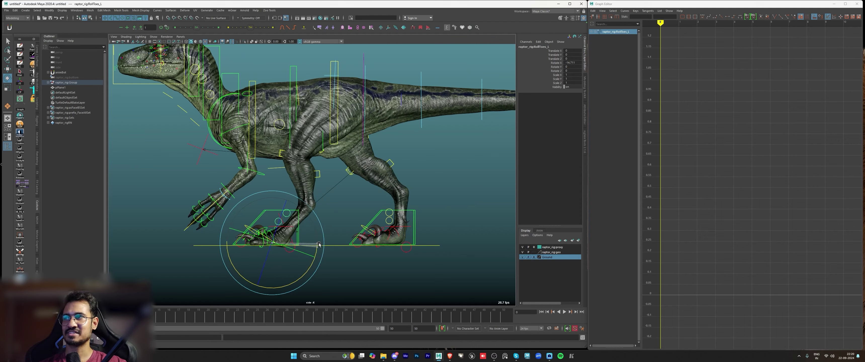
click(313, 208)
key(w)
Step: Compare the Translate Z values of the left and right foot IK controls
scroll(314, 209, down, 3)
scroll(313, 209, up, 2)
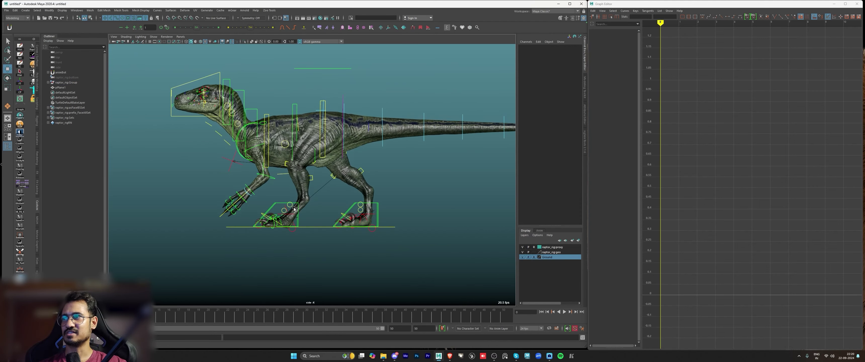
click(294, 210)
scroll(239, 238, up, 2)
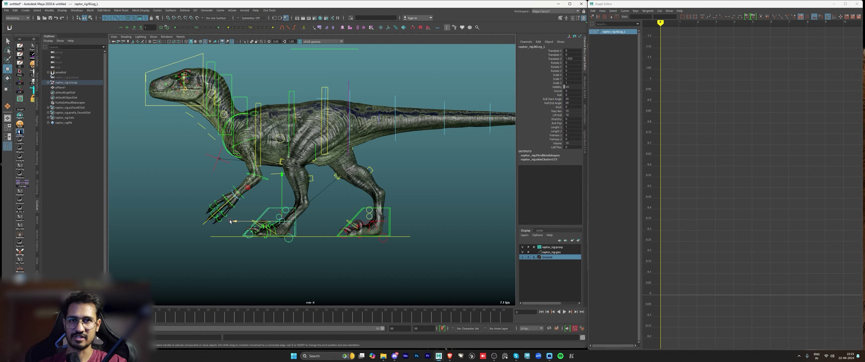
click(292, 258)
click(270, 212)
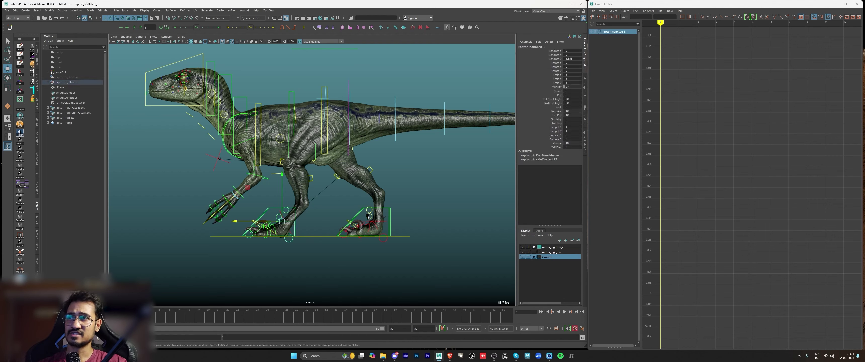
click(390, 213)
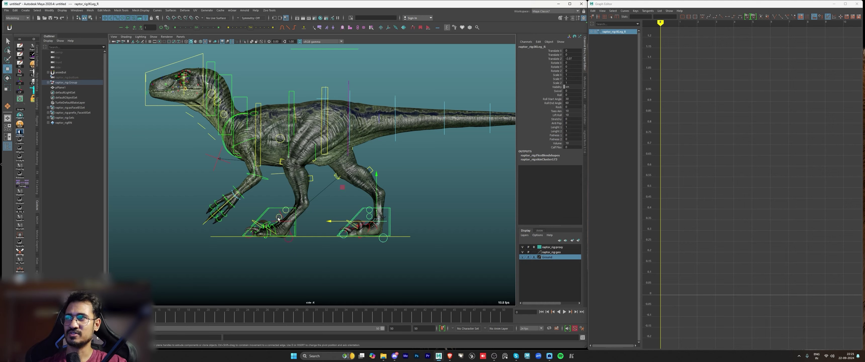
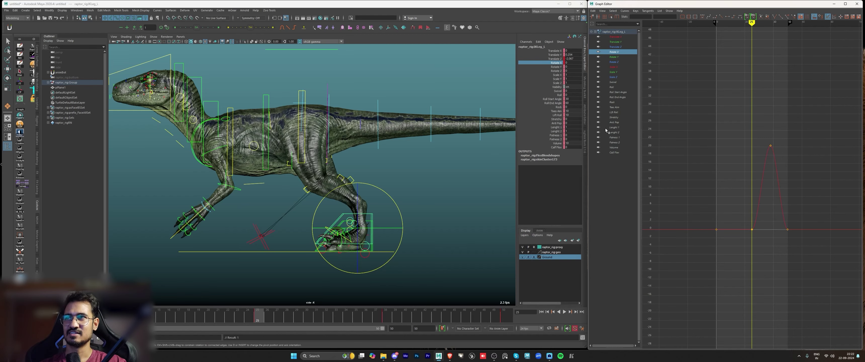
Step: Bring the left foot IK control's Translate Y key at frame 25 to ground level by pasting a copied key value, and scrub to check it
click(615, 42)
key(f)
key(ctrl+c)
key(ctrl+v)
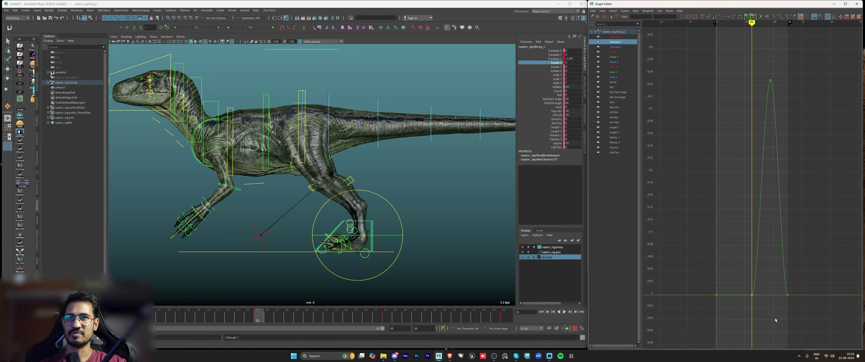
click(776, 319)
key(f)
drag(227, 317, 287, 323)
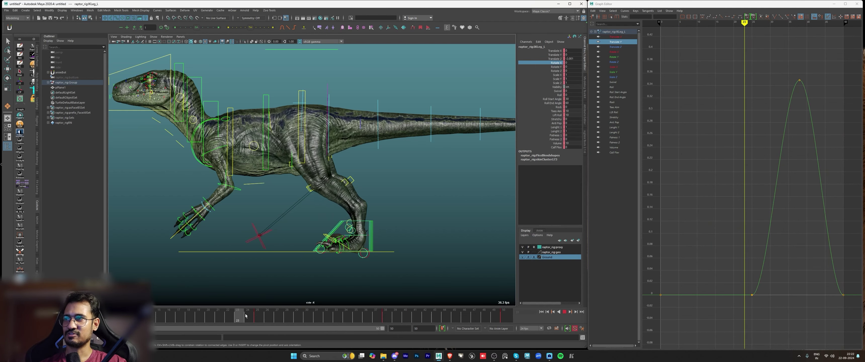
key(Escape)
Step: Examine the left foot IK control's Translate Z curve, isolate its first half, and play the animation to judge the foot's travel
key(w)
click(556, 59)
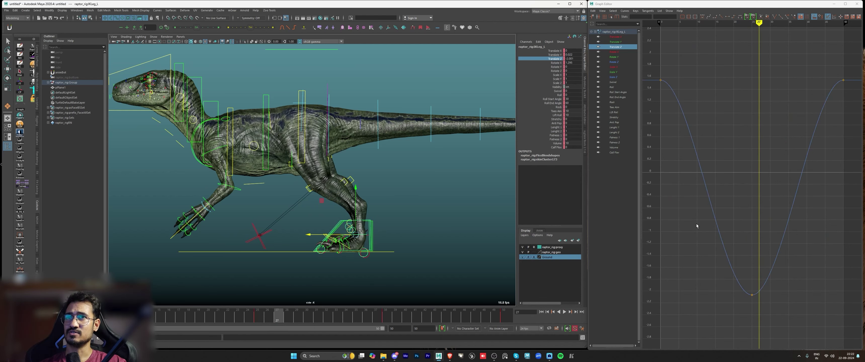
scroll(770, 125, down, 3)
key(g)
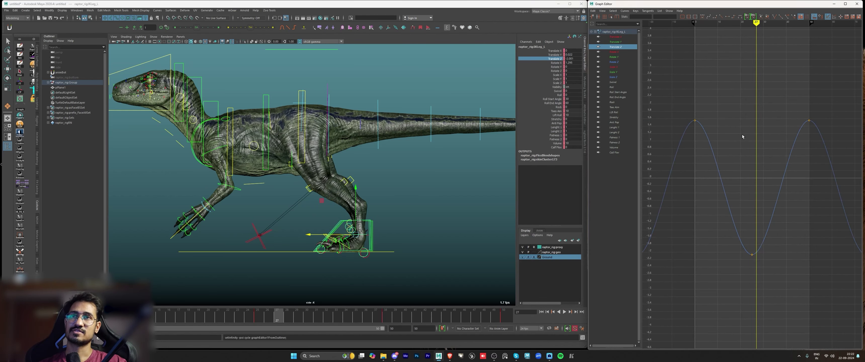
scroll(742, 133, up, 3)
scroll(741, 133, down, 3)
drag(686, 95, 771, 276)
key(alt+v)
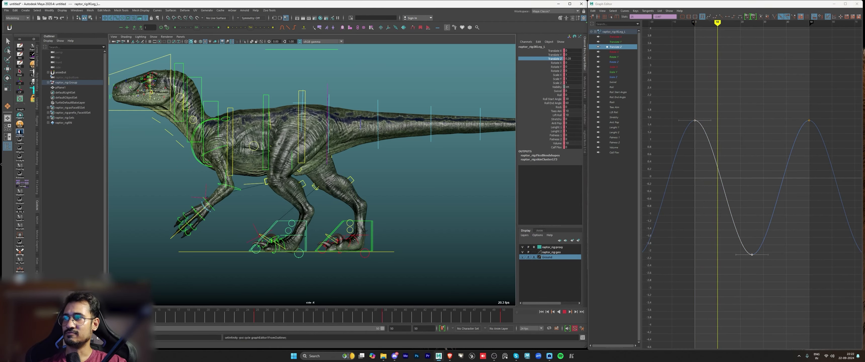
key(alt+v)
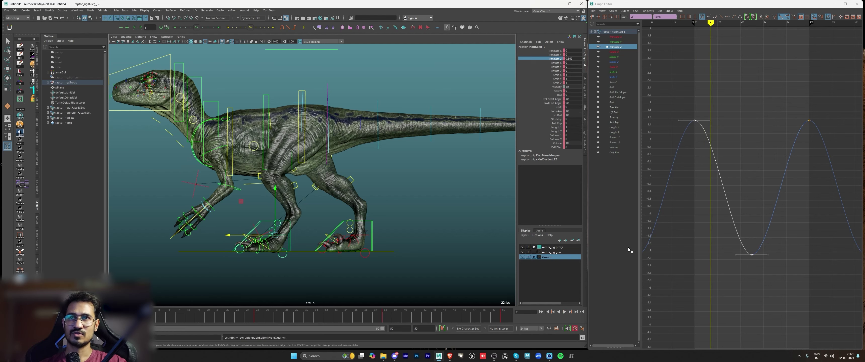
Step: Make the left foot's Translate Z curve linear between the keys at frames 0 and 25
click(717, 176)
key(f)
drag(659, 69, 763, 296)
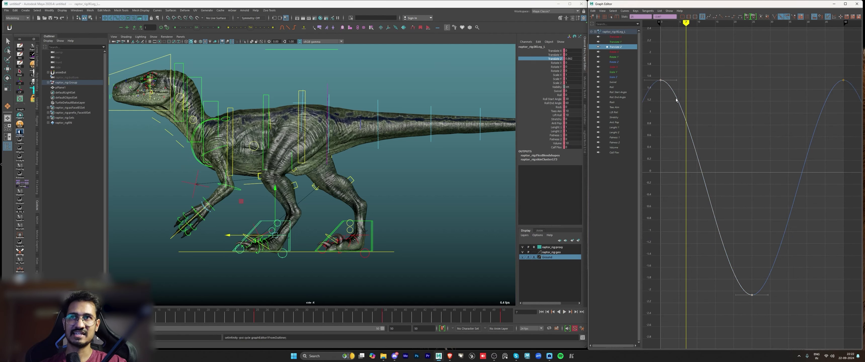
drag(672, 77, 745, 306)
key(k)
drag(696, 83, 734, 84)
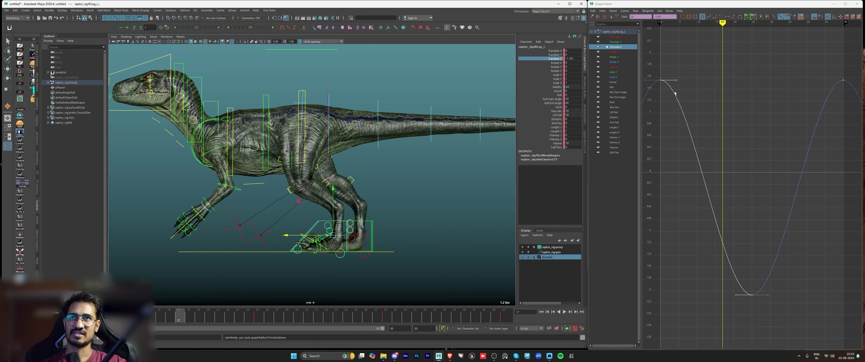
click(737, 308)
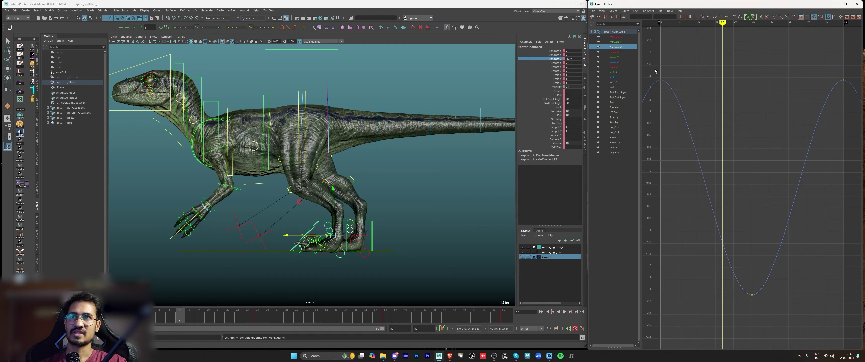
drag(654, 69, 761, 314)
drag(729, 214, 662, 66)
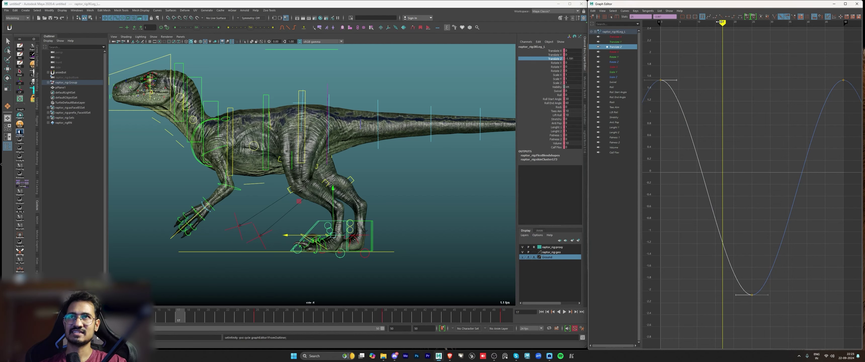
click(722, 17)
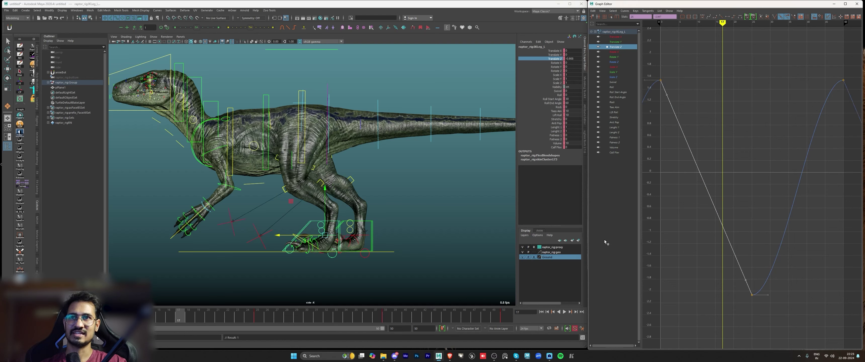
Step: Scrub and play back the animation to check the left foot's backward slide with the linear Translate Z curve
drag(26, 315, 131, 315)
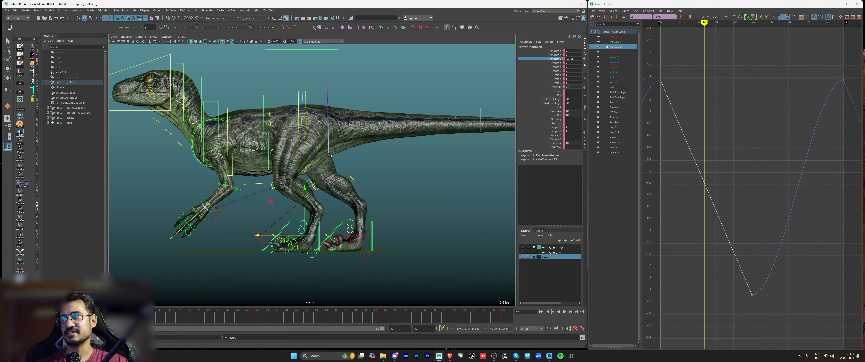
key(alt+v)
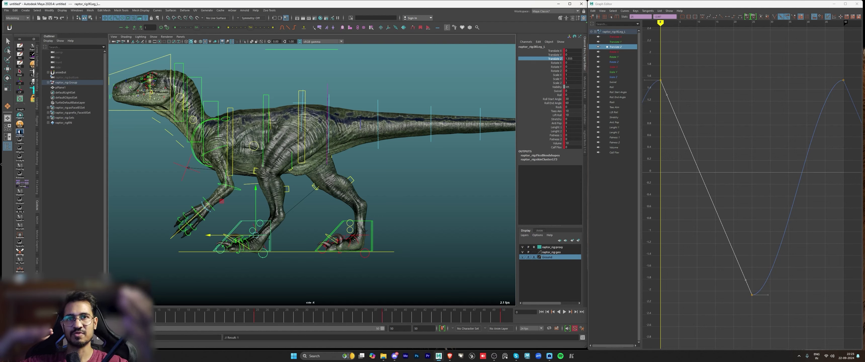
key(alt+v)
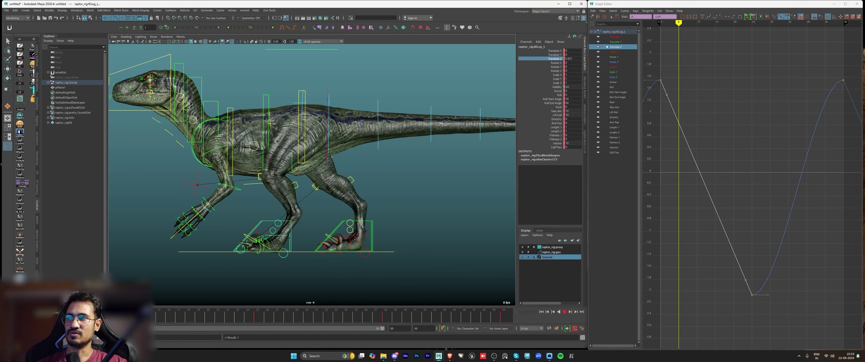
key(alt+v)
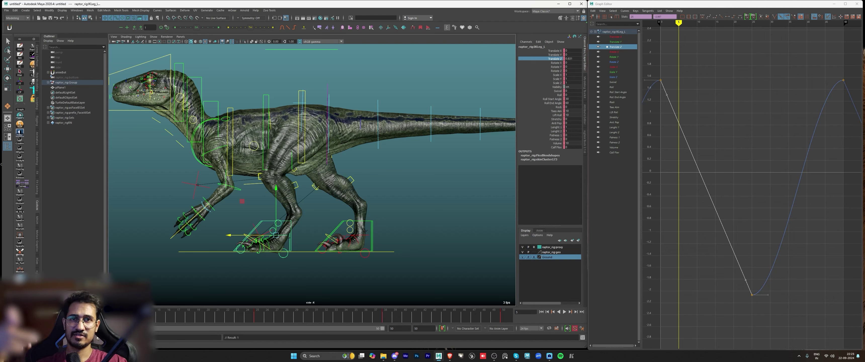
key(alt+shift+v)
key(alt+v)
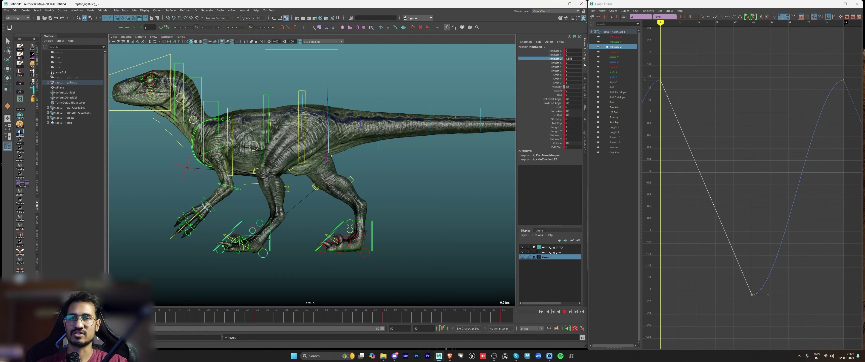
Step: Key the left foot IK control at frame 29, just after the rearmost foot position
mouse_move(196, 318)
mouse_down()
mouse_move(172, 321)
mouse_move(298, 317)
mouse_up()
alt+middle_drag(772, 286, 741, 262)
key(s)
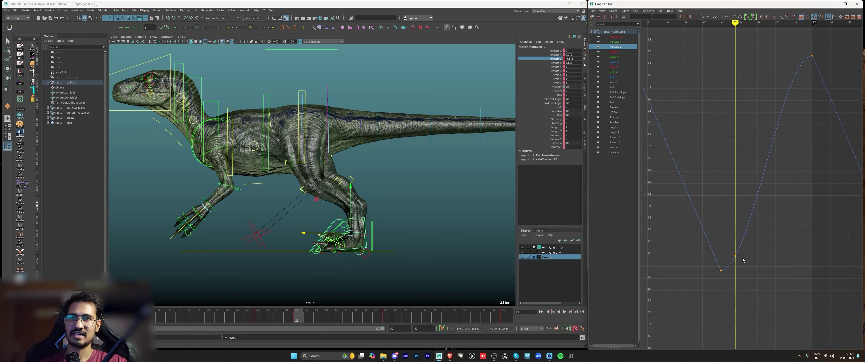
Step: Delete the frame 29 key from the left foot's Translate Z curve and re-insert it at the same frame with Insert Key
key(ctrl+z)
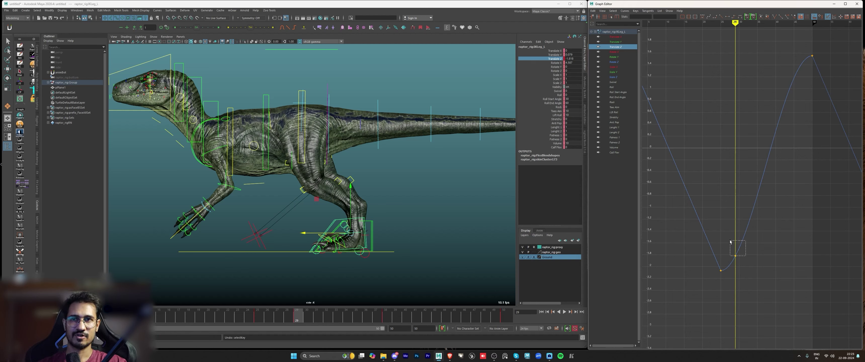
click(756, 201)
right_click(759, 201)
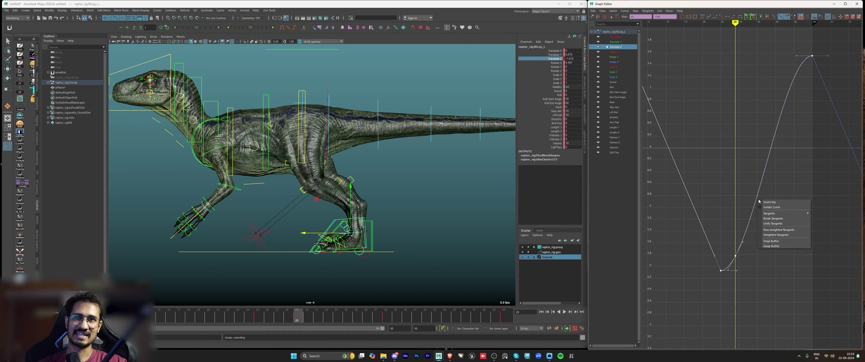
click(769, 202)
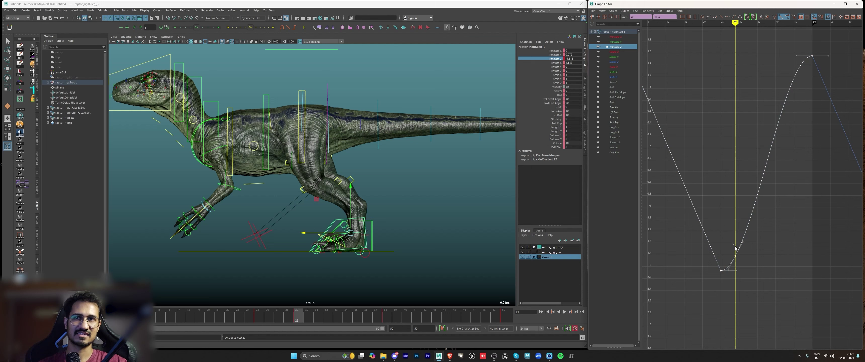
key(Delete)
click(753, 205)
right_click(752, 204)
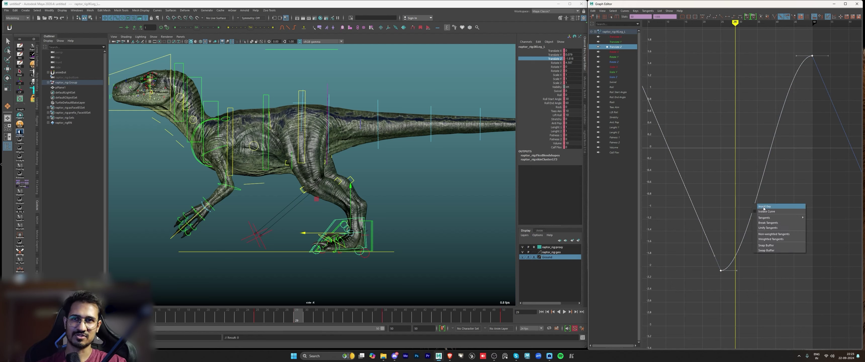
click(764, 207)
middle_click(735, 251)
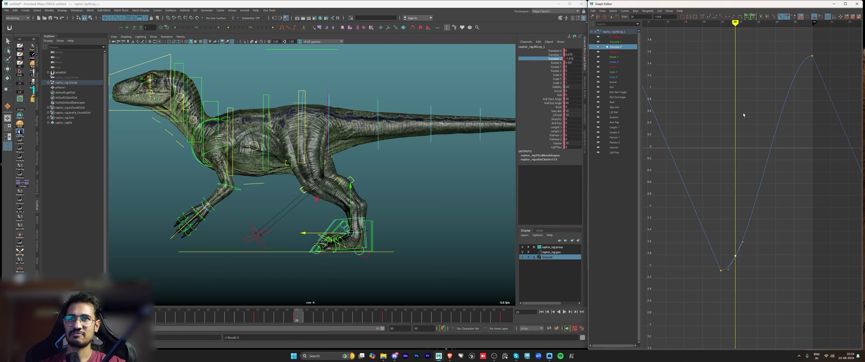
Step: Lower the frame 29 key on the Translate Z curve below the frame 25 key so the left foot slides farther back
key(alt+v)
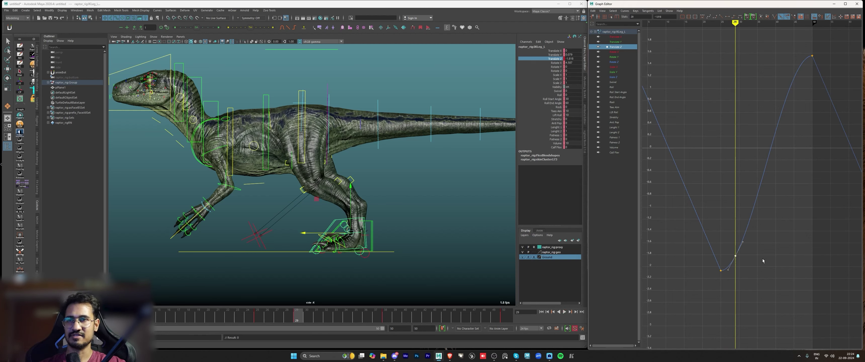
shift+middle_drag(734, 242, 749, 280)
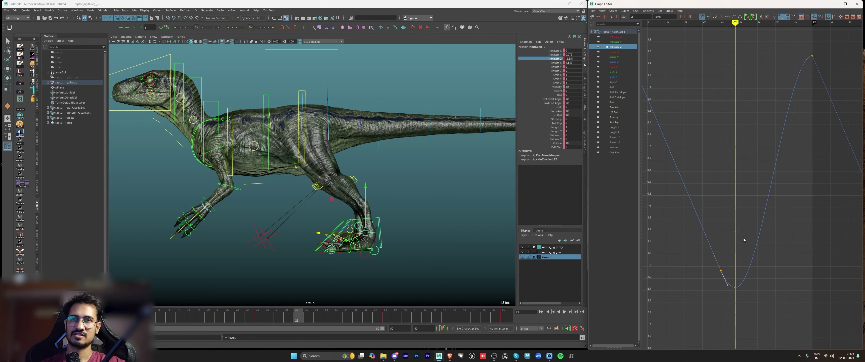
key(a)
Step: Scrub and play back the walk cycle to check the left foot's rearmost travel around the keys at frames 25 and 29
drag(282, 320, 258, 315)
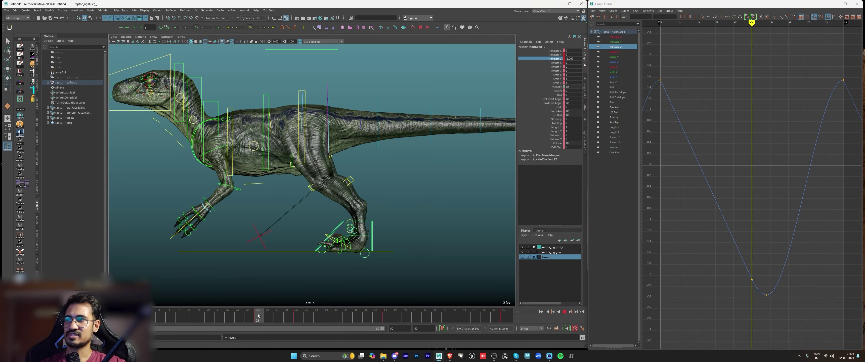
drag(741, 271, 760, 297)
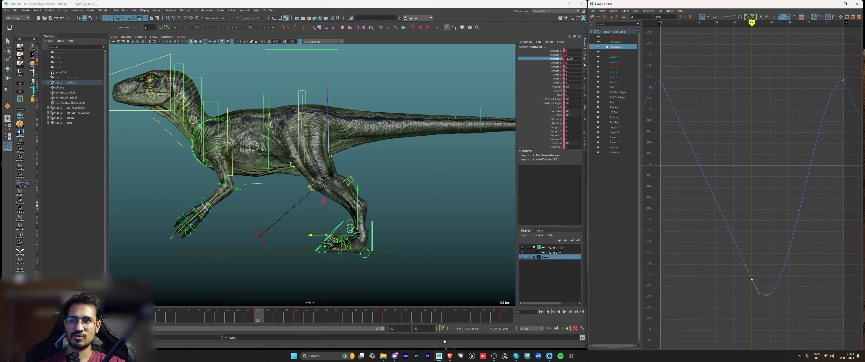
key(alt+v)
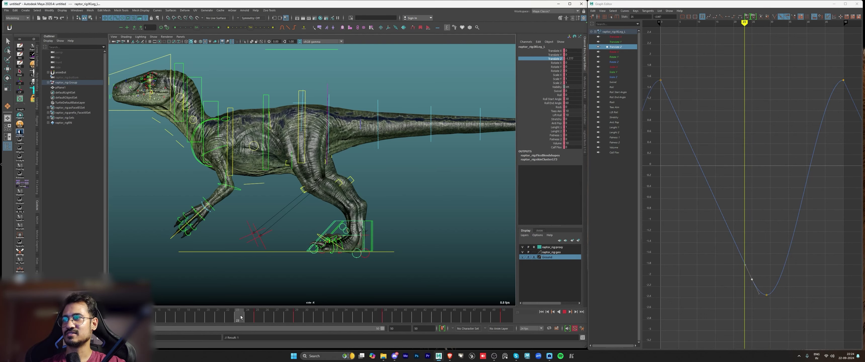
click(197, 318)
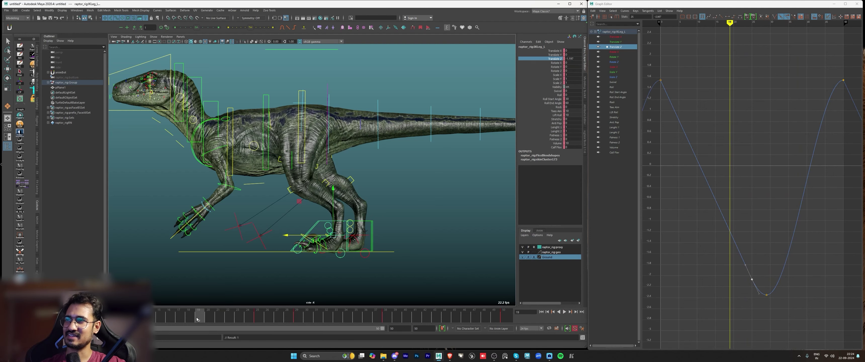
key(alt+v)
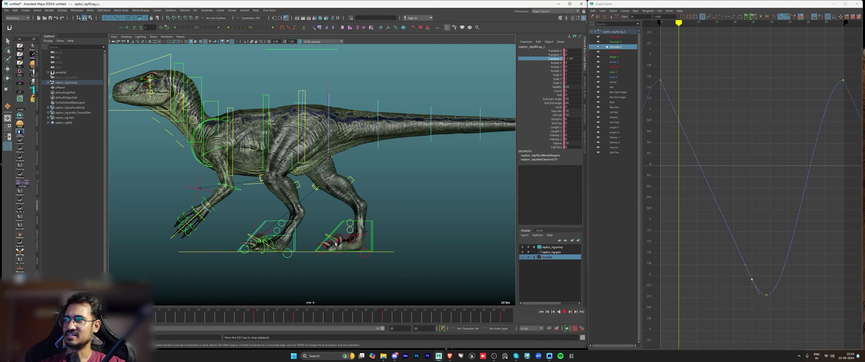
drag(407, 315, 541, 313)
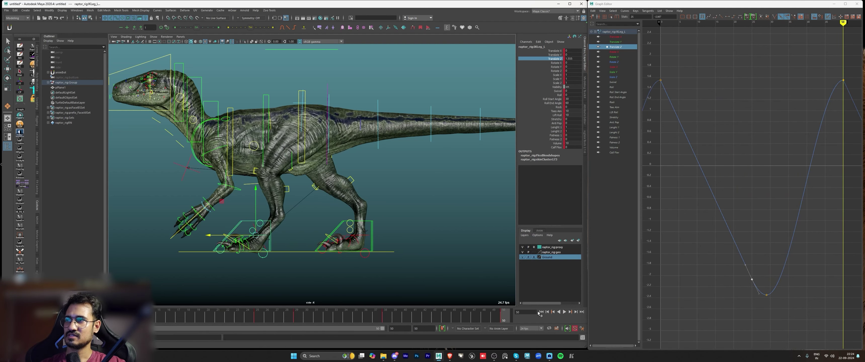
click(546, 313)
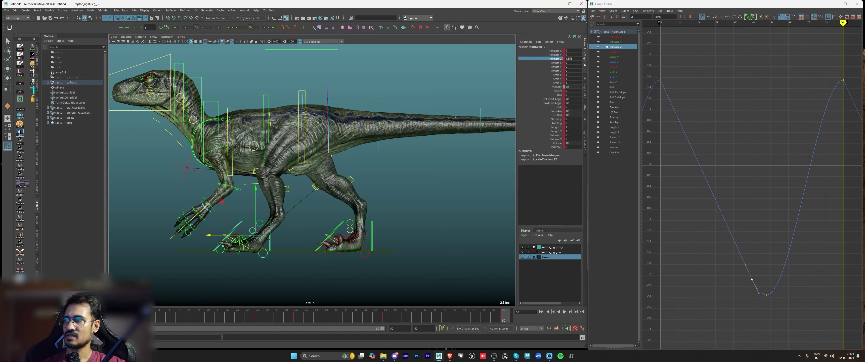
key(alt+v)
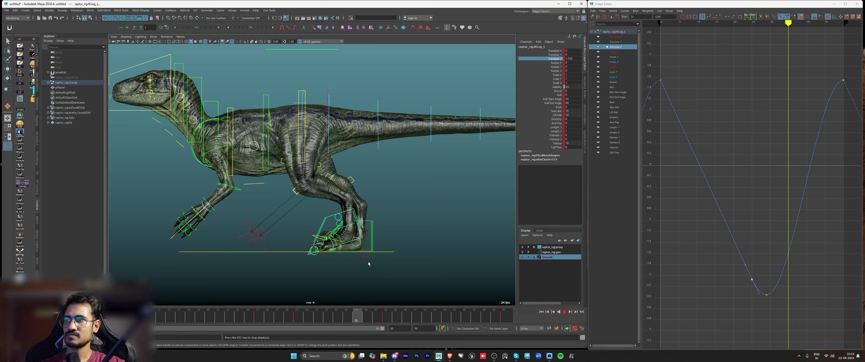
click(273, 319)
drag(273, 319, 336, 319)
Step: Move the lowest Translate Z key slightly lower and to about frame 30, and play back the change
click(767, 294)
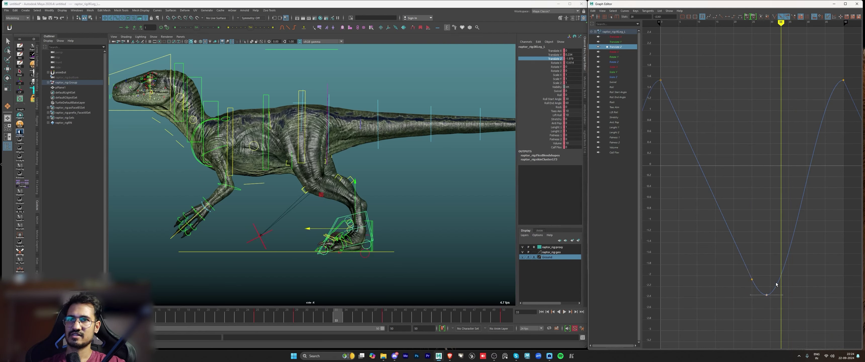
middle_drag(781, 280, 779, 291)
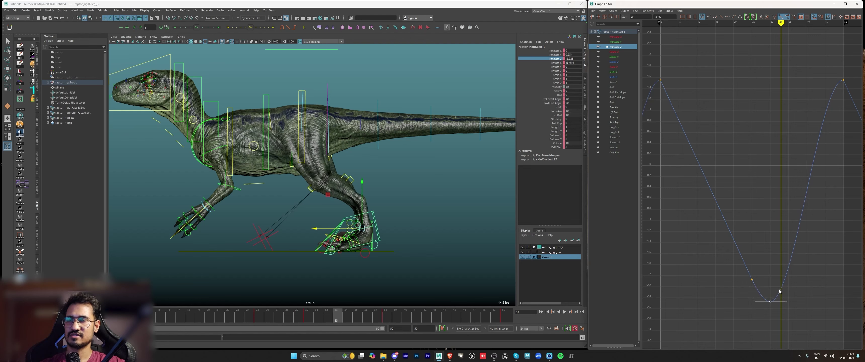
key(alt+v)
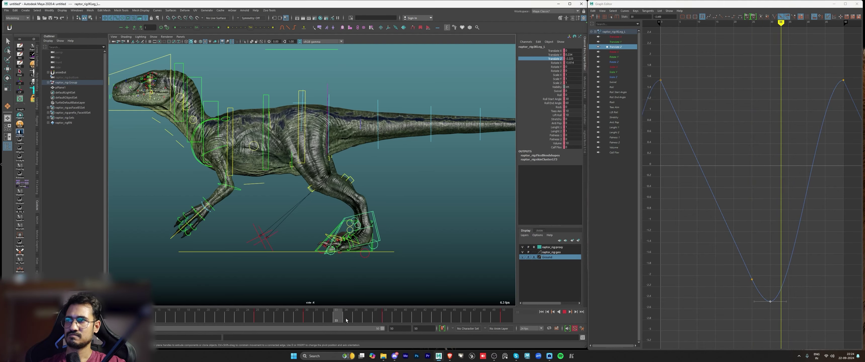
Step: Add a left foot key at frame 45 and raise it on the Translate Z curve above the frame 50 key, at about frame 46
drag(375, 323, 453, 320)
key(alt+v)
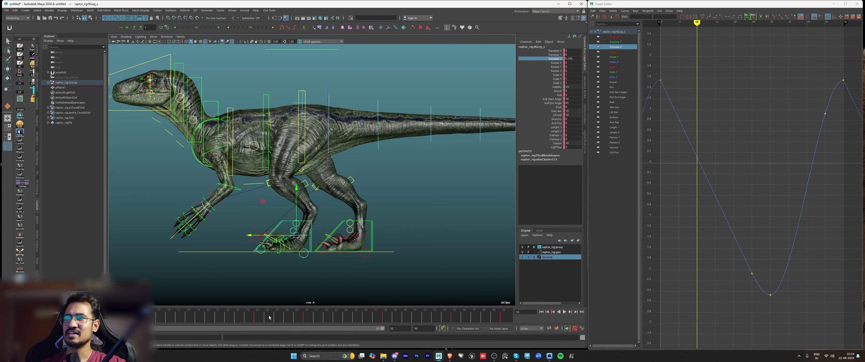
mouse_move(262, 316)
mouse_down()
mouse_move(366, 320)
mouse_move(196, 317)
mouse_move(433, 323)
mouse_up()
drag(813, 103, 844, 136)
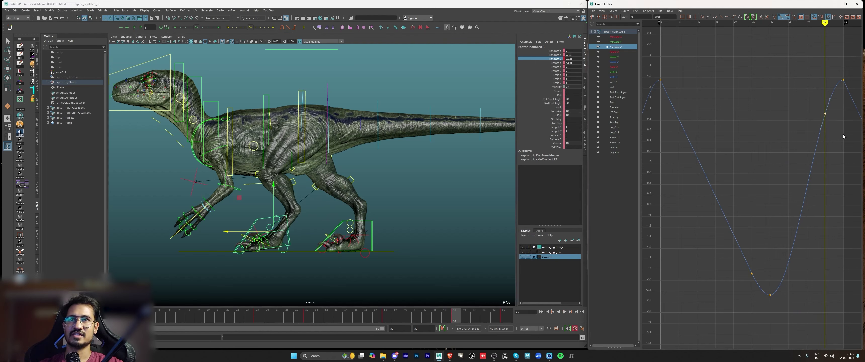
middle_drag(844, 136, 844, 91)
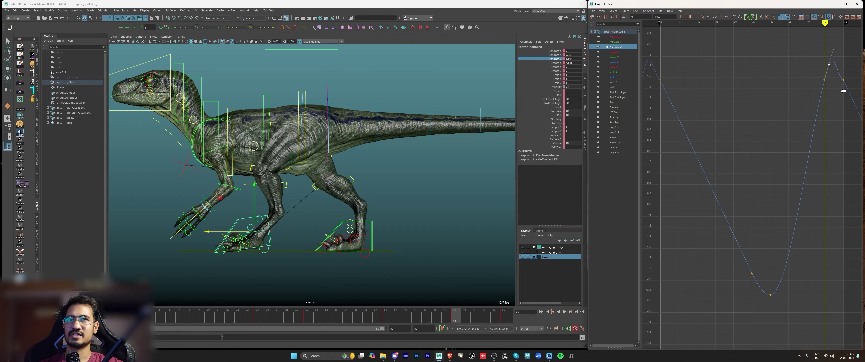
Step: Break the tangents of the frame 50 key on the left foot's Translate Z curve
drag(835, 100, 855, 71)
alt+middle_drag(834, 107, 803, 129)
right_click(817, 87)
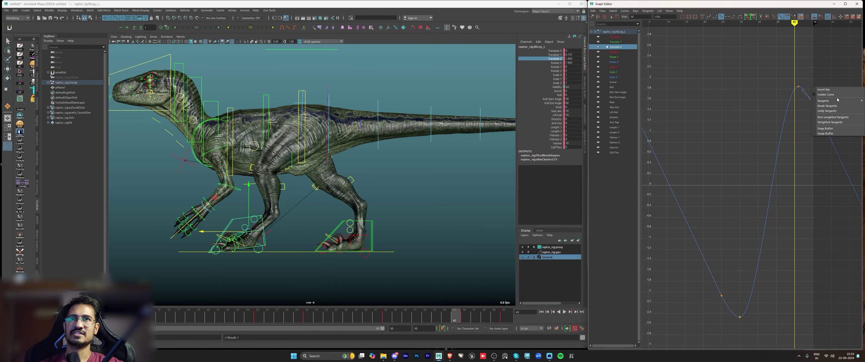
click(829, 106)
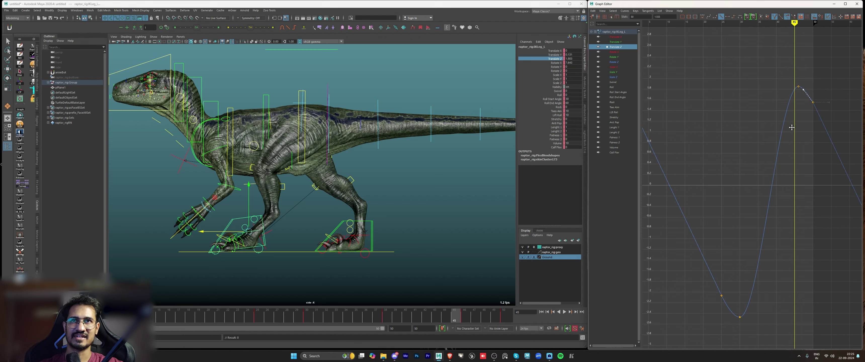
Step: Play and scrub the walk cycle, with a close look at the legs without rig controls, to judge the left foot's motion
key(alt+v)
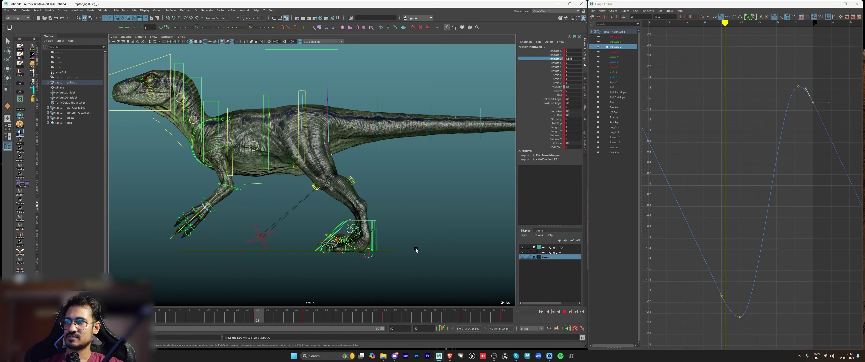
key(alt+1)
alt+right_drag(287, 253, 341, 247)
alt+middle_drag(342, 247, 391, 209)
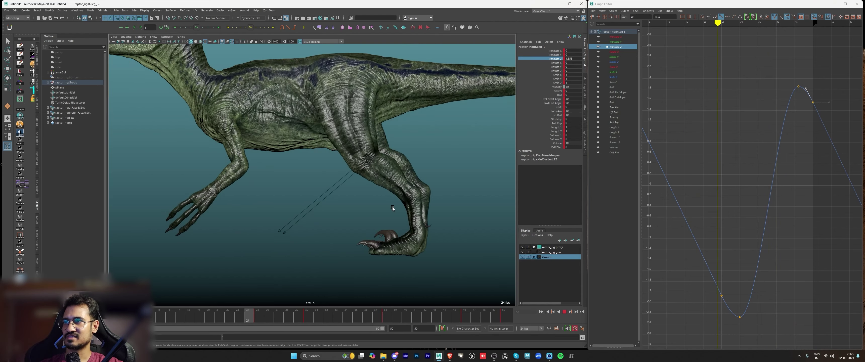
alt+right_drag(387, 210, 404, 296)
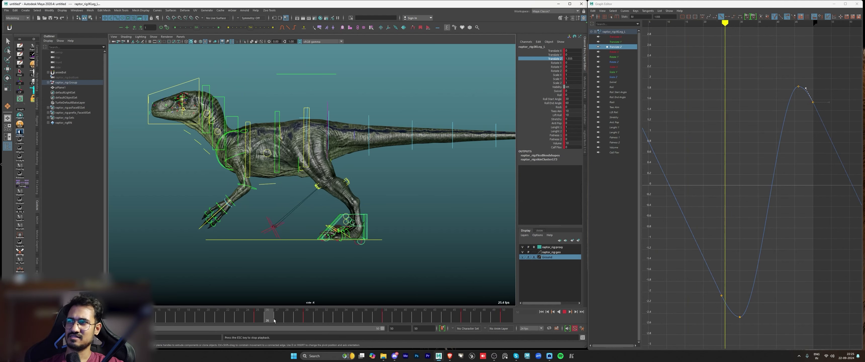
drag(274, 320, 311, 319)
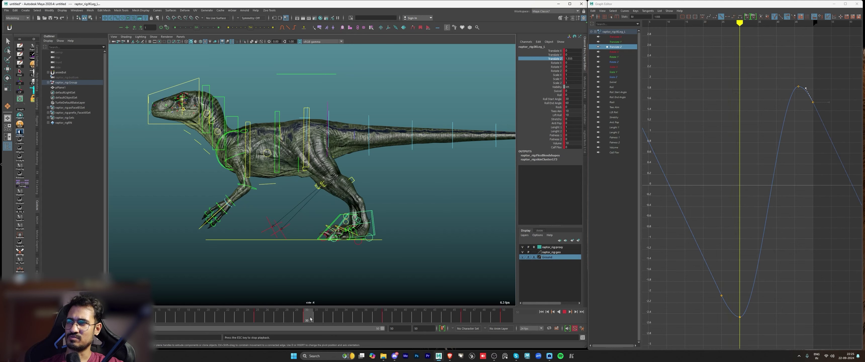
key(alt+v)
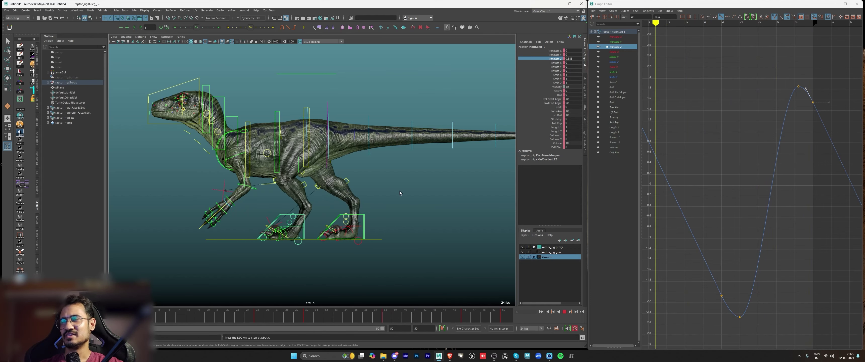
key(Escape)
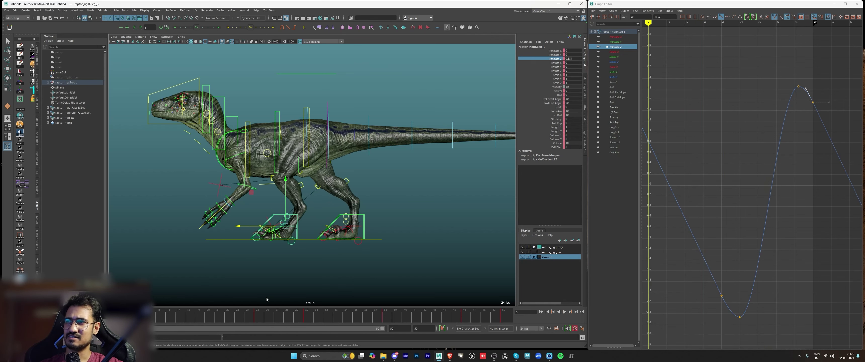
Step: Examine the raptor's stance with rig controls hidden and shown, and scrub the left foot's forward swing through frame 50
mouse_move(259, 318)
mouse_down()
mouse_move(21, 317)
mouse_move(188, 318)
mouse_up()
key(alt+1)
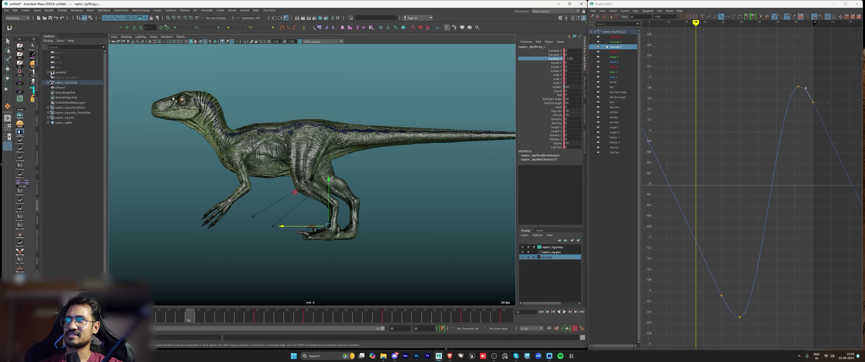
alt+middle_drag(181, 120, 219, 158)
alt+right_drag(219, 158, 254, 156)
alt+middle_drag(200, 143, 280, 157)
alt+right_drag(280, 157, 325, 186)
key(alt+1)
alt+middle_drag(325, 186, 263, 171)
alt+right_drag(263, 171, 321, 178)
alt+middle_drag(245, 182, 274, 188)
alt+right_drag(273, 187, 300, 192)
alt+middle_drag(300, 192, 374, 186)
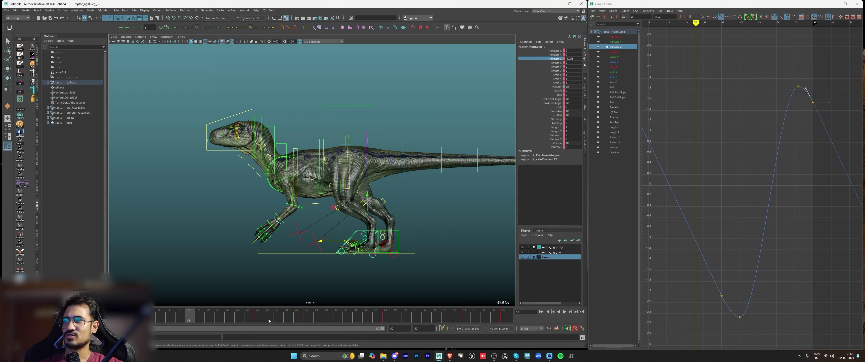
drag(269, 321, 506, 317)
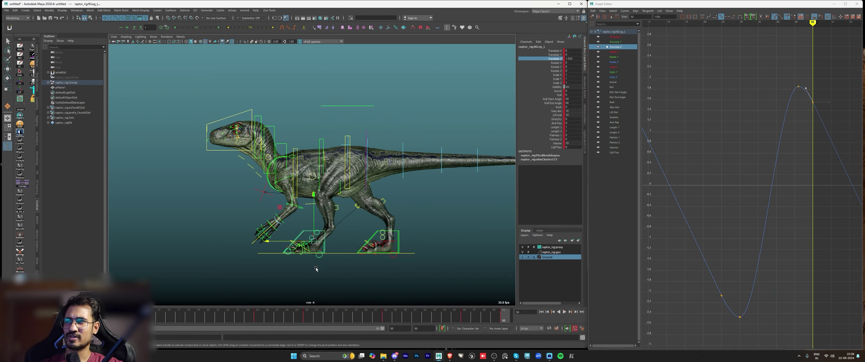
key(alt+v)
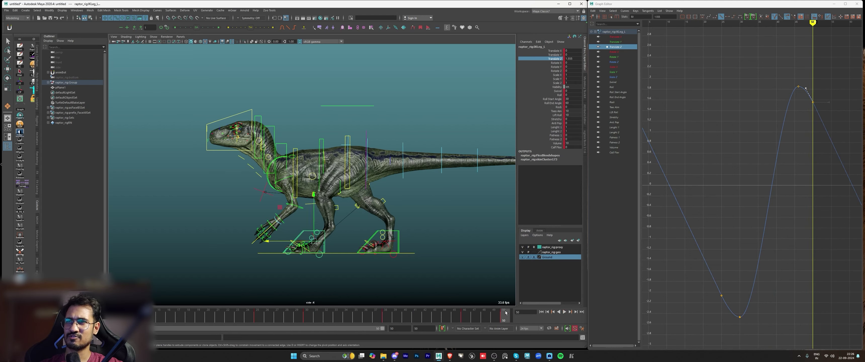
drag(418, 322, 407, 321)
Step: Compare the left foot's Translate Y and Translate Z curves, ending with the whole Translate Y curve displayed
click(672, 122)
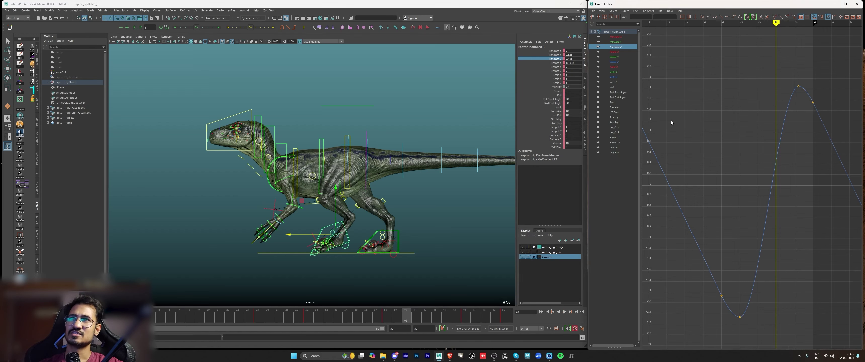
key(f)
click(618, 41)
click(618, 47)
click(619, 43)
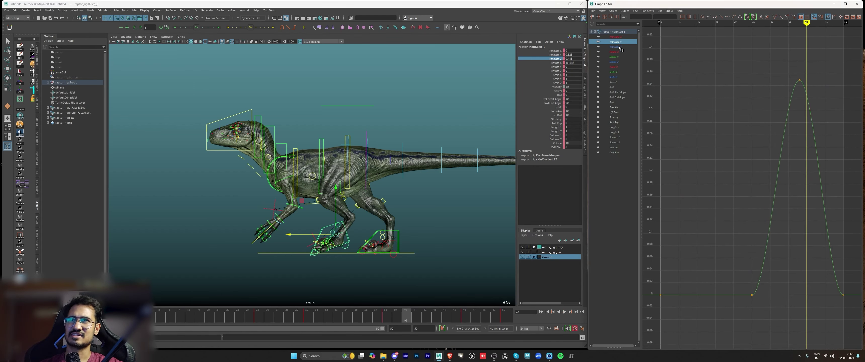
Step: Display the left foot's Translate Y, Translate Z and Rotate X curves together, compare Y against Z, and clear the displayed curves
shift+click(618, 47)
shift+click(618, 52)
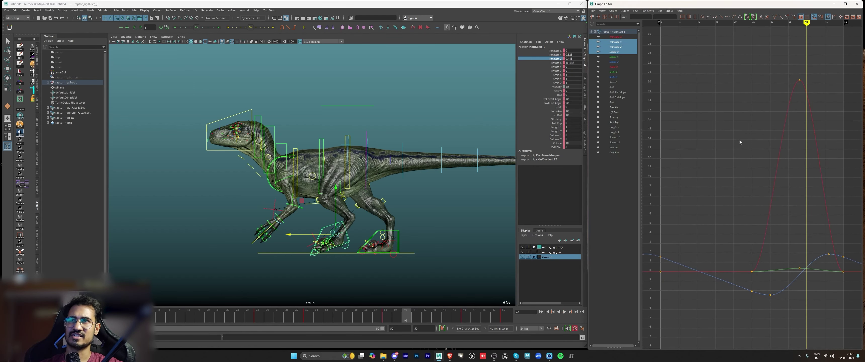
click(625, 42)
shift+click(622, 47)
click(622, 42)
shift+click(621, 47)
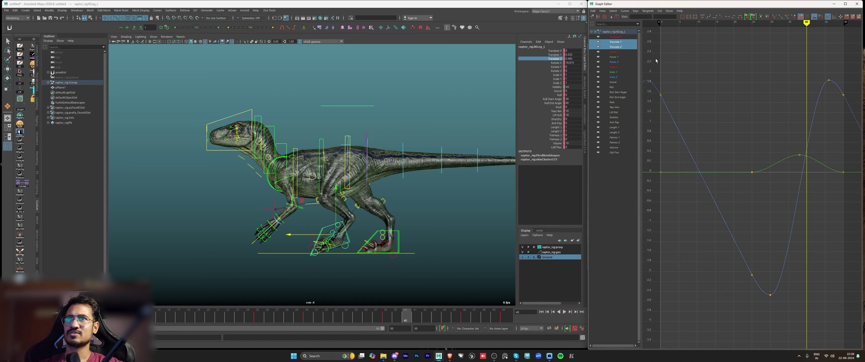
click(623, 42)
ctrl+click(626, 43)
key(f)
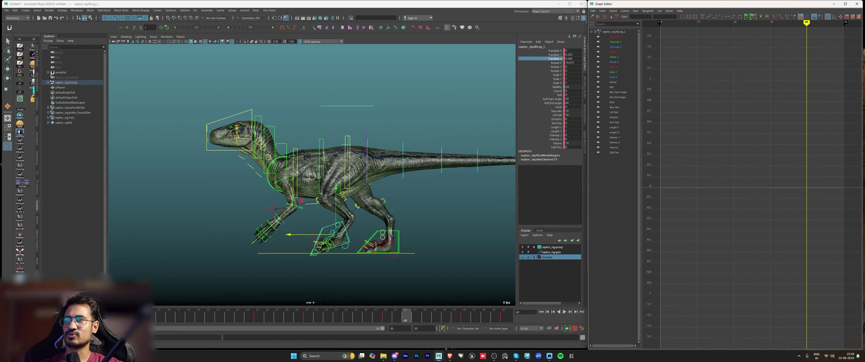
Step: Select all channels of the left foot control and scale their keys in time so the cycle ends at frame 40
click(11, 316)
shift+drag(156, 317, 496, 318)
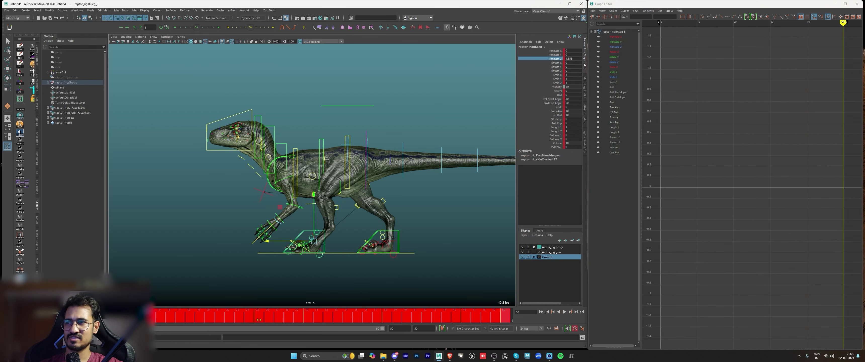
drag(843, 94, 628, 94)
mouse_move(560, 55)
mouse_down()
mouse_move(554, 147)
mouse_move(557, 51)
mouse_up()
click(553, 147)
drag(322, 321, 406, 320)
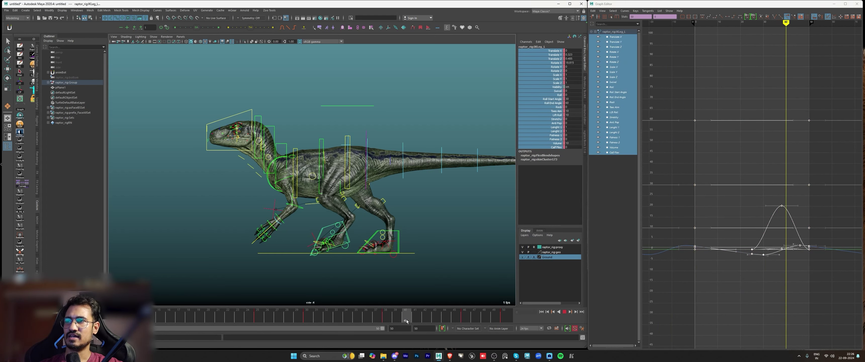
click(610, 18)
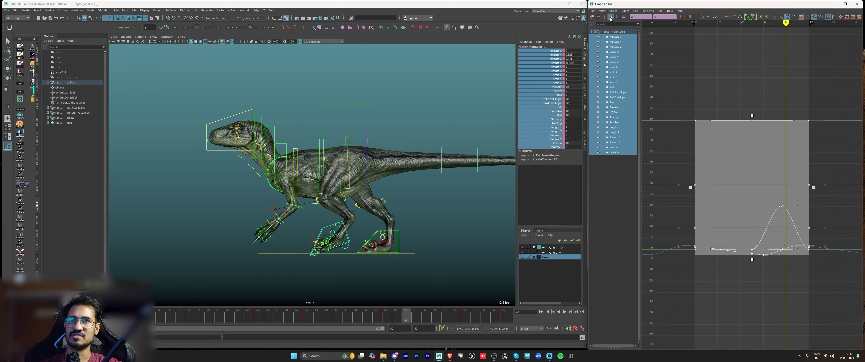
click(675, 107)
mouse_move(674, 94)
mouse_down()
mouse_move(789, 209)
mouse_move(831, 284)
mouse_up()
scroll(801, 194, up, 3)
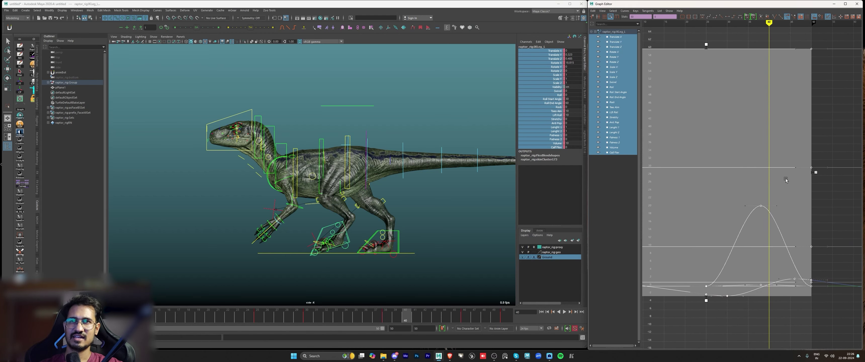
drag(816, 173, 775, 189)
scroll(696, 269, down, 3)
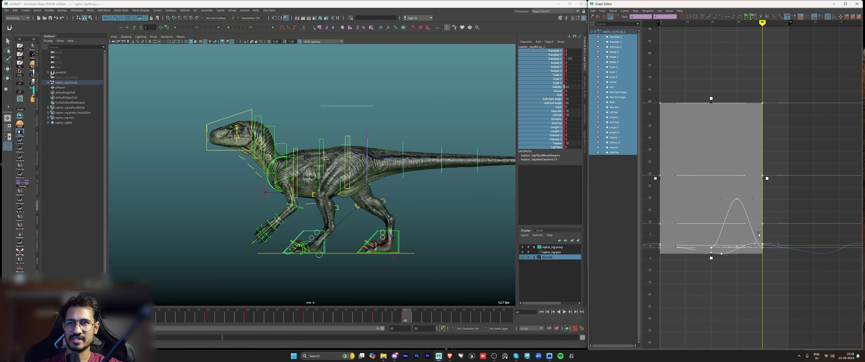
Step: Set the playback range to end at frame 40, and play and scrub the shortened cycle
click(739, 294)
key(a)
key(alt+v)
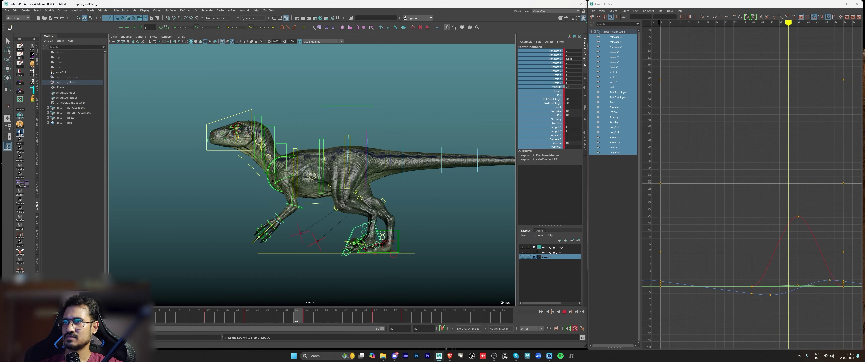
key(alt+v)
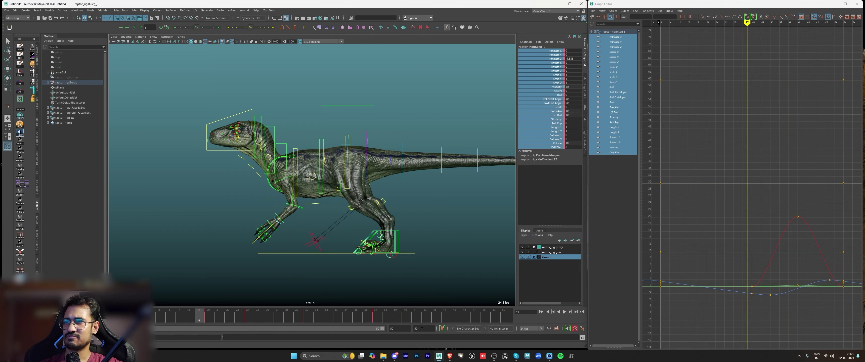
text(40)
key(Return)
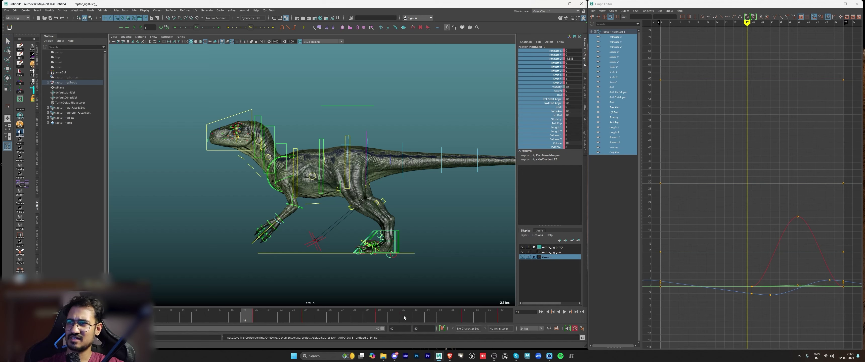
click(503, 316)
click(541, 312)
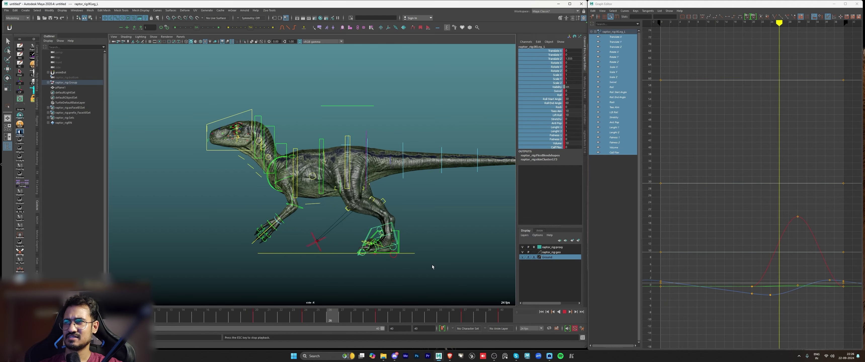
key(Escape)
drag(241, 316, 257, 316)
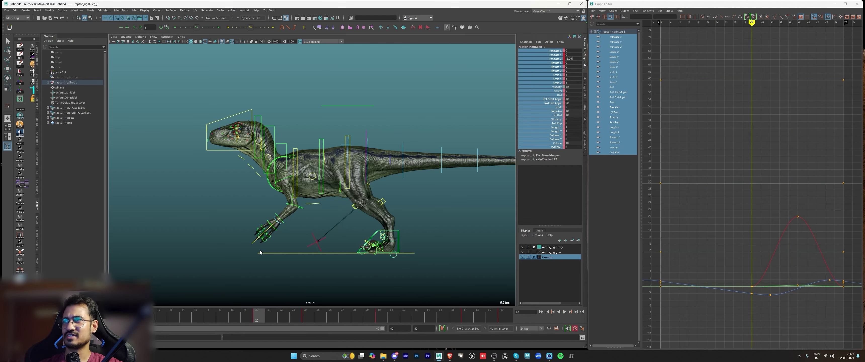
Step: Start saving the scene under a new name and create a Velociraptor_Walk_Cycle folder inside E:\Work\Animation
key(ctrl+shift+s)
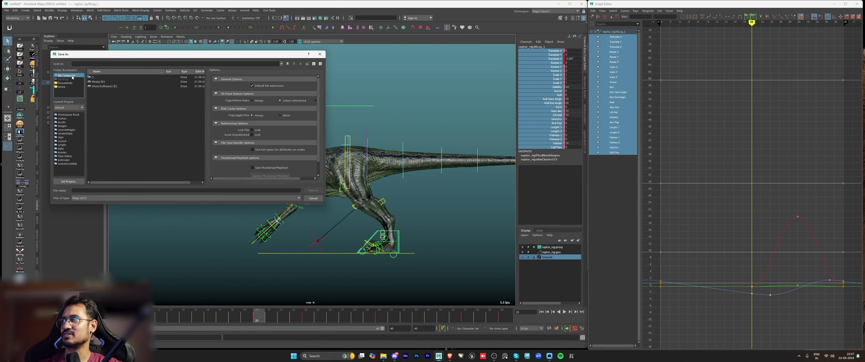
double_click(91, 86)
double_click(97, 91)
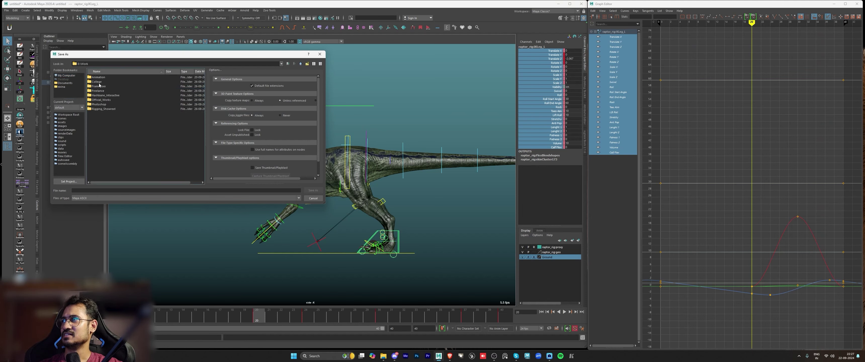
double_click(101, 77)
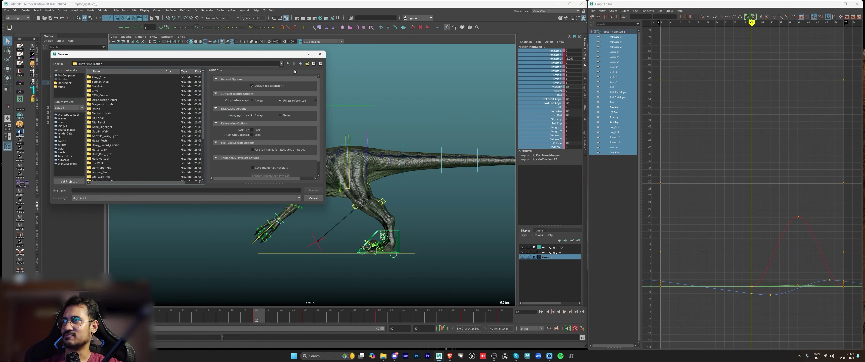
click(307, 64)
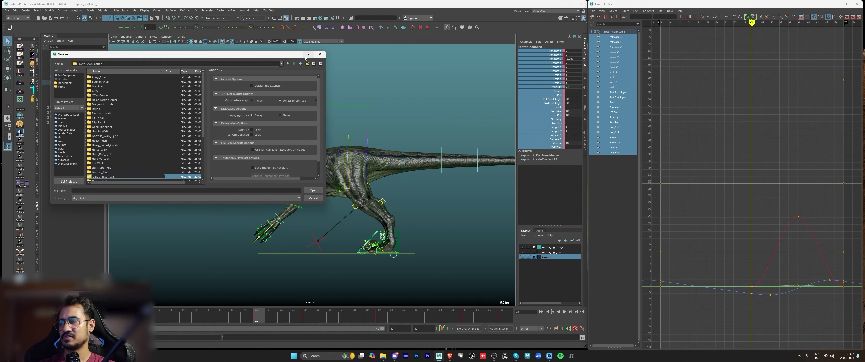
text(Velociraptor_Walk_Cycle)
key(Return)
key(Return)
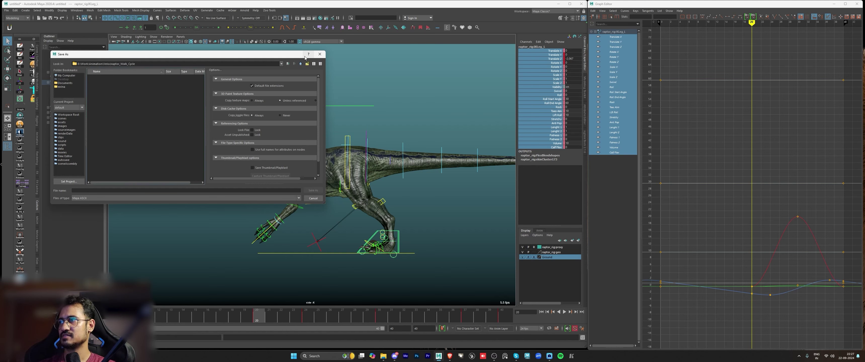
Step: Save the scene as Raptor_Walk_Cycle_01 in the Velociraptor_Walk_Cycle folder
click(168, 189)
text(Raptor_Walk_Cycle_01)
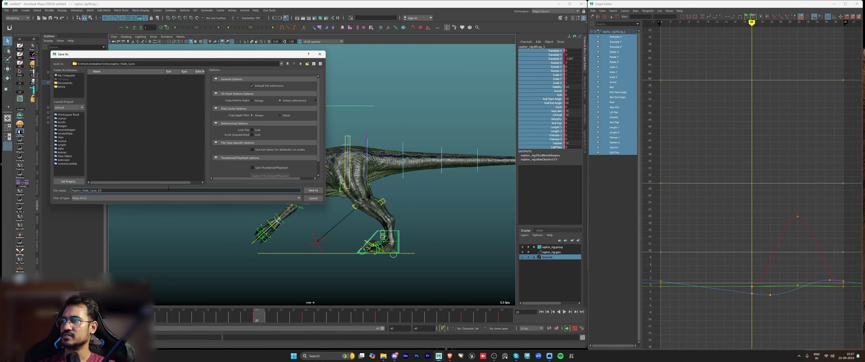
key(Return)
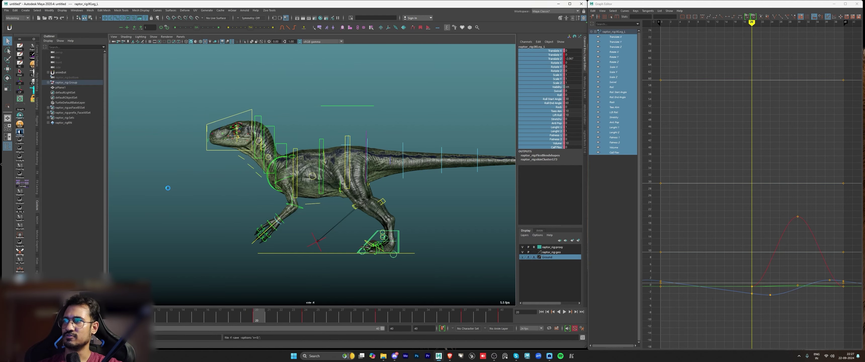
Step: Play and scrub the 40-frame walk cycle with the left foot control selected to judge the step timing
key(alt+v)
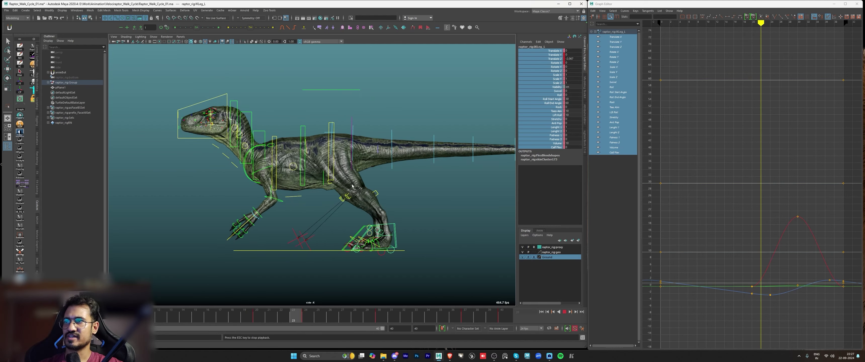
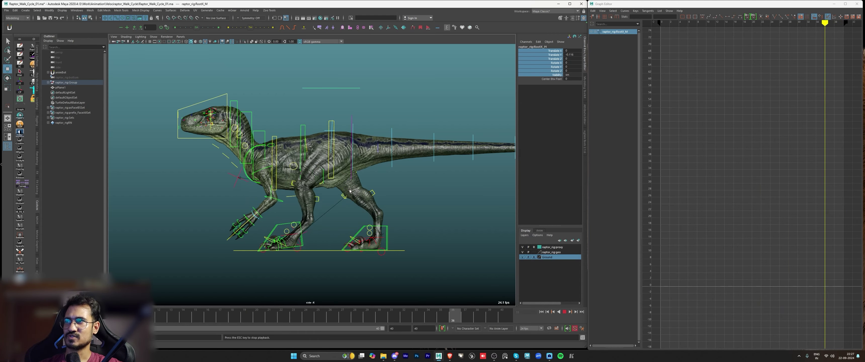
drag(198, 315, 396, 310)
click(317, 256)
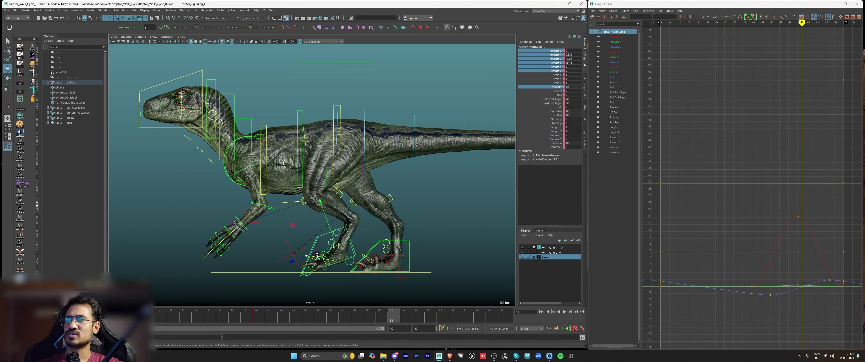
click(262, 318)
key(alt+v)
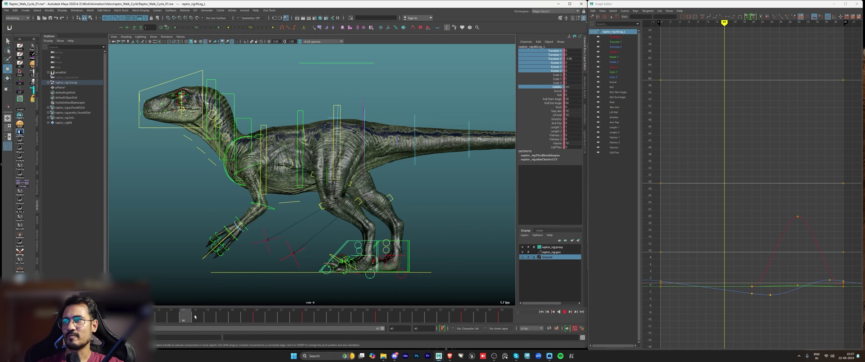
key(alt+v)
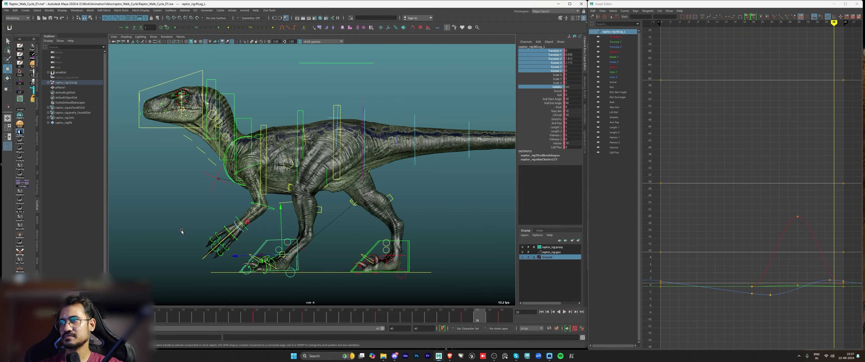
Step: Inspect the left foot's roll and IK controls up close, and play the cycle with the IK control's Rotate X curve displayed
alt+right_drag(170, 240, 128, 239)
alt+middle_drag(319, 254, 322, 242)
alt+right_drag(322, 242, 365, 243)
click(334, 268)
alt+right_drag(334, 268, 359, 239)
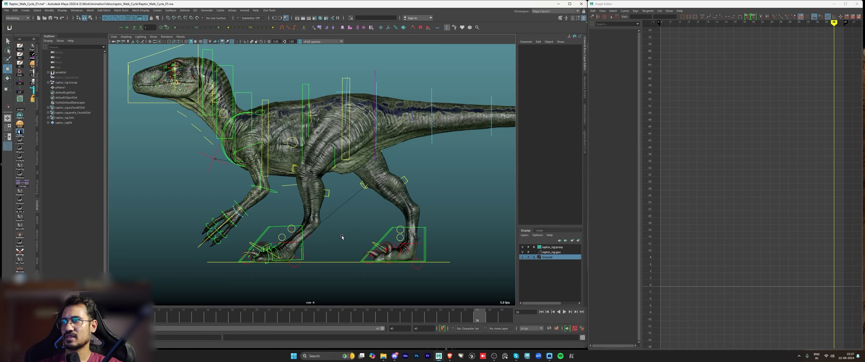
alt+middle_drag(359, 239, 378, 217)
alt+right_drag(378, 217, 393, 218)
click(295, 220)
key(e)
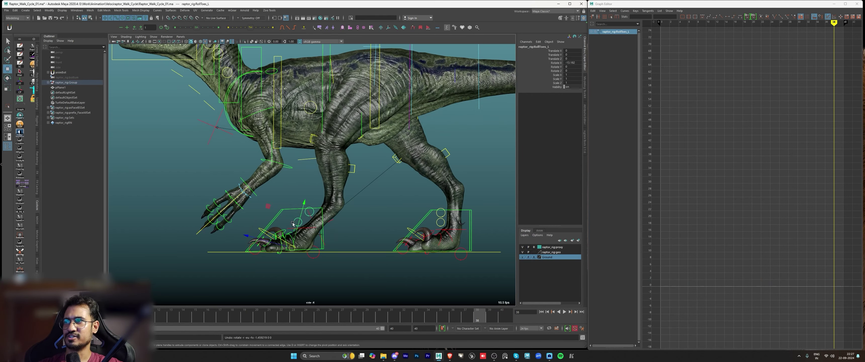
click(299, 193)
click(556, 63)
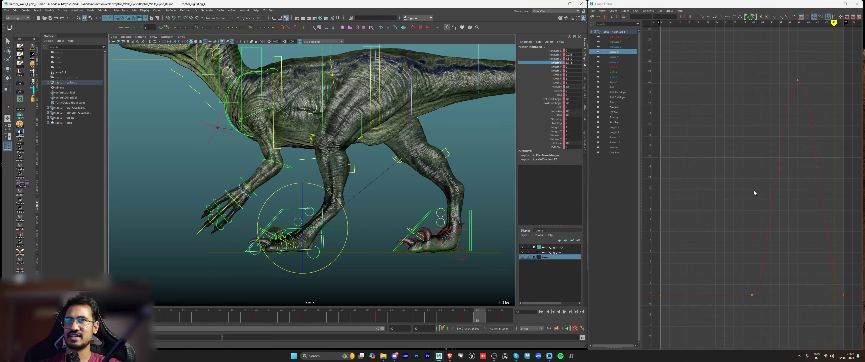
key(alt+v)
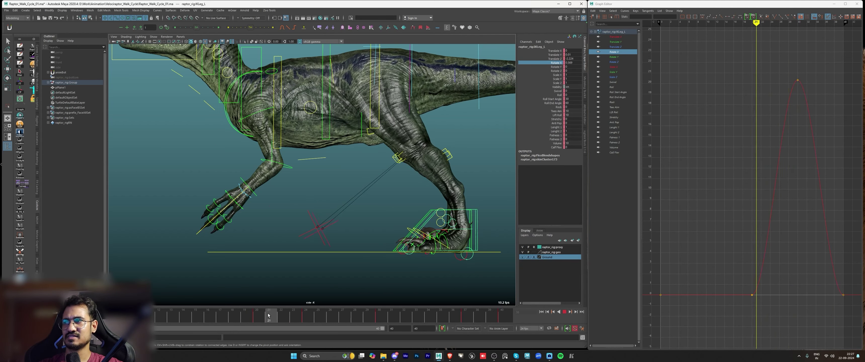
Step: Try rotating the left foot's lower roll control on an earlier contact frame, and undo the rotation
drag(262, 316, 173, 316)
key(w)
click(411, 274)
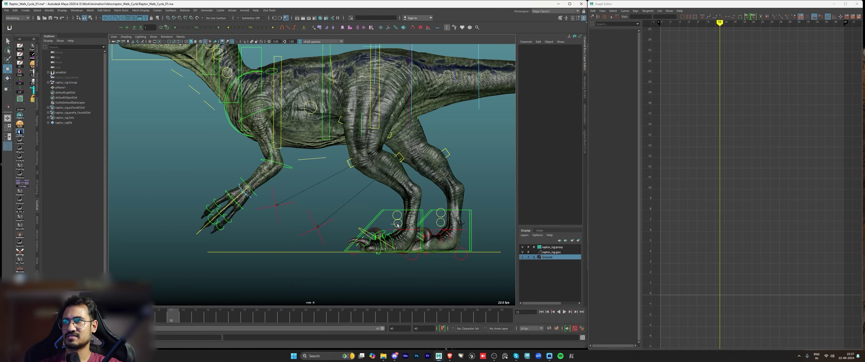
click(396, 224)
key(e)
drag(427, 277, 437, 254)
key(ctrl+z)
key(w)
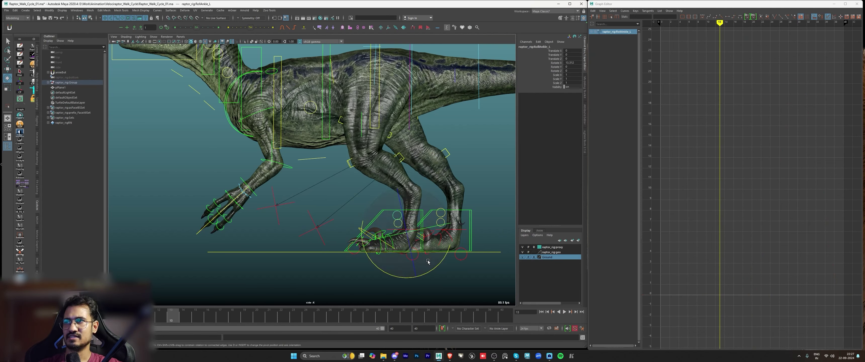
Step: Try rotating the left foot's RollToesEnd control at the toe tip, and undo the rotation
click(351, 257)
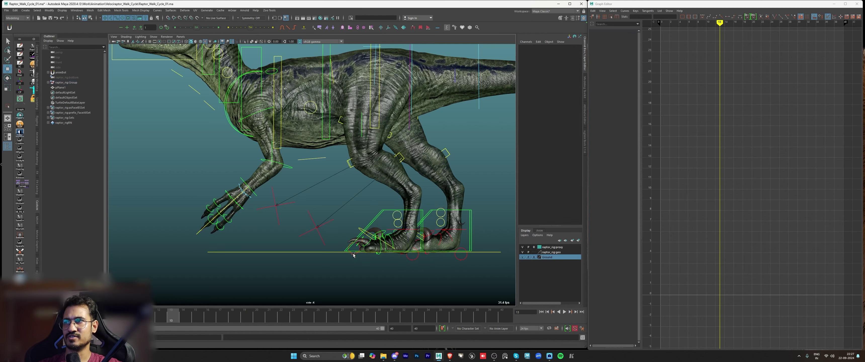
click(353, 254)
key(e)
drag(396, 282, 407, 255)
key(ctrl+z)
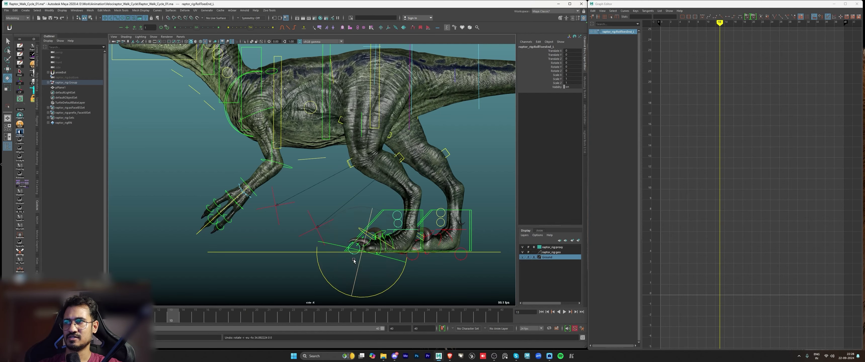
key(w)
click(433, 289)
Step: Key the left foot's RollToes control at the first frame and frame 40, and play the cycle to check it
click(395, 226)
drag(171, 316, 503, 315)
key(s)
key(s)
key(alt+v)
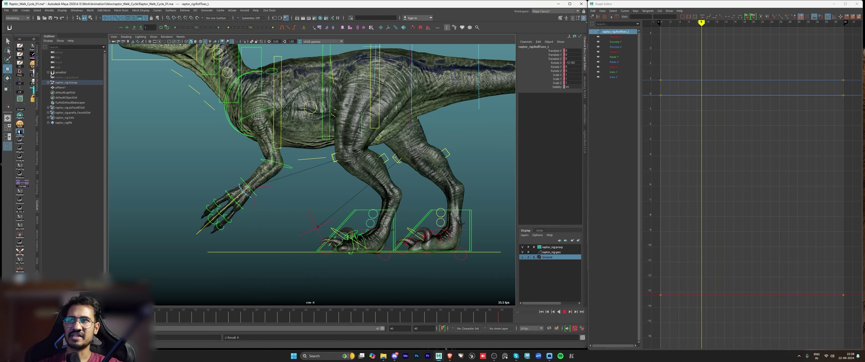
click(275, 321)
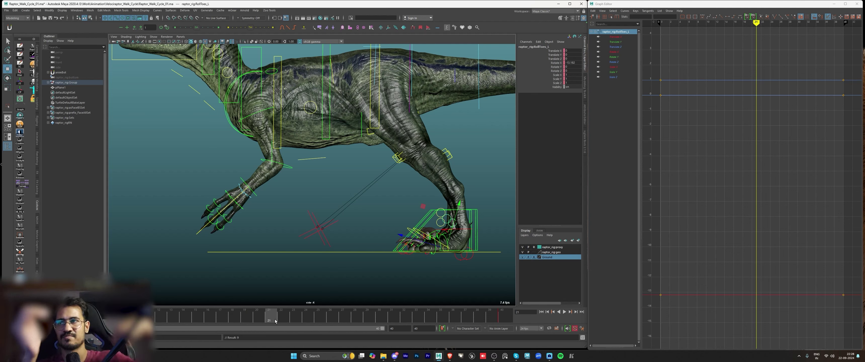
Step: Key the left foot's RollToes control at about frame 17, and rotate the toes for a new pose at frame 22
alt+right_drag(417, 213, 264, 288)
key(alt+1)
drag(270, 316, 12, 316)
key(alt+v)
drag(424, 309, 502, 310)
alt+right_drag(365, 210, 338, 247)
key(alt+1)
drag(168, 316, 283, 317)
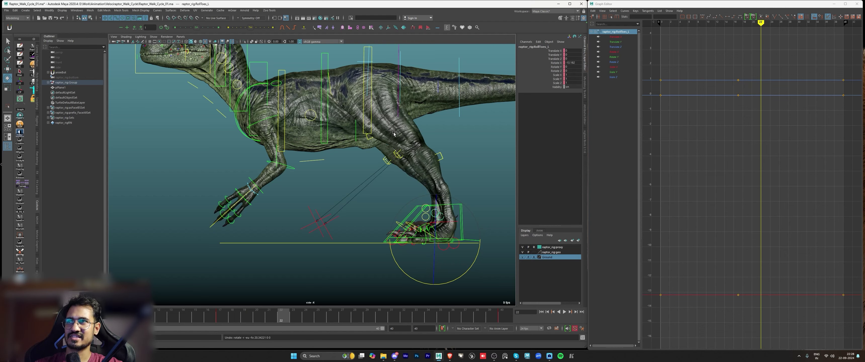
mouse_move(245, 316)
mouse_down()
mouse_move(212, 318)
mouse_move(332, 317)
mouse_move(220, 317)
mouse_move(284, 318)
mouse_up()
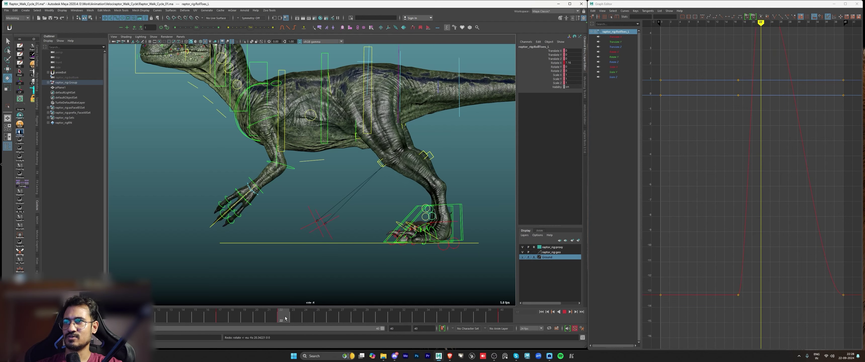
Step: Add a Rotate X key at frame 26 on the RollToes curve, raise it to about 15, and play the cycle
key(alt+1)
drag(403, 272, 405, 277)
key(alt+v)
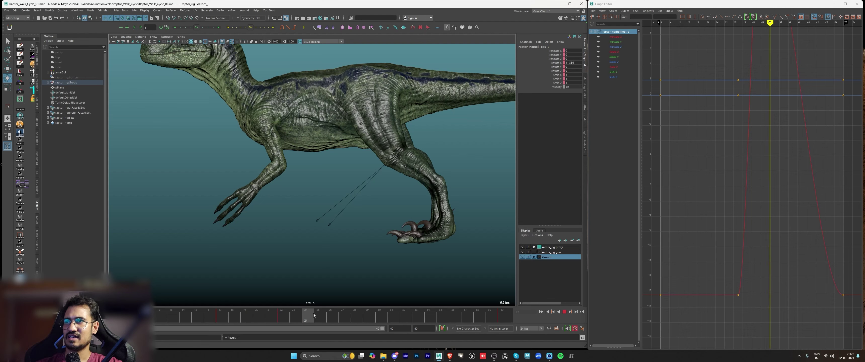
key(a)
click(614, 52)
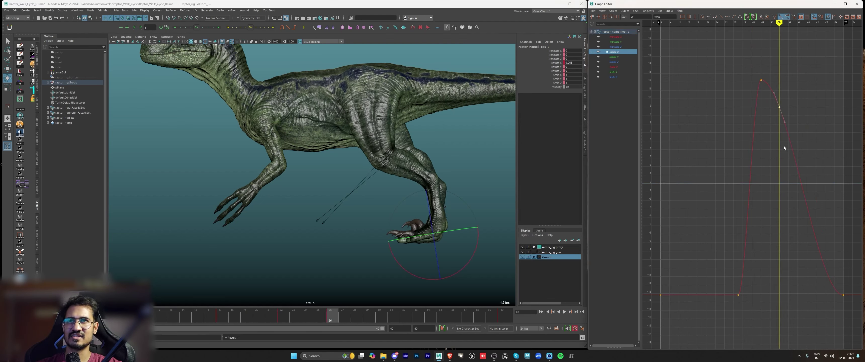
shift+middle_drag(785, 112, 783, 85)
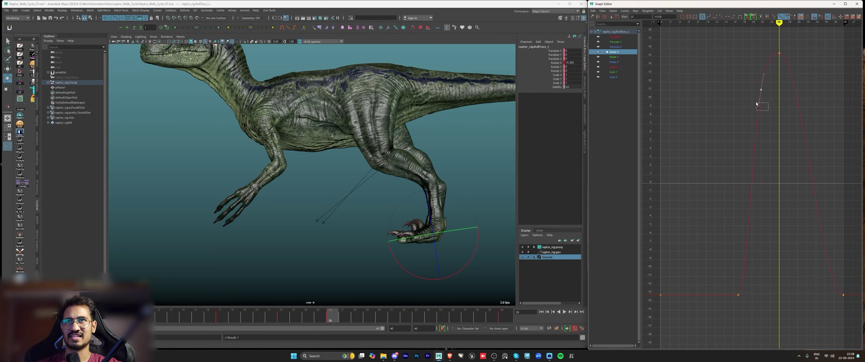
key(alt+v)
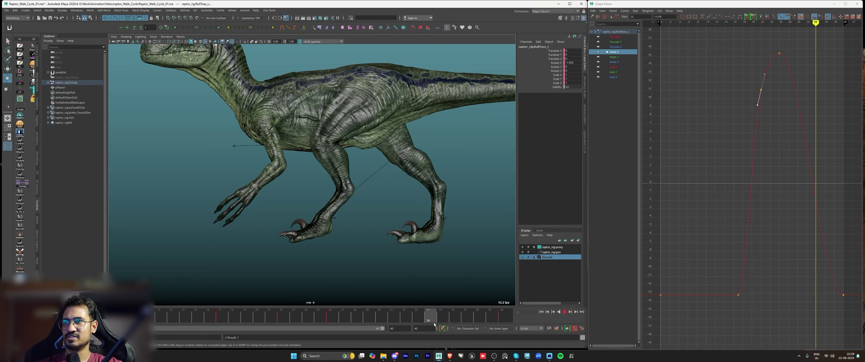
Step: Copy the last RollToes Rotate X key at frame 40 and paste it at frame 34
drag(857, 305, 828, 289)
key(ctrl+c)
key(ctrl+v)
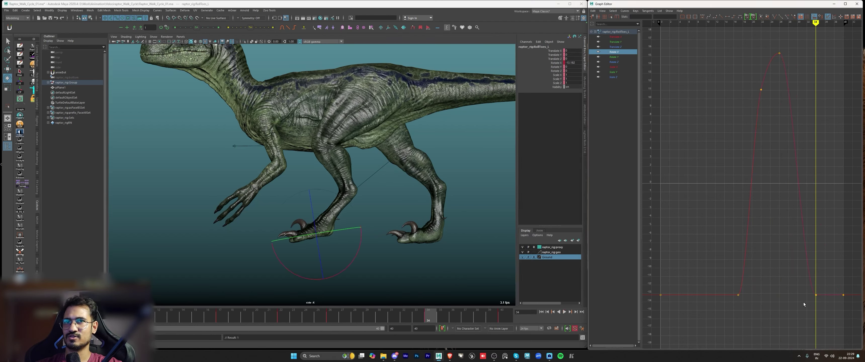
alt+right_drag(836, 232, 722, 209)
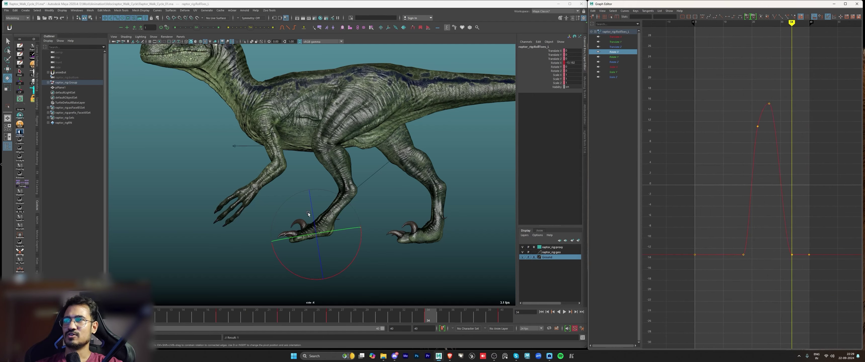
Step: Show the rig controls again and examine the whole raptor's pose at frame 34 from the side
alt+right_drag(298, 233, 258, 232)
key(alt+1)
alt+middle_drag(327, 193, 308, 221)
alt+right_drag(296, 228, 330, 222)
alt+middle_drag(330, 222, 294, 221)
alt+right_drag(293, 220, 249, 223)
alt+middle_drag(249, 223, 234, 223)
alt+right_drag(234, 223, 340, 224)
scroll(339, 225, up, 3)
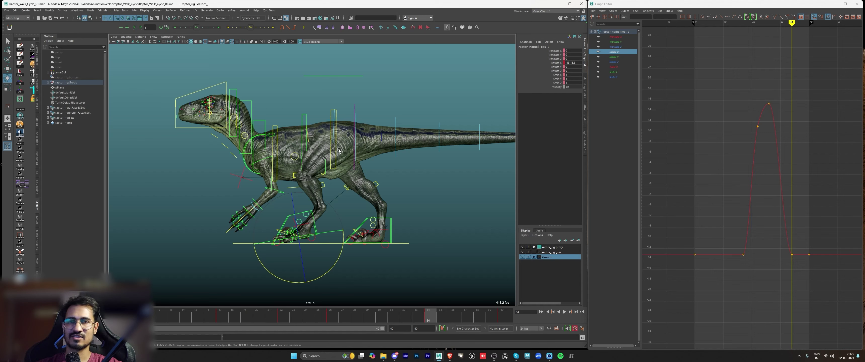
scroll(382, 179, up, 2)
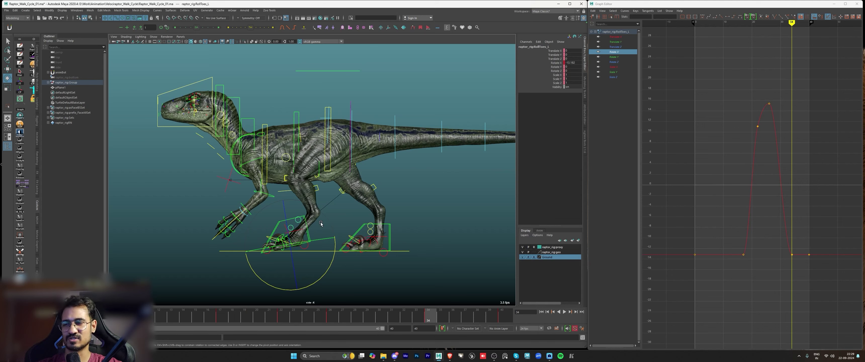
alt+middle_drag(328, 226, 325, 229)
key(alt+1)
key(alt+1)
key(alt+1)
key(alt+1)
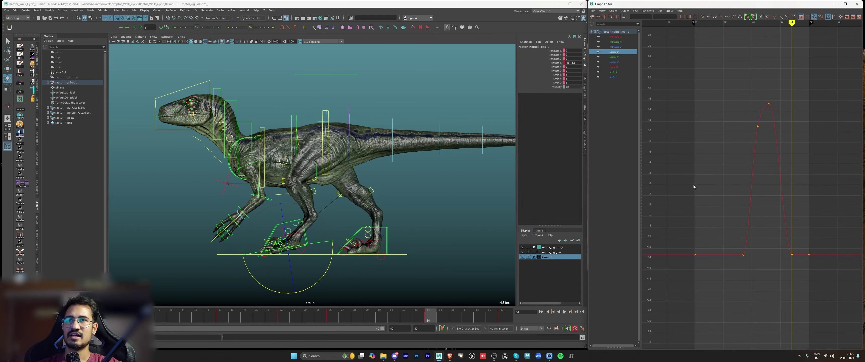
Step: Try inserting a key at frame 30 on the left RollToes control's Rotate X curve
click(370, 311)
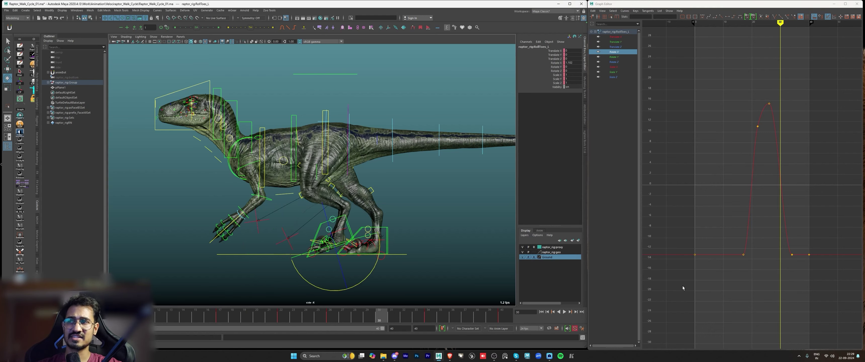
key(f)
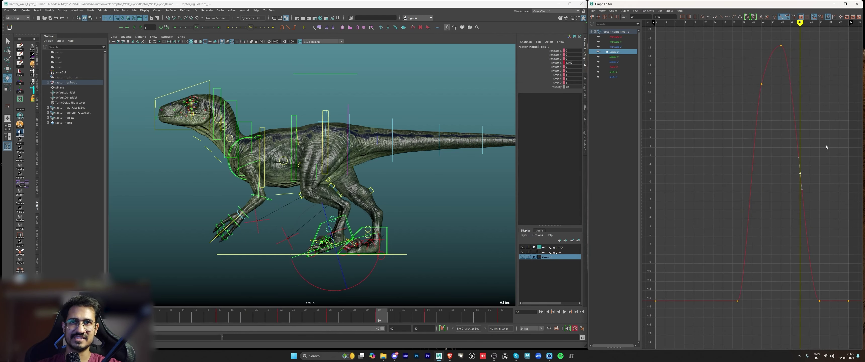
click(803, 181)
scroll(755, 208, down, 2)
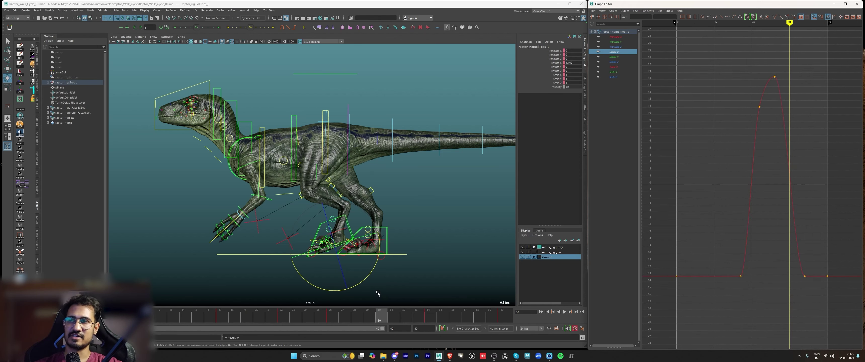
Step: Play the cycle, check the curve editor's Infinity display option, and return to the first frame
key(alt+v)
click(603, 11)
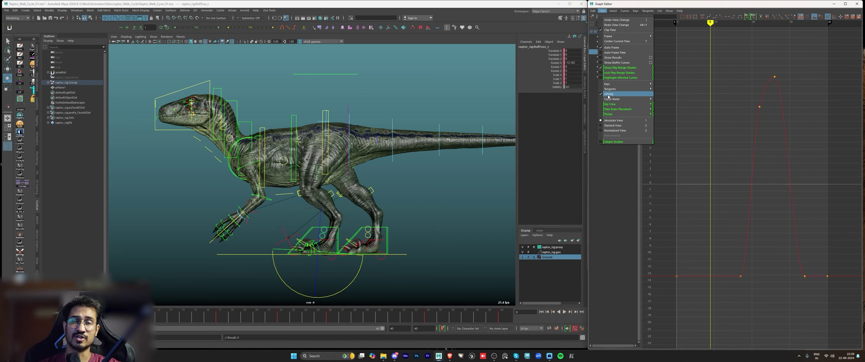
click(712, 101)
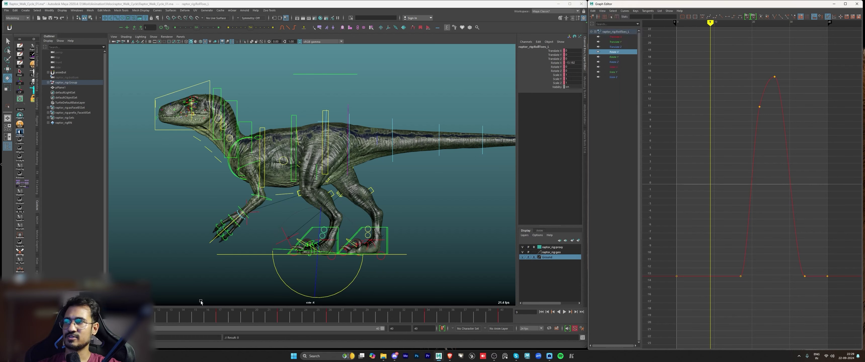
key(alt+shift+v)
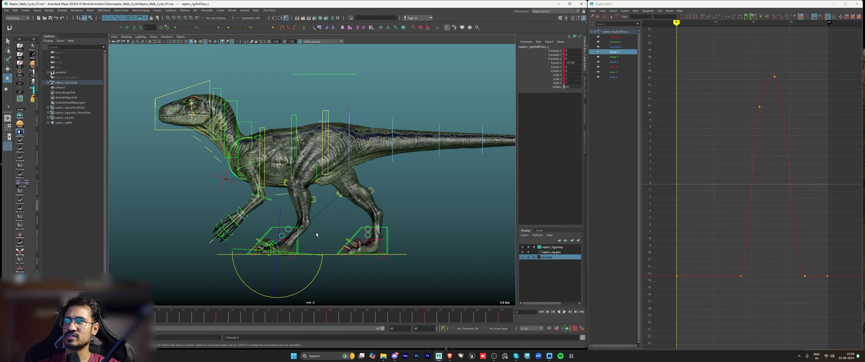
Step: Select all of the raptor's rig controls and set both Pre Infinity and Post Infinity of their curves to Cycle
key(w)
click(274, 230)
click(268, 222)
click(271, 226)
scroll(269, 224, down, 3)
drag(153, 79, 589, 295)
click(460, 228)
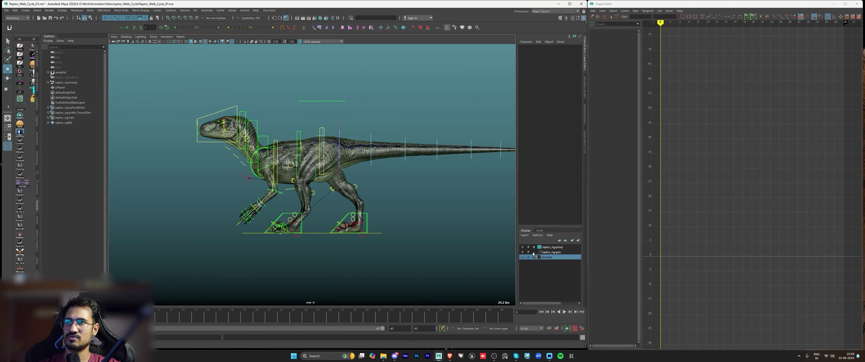
drag(186, 94, 511, 233)
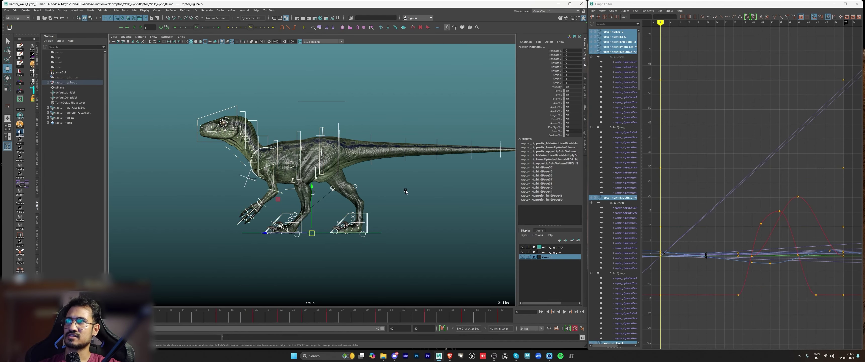
click(624, 11)
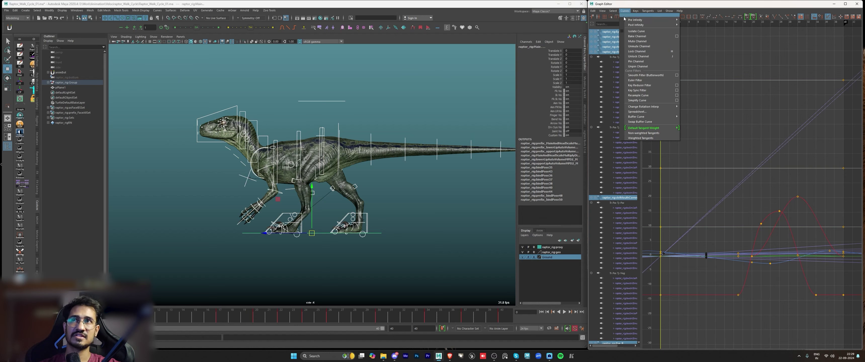
mouse_move(641, 20)
click(691, 20)
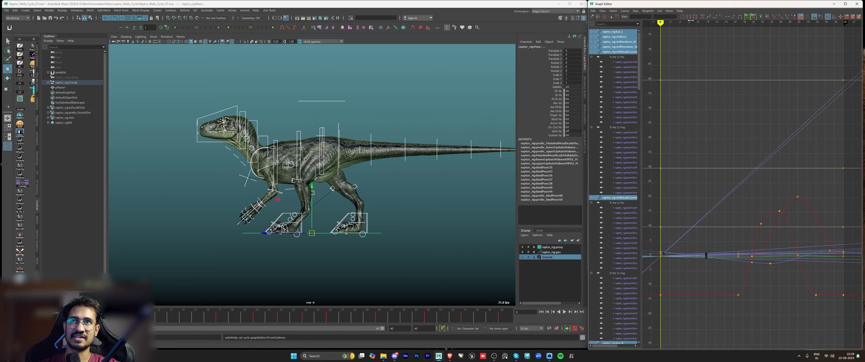
click(622, 12)
click(697, 24)
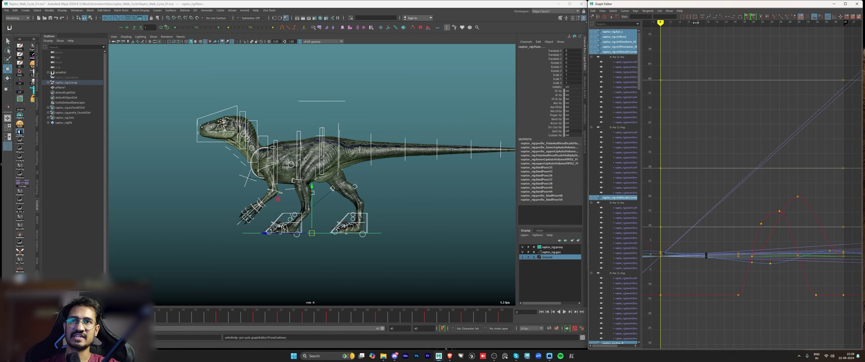
Step: Examine the left foot IK control's Translate X, Y and Z curves, including how Translate Z continues beyond the frame range
click(447, 224)
scroll(335, 225, up, 2)
click(273, 225)
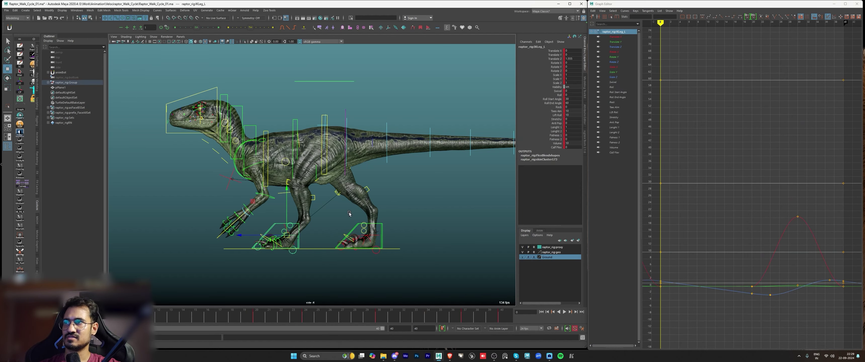
click(615, 37)
key(f)
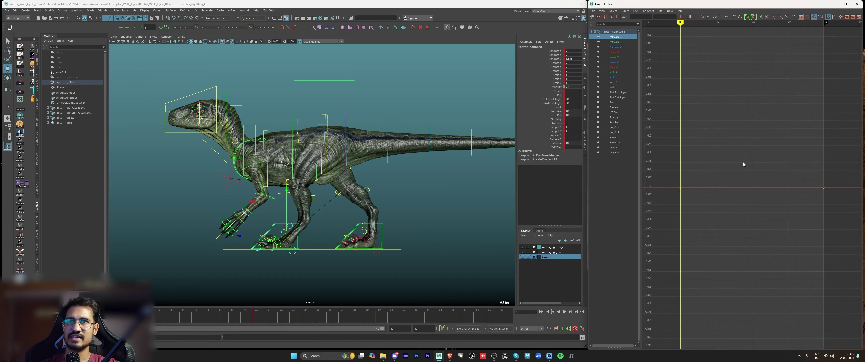
click(621, 42)
click(621, 47)
key(f)
scroll(764, 174, down, 3)
alt+middle_drag(709, 159, 732, 162)
alt+middle_drag(771, 142, 686, 126)
alt+right_drag(827, 212, 705, 182)
key(f)
Step: Play and scrub the walk cycle to check the left foot's motion, stopping at frame 38 for a closer look
key(alt+v)
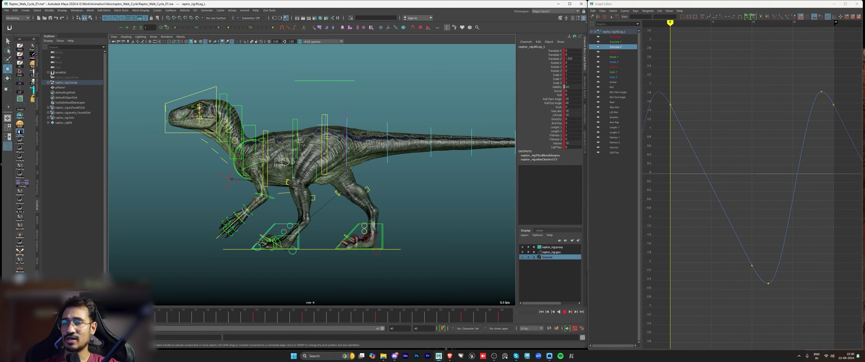
drag(322, 317, 385, 320)
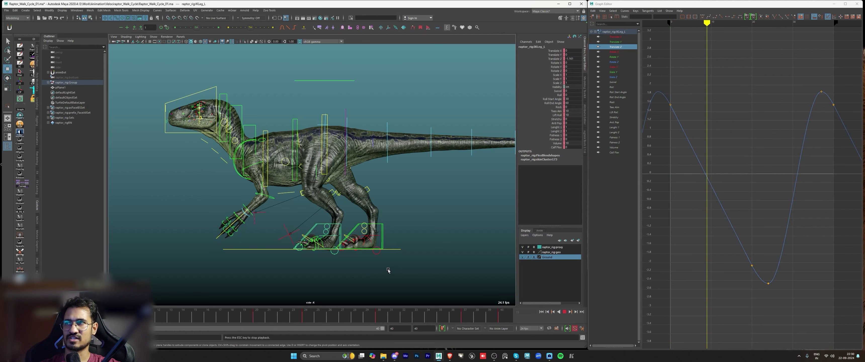
key(alt+v)
key(alt+v)
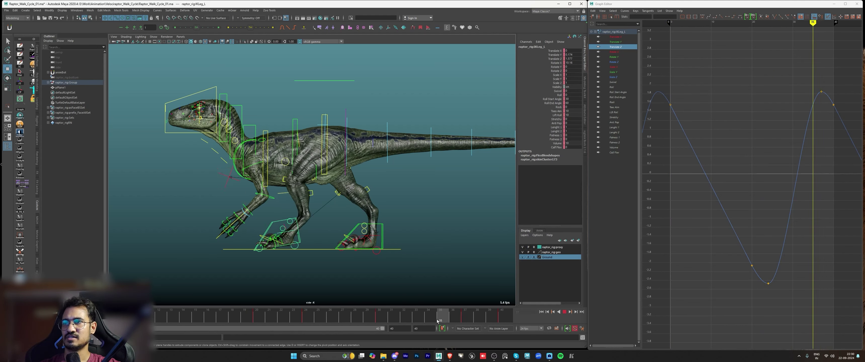
mouse_move(481, 317)
mouse_down()
mouse_move(468, 318)
mouse_move(480, 317)
mouse_up()
alt+right_drag(262, 240, 282, 241)
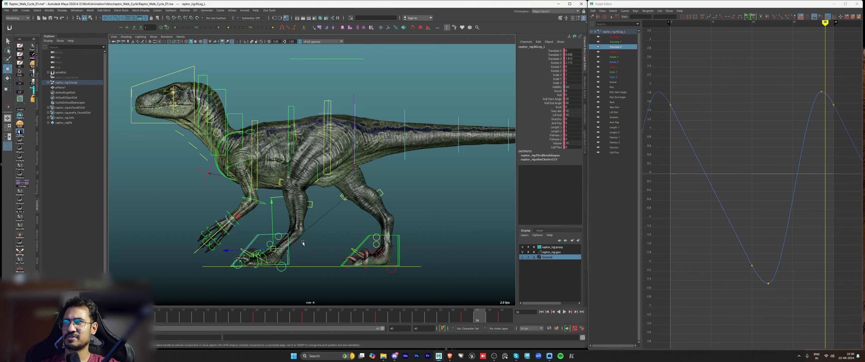
Step: Lower all keys of the left foot IK control's Translate Z curve slightly to shift the stride backward
click(555, 59)
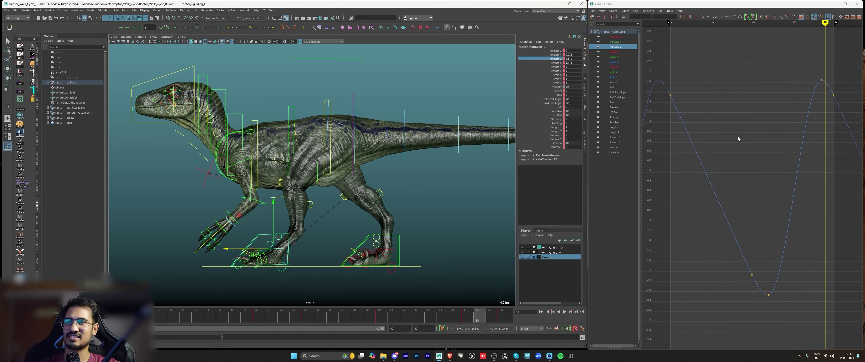
scroll(699, 108, down, 3)
drag(699, 108, 760, 184)
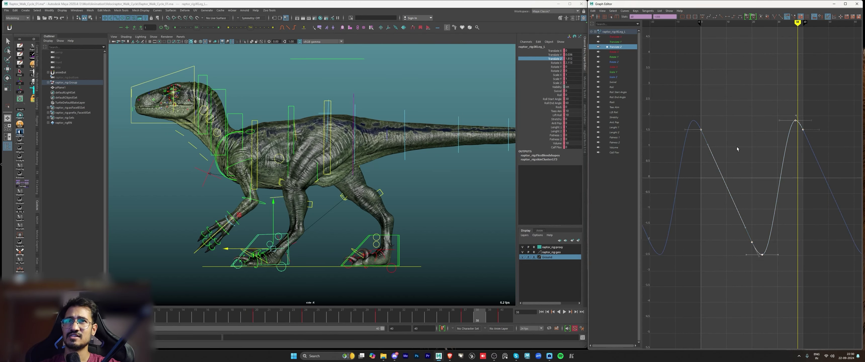
click(610, 17)
drag(751, 115, 753, 132)
key(w)
click(753, 132)
key(f)
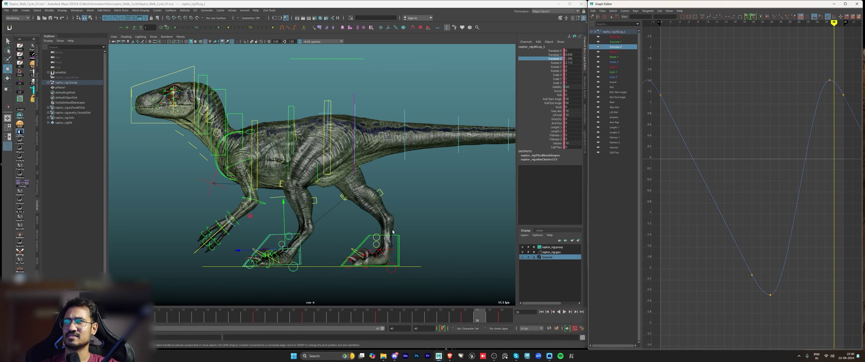
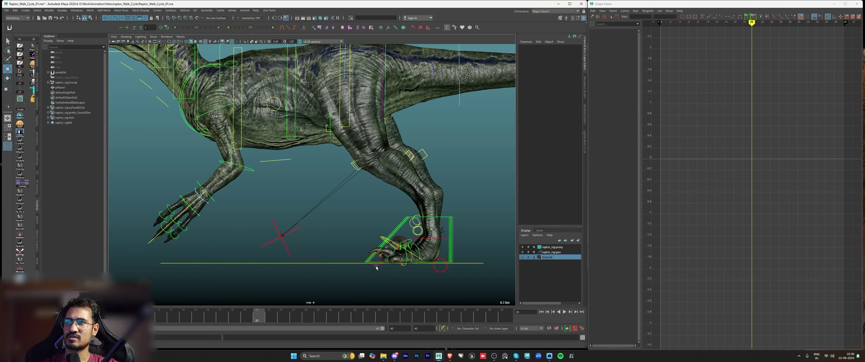
Step: Key the left foot's toe-tip roll control in its neutral pose at the first frame and at frame 40
drag(255, 315, 235, 305)
click(340, 267)
key(e)
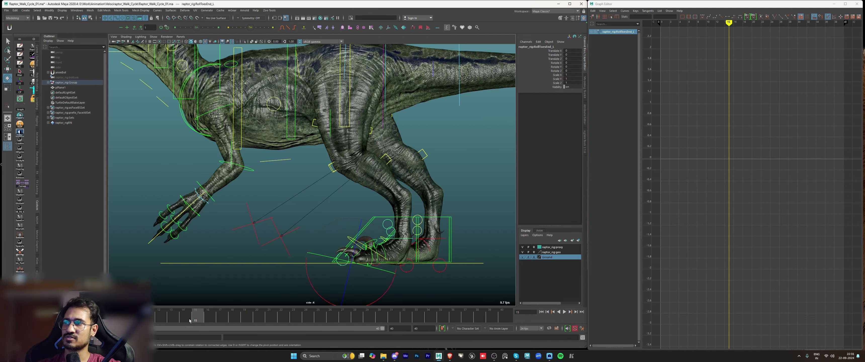
key(alt+shift+v)
key(s)
key(w)
click(297, 288)
click(239, 265)
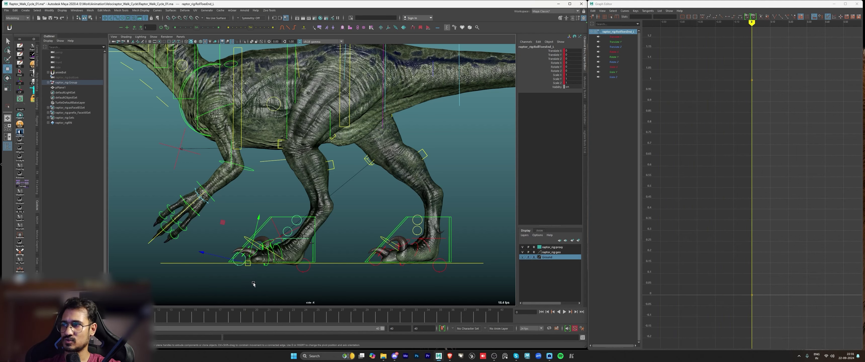
click(511, 319)
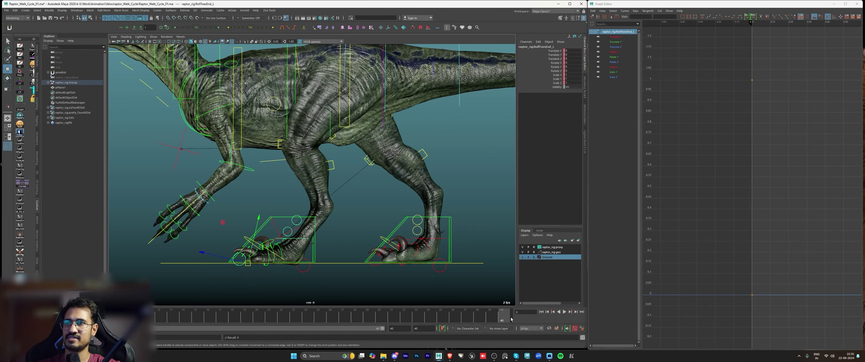
key(alt+v)
click(511, 319)
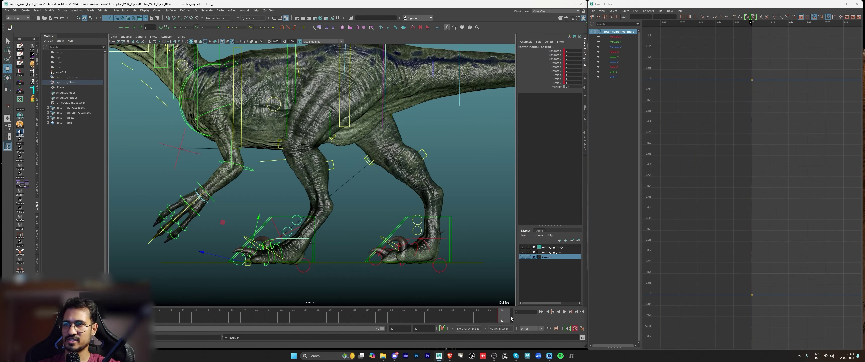
key(alt+v)
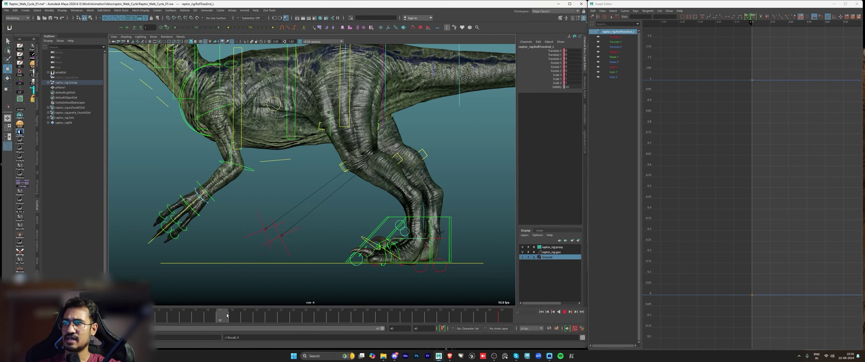
Step: Hold the toe-tip roll control neutral with a key at frame 19 and rotate it in X at frames 24 and 28
mouse_move(284, 309)
mouse_down()
mouse_move(249, 315)
mouse_move(306, 315)
mouse_up()
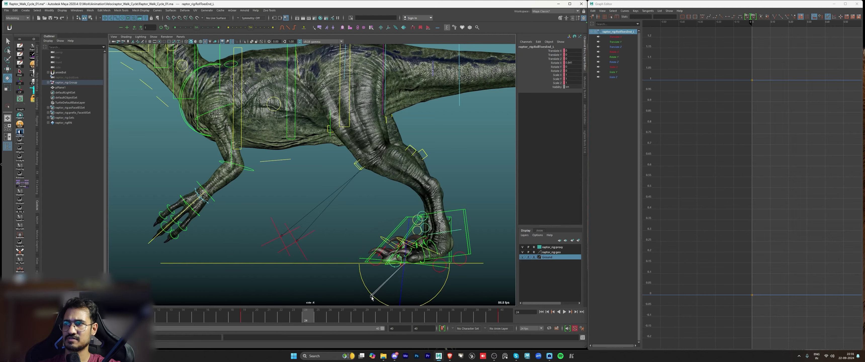
key(alt+v)
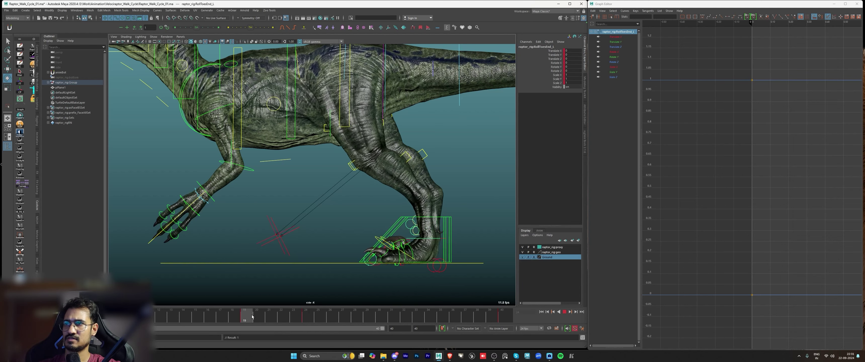
key(alt+1)
mouse_move(207, 320)
mouse_down()
mouse_move(198, 320)
mouse_move(418, 318)
mouse_up()
drag(241, 319, 273, 317)
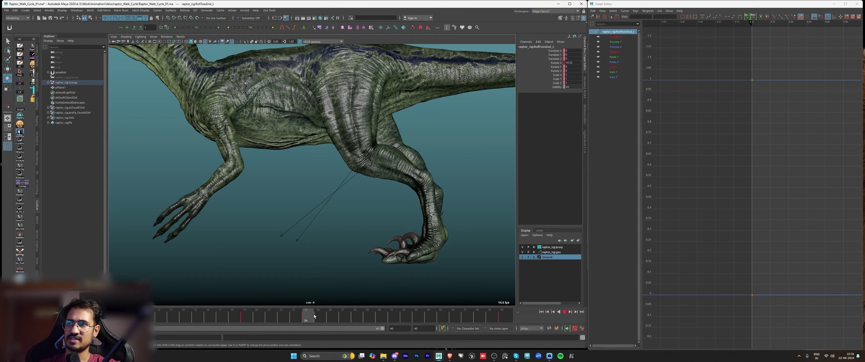
key(Escape)
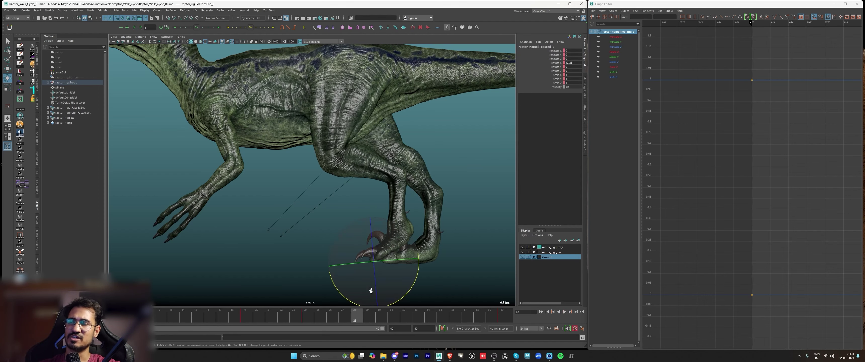
Step: Move the toe-tip roll control's last Rotate X peak key to about frame 29 and raise it to about 18
click(556, 62)
key(f)
drag(762, 72, 782, 83)
key(f)
alt+right_drag(793, 104, 720, 144)
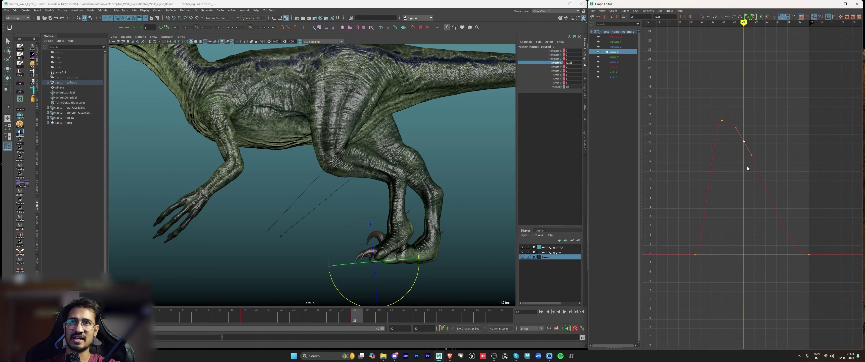
scroll(747, 168, down, 3)
middle_drag(752, 153, 794, 113)
click(772, 109)
key(f)
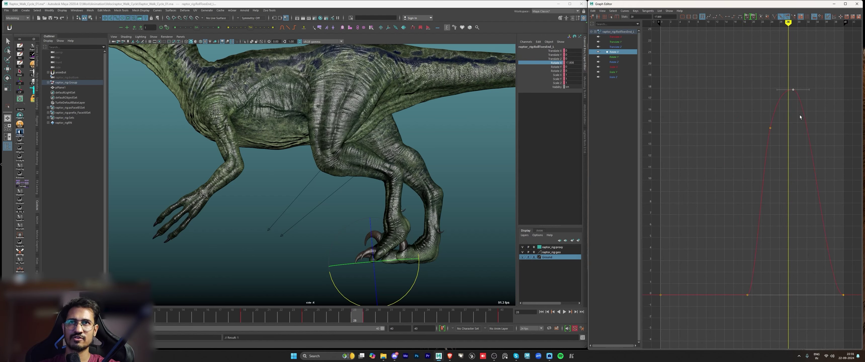
Step: Play and scrub the walk cycle with the rig controls hidden and shown, checking the left foot's toe-tip roll from afar and close up
key(alt+v)
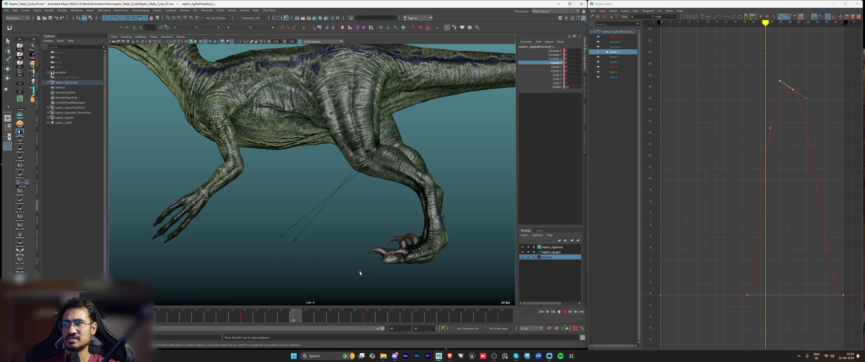
alt+right_drag(361, 271, 202, 213)
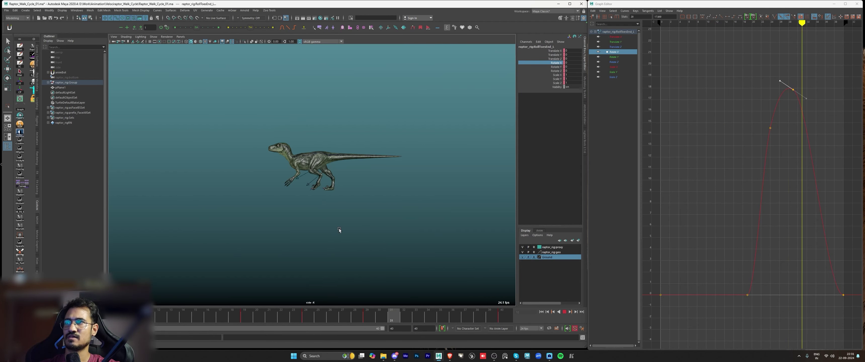
alt+right_drag(340, 229, 390, 243)
scroll(389, 240, up, 4)
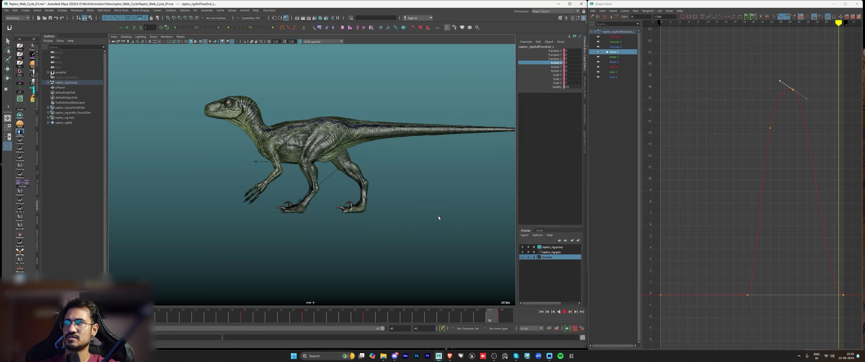
alt+right_drag(297, 201, 426, 220)
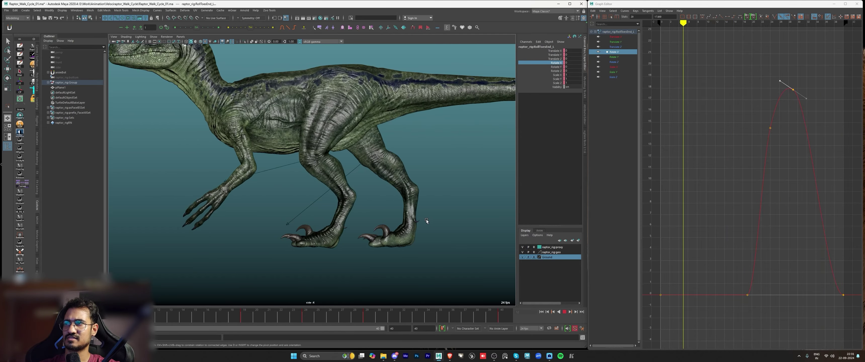
key(alt+1)
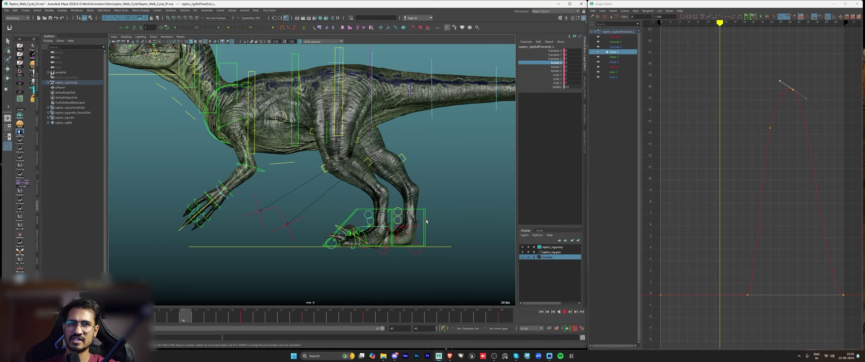
click(245, 317)
drag(245, 317, 388, 317)
Step: Undo the stray key edit and set the toe-tip roll control's Rotate X peak key to frame 28 at about 19
click(768, 276)
key(ctrl+z)
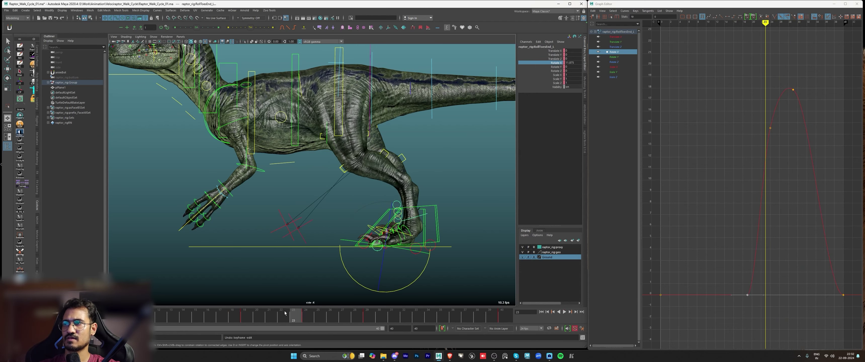
key(alt+v)
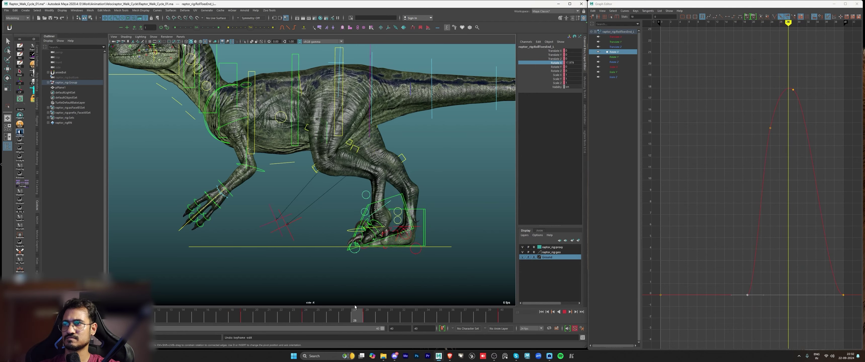
drag(782, 81, 806, 98)
mouse_move(788, 115)
middle_down()
mouse_move(790, 95)
mouse_move(790, 103)
middle_up()
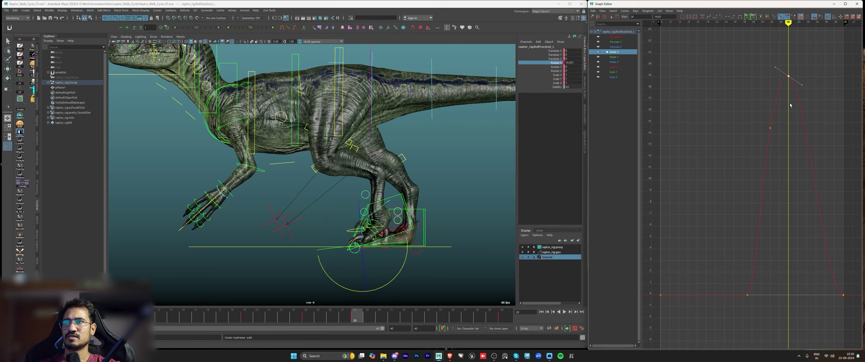
shift+drag(747, 143, 779, 119)
Step: Try the left foot's IK, toe roll and toe-tip roll controls at frame 28 to compare their effect on the pose
click(426, 255)
click(412, 224)
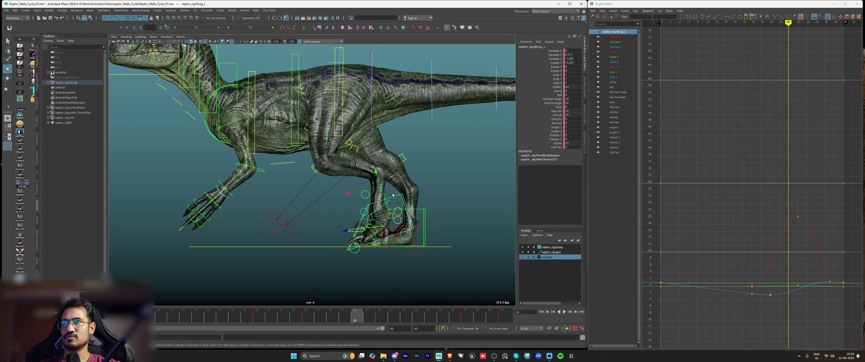
key(w)
click(447, 170)
scroll(419, 218, up, 2)
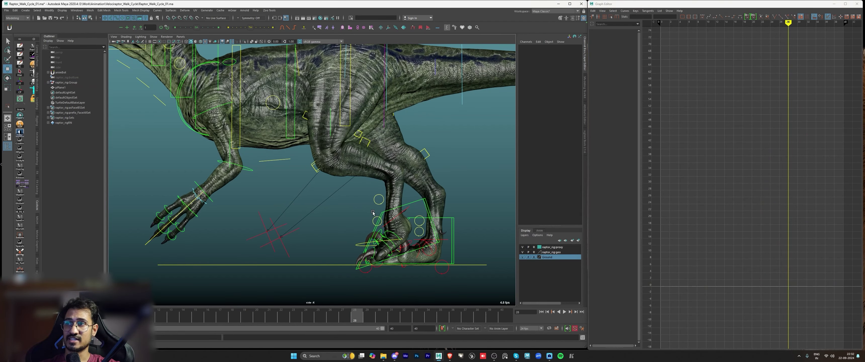
click(386, 284)
key(e)
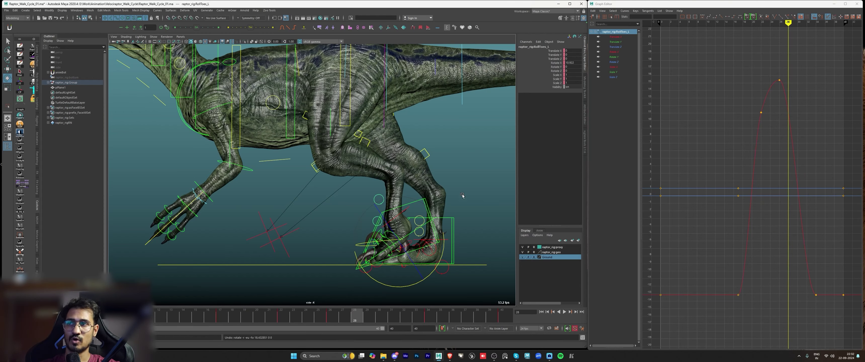
click(417, 208)
key(w)
click(364, 274)
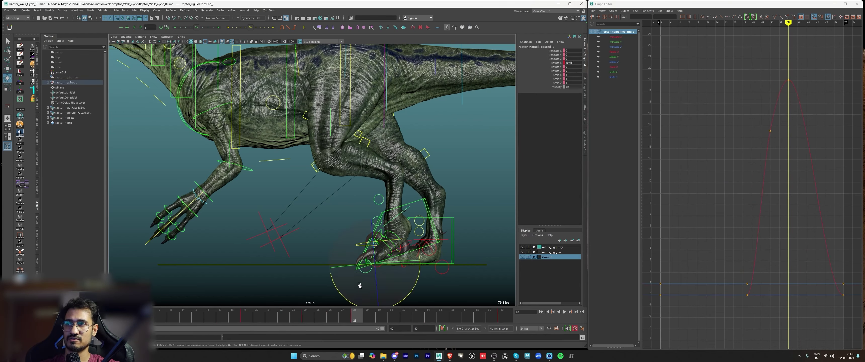
Step: Insert a key at frame 26 on the left foot IK control's Rotate X curve and raise the curve's peak key to about 22
click(419, 208)
key(e)
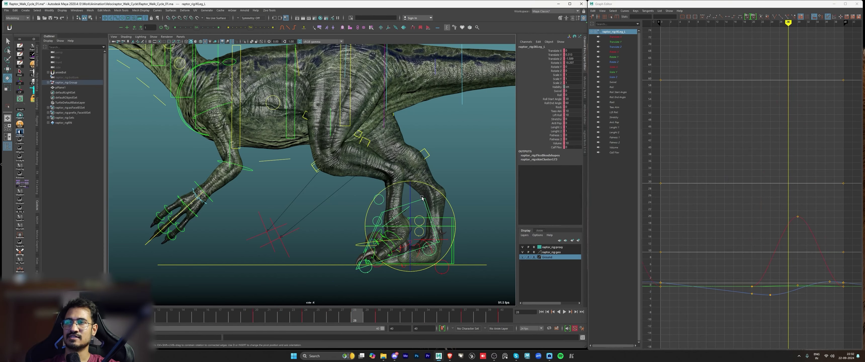
drag(384, 197, 383, 199)
key(ctrl+z)
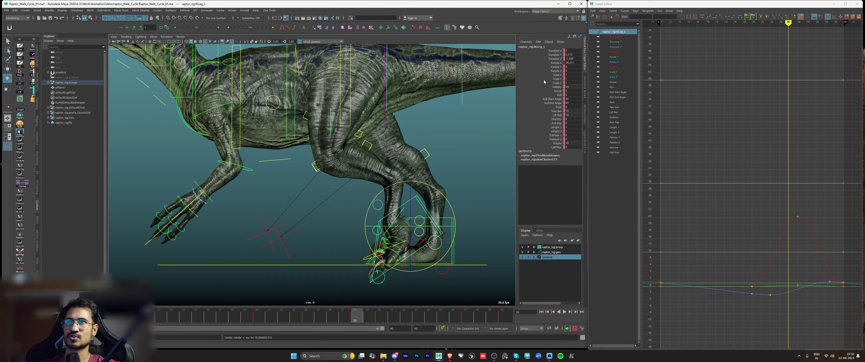
click(556, 66)
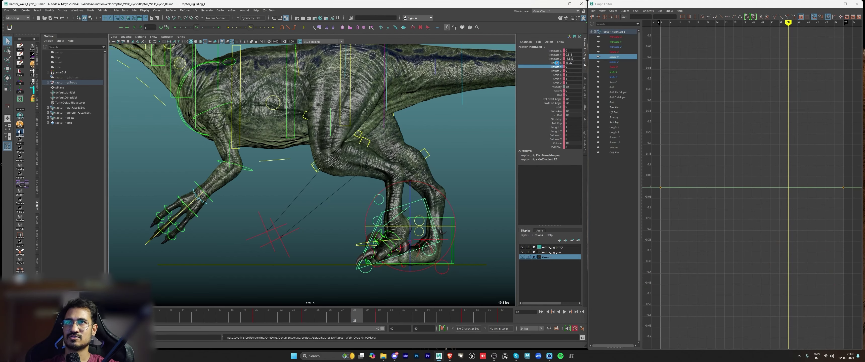
click(557, 62)
key(f)
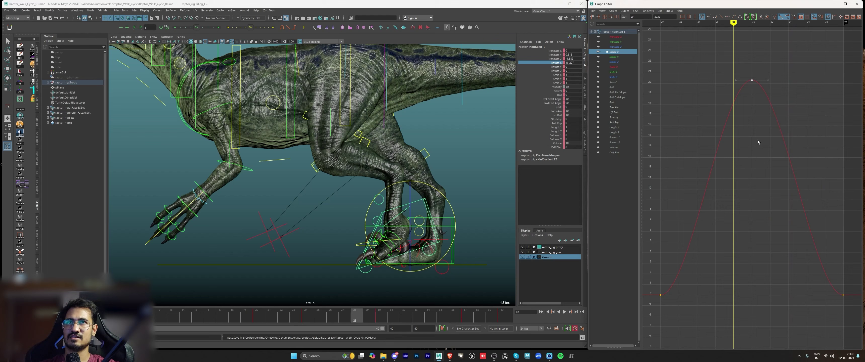
scroll(758, 142, down, 3)
drag(257, 315, 332, 315)
key(i)
middle_click(724, 192)
shift+middle_drag(731, 189, 746, 171)
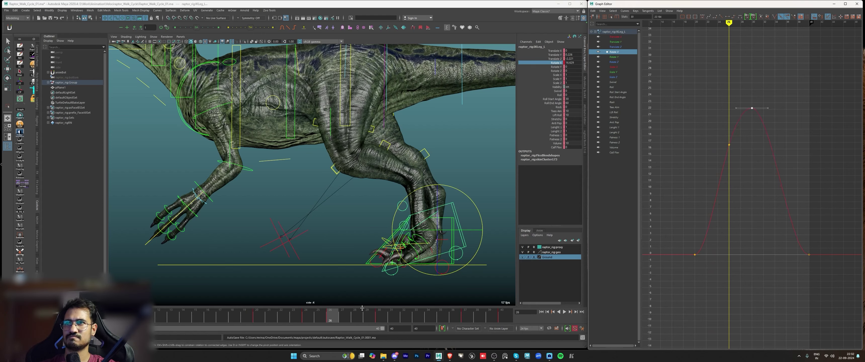
Step: Play the walk cycle with the rig controls hidden and check the left foot's lift on the whole raptor
key(alt+v)
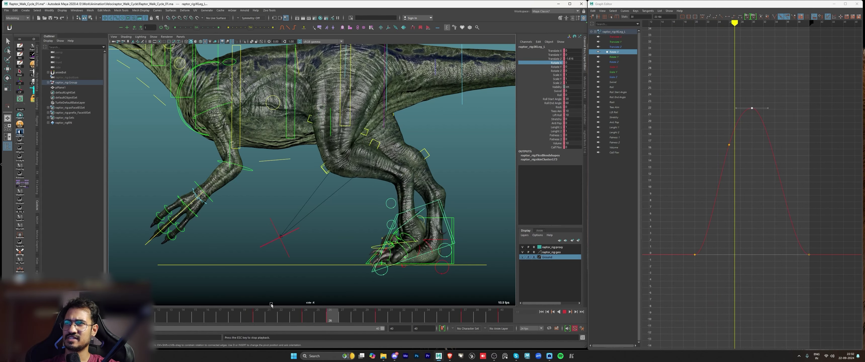
key(alt+1)
scroll(335, 257, down, 5)
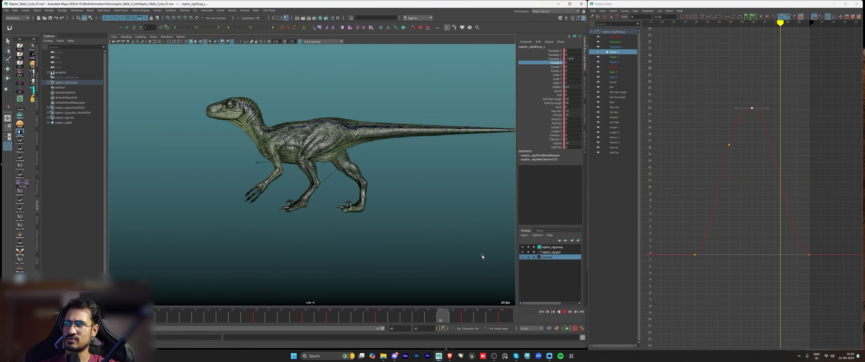
scroll(482, 256, up, 3)
key(alt+v)
Step: Set both Pre Infinity and Post Infinity of the left foot IK control's Rotate X curve to Constant
click(822, 257)
key(a)
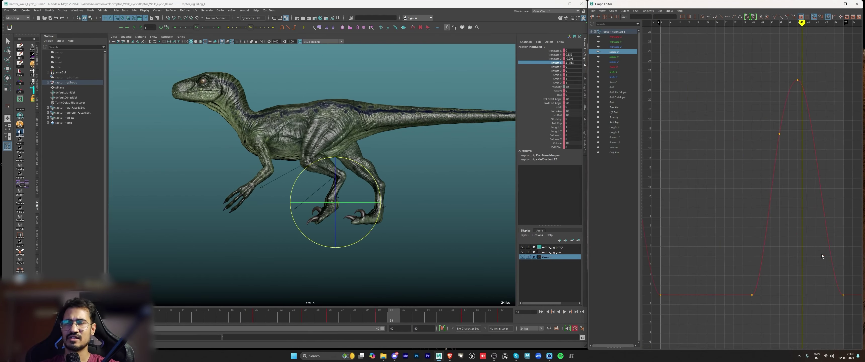
scroll(747, 190, down, 3)
click(624, 11)
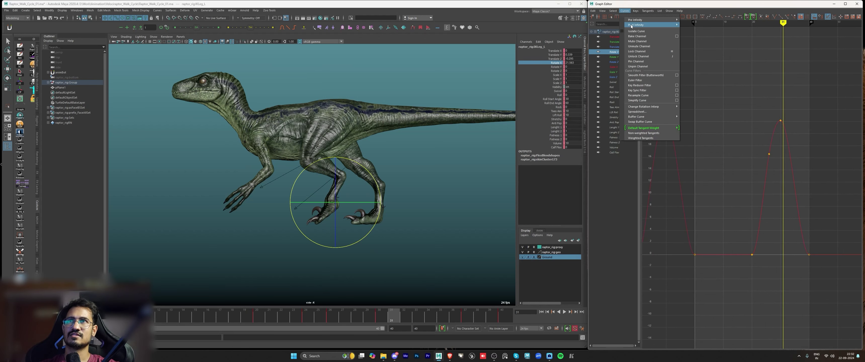
mouse_move(652, 19)
click(687, 40)
click(625, 11)
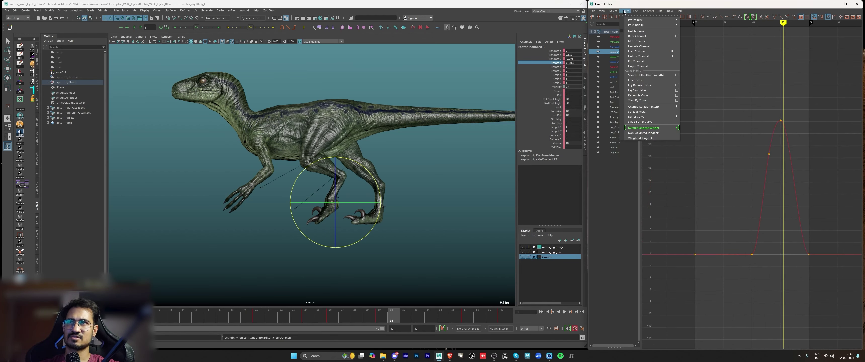
click(695, 47)
scroll(747, 161, down, 2)
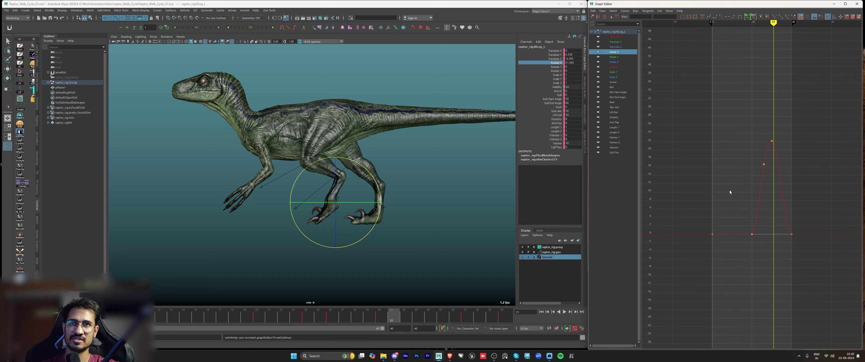
Step: Set the Pre Infinity and Post Infinity of the left foot IK control's Rotate X curve back to Cycle
click(627, 11)
mouse_move(635, 25)
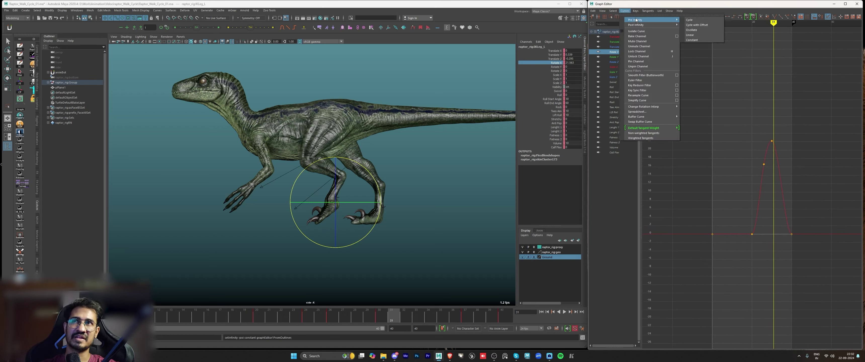
click(745, 132)
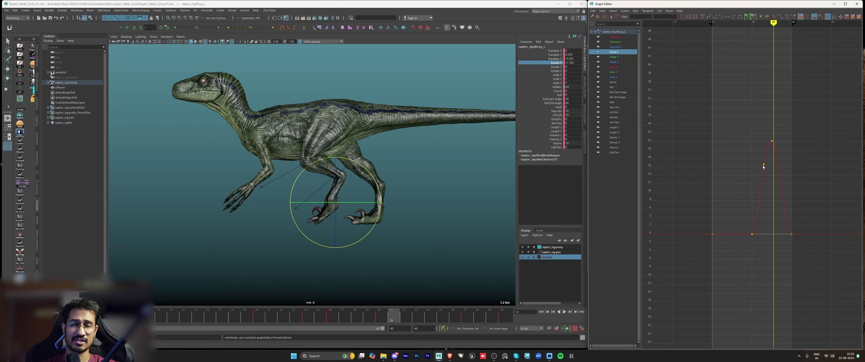
scroll(763, 165, up, 2)
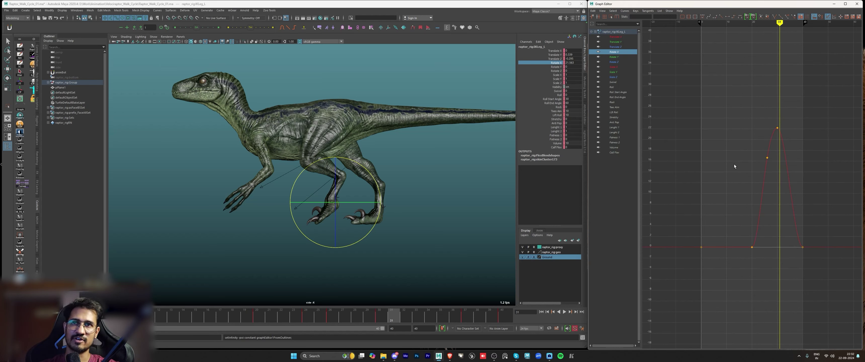
alt+middle_drag(746, 165, 714, 162)
key(ctrl+z)
key(ctrl+shift+c)
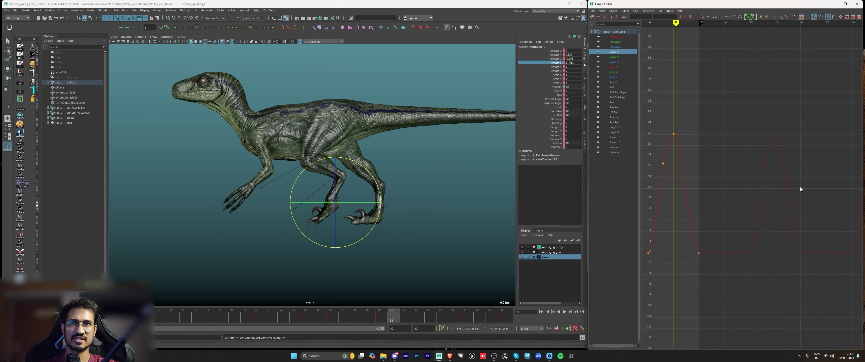
key(f)
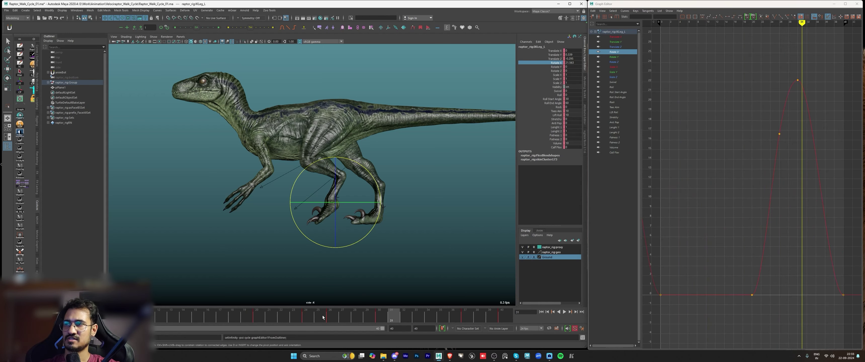
Step: Play and scrub the walk cycle with nothing selected and the rig controls hidden, checking the left foot's lift and landing
key(alt+v)
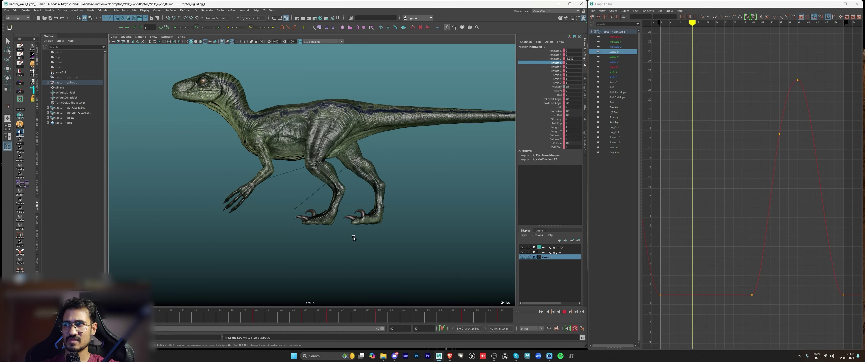
alt+right_drag(354, 236, 441, 238)
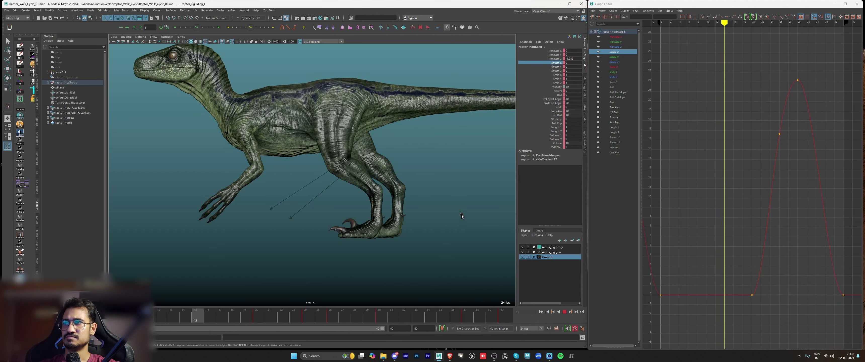
key(alt+v)
key(q)
click(464, 171)
key(alt+v)
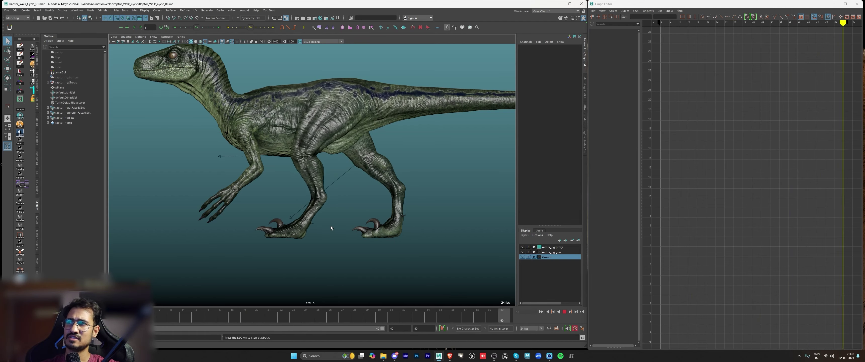
click(329, 318)
mouse_move(328, 318)
mouse_down()
mouse_move(247, 316)
mouse_move(338, 313)
mouse_up()
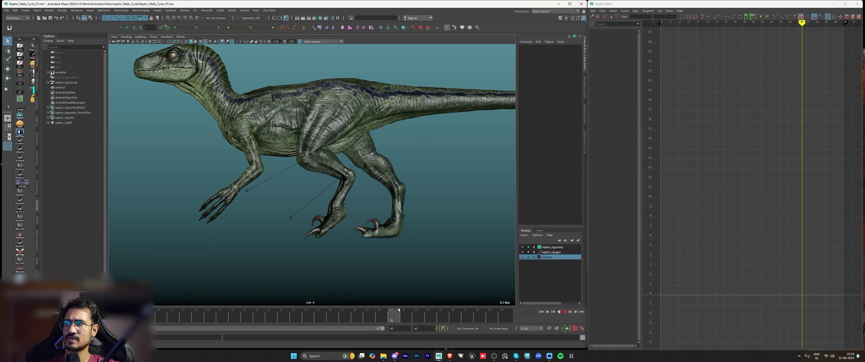
key(Escape)
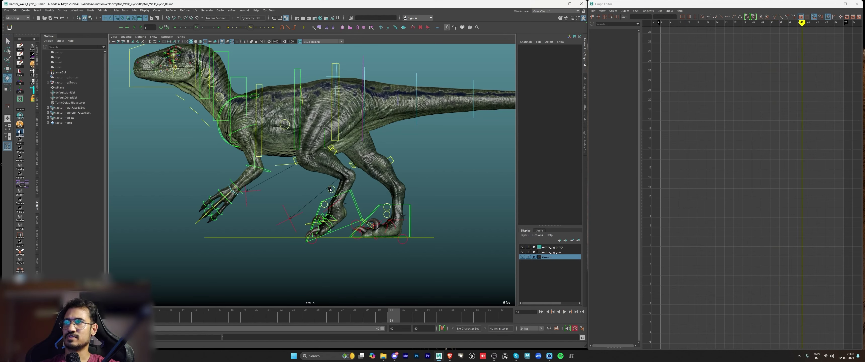
Step: Select the left ankle IK control, try rotating it near frame 31 to bend the foot, and undo the rotation
click(342, 219)
key(w)
alt+right_drag(340, 238, 373, 286)
click(373, 286)
alt+middle_drag(373, 286, 381, 253)
alt+right_drag(381, 254, 425, 204)
click(343, 188)
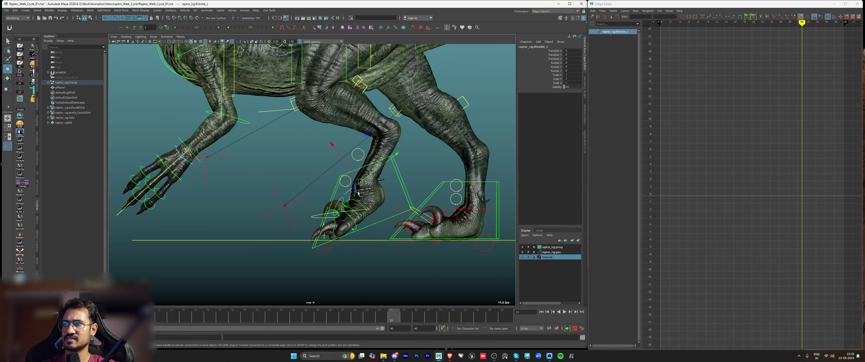
key(e)
drag(346, 224, 322, 214)
key(ctrl+z)
Step: Key the left ankle control in its neutral pose at frames 0, 25 and 40
drag(275, 321, 12, 319)
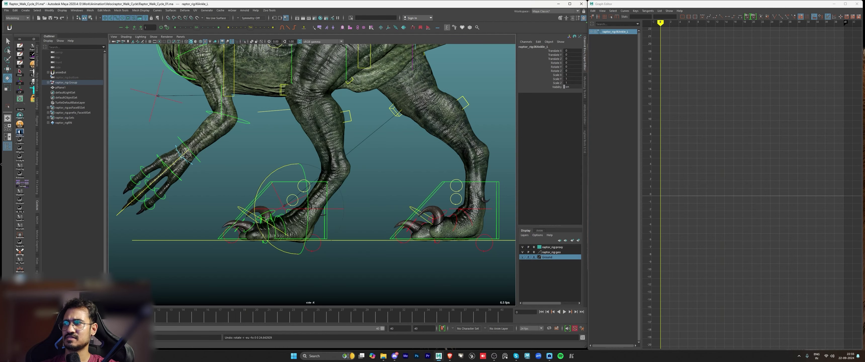
key(s)
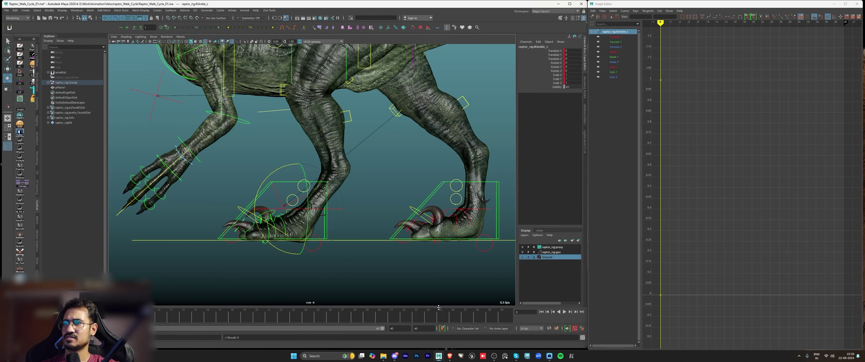
middle_drag(12, 319, 549, 318)
key(alt+v)
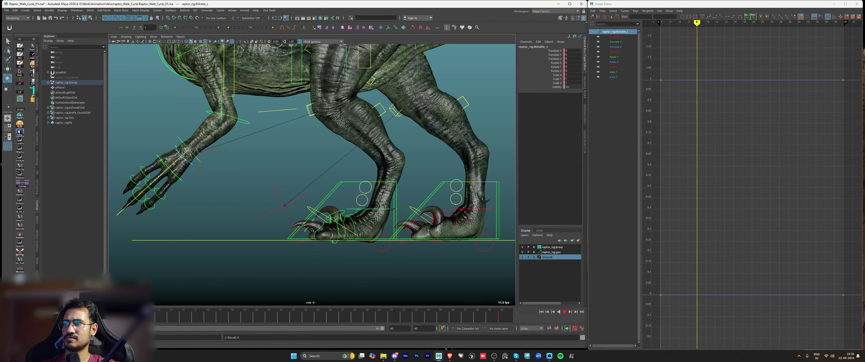
drag(274, 323, 405, 312)
Step: Compare the left foot's pose at frames 32 and 25, and rotate the ankle control at frame 32 to bend the foot down
key(alt+1)
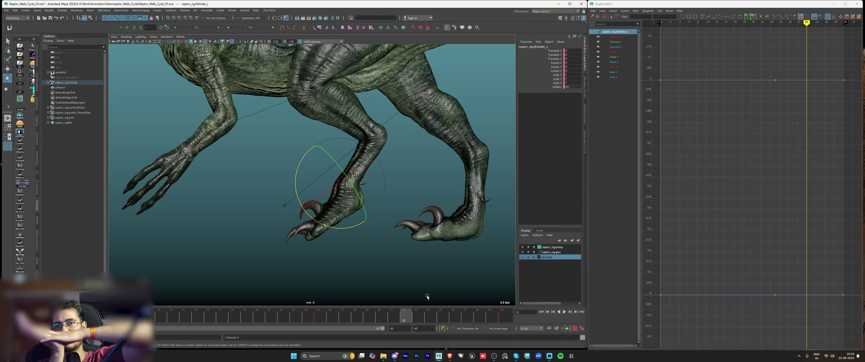
click(321, 317)
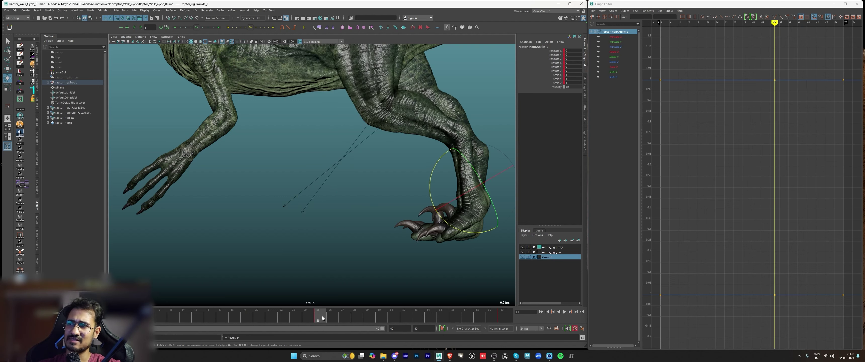
key(alt+1)
drag(323, 313, 410, 320)
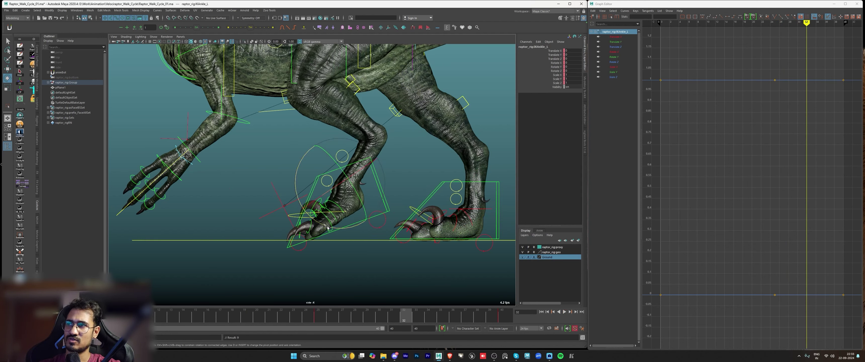
drag(327, 227, 314, 223)
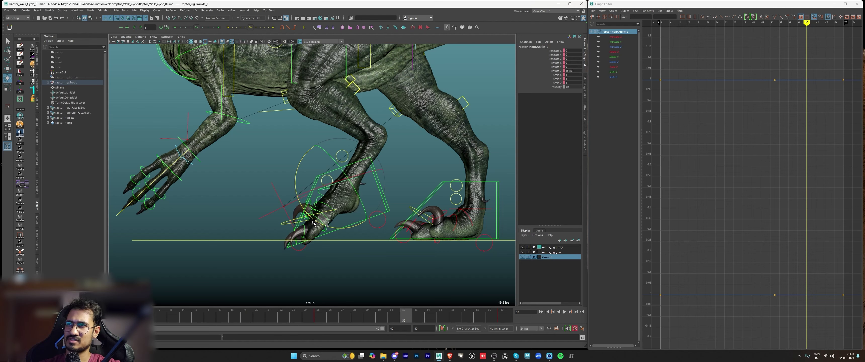
Step: Copy the frame 40 key of the left ankle control's Rotate Z curve to frame 38 so the foot flattens earlier
drag(320, 317, 480, 320)
click(614, 62)
key(f)
drag(854, 302, 840, 275)
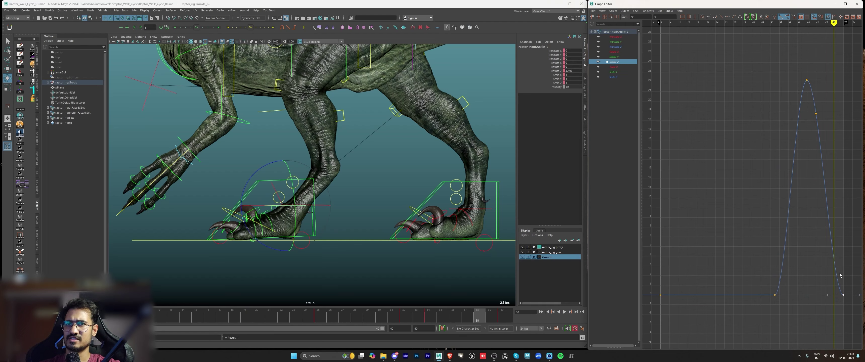
key(ctrl+c)
key(ctrl+v)
drag(411, 315, 345, 317)
Step: Play the walk cycle with the rig controls hidden and check the ankle bend on the whole raptor
key(alt+v)
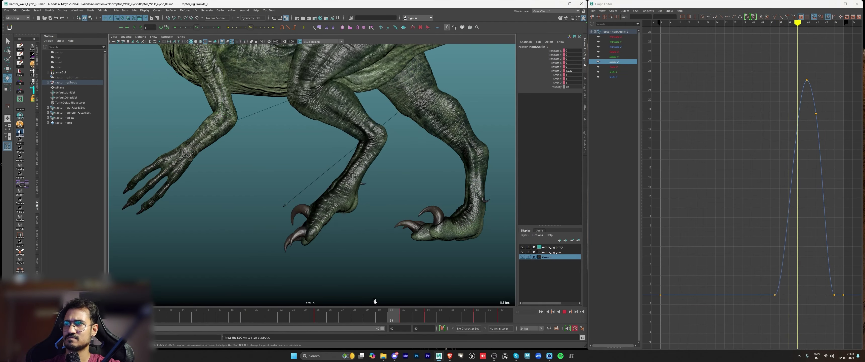
scroll(393, 265, down, 10)
scroll(298, 184, up, 6)
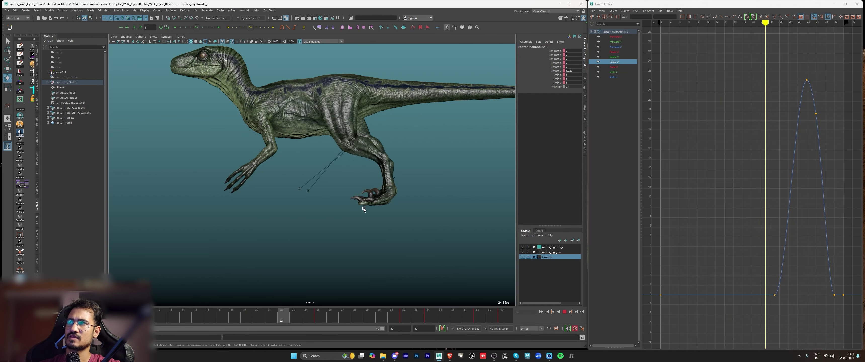
key(alt+v)
Step: Lower the whole Translate Z curve of the left foot IK control to shift its stride backward, and play the cycle
click(448, 157)
click(406, 184)
key(w)
click(548, 59)
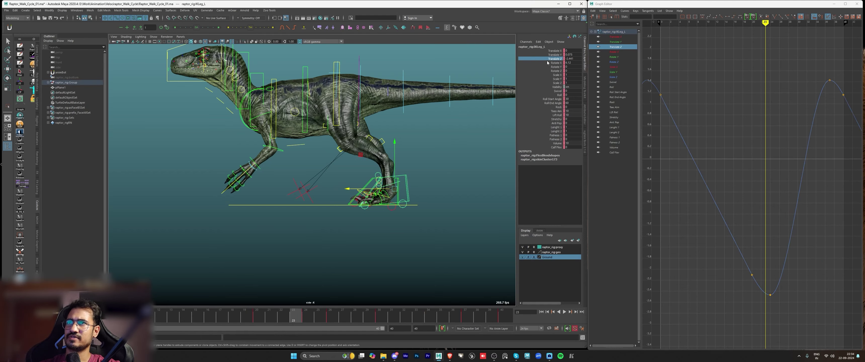
key(alt+v)
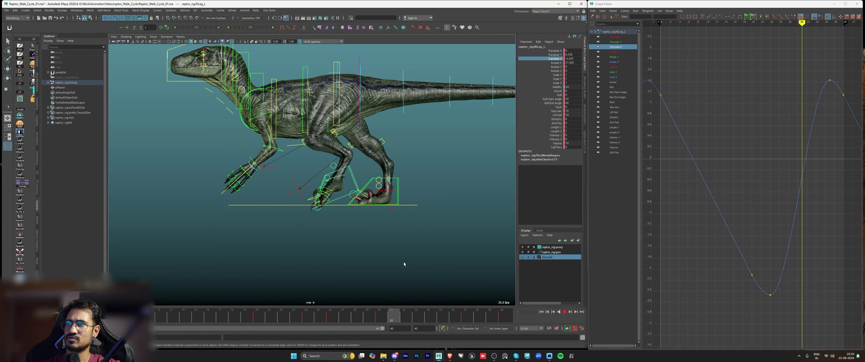
shift+middle_drag(738, 167, 742, 182)
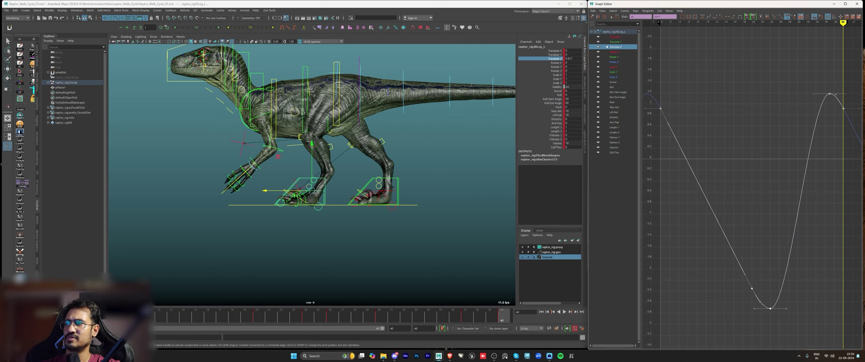
key(alt+v)
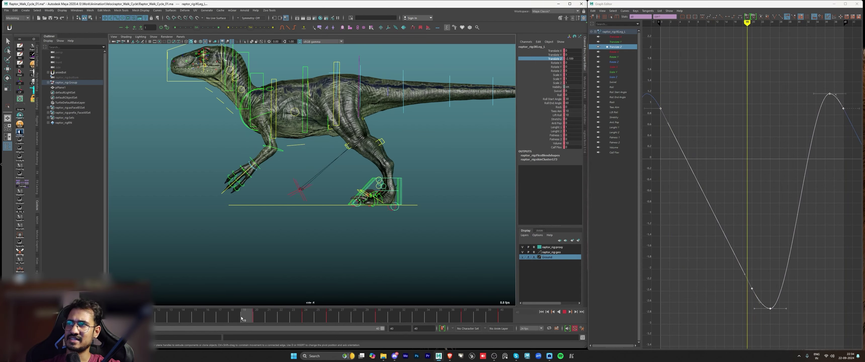
Step: Raise the left foot IK control's whole Translate Z curve slightly to shift the stride forward, and check it in playback
mouse_move(241, 319)
mouse_down()
mouse_move(293, 319)
mouse_move(253, 321)
mouse_up()
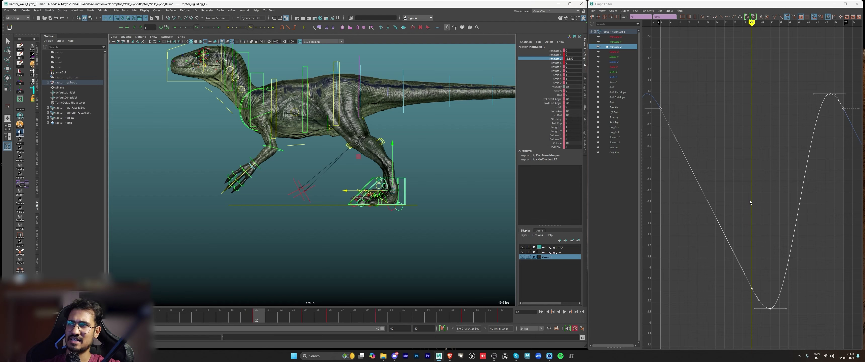
alt+right_drag(755, 181, 755, 197)
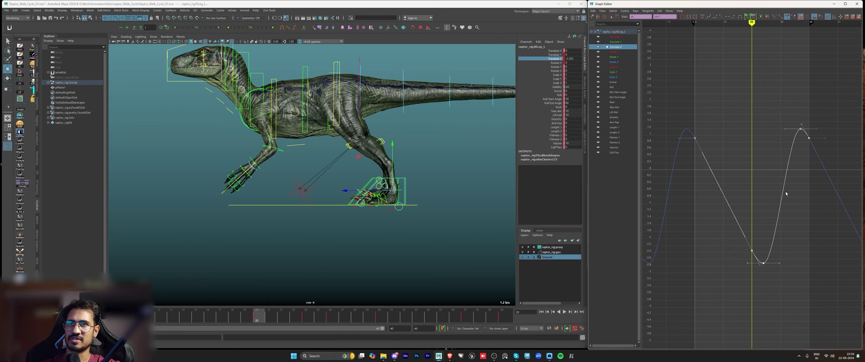
click(756, 213)
key(f)
click(722, 216)
shift+middle_drag(750, 198, 751, 188)
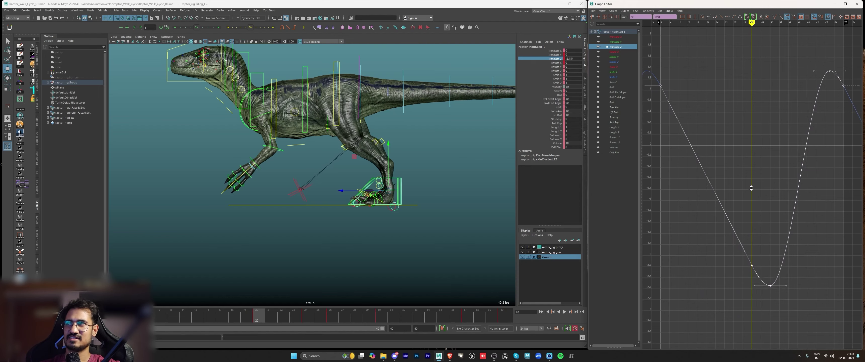
key(alt+v)
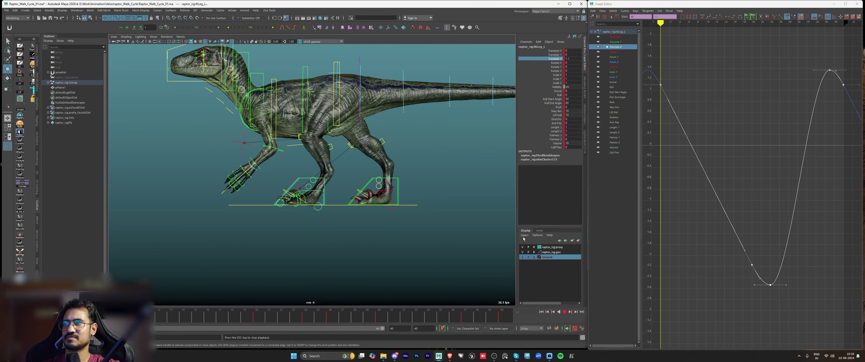
key(Escape)
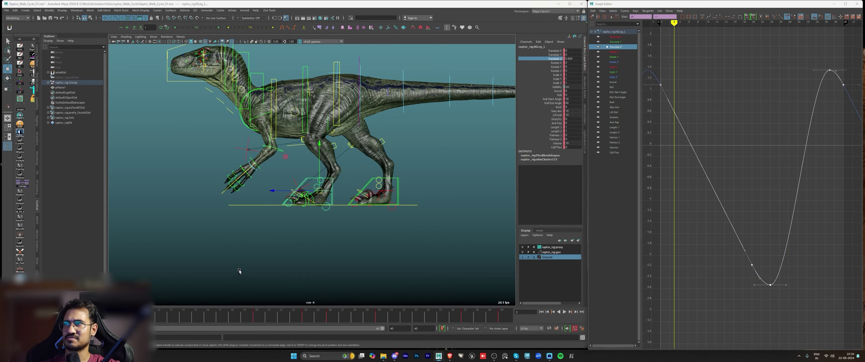
Step: Switch to the back orthographic view of the raptor and show the rig controls in it
key(space)
key(space)
scroll(415, 213, up, 3)
key(alt+1)
key(space)
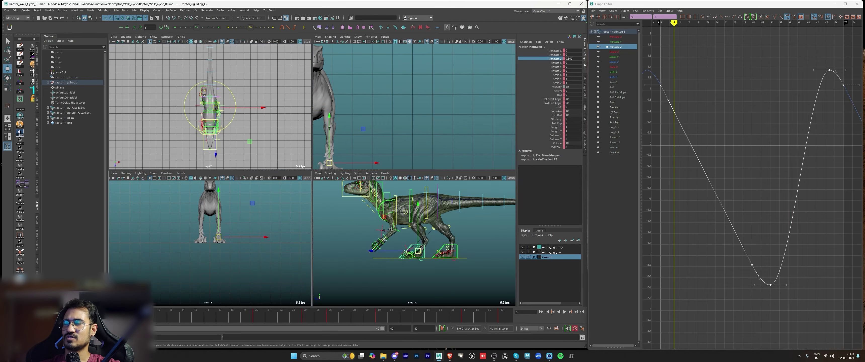
key(space)
key(space)
key(space)
key(space)
drag(223, 232, 193, 245)
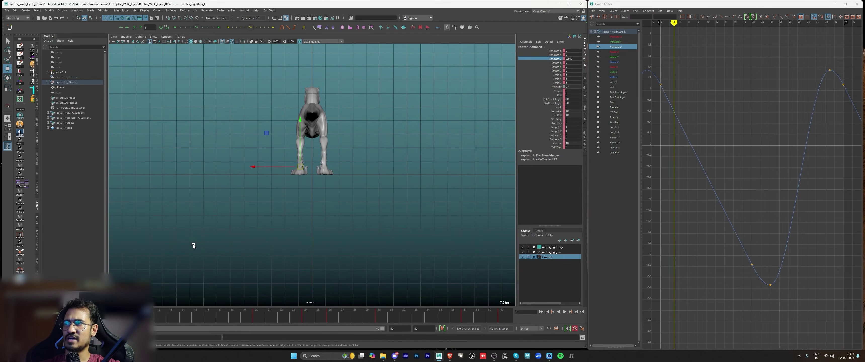
scroll(411, 173, up, 4)
scroll(299, 191, up, 6)
alt+middle_drag(299, 191, 339, 277)
scroll(339, 235, down, 8)
key(alt+1)
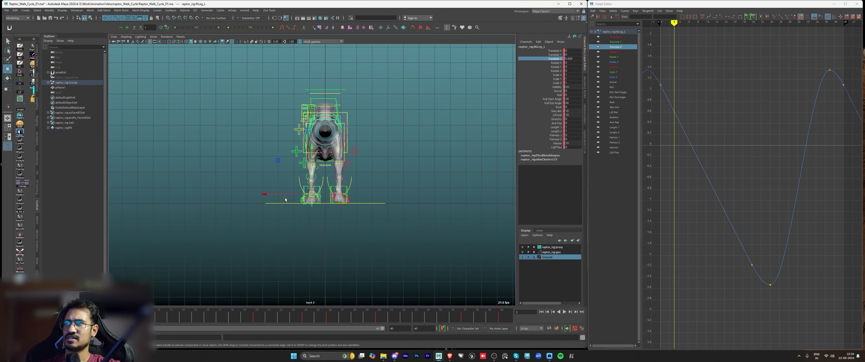
Step: Play the walk cycle from behind to examine the left foot's sideways path relative to the right foot
scroll(403, 206, up, 3)
scroll(401, 210, up, 3)
scroll(398, 215, down, 1)
scroll(394, 219, up, 1)
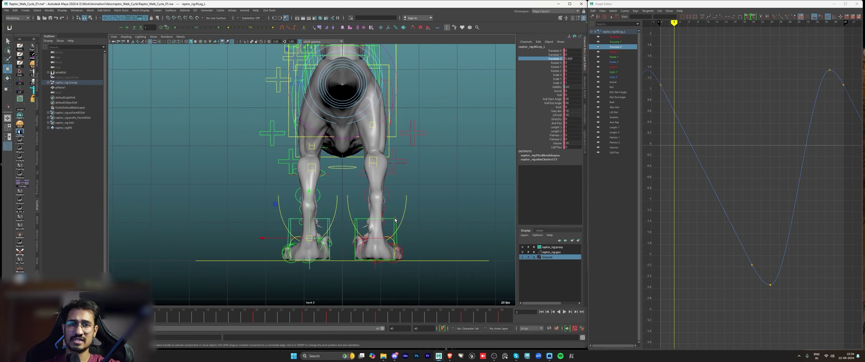
key(alt+v)
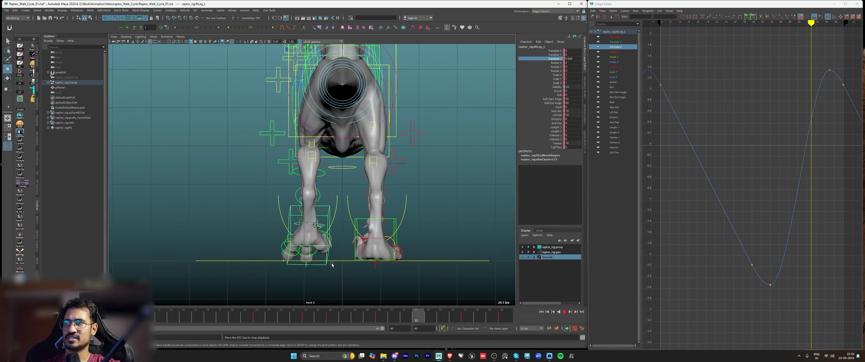
Step: Lower the left foot IK control's whole Translate X curve to about -0.11 to bring the foot inward in the back view
key(alt+v)
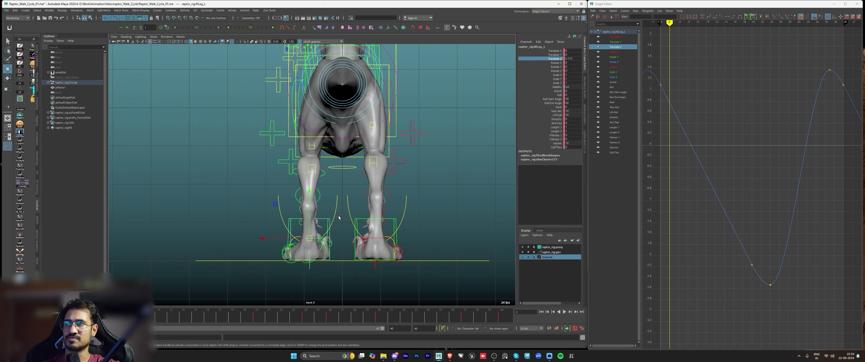
click(556, 51)
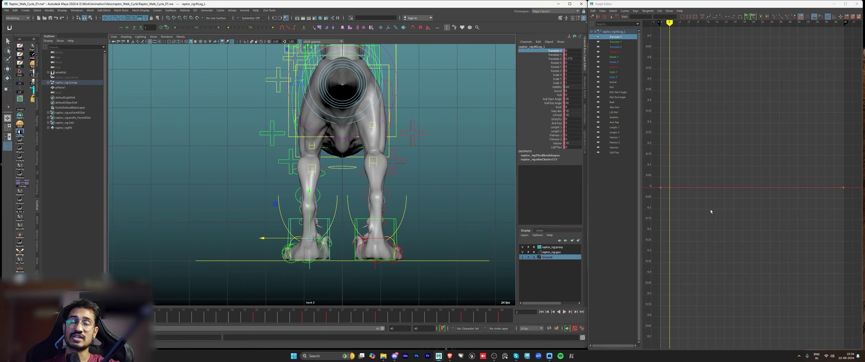
key(f)
key(alt+shift+v)
scroll(705, 204, down, 4)
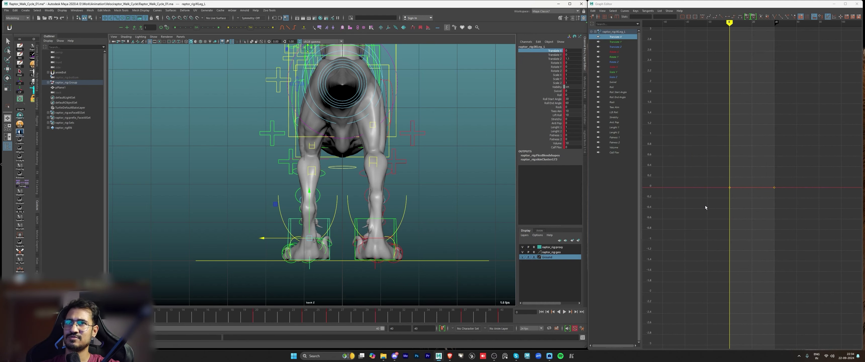
drag(682, 209, 785, 144)
shift+middle_drag(760, 187, 772, 223)
alt+right_drag(772, 223, 754, 129)
shift+middle_drag(754, 129, 762, 176)
key(ctrl+z)
shift+middle_drag(752, 145, 756, 143)
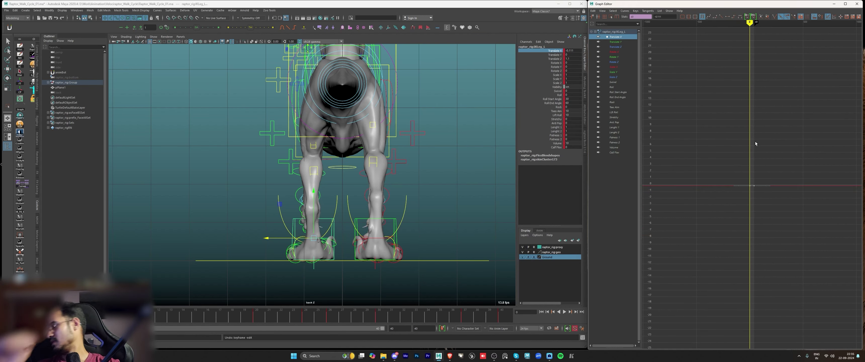
key(a)
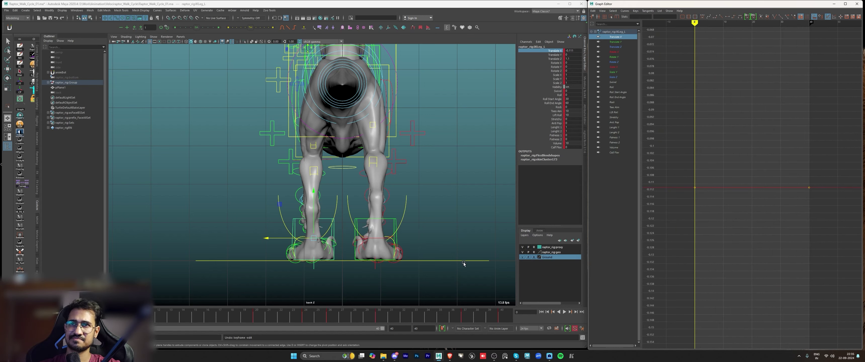
Step: Move both Translate X keys of the left foot IK control further down to about -0.3, closer to the body's centre line
mouse_move(26, 315)
mouse_down()
mouse_move(37, 316)
mouse_move(10, 316)
mouse_up()
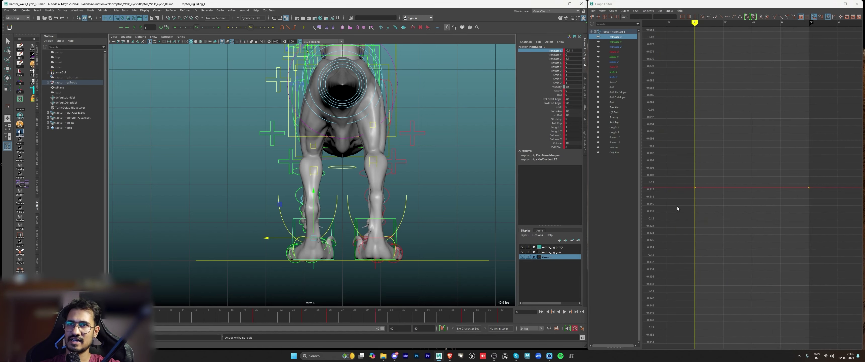
drag(679, 204, 811, 177)
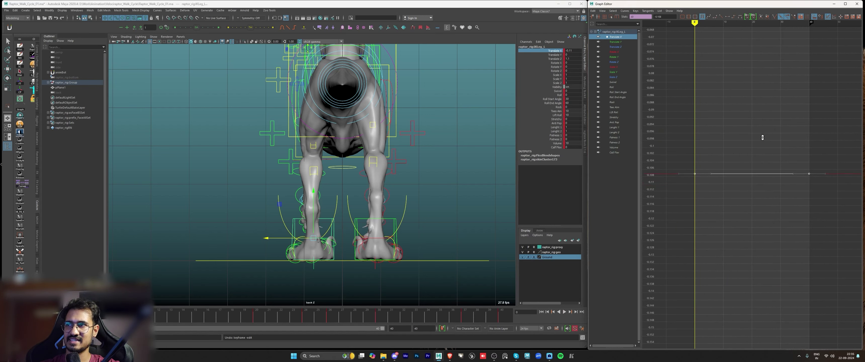
shift+middle_drag(768, 71, 767, 219)
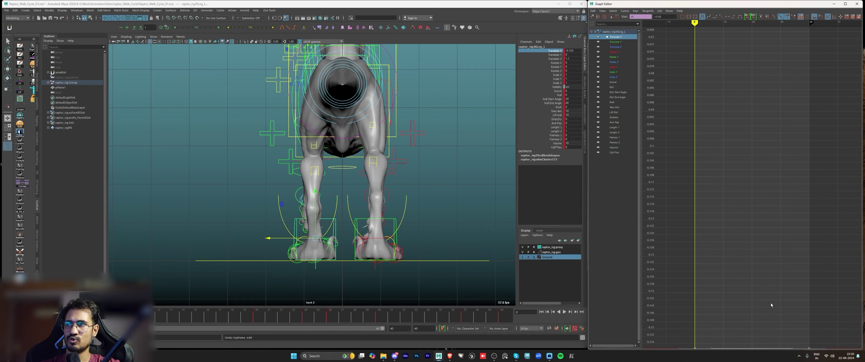
key(f)
shift+middle_drag(750, 195, 751, 271)
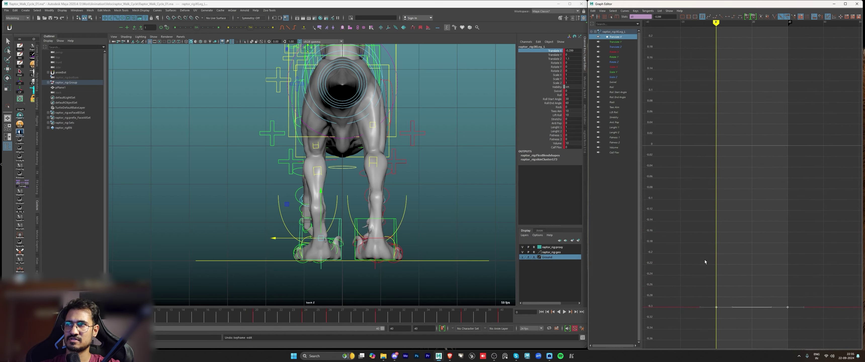
Step: Raise the left foot IK control's whole Rotate Y curve to about 10 so the toes point outward, and play the cycle
key(e)
click(555, 71)
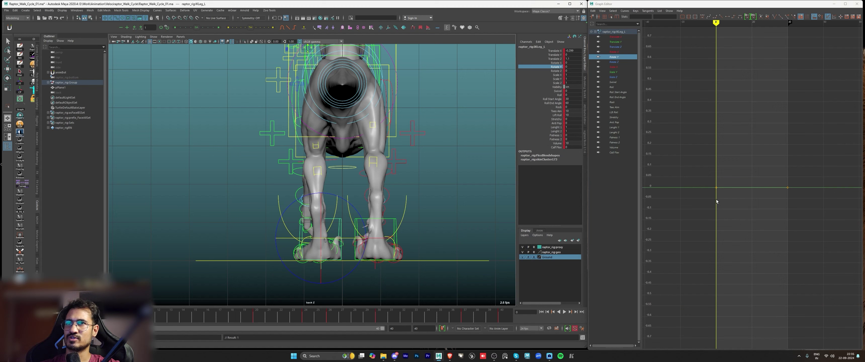
scroll(717, 201, down, 3)
drag(846, 141, 711, 208)
scroll(748, 174, down, 7)
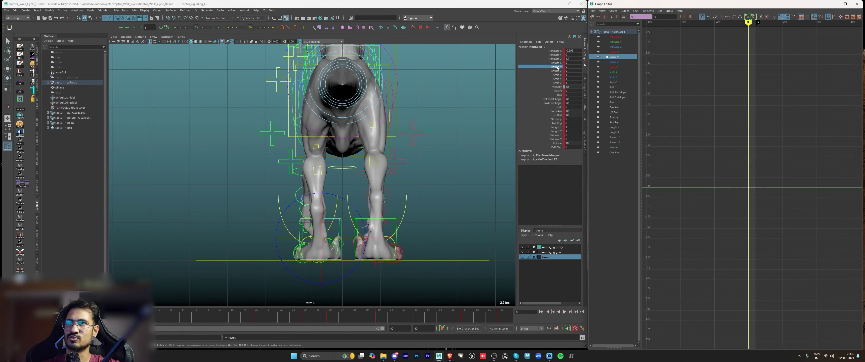
click(557, 67)
drag(708, 146, 806, 199)
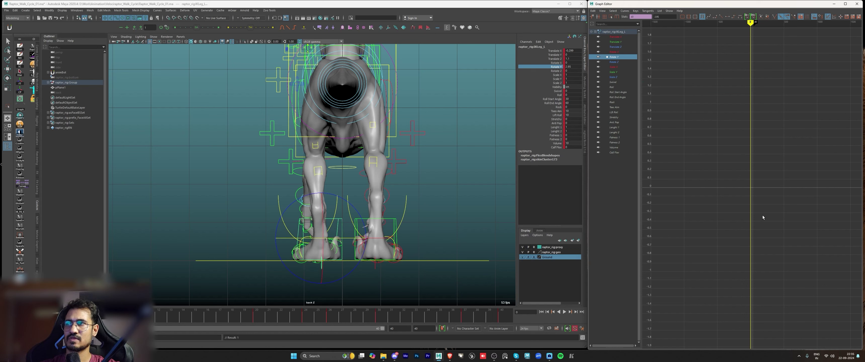
key(f)
scroll(753, 188, down, 10)
mouse_move(762, 225)
shift+middle_down()
mouse_move(766, 202)
mouse_move(765, 220)
shift+middle_up()
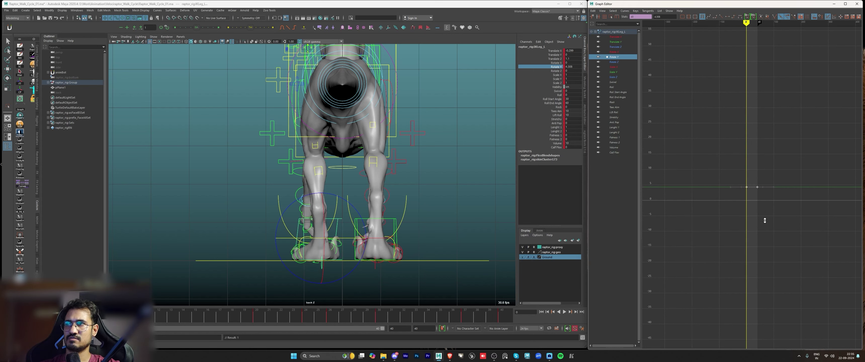
key(alt+v)
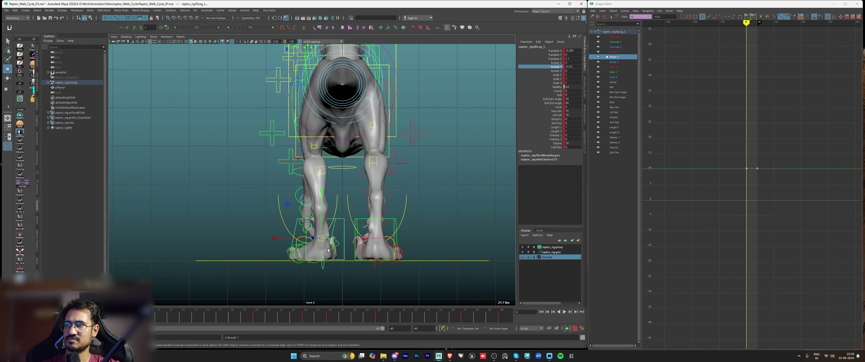
Step: Add a Translate X key at frame 24 on the left foot IK control, holding the planted foot's sideways position until lift-off
alt+right_drag(328, 248, 357, 272)
alt+middle_drag(357, 272, 354, 222)
key(alt+1)
key(alt+1)
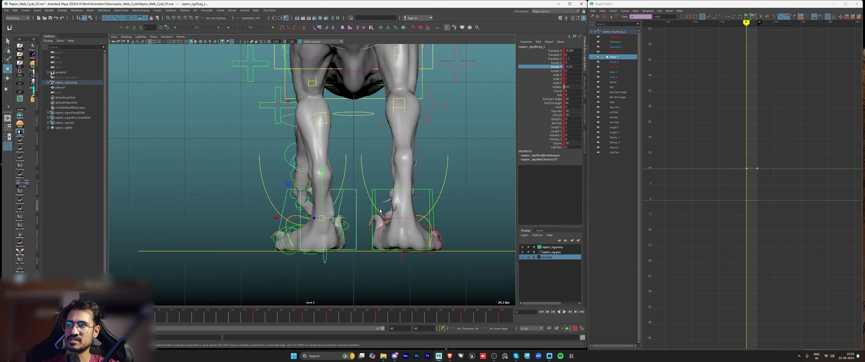
click(554, 51)
key(alt+v)
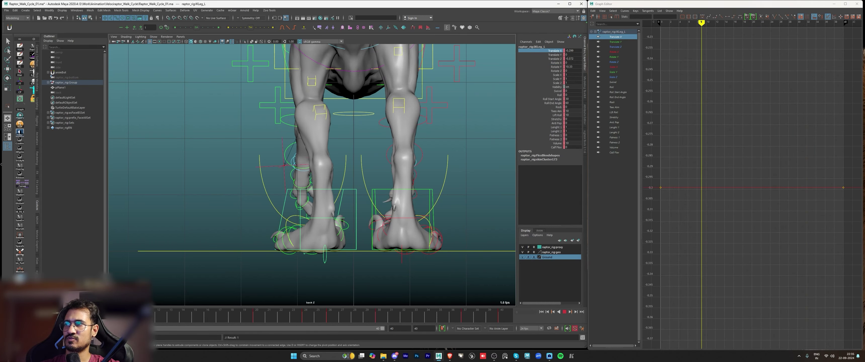
drag(247, 316, 304, 314)
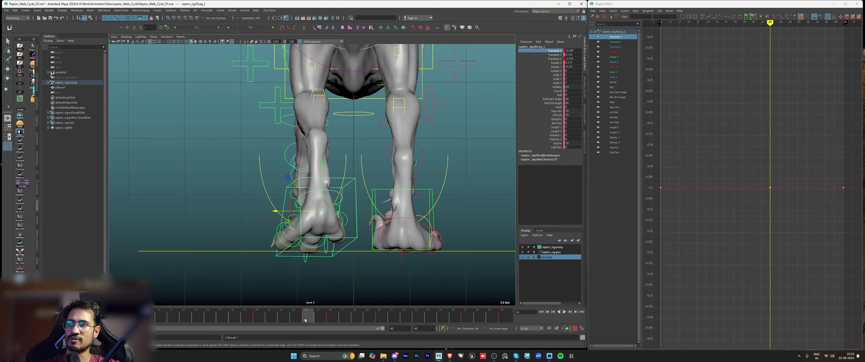
key(alt+v)
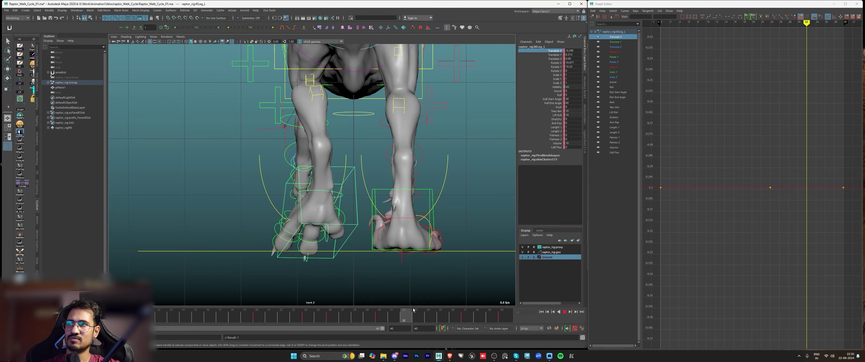
Step: Key the left foot's Translate X at frame 33, raise it to about -0.08, and play the cycle with the rig controls hidden
click(412, 313)
middle_click(812, 187)
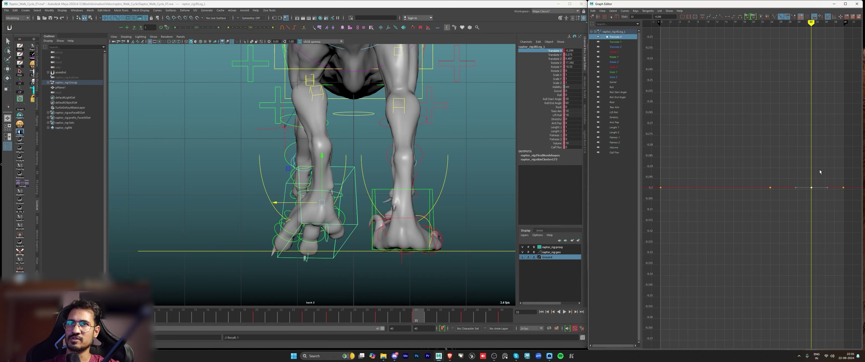
alt+right_drag(819, 172, 786, 249)
shift+middle_drag(786, 231, 788, 187)
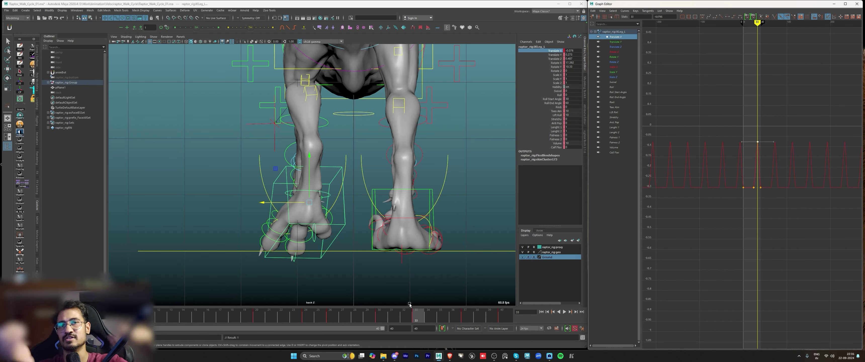
key(alt+v)
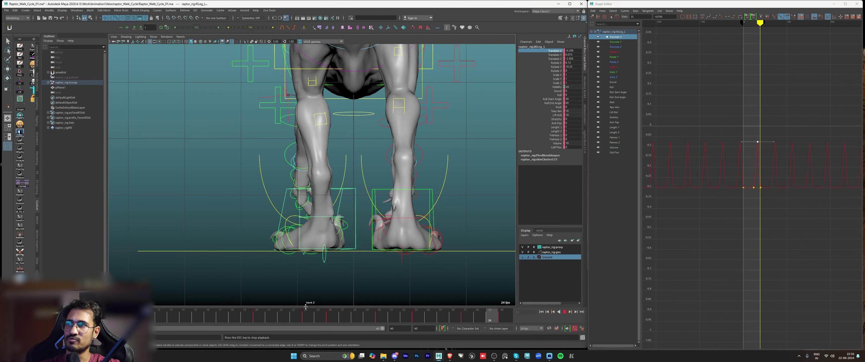
key(alt+1)
scroll(328, 215, down, 8)
scroll(481, 211, up, 5)
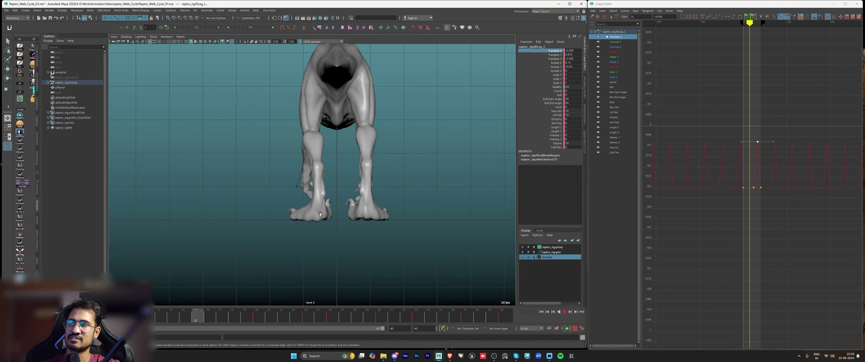
Step: Show the rig controls and tilt the frame 33 Translate X key's tangent into a downward slope, and play the cycle
key(alt+1)
key(f)
scroll(739, 204, down, 3)
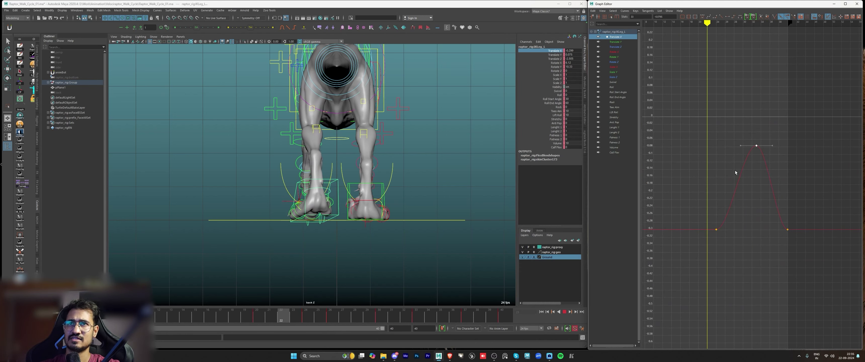
click(741, 145)
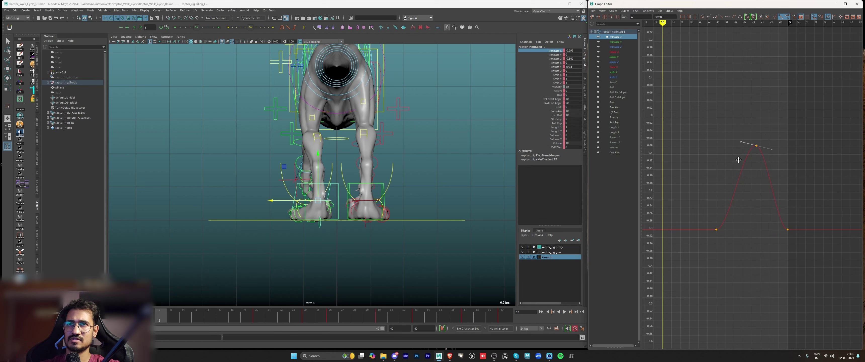
key(alt+v)
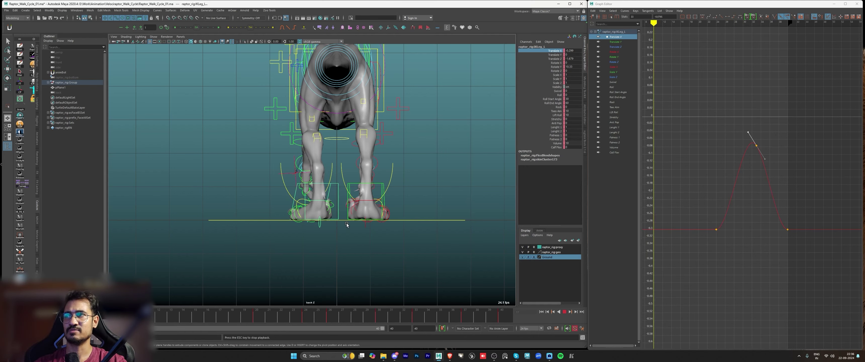
Step: Play the walk cycle in the side and perspective views to examine the left foot's outward swing from front and behind
key(space)
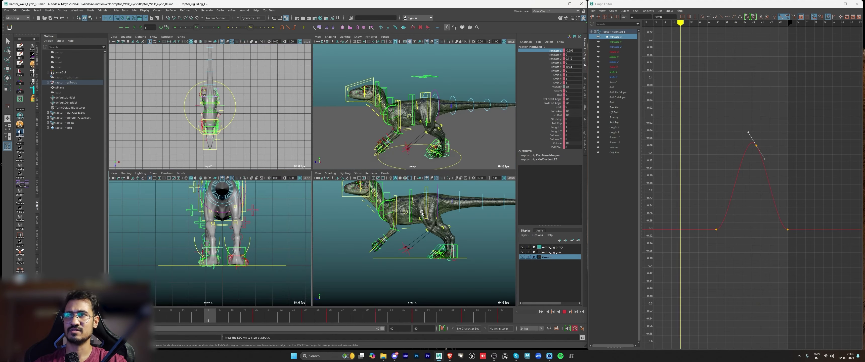
key(space)
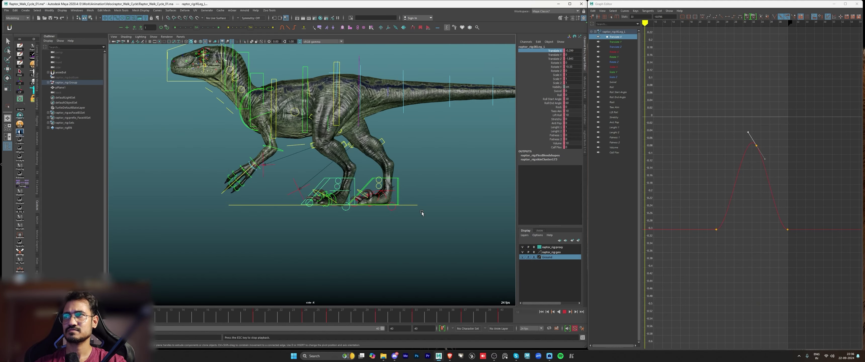
key(alt+v)
key(space)
key(space)
alt+drag(316, 176, 384, 172)
key(alt+v)
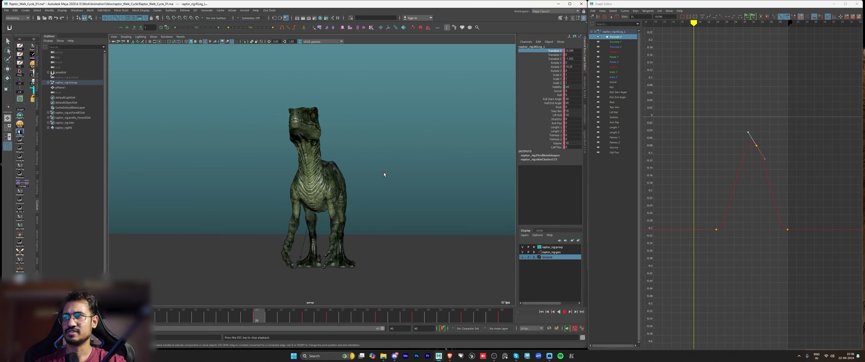
alt+drag(339, 237, 314, 250)
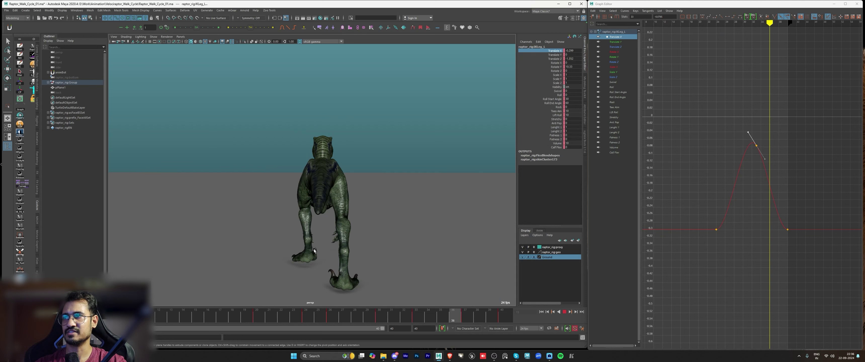
Step: Raise the left foot's frame 33 Translate X key to about 0 to widen the swing, and play the cycle in perspective
scroll(760, 196, down, 5)
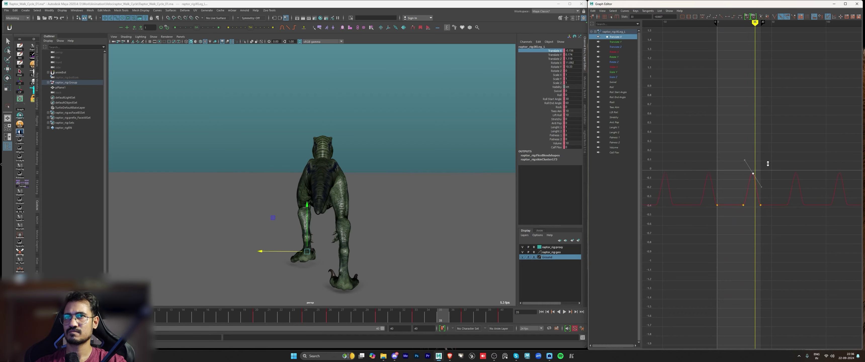
key(alt+v)
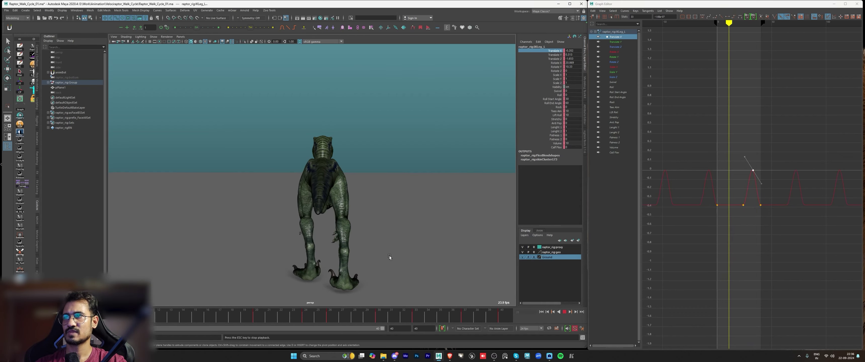
alt+middle_drag(389, 257, 398, 158)
alt+drag(255, 195, 347, 200)
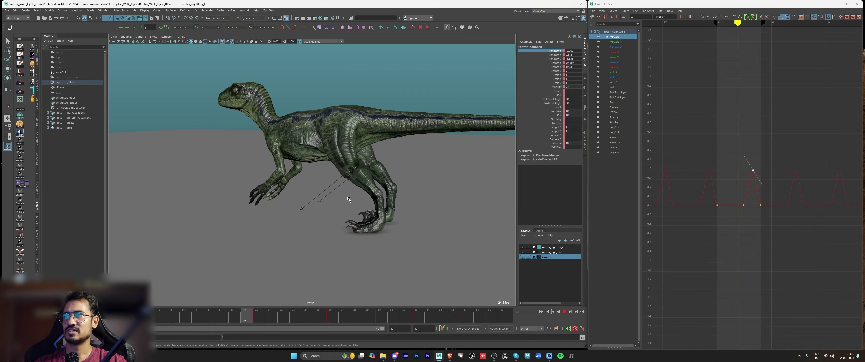
Step: Stop playback with the rig controls shown in perspective, clear the selection and save the scene
alt+right_drag(347, 199, 397, 203)
key(alt+1)
key(alt+v)
alt+drag(447, 185, 473, 178)
click(473, 178)
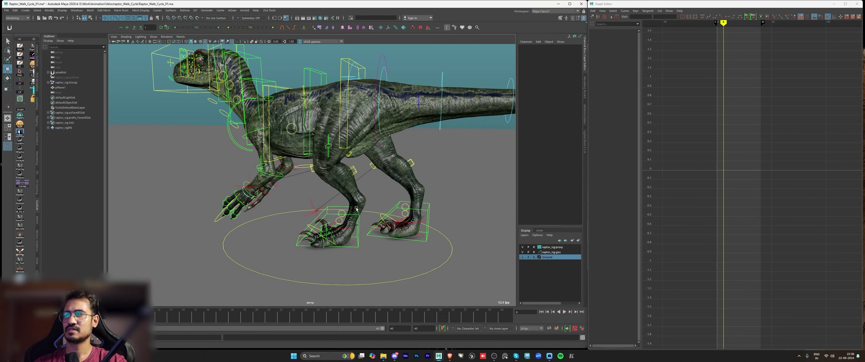
alt+right_drag(339, 204, 366, 215)
scroll(366, 215, up, 1)
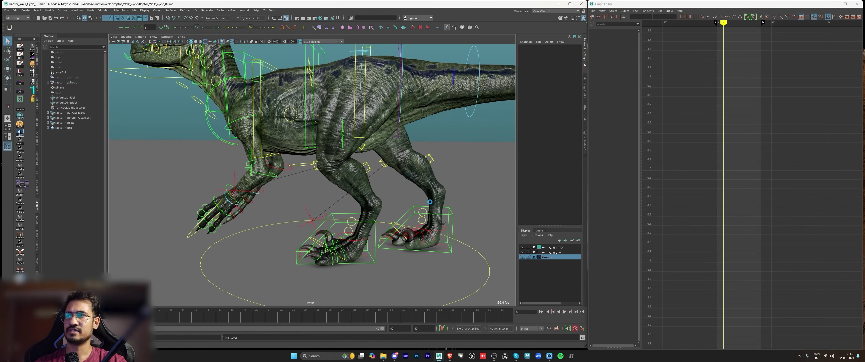
scroll(414, 196, down, 3)
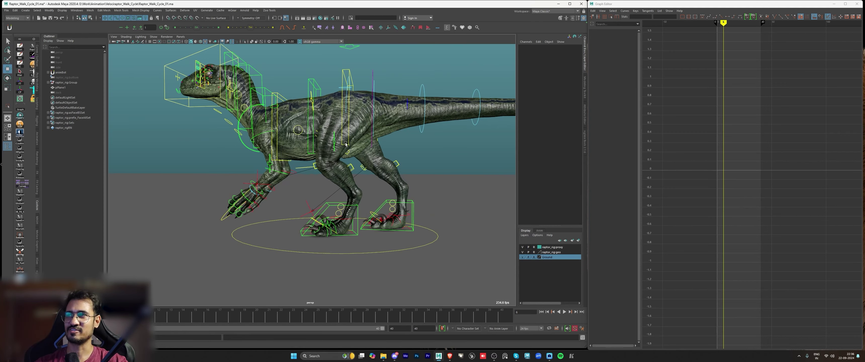
Step: Try rotating the left foot's ankle roll control to test how the heel and leg respond in the current pose
alt+drag(340, 153, 396, 170)
alt+middle_drag(363, 134, 357, 165)
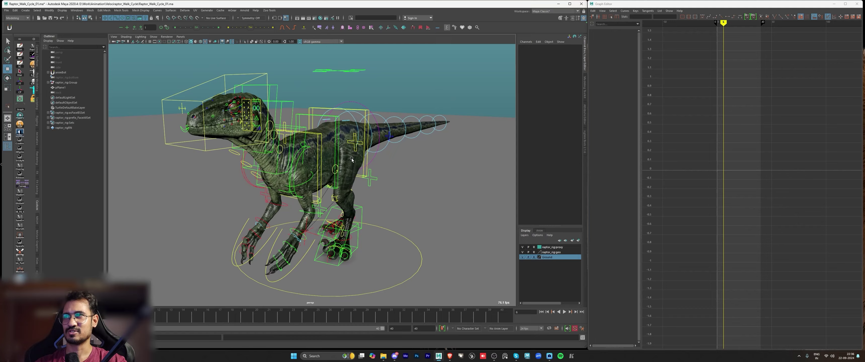
alt+drag(357, 164, 358, 144)
alt+right_drag(346, 158, 361, 166)
alt+middle_drag(361, 166, 367, 159)
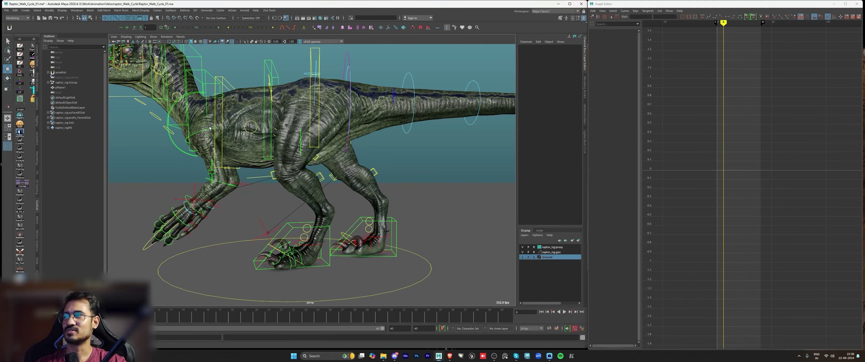
mouse_move(352, 197)
alt+right_down()
mouse_move(327, 198)
mouse_move(347, 205)
alt+right_up()
alt+drag(348, 204, 316, 215)
click(297, 230)
key(e)
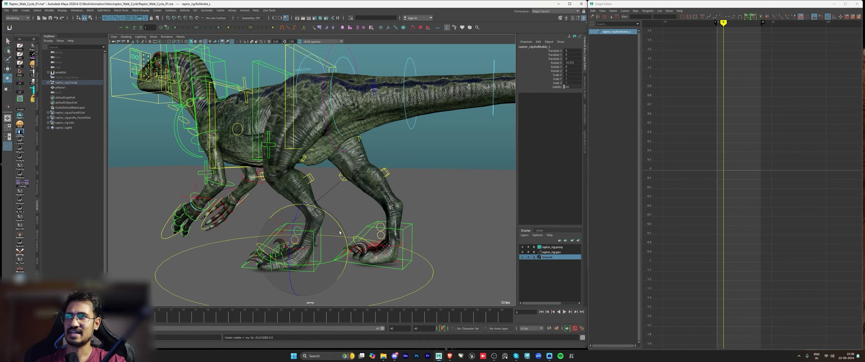
alt+drag(339, 232, 329, 218)
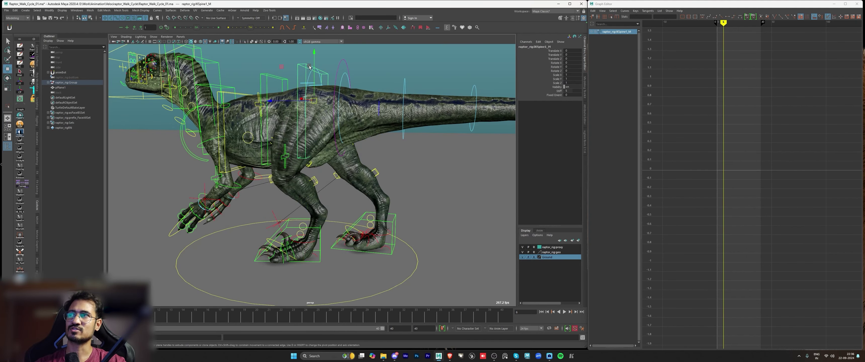
Step: Try lowering the hip-area spine control and rotating the left ankle roll control, undoing each test, and clear the selection
drag(309, 67, 312, 75)
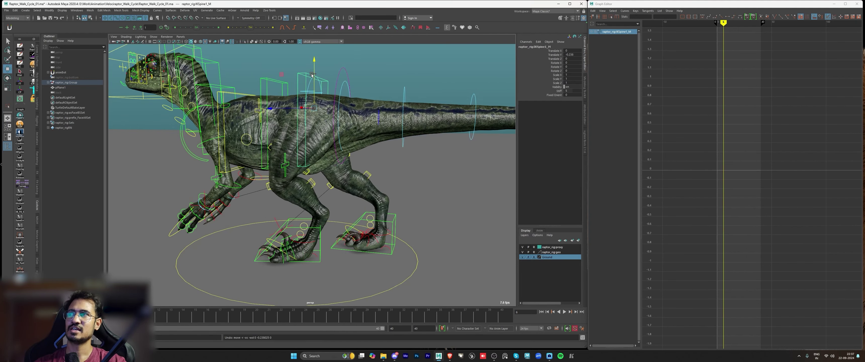
key(ctrl+z)
click(303, 224)
key(e)
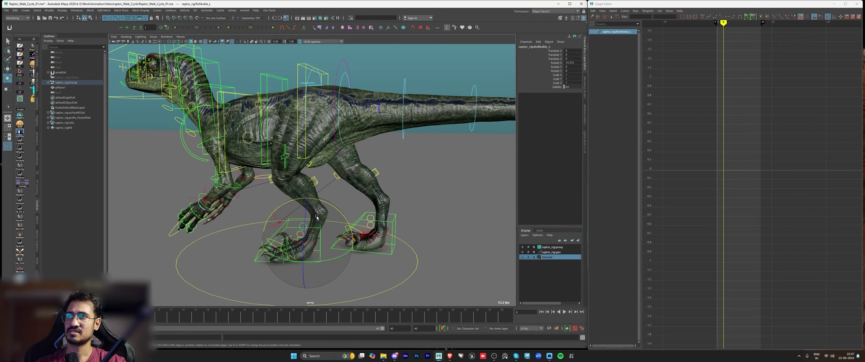
drag(335, 209, 339, 217)
key(ctrl+z)
click(407, 189)
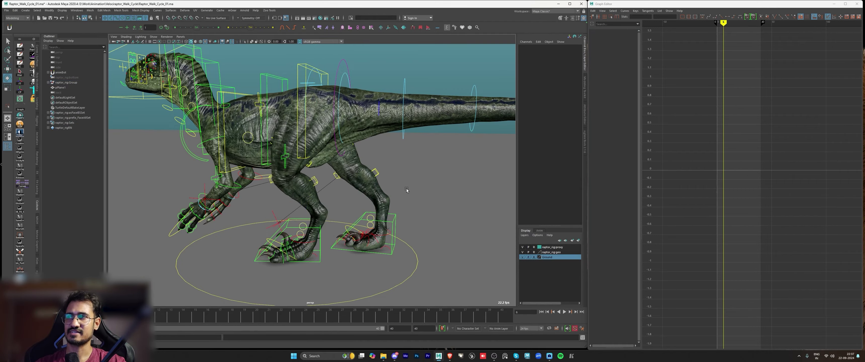
Step: Select the whole group of controls around the right foot together
mouse_move(406, 188)
alt+mouse_down()
mouse_move(395, 178)
mouse_move(346, 183)
mouse_move(405, 195)
alt+mouse_up()
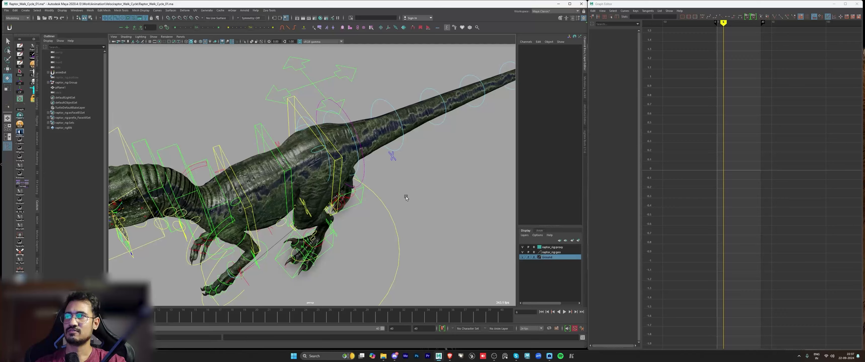
alt+middle_drag(406, 195, 390, 141)
alt+right_drag(390, 141, 428, 153)
drag(215, 257, 352, 181)
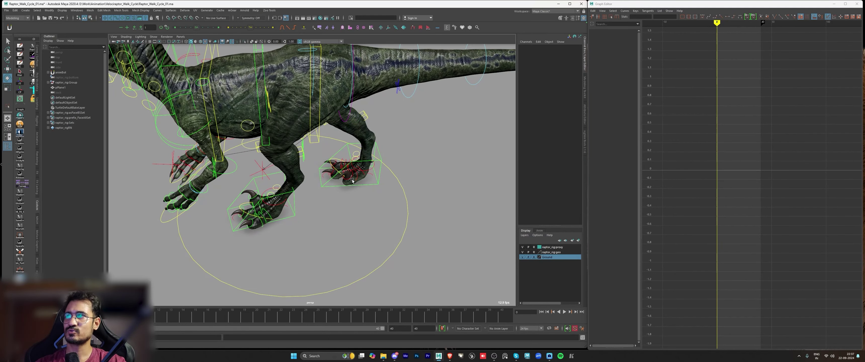
alt+drag(385, 212, 357, 194)
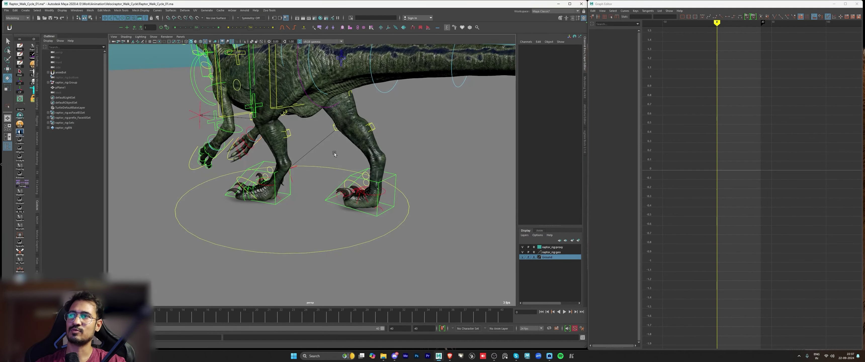
drag(335, 153, 449, 239)
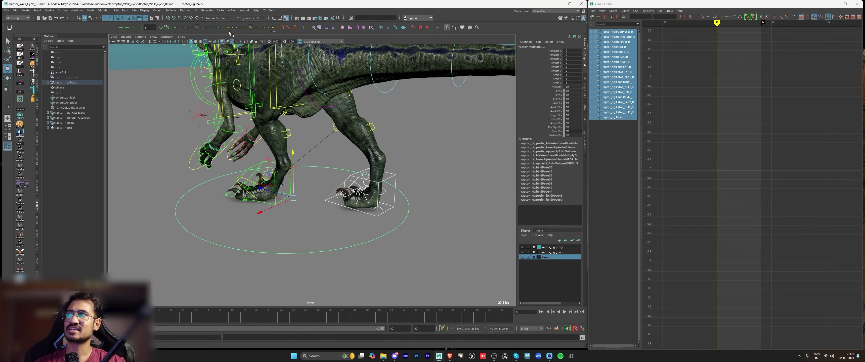
Step: Select the left foot's IK control and copy all of its keys across the whole walk cycle range
click(256, 164)
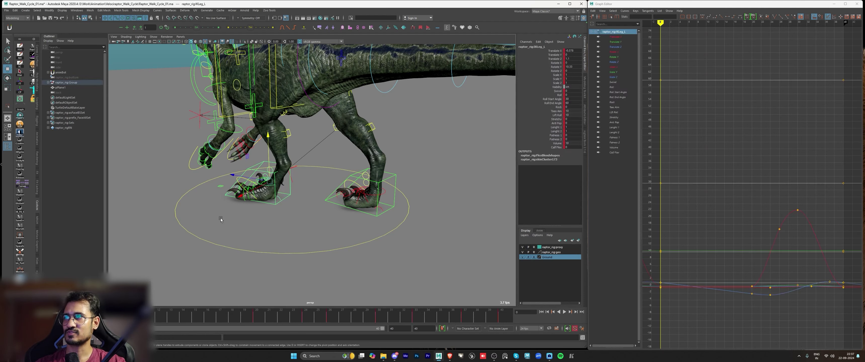
double_click(259, 316)
mouse_move(13, 315)
mouse_down()
mouse_move(72, 316)
mouse_move(13, 316)
mouse_up()
double_click(14, 316)
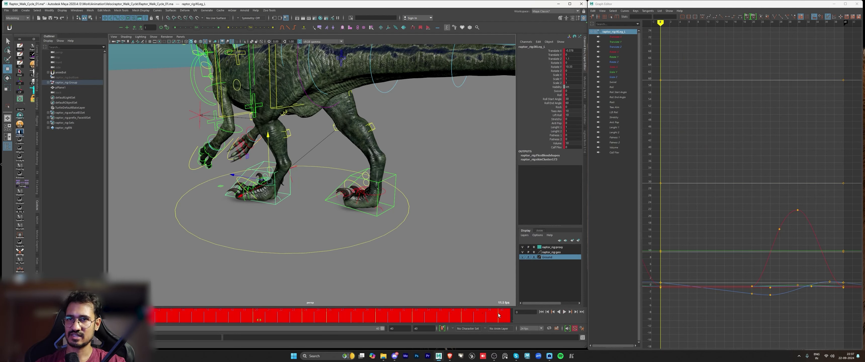
right_click(205, 317)
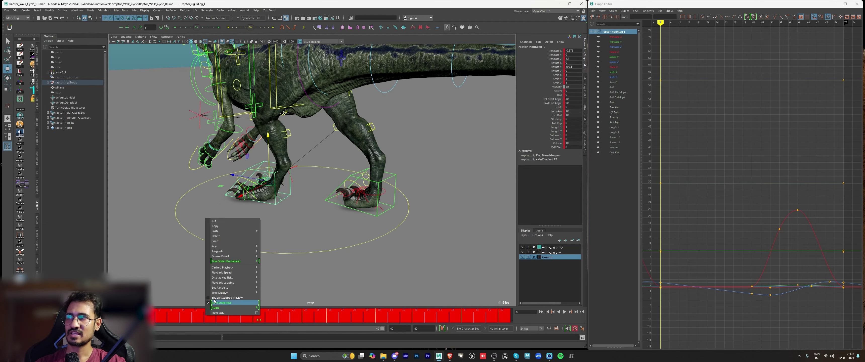
click(232, 226)
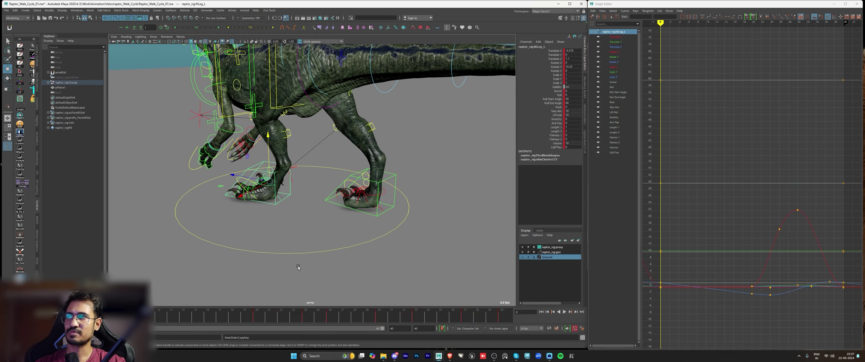
Step: Paste the copied left foot keys onto the right foot's IK control at the start of the cycle
click(396, 175)
alt+drag(349, 229, 244, 221)
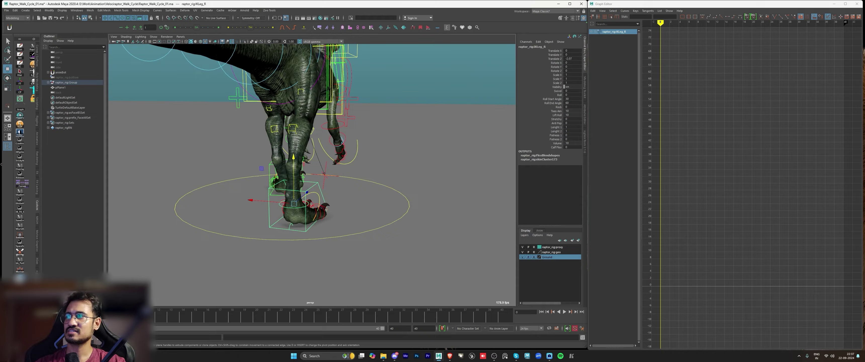
right_click(24, 317)
click(82, 233)
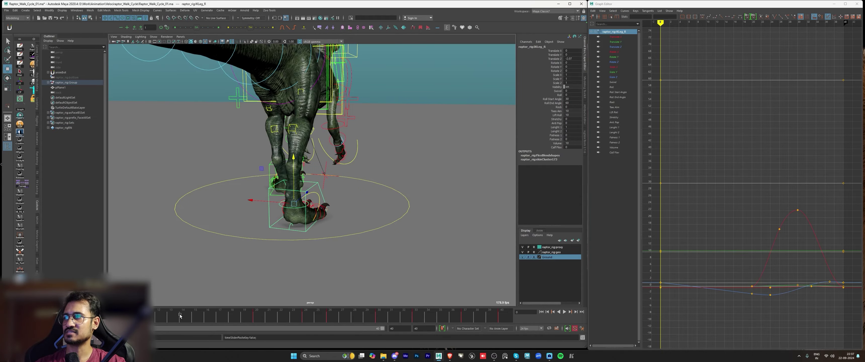
Step: Play the walk cycle and examine the right foot's pasted motion from the front and from behind
alt+drag(301, 199, 214, 198)
key(alt+v)
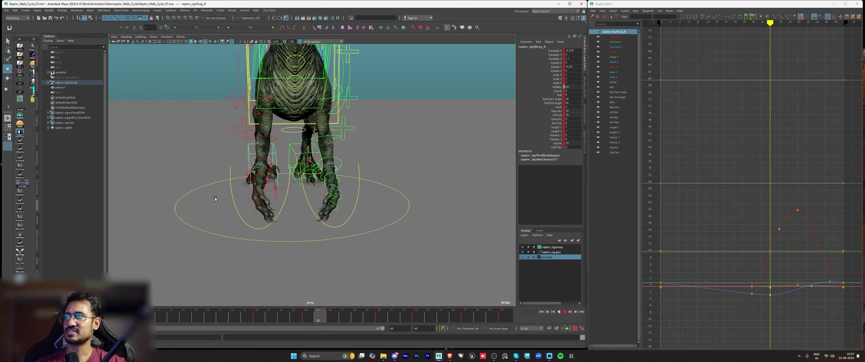
alt+drag(420, 198, 319, 194)
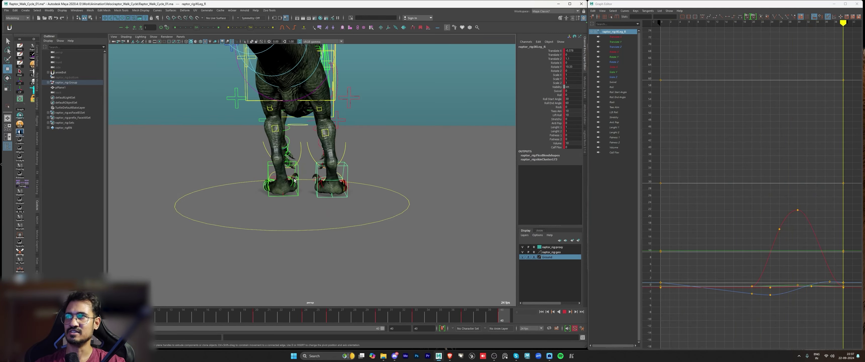
Step: Play back the walk cycle from the front to check the placement of both feet
key(alt+v)
key(alt+v)
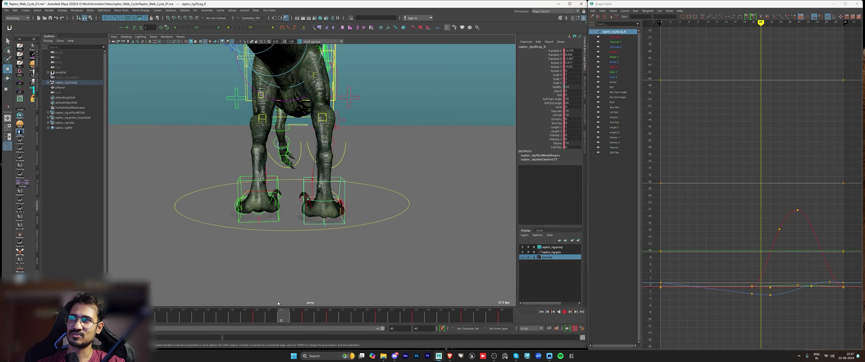
key(alt+v)
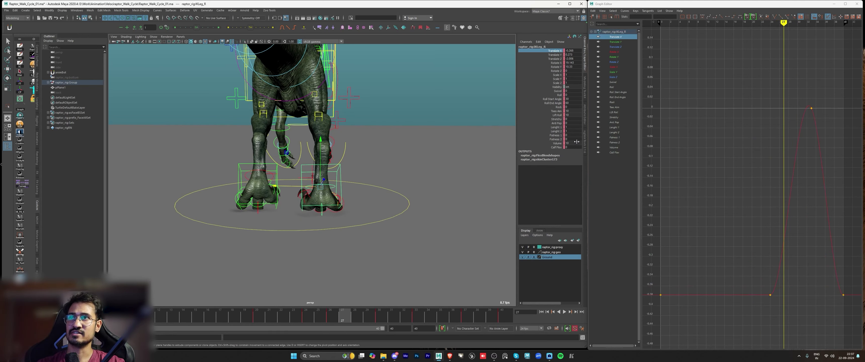
Step: Invert the right leg control's Translate X curve by scaling the values of all its keys by -1
click(554, 51)
key(f)
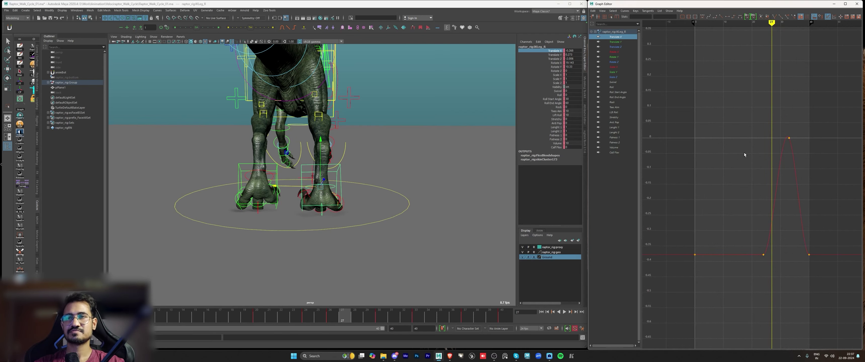
drag(677, 99, 843, 294)
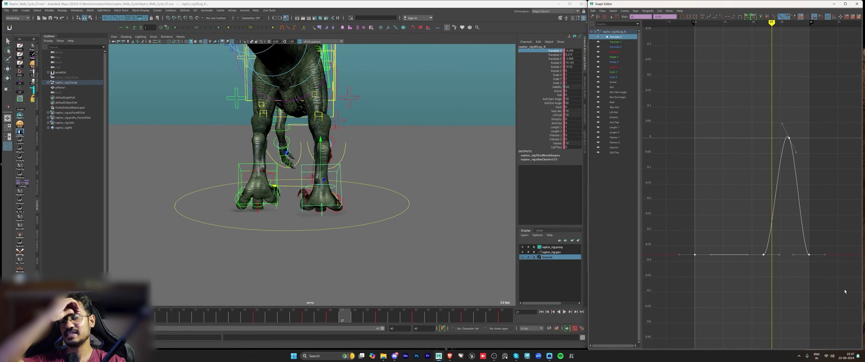
click(593, 11)
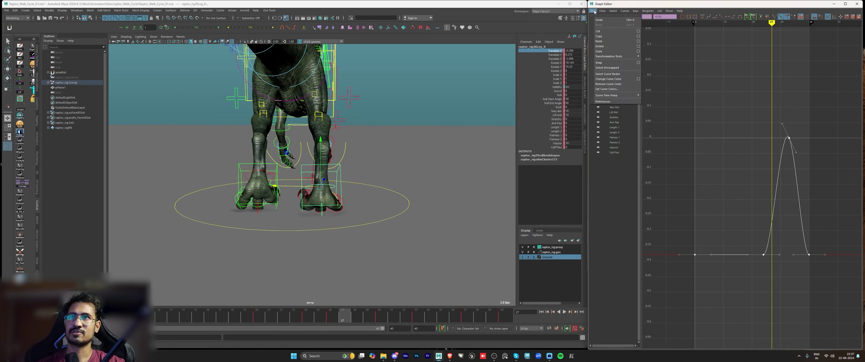
click(639, 51)
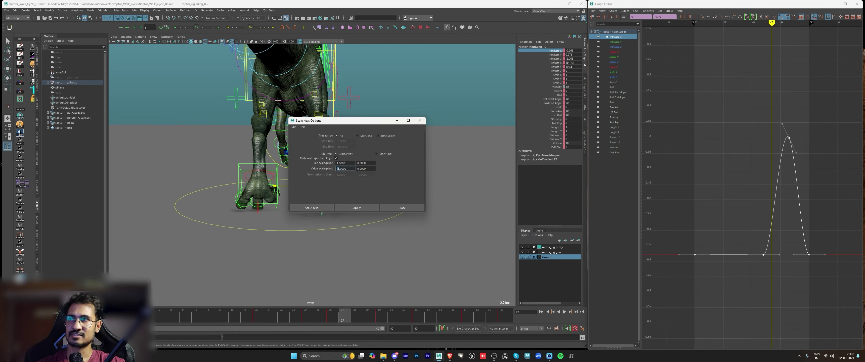
click(362, 209)
click(400, 208)
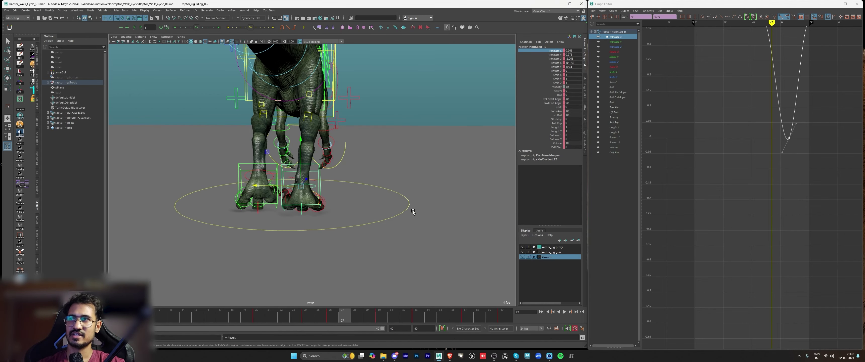
Step: Frame the inverted Translate X curve and play the walk in the perspective and back views to check the right foot
alt+right_drag(819, 124, 783, 171)
key(f)
click(792, 182)
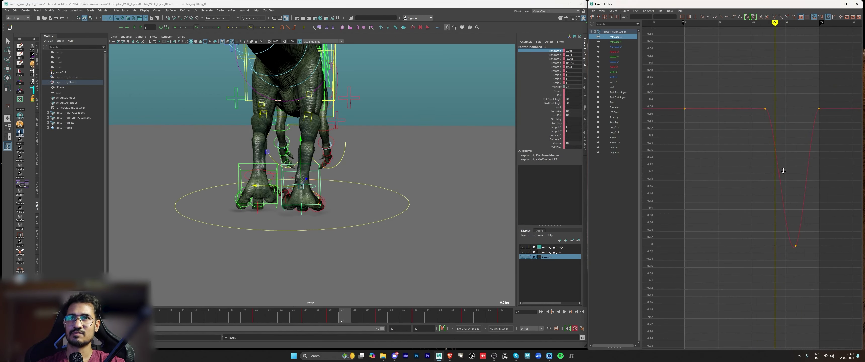
key(alt+v)
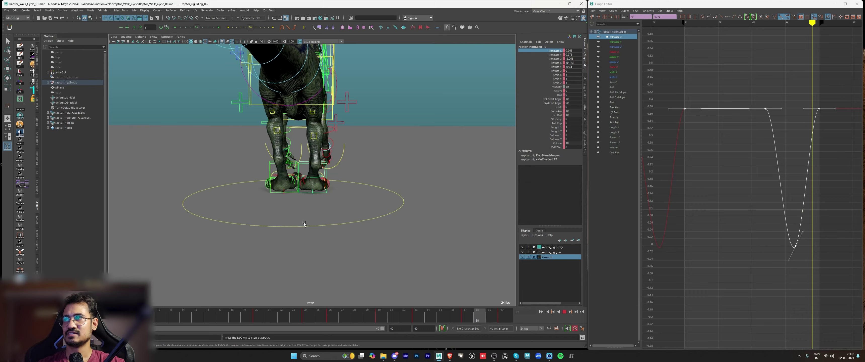
alt+drag(304, 224, 333, 191)
key(space)
key(space)
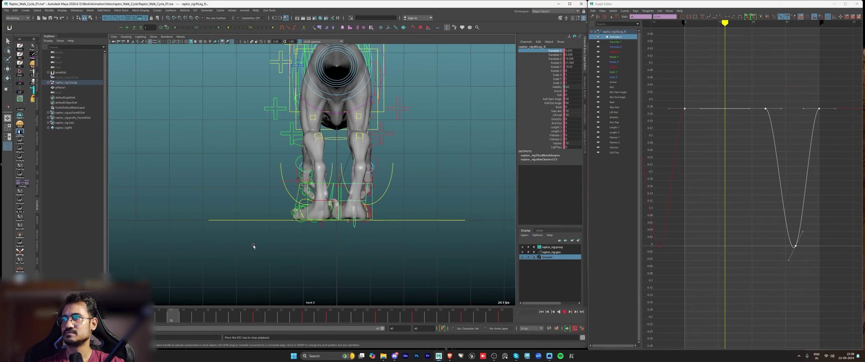
key(Escape)
key(alt+v)
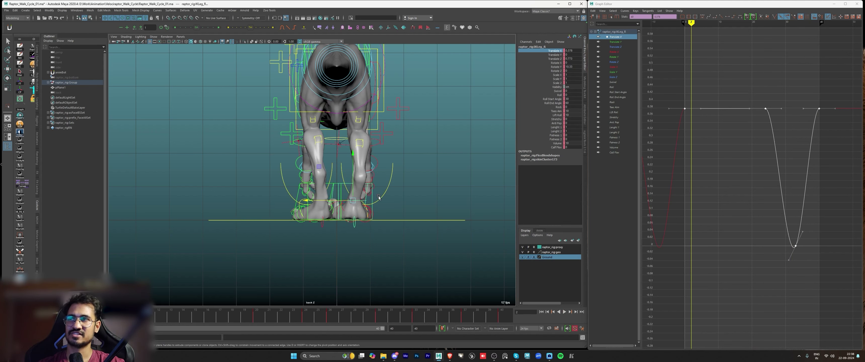
key(space)
key(space)
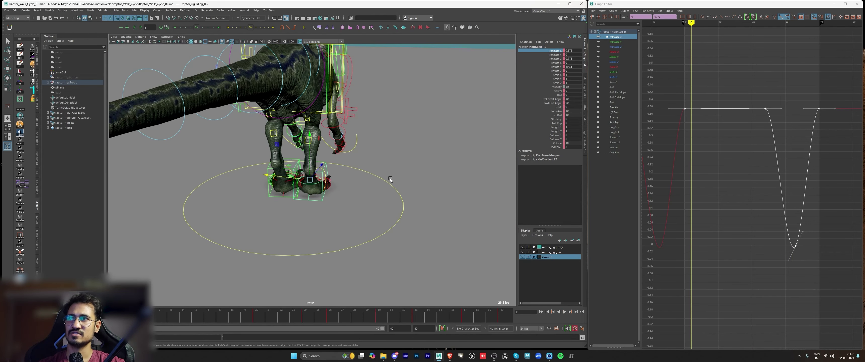
key(space)
key(space)
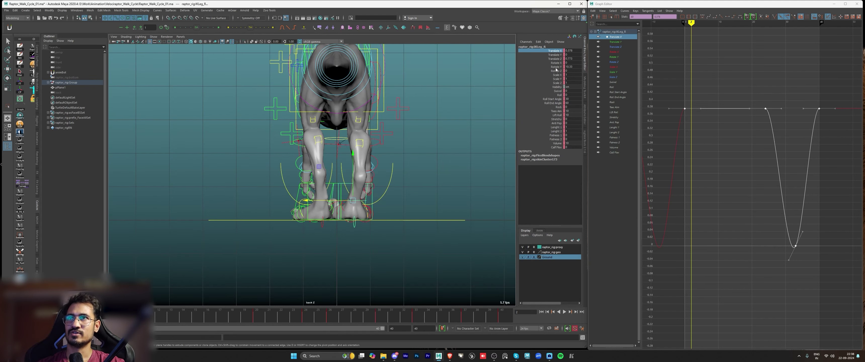
Step: Invert the right leg control's Rotate Y curve in the same way, then frame it
click(556, 66)
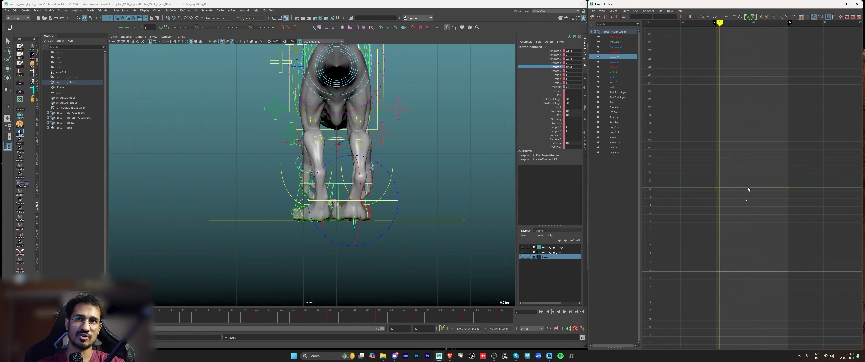
key(ctrl+z)
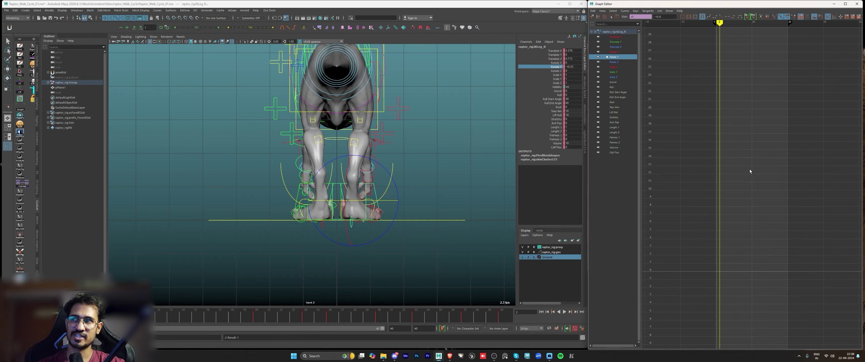
key(f)
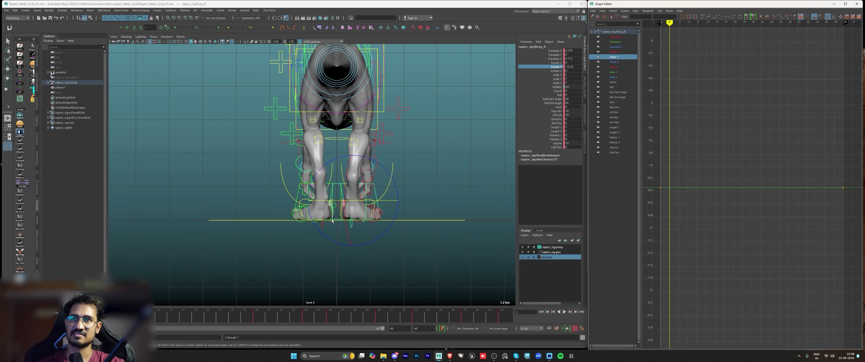
Step: Play the walk cycle from behind and in perspective to check the right foot's rotation
key(alt+v)
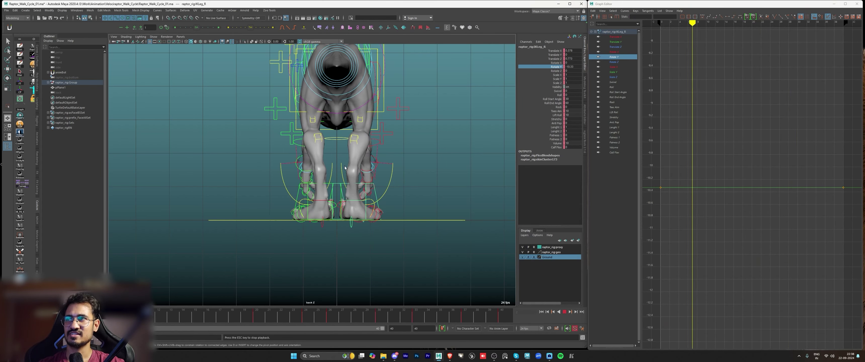
key(Escape)
key(space)
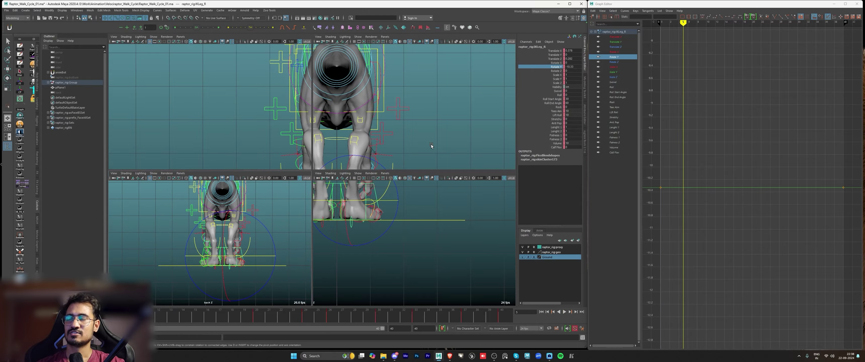
key(space)
alt+drag(380, 163, 304, 160)
alt+right_drag(304, 161, 372, 173)
key(alt+v)
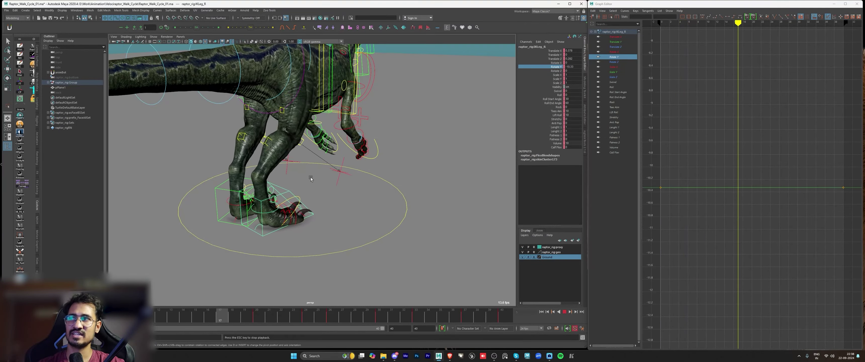
key(Escape)
alt+drag(311, 178, 215, 178)
alt+right_drag(215, 178, 244, 179)
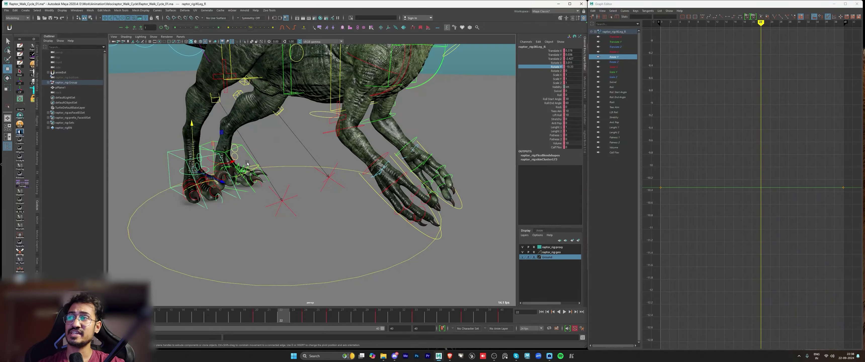
Step: Examine the foot poses up close from several angles, with the rig controls hidden, and replay the walk
alt+middle_drag(247, 163, 314, 174)
alt+drag(314, 174, 259, 173)
alt+right_drag(258, 173, 302, 174)
alt+drag(302, 175, 390, 177)
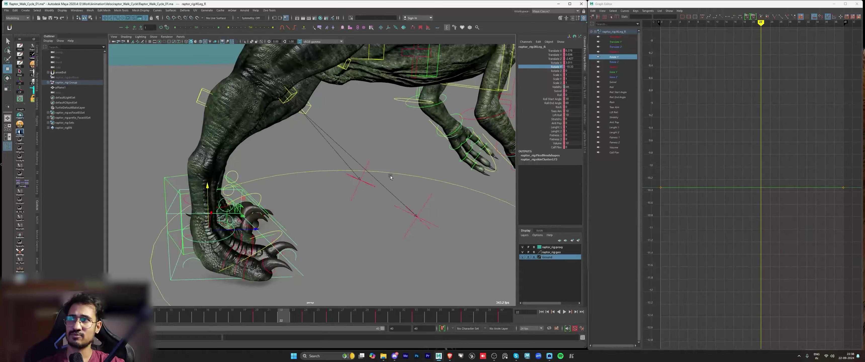
alt+right_drag(391, 177, 350, 176)
alt+drag(349, 176, 412, 181)
alt+right_drag(412, 181, 386, 170)
alt+drag(386, 171, 366, 168)
key(alt+1)
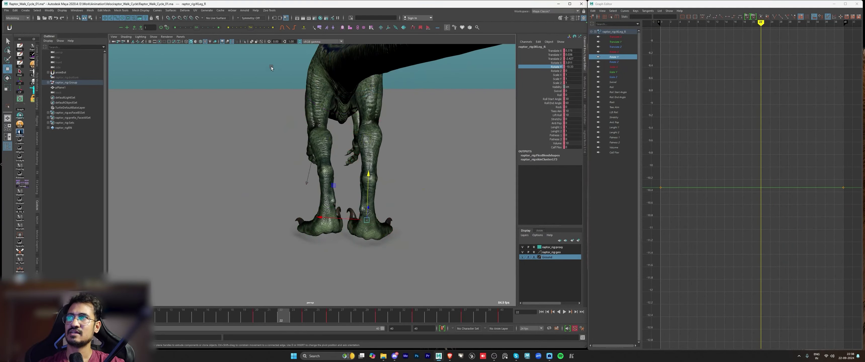
key(alt+v)
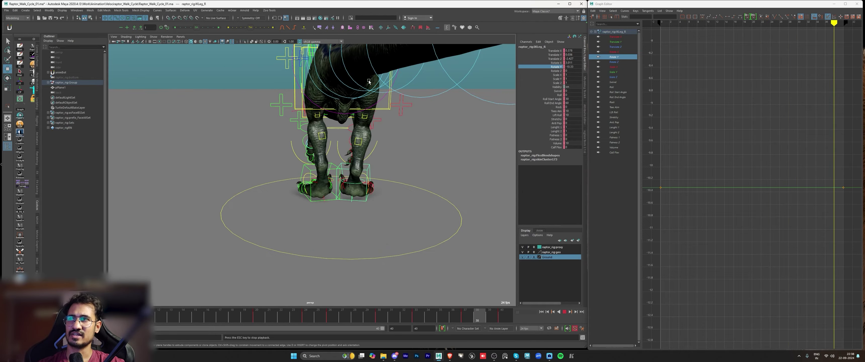
key(Escape)
Step: Hide the raptor mesh and delete all animation keys of the right leg control
alt+drag(433, 134, 384, 170)
key(alt+2)
alt+middle_drag(384, 169, 377, 161)
alt+drag(376, 161, 392, 177)
click(393, 178)
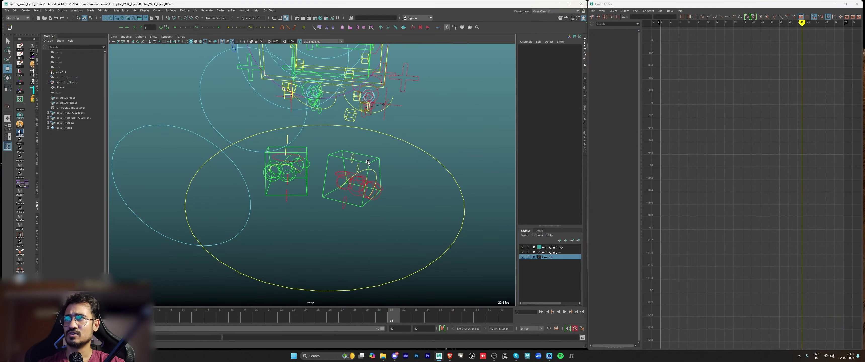
click(368, 167)
alt+right_drag(743, 204, 709, 100)
drag(709, 100, 745, 267)
key(Delete)
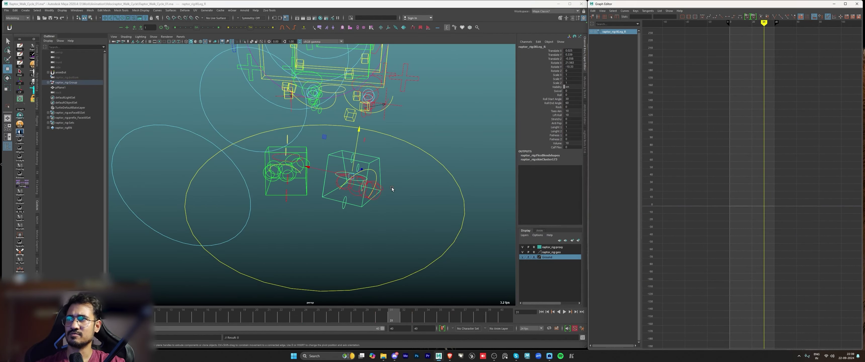
Step: Select all left foot controls, return to the start frame, and show the raptor mesh again
key(alt+v)
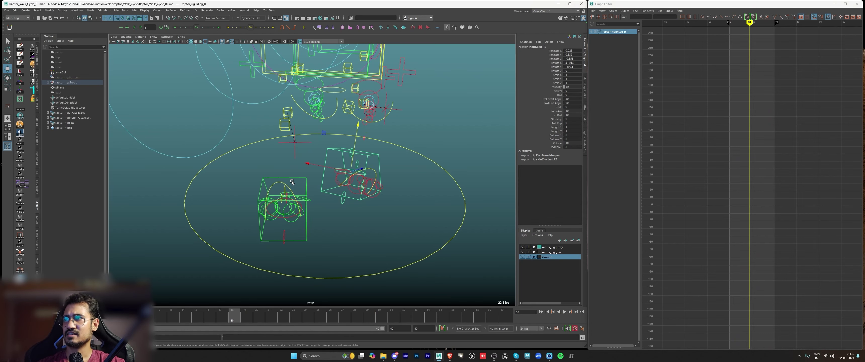
drag(251, 170, 270, 183)
drag(314, 249, 338, 283)
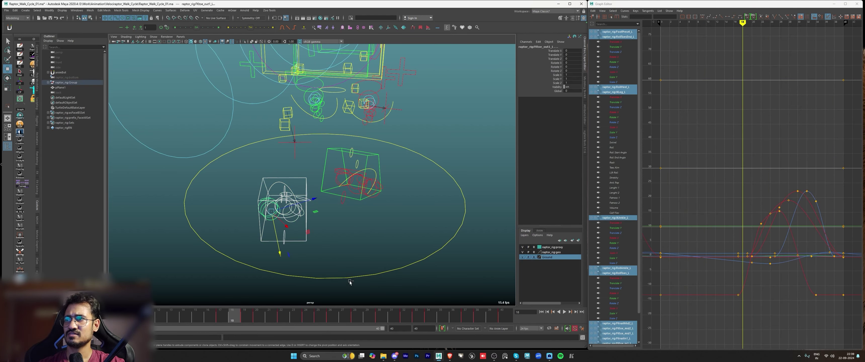
key(alt+shift+v)
alt+right_drag(853, 233, 841, 233)
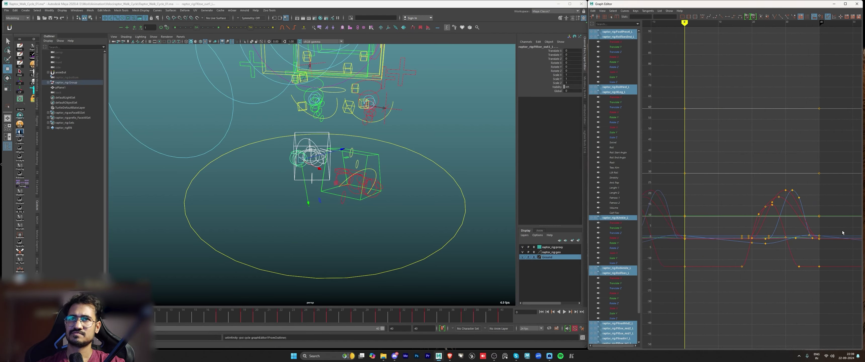
alt+drag(292, 199, 334, 179)
key(alt+1)
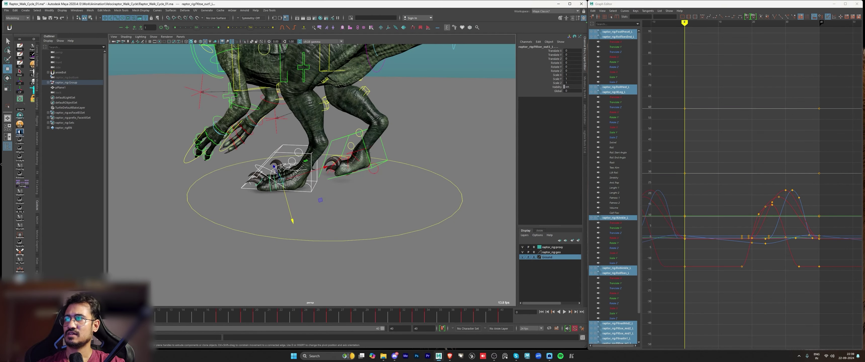
Step: Mirror the selected left foot controls' animation to the right side over the entire timeline range
double_click(258, 315)
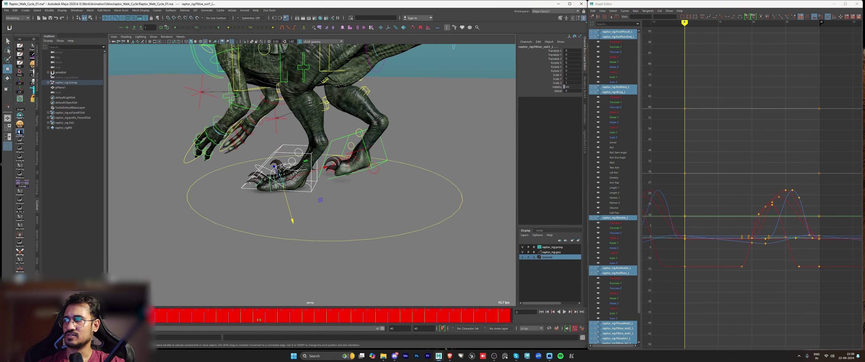
right_click(342, 29)
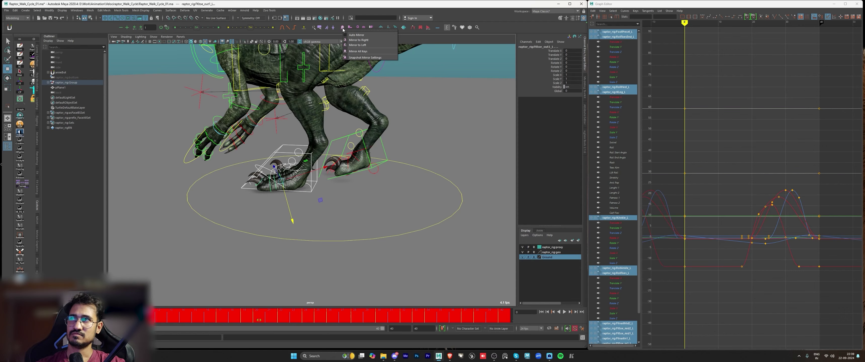
click(366, 40)
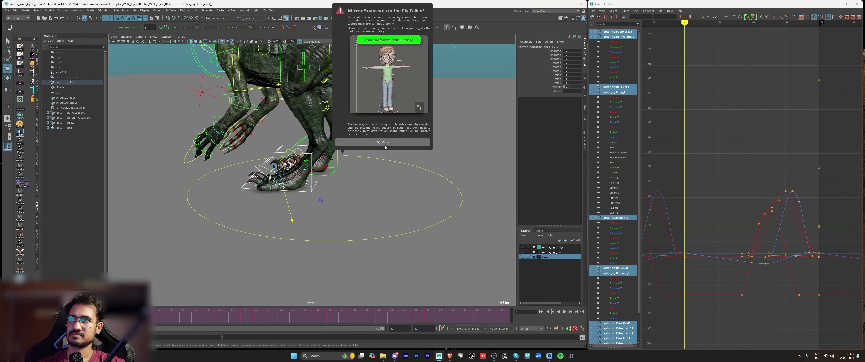
Step: Play back the walk from the side and rear to check the mirrored right foot animation
key(alt+v)
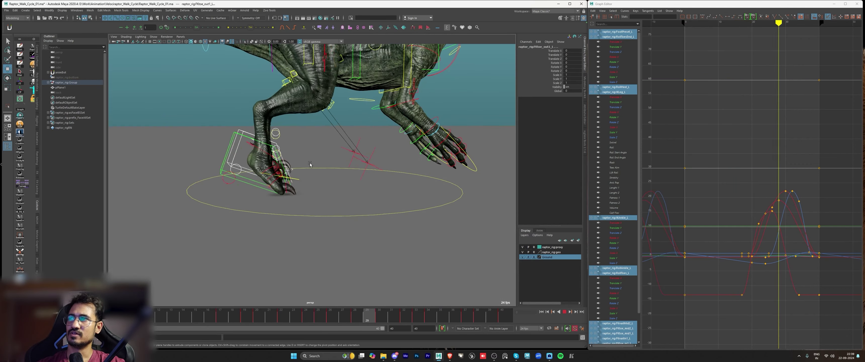
alt+drag(310, 164, 366, 180)
key(alt+v)
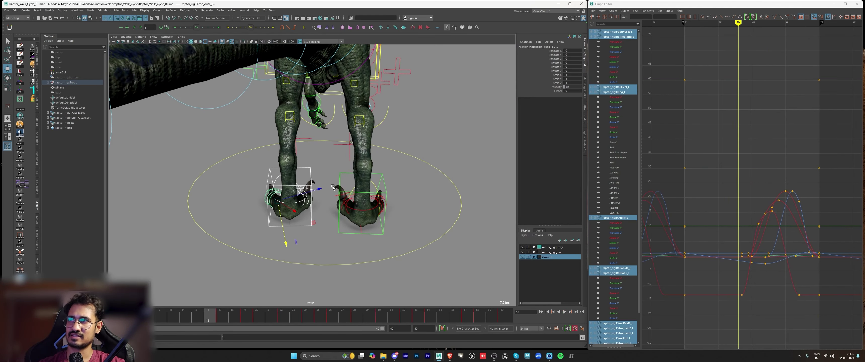
Step: Select only the right leg control and isolate its Translate X curve in the graph editor
key(alt+1)
click(365, 173)
drag(395, 234, 396, 234)
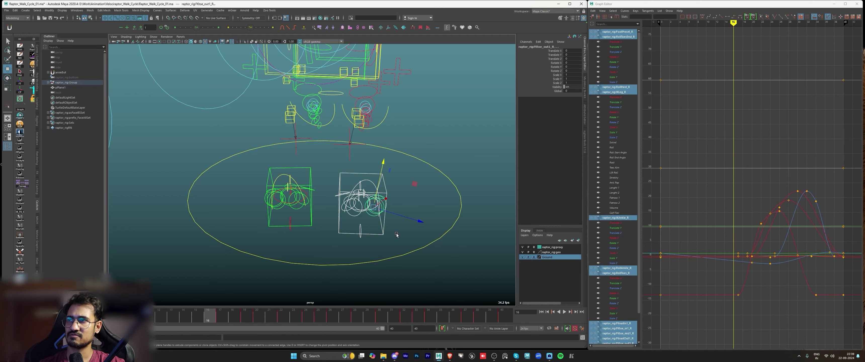
key(alt+1)
click(418, 188)
drag(381, 181, 390, 179)
click(389, 179)
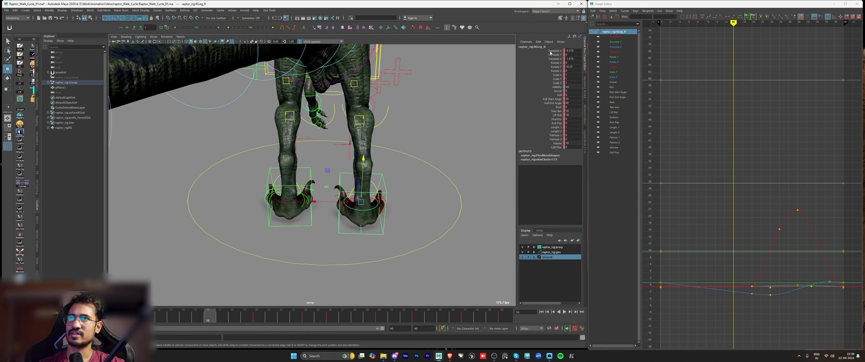
key(f)
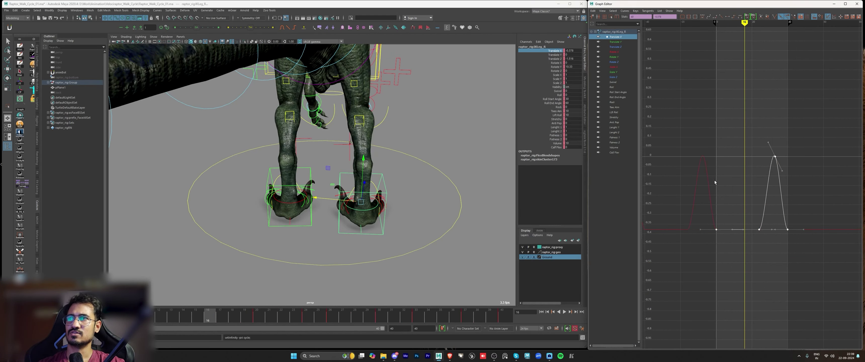
scroll(738, 175, up, 3)
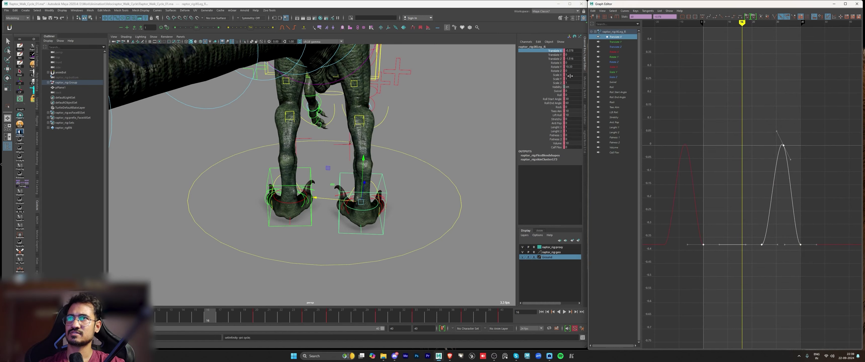
Step: Invert the right leg control's Rotate Y and Translate X animation curves across all keys
click(556, 66)
scroll(674, 113, down, 5)
drag(674, 114, 823, 238)
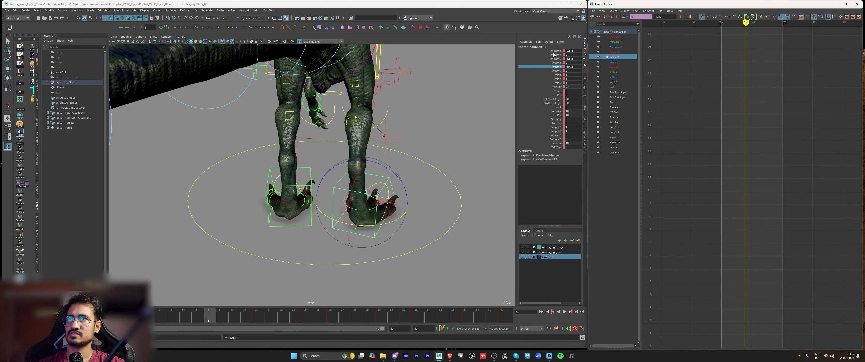
click(554, 51)
key(w)
key(f)
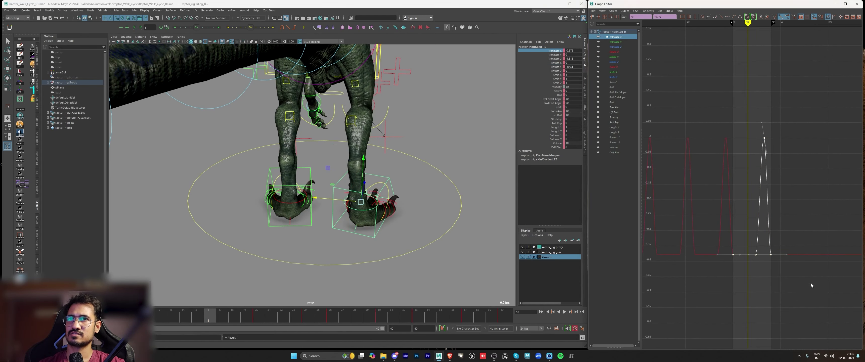
Step: Play back the walk and examine the right leg's motion from the side and rear, with and without the rig controls
key(alt+v)
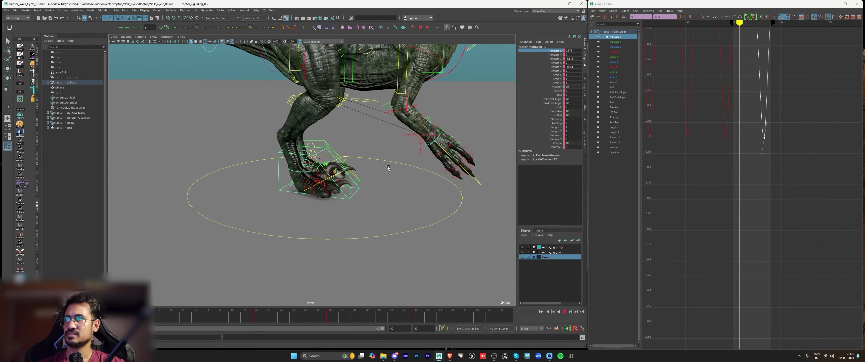
alt+drag(387, 166, 387, 161)
key(alt+1)
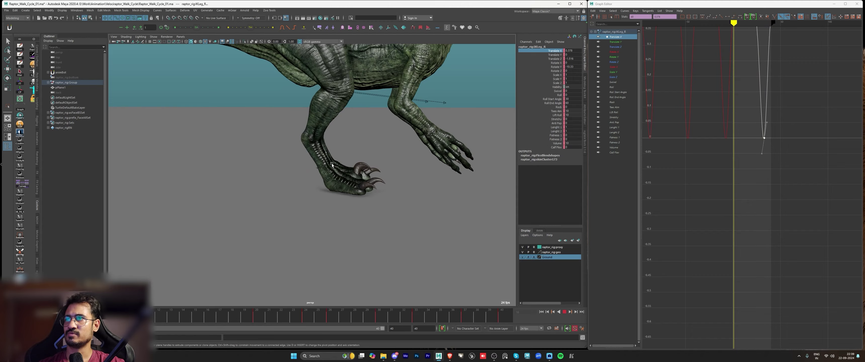
key(alt+v)
alt+drag(373, 211, 294, 151)
key(alt+1)
alt+right_drag(293, 150, 389, 153)
key(alt+v)
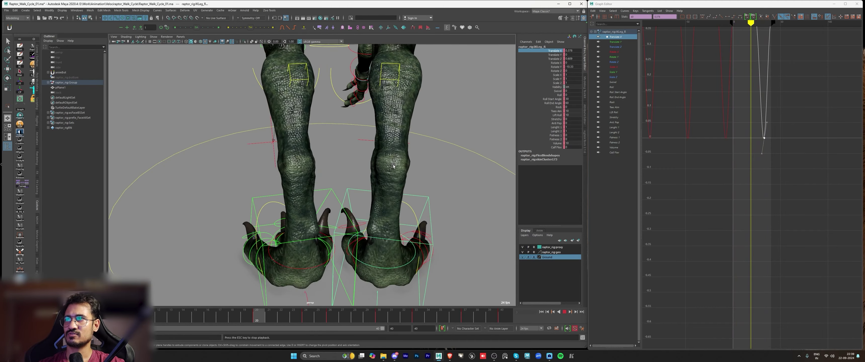
Step: Stop the playback, clear the selection and inspect the placement of both feet from behind
key(alt+v)
scroll(452, 201, down, 1)
click(459, 205)
key(alt+1)
alt+middle_drag(419, 193, 416, 152)
key(alt+1)
scroll(402, 169, down, 1)
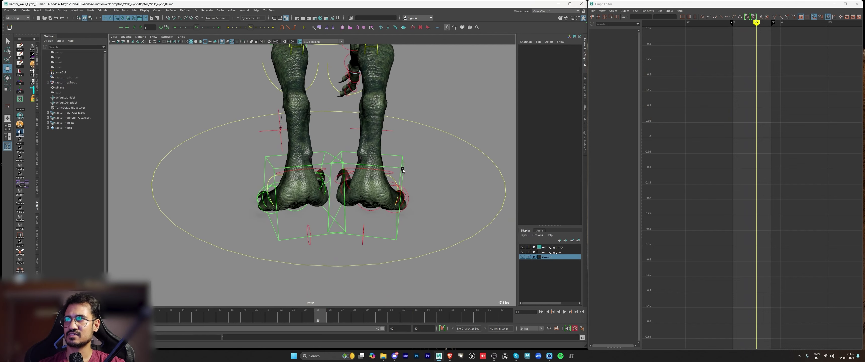
alt+drag(379, 138, 380, 158)
Step: Select all right foot controls with the mesh hidden, excluding the left foot's controls from the selection
key(alt+1)
key(alt+1)
key(alt+2)
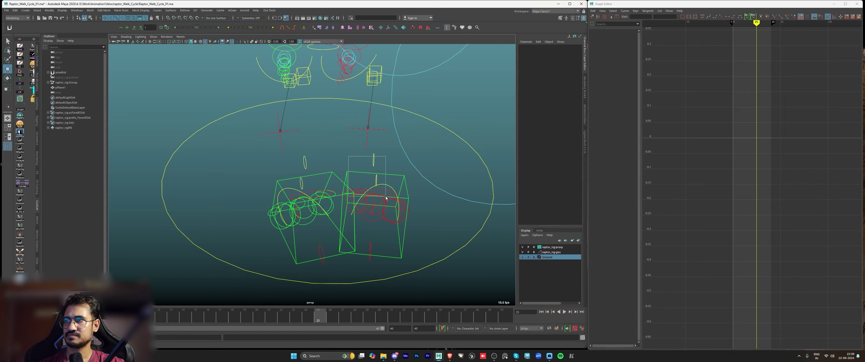
drag(413, 262, 414, 263)
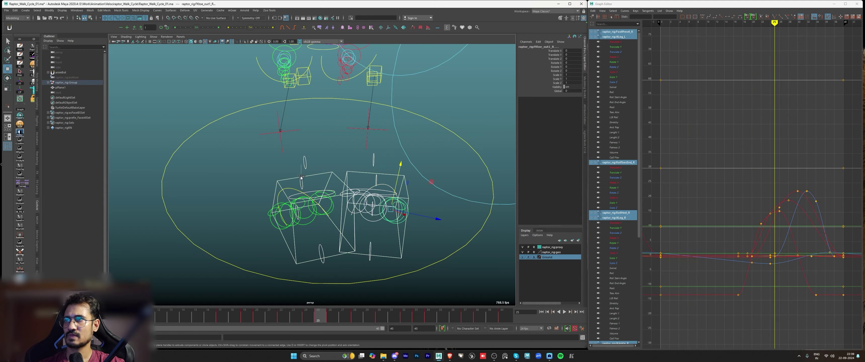
ctrl+drag(301, 178, 328, 257)
Step: Play back the overlapping foot motion from the side with the mesh shown, and return to the start frame
alt+drag(350, 175, 383, 166)
alt+drag(375, 148, 335, 163)
key(alt+1)
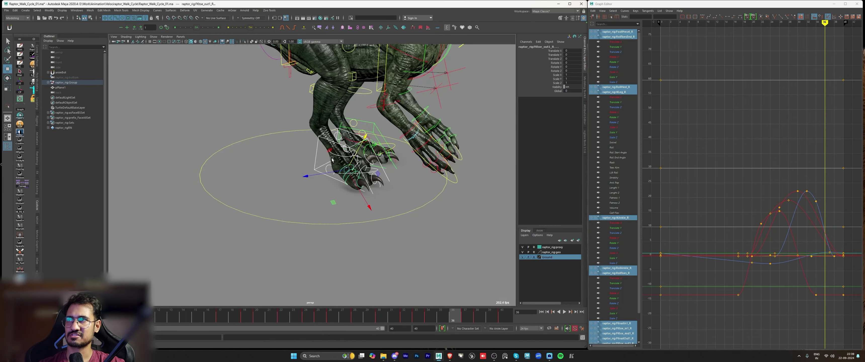
key(alt+v)
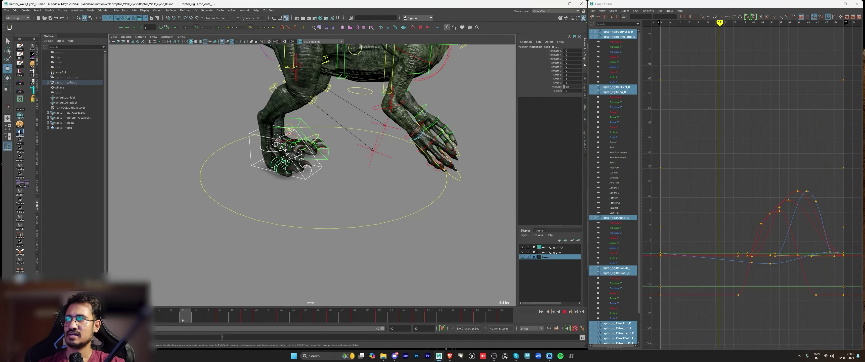
key(alt+shift+v)
Step: Select all curve keys of the right foot controls and compare the foot poses at frames 20 and 40
scroll(716, 180, down, 3)
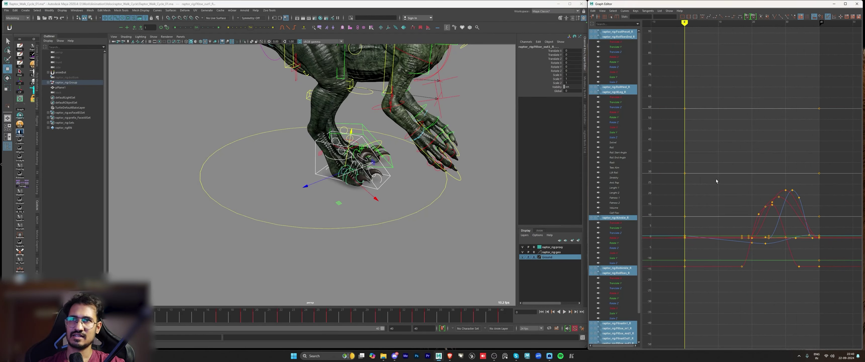
alt+middle_drag(746, 195, 839, 186)
scroll(813, 205, down, 4)
scroll(783, 198, up, 3)
drag(842, 293, 843, 296)
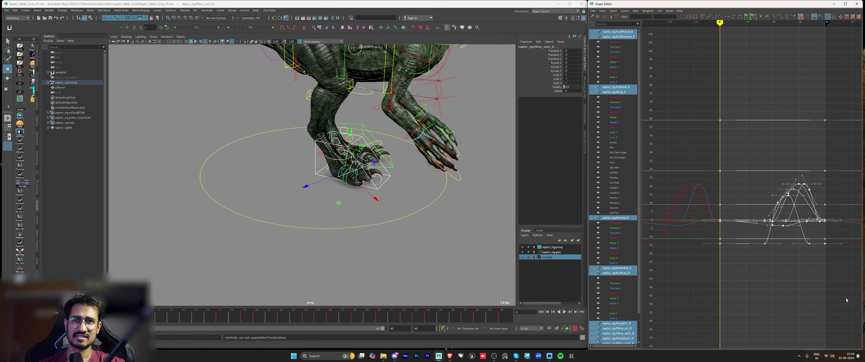
scroll(740, 208, up, 3)
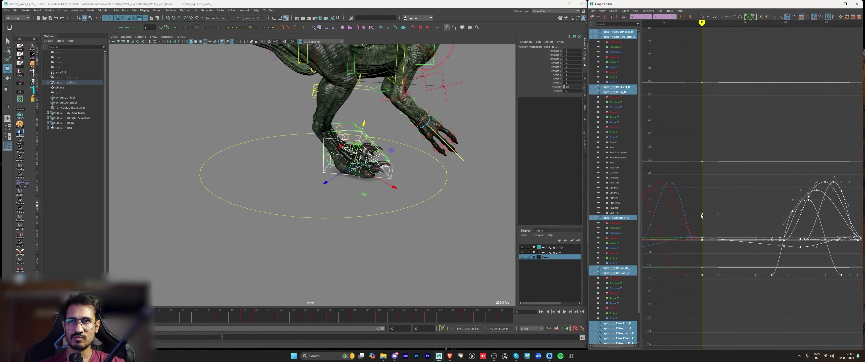
click(259, 319)
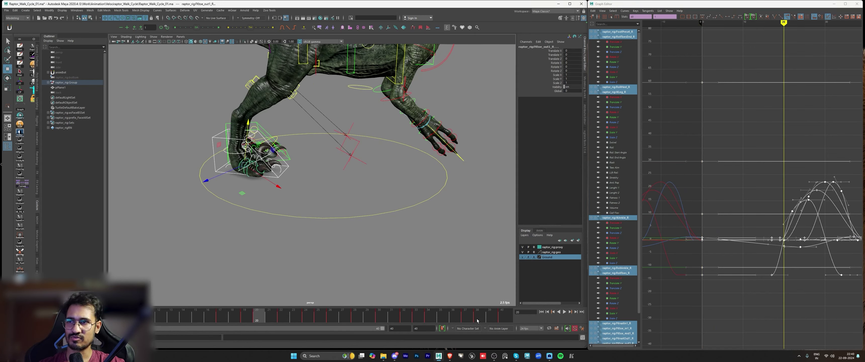
key(alt+v)
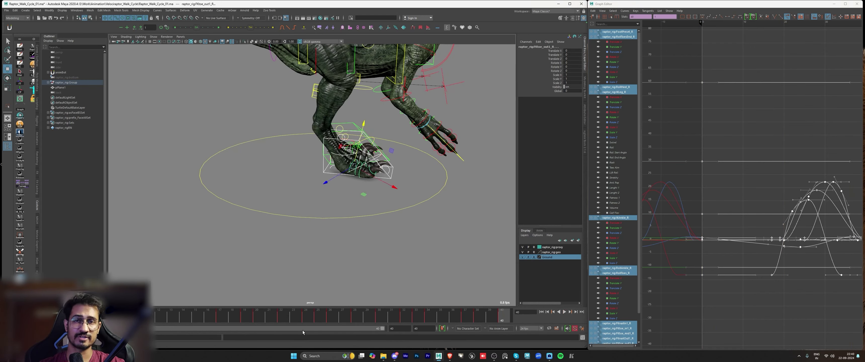
Step: Reselect all keys of the right foot controls and shift them 20 frames later in the graph editor
scroll(764, 201, down, 5)
drag(696, 95, 850, 295)
scroll(794, 199, up, 2)
alt+middle_drag(793, 198, 784, 200)
scroll(779, 197, up, 1)
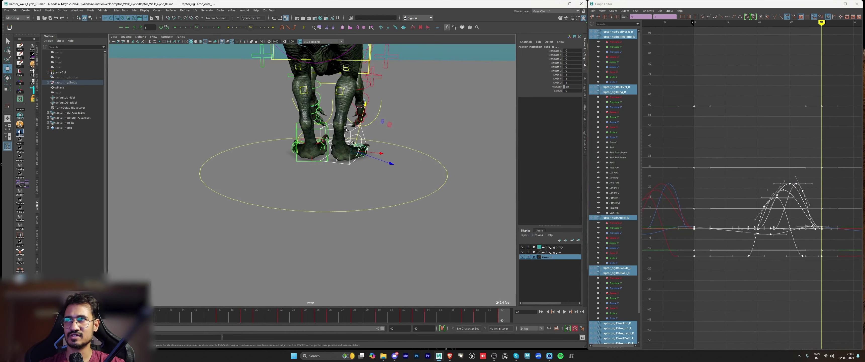
drag(245, 319, 258, 320)
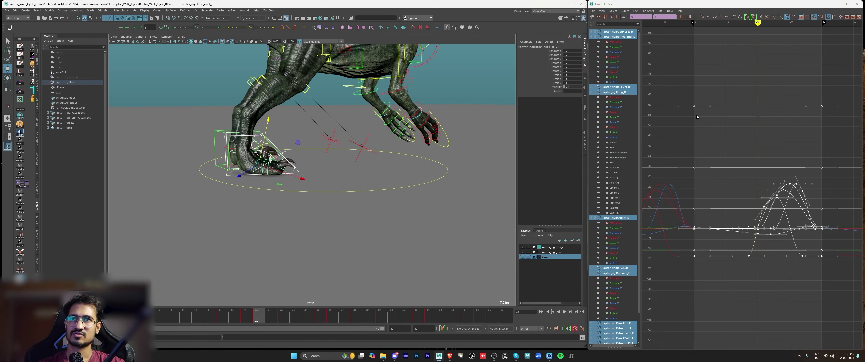
shift+middle_drag(697, 143, 792, 180)
Step: Play back the offset walk in the perspective and orthographic side views to check the alternating steps
key(alt+v)
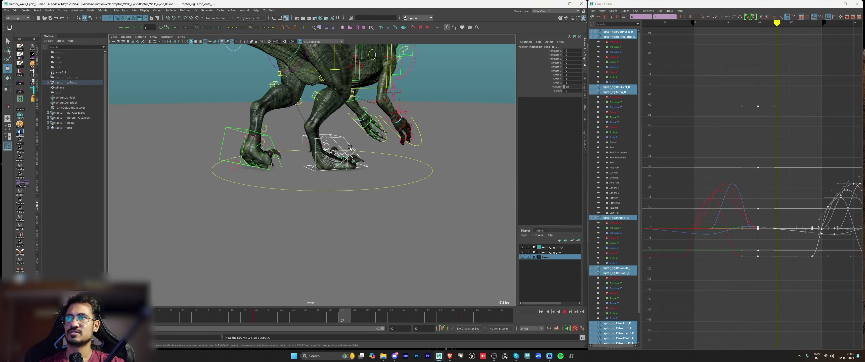
alt+drag(412, 151, 432, 151)
alt+right_drag(433, 151, 340, 147)
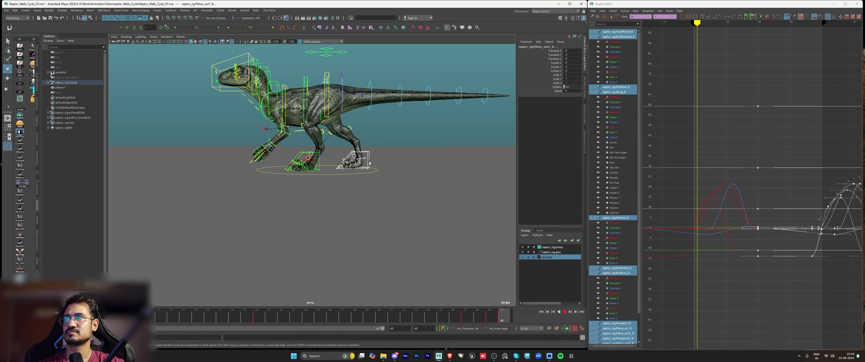
alt+middle_drag(415, 231, 422, 259)
key(space)
key(space)
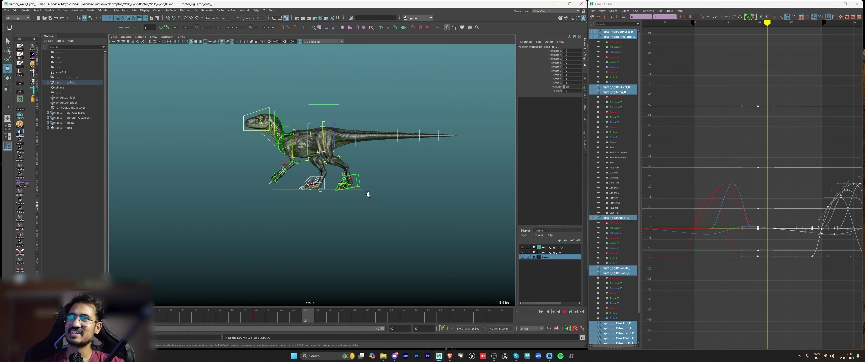
scroll(376, 216, up, 2)
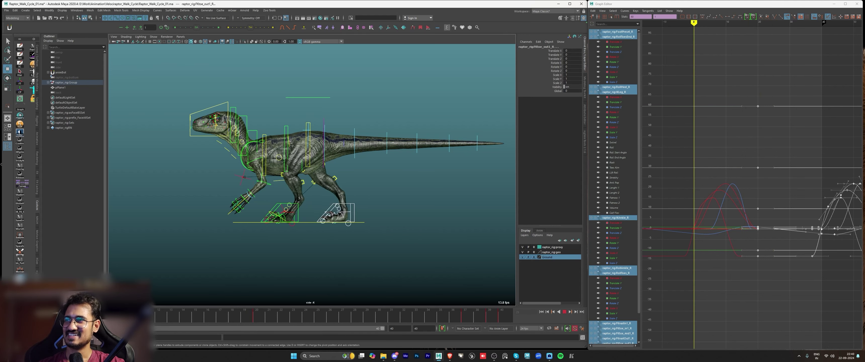
drag(198, 321, 265, 320)
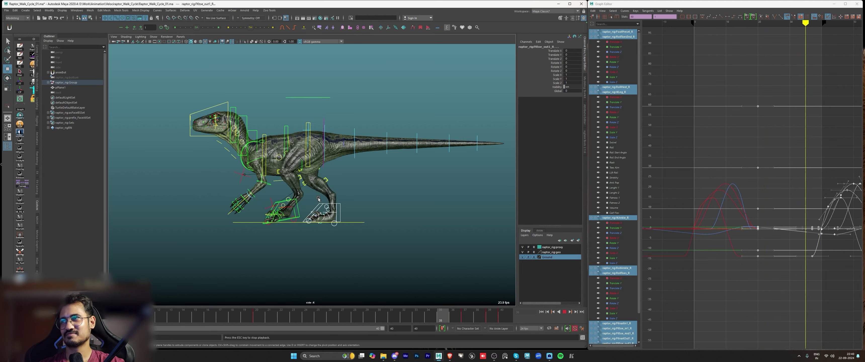
Step: Reselect only the right foot controls and delete all of their animation keys
key(Escape)
click(396, 236)
drag(382, 248, 382, 249)
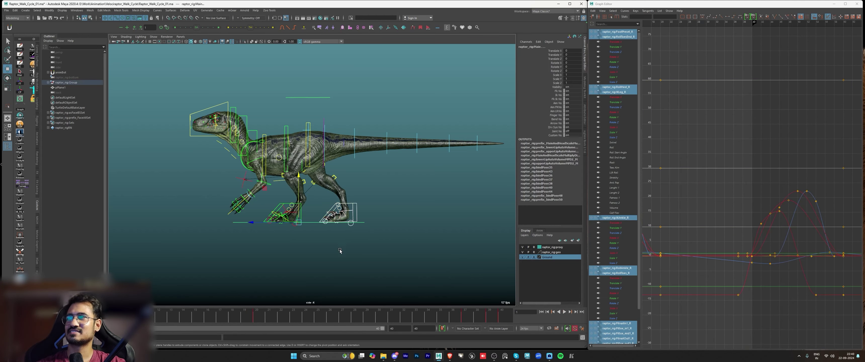
ctrl+drag(310, 247, 313, 218)
scroll(664, 126, down, 5)
drag(664, 126, 823, 255)
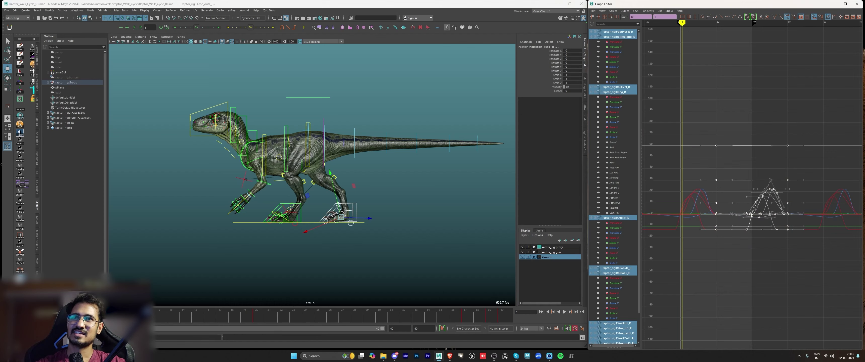
key(Delete)
Step: Set the playback range's end to frame 50 and check the playback in the perspective view
click(400, 329)
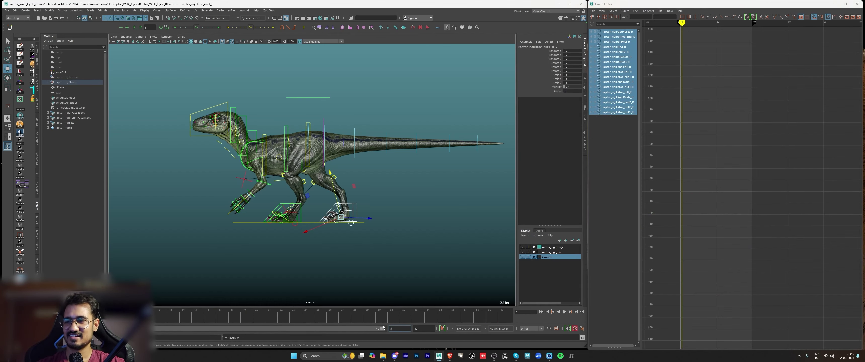
key(Return)
key(space)
key(space)
alt+drag(423, 137, 386, 172)
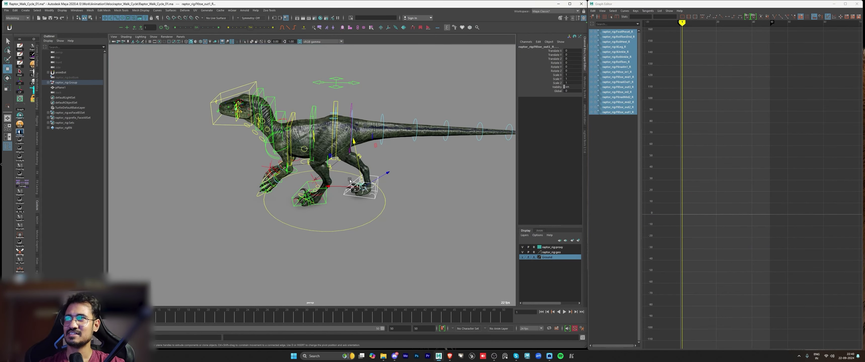
alt+right_drag(386, 173, 408, 198)
key(alt+v)
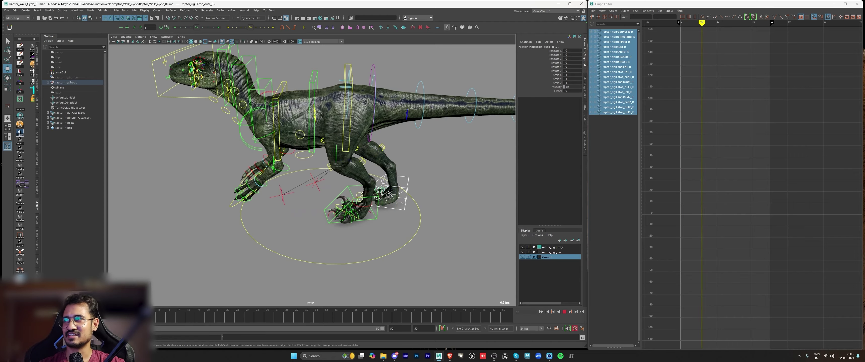
key(alt+v)
Step: Try to stretch all keys of the left foot controls in the graph editor so the cycle ends at frame 50
alt+drag(303, 184, 299, 200)
alt+right_drag(299, 200, 324, 224)
key(alt+1)
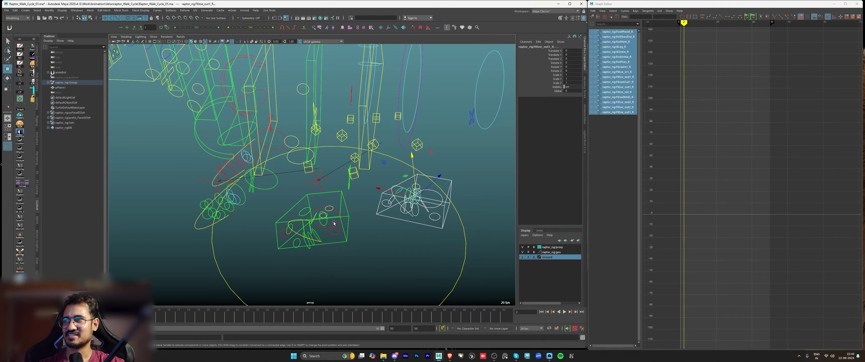
alt+middle_drag(305, 229, 317, 206)
click(286, 180)
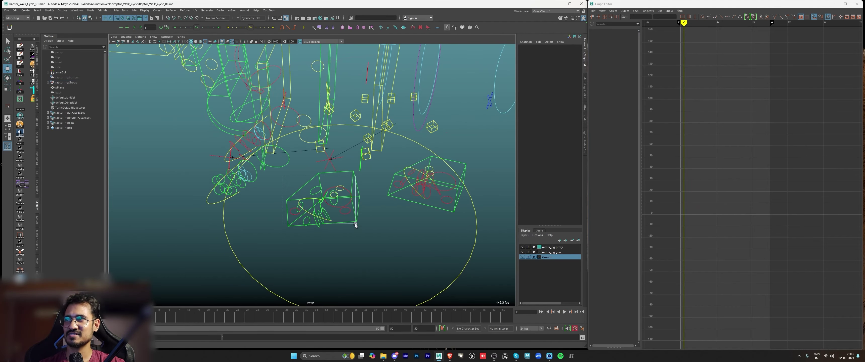
drag(355, 224, 381, 209)
key(alt+1)
alt+right_drag(381, 209, 328, 192)
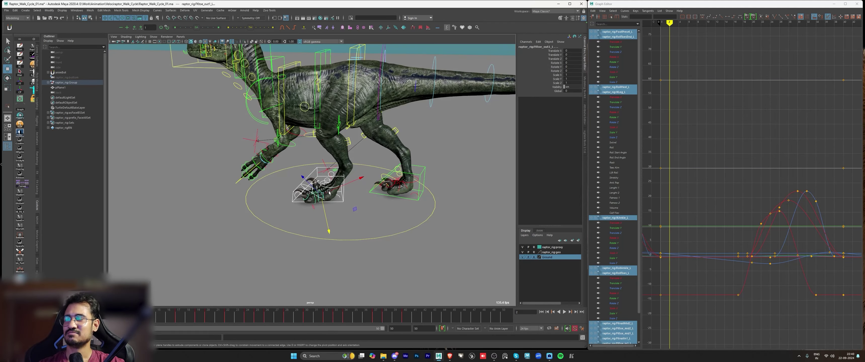
scroll(754, 201, down, 2)
drag(659, 82, 833, 287)
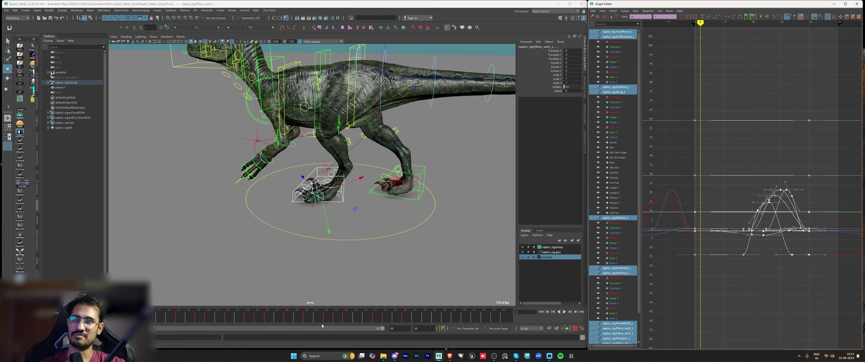
drag(417, 319, 505, 319)
click(610, 17)
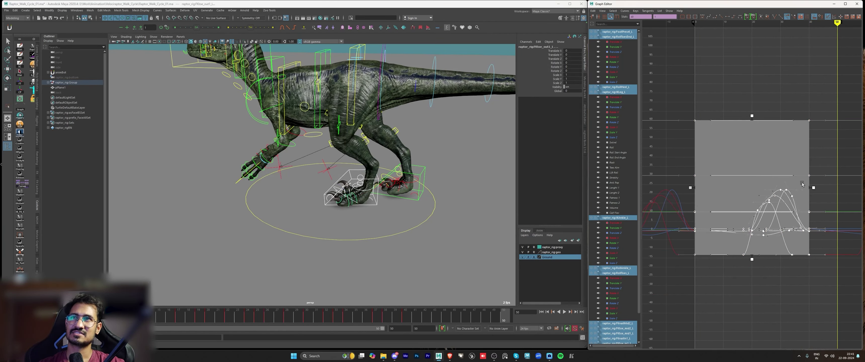
alt+middle_drag(820, 189, 778, 181)
drag(772, 178, 798, 182)
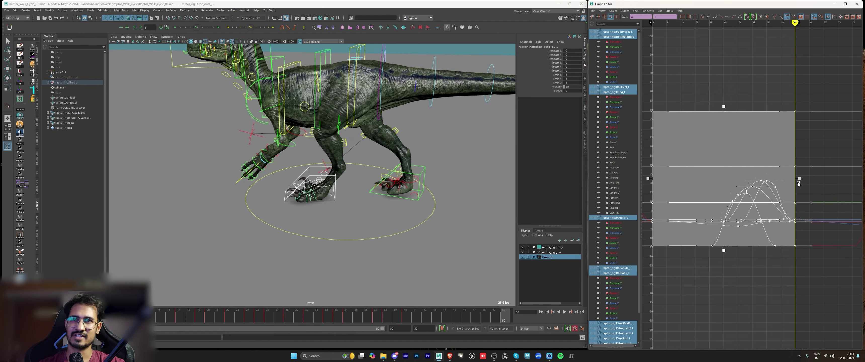
Step: Play back the stretched left foot motion in the perspective view
key(alt+v)
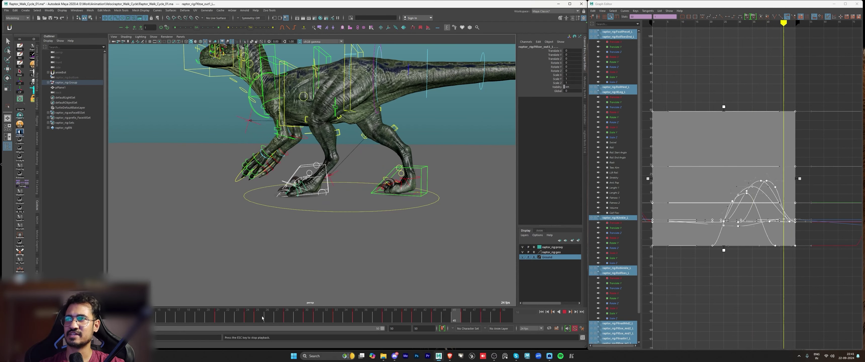
key(alt+v)
alt+drag(333, 226, 341, 240)
Step: Try to mirror all keys of the stretched left foot cycle onto the right foot controls over the full frame range
key(w)
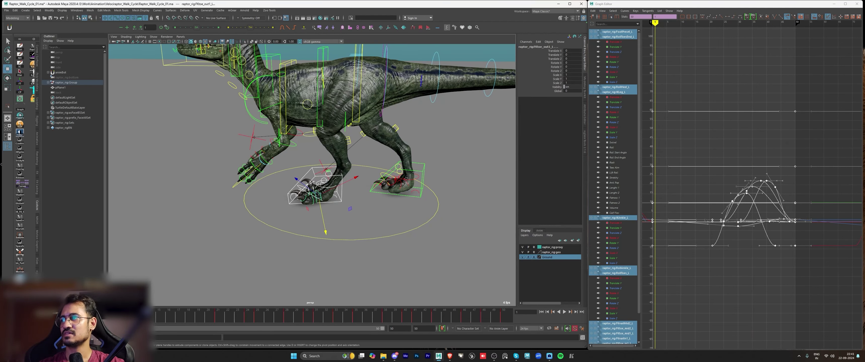
click(11, 316)
double_click(12, 315)
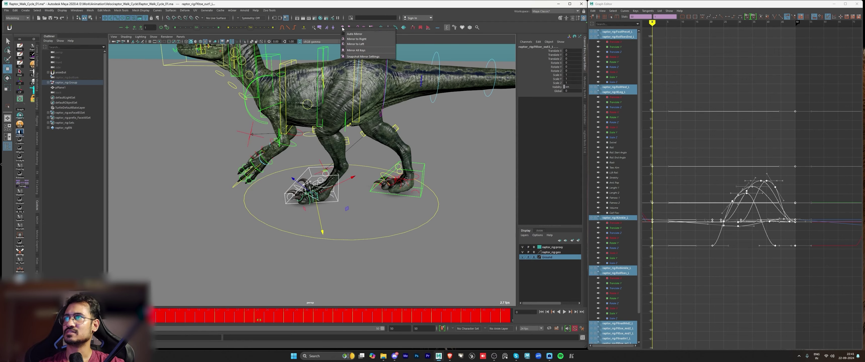
click(396, 144)
Step: Try to offset all keys of the right foot controls half a cycle later so they start at frame 25
mouse_move(399, 178)
alt+mouse_down()
mouse_move(352, 173)
mouse_move(424, 175)
mouse_move(406, 173)
alt+mouse_up()
key(alt+1)
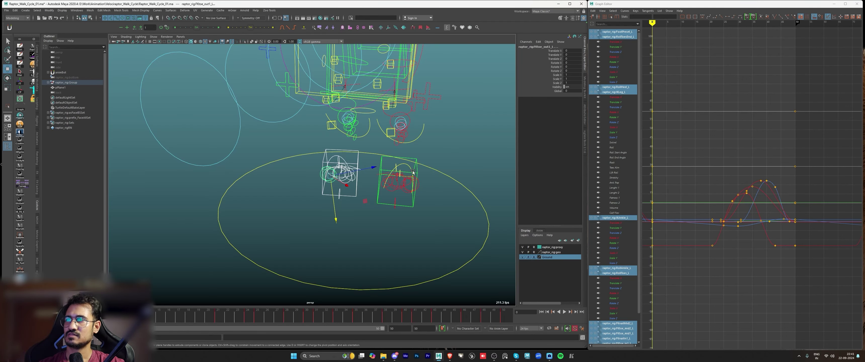
click(370, 155)
drag(436, 228, 436, 229)
key(alt+1)
scroll(467, 179, down, 3)
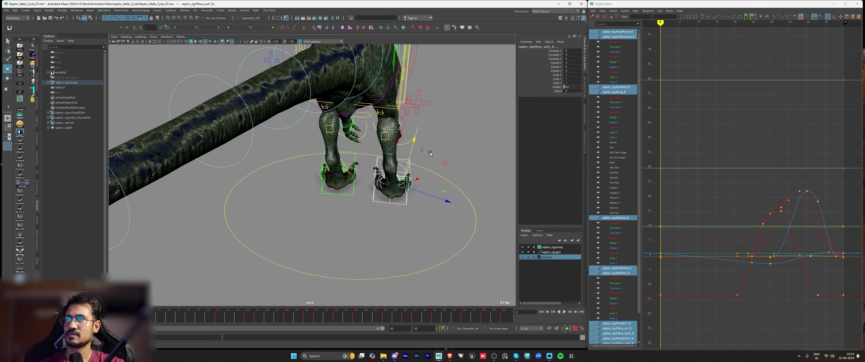
scroll(797, 130, down, 4)
drag(207, 316, 259, 316)
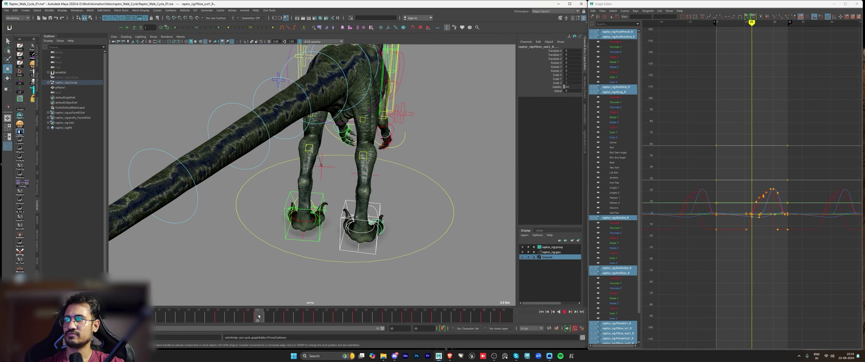
drag(802, 234, 802, 235)
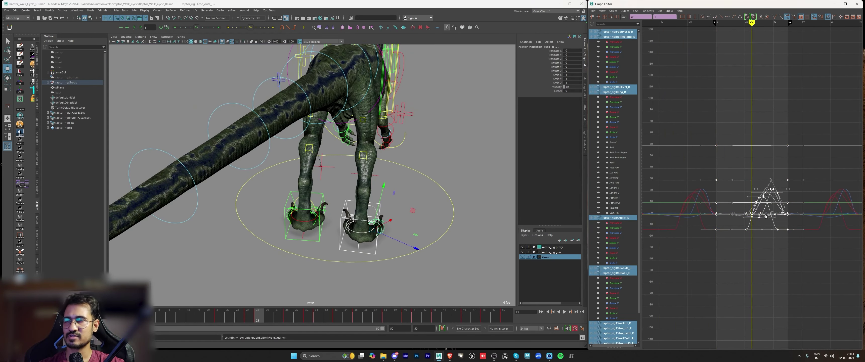
scroll(766, 217, up, 3)
shift+middle_drag(711, 220, 755, 198)
Step: Play back the 50-frame walk in the perspective view and examine the timing of the steps from several angles
key(alt+v)
alt+drag(444, 199, 369, 182)
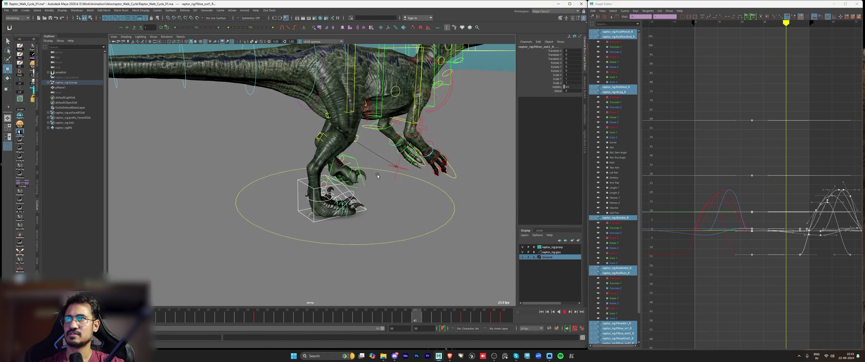
alt+drag(255, 188, 342, 170)
scroll(342, 172, down, 3)
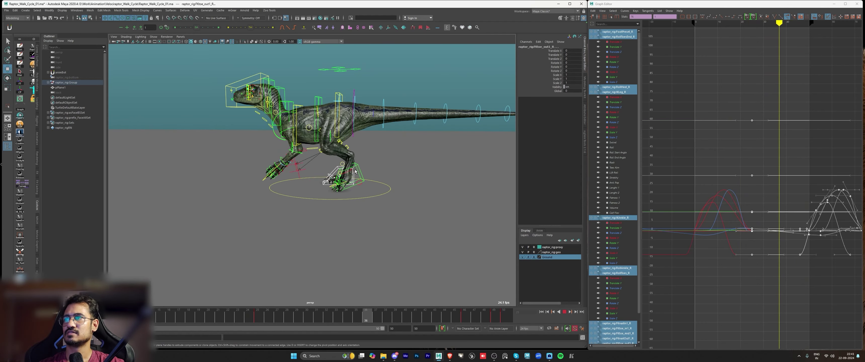
alt+middle_drag(355, 170, 339, 195)
alt+drag(339, 195, 323, 187)
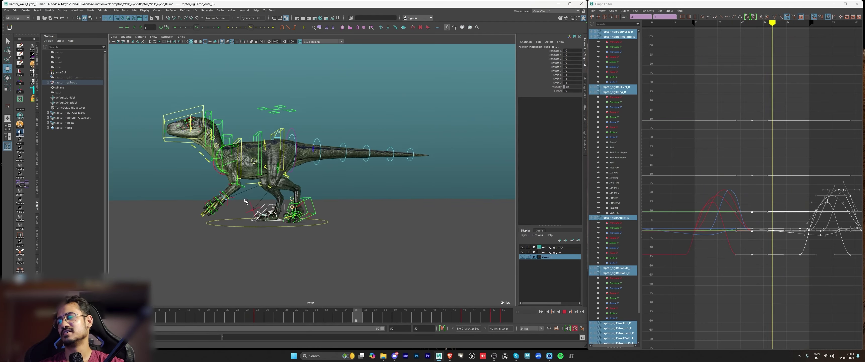
alt+middle_drag(323, 187, 333, 198)
alt+drag(333, 199, 304, 207)
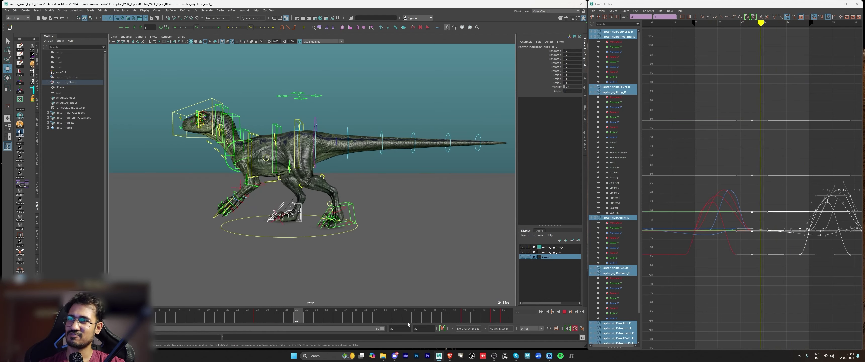
key(alt+v)
key(q)
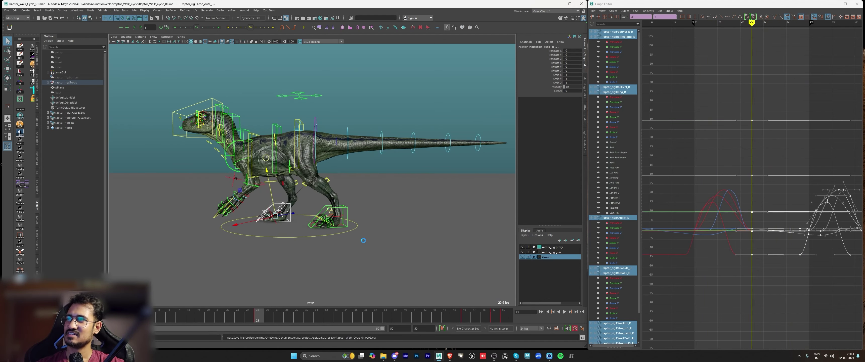
Step: Undo the 50-frame retiming, mirroring and offset, back through the deletion of the right foot controls' original offset keys
key(ctrl+z)
key(ctrl+z)
key(ctrl+z)
key(ctrl+z)
key(ctrl+z)
key(ctrl+z)
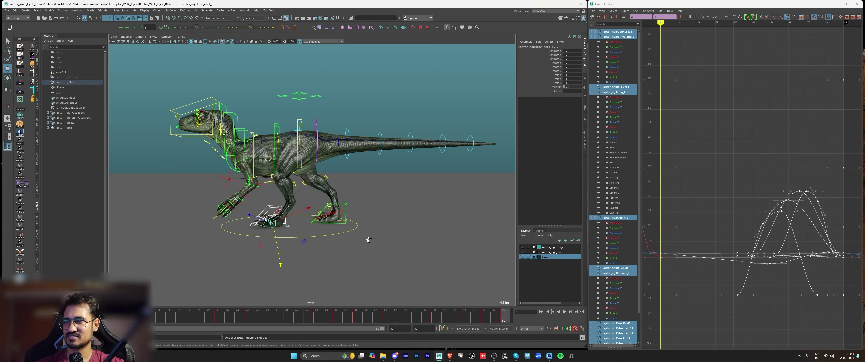
click(370, 234)
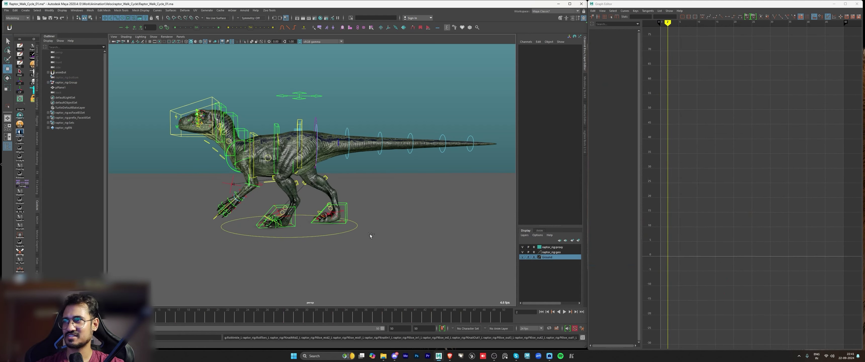
key(alt+v)
key(ctrl+z)
key(ctrl+z)
key(ctrl+z)
key(ctrl+z)
key(ctrl+z)
key(ctrl+z)
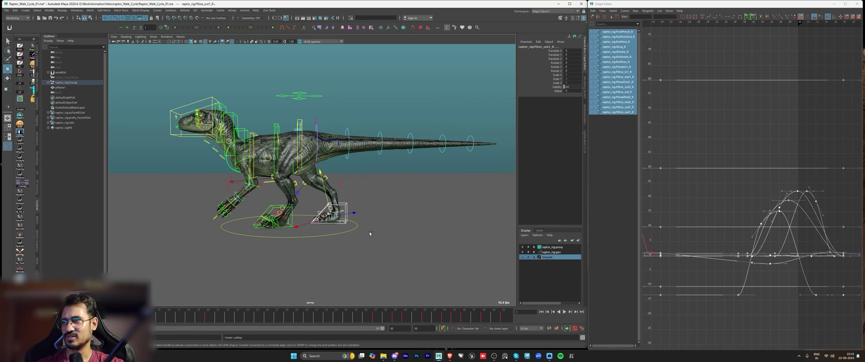
key(ctrl+z)
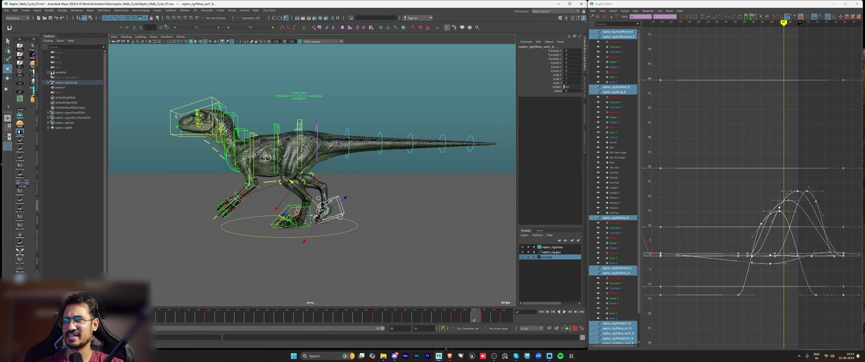
Step: Set the playback range's end to frame 40 and save the scene
drag(423, 320, 406, 321)
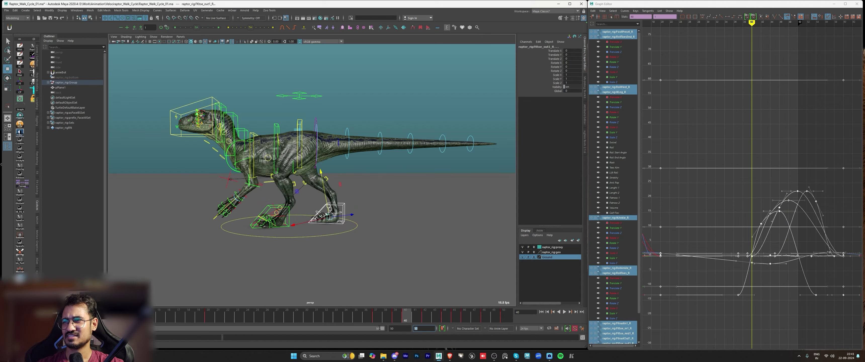
key(Return)
drag(442, 317, 503, 315)
click(435, 206)
key(alt+v)
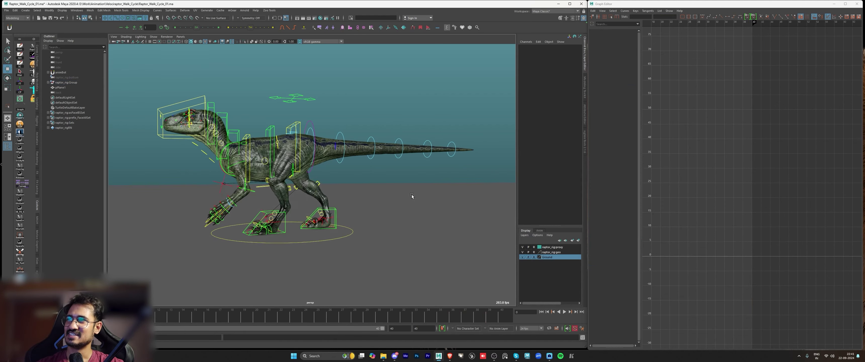
key(ctrl+s)
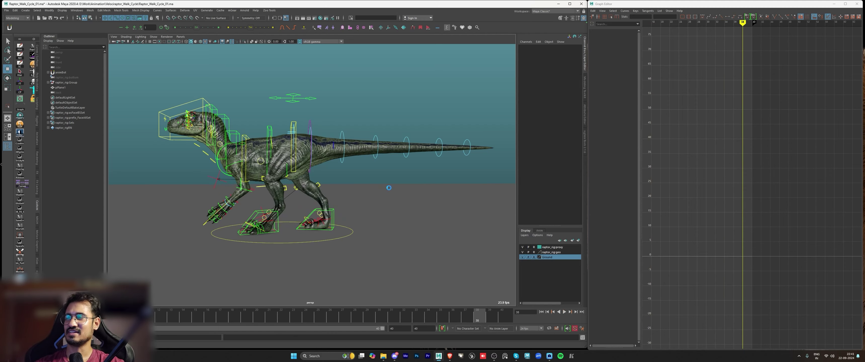
Step: Play back the 40-frame walk in the perspective view to check the alternating steps
key(q)
key(w)
alt+drag(339, 175, 397, 249)
key(alt+v)
key(alt+v)
Step: In the orthographic side view, key all channels of the spine control above the hips at both ends of the cycle and isolate its Translate Y curve
click(288, 125)
key(space)
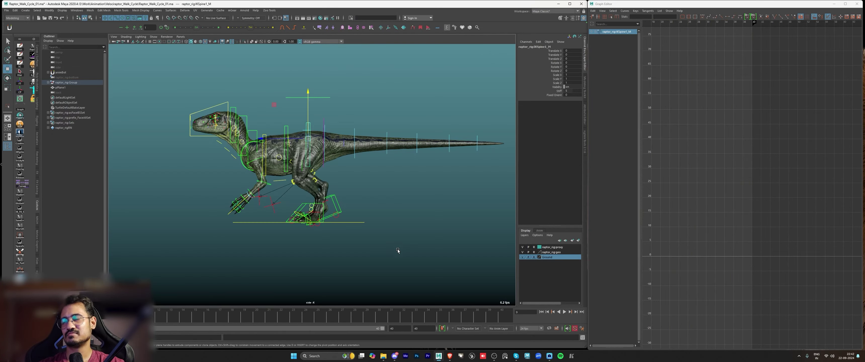
alt+right_drag(397, 250, 377, 197)
alt+middle_drag(377, 197, 365, 218)
alt+right_drag(365, 218, 402, 211)
scroll(404, 211, up, 1)
alt+middle_drag(380, 203, 355, 194)
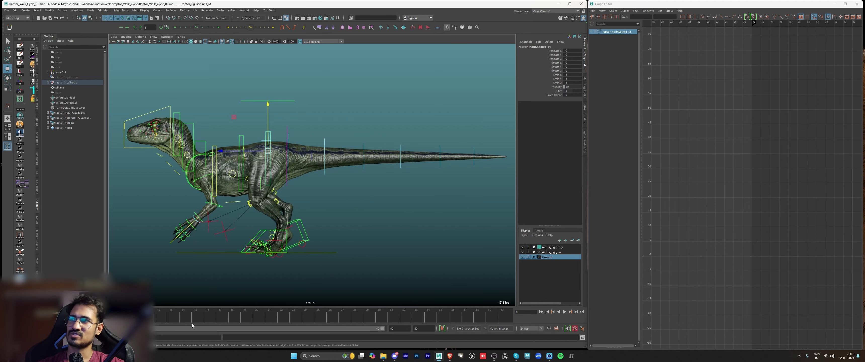
scroll(359, 176, up, 2)
alt+middle_drag(345, 168, 350, 158)
scroll(350, 158, up, 1)
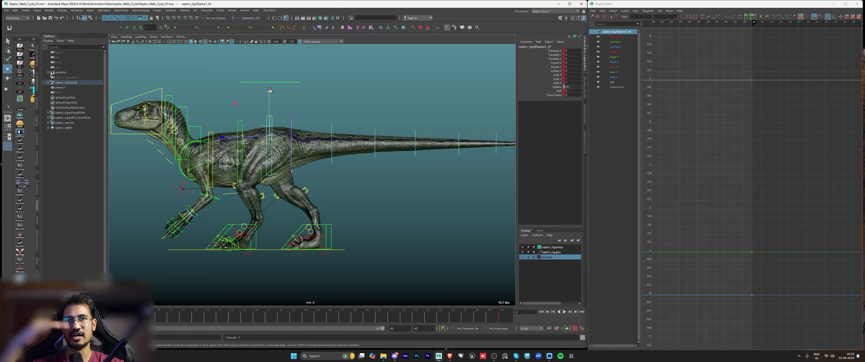
click(555, 56)
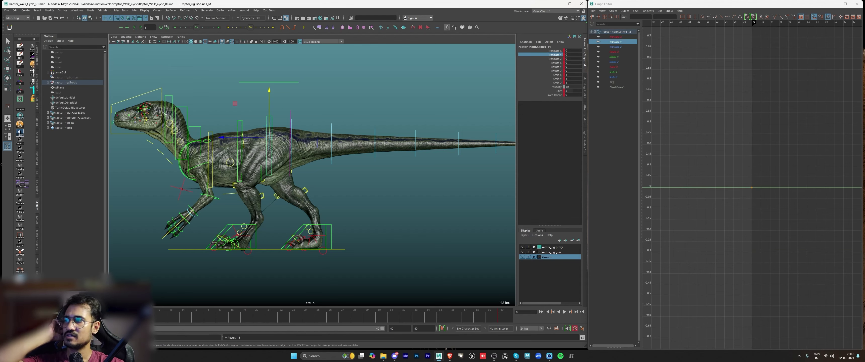
Step: Play back and scrub the walk in the side view to examine where the body should rise and fall
key(alt+v)
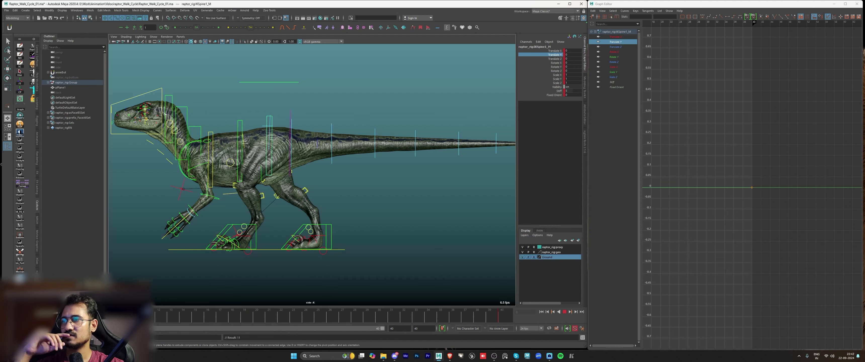
mouse_move(405, 319)
mouse_down()
mouse_move(451, 320)
mouse_move(433, 320)
mouse_up()
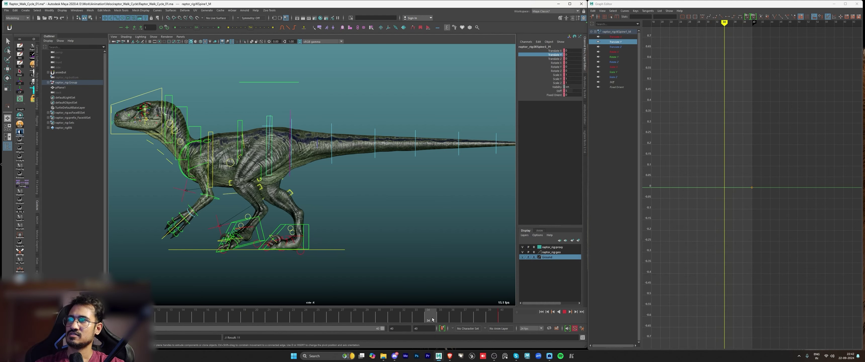
key(alt+v)
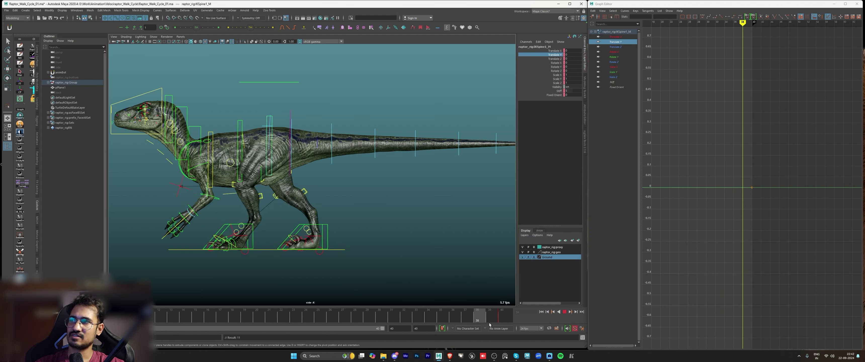
click(503, 316)
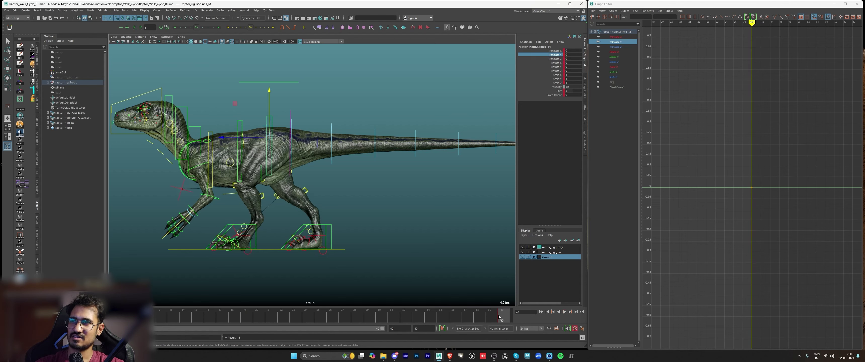
key(alt+v)
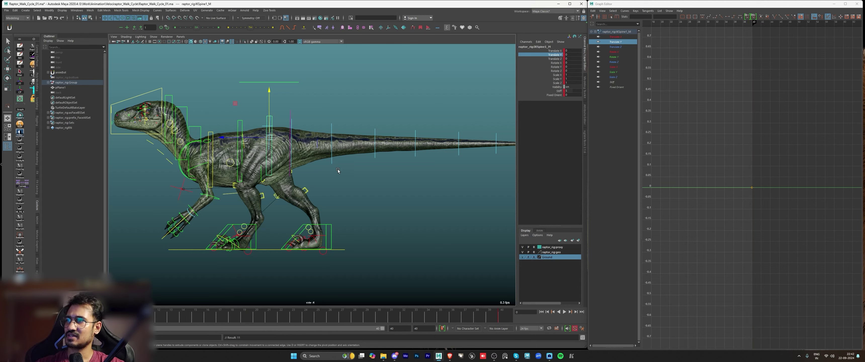
scroll(260, 145, up, 1)
key(alt+v)
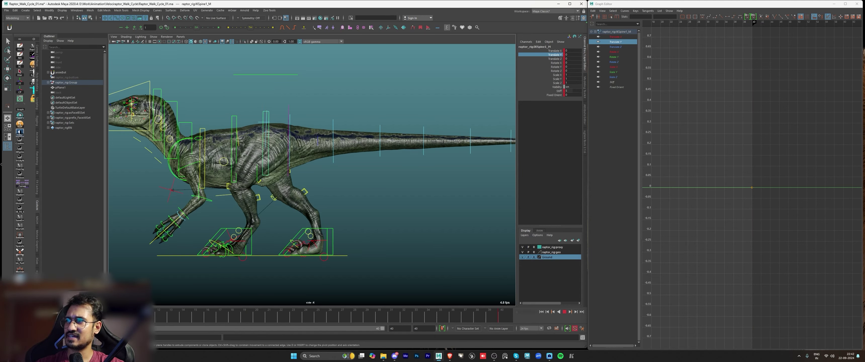
Step: Lower the spine control above the hips to about -0.15 in Translate Y at frame 3 and frame its curve
key(alt+v)
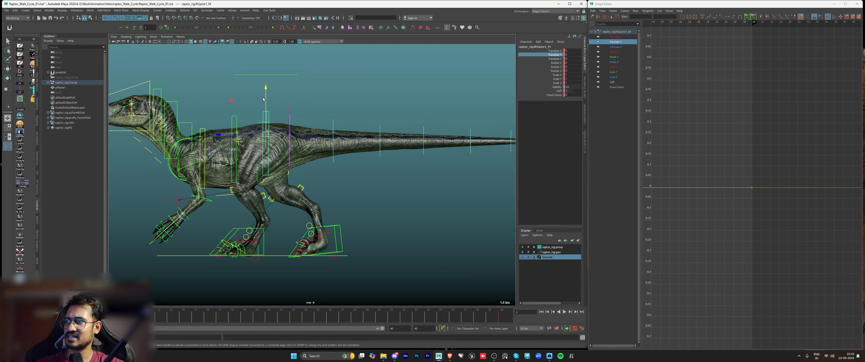
drag(266, 89, 266, 93)
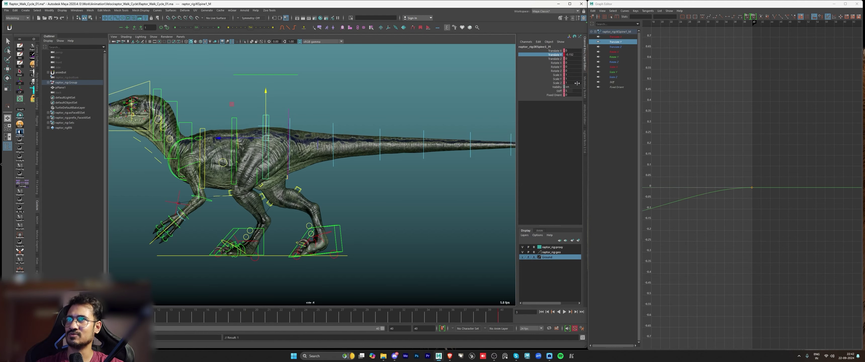
key(f)
scroll(710, 177, down, 3)
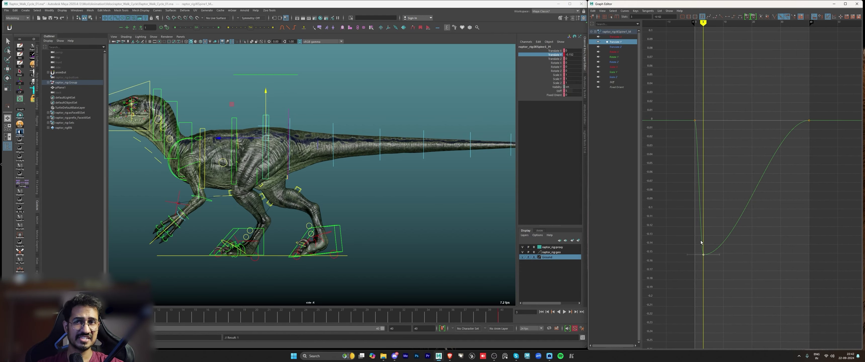
drag(687, 132, 686, 132)
key(f)
scroll(722, 172, down, 4)
drag(737, 230, 739, 232)
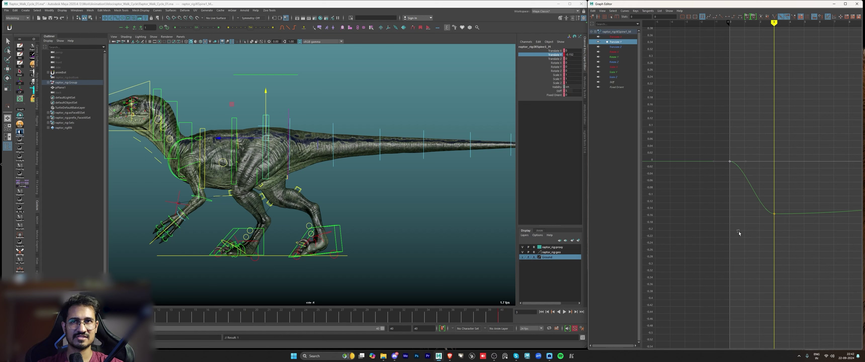
scroll(782, 193, down, 8)
alt+middle_drag(810, 168, 745, 172)
scroll(745, 172, down, 1)
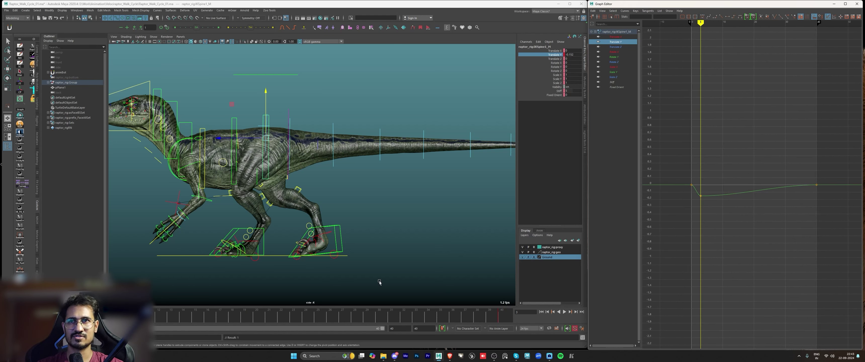
Step: Scrub through the first step and copy the starting Translate Y key of the spine control to frame 10
key(alt+v)
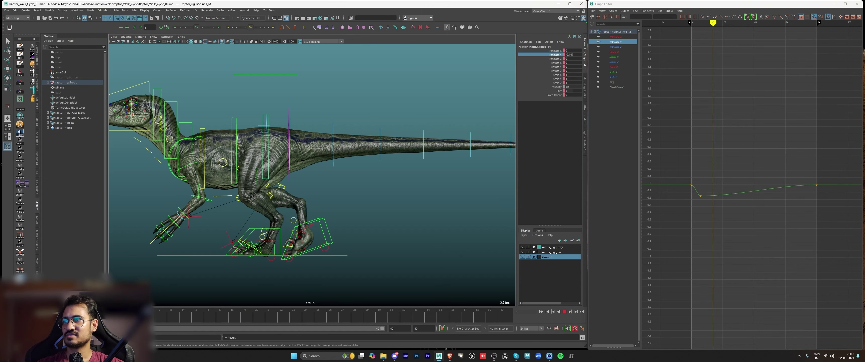
key(alt+v)
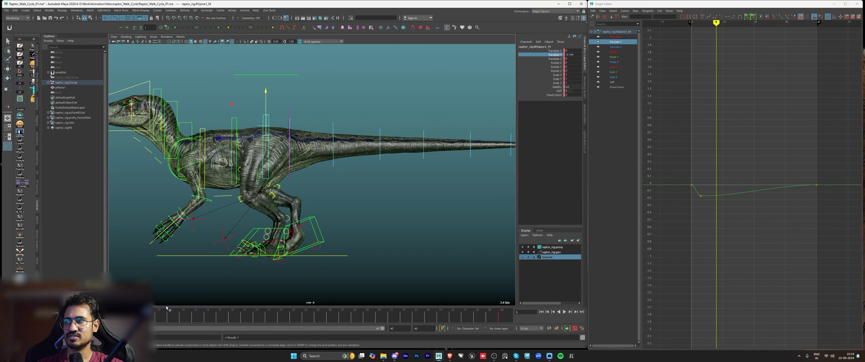
key(alt+v)
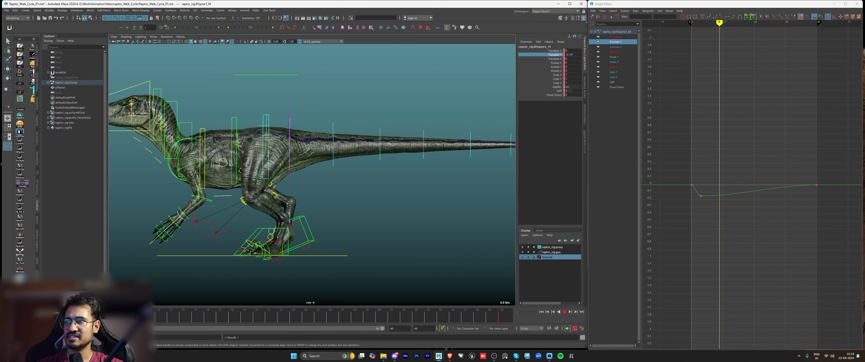
drag(695, 172, 694, 180)
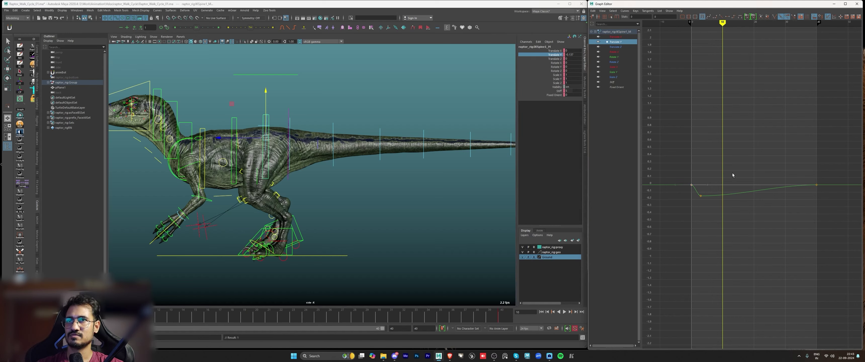
key(ctrl+v)
key(f)
key(alt+v)
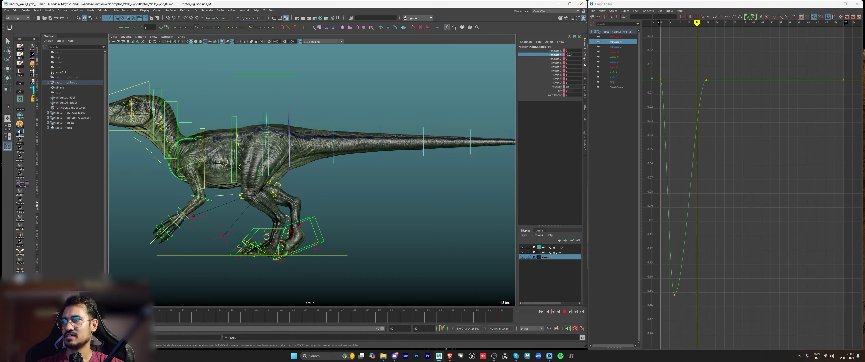
Step: In the perspective view, select both leg controls at the feet and isolate their Translate Y curves
key(alt+v)
key(space)
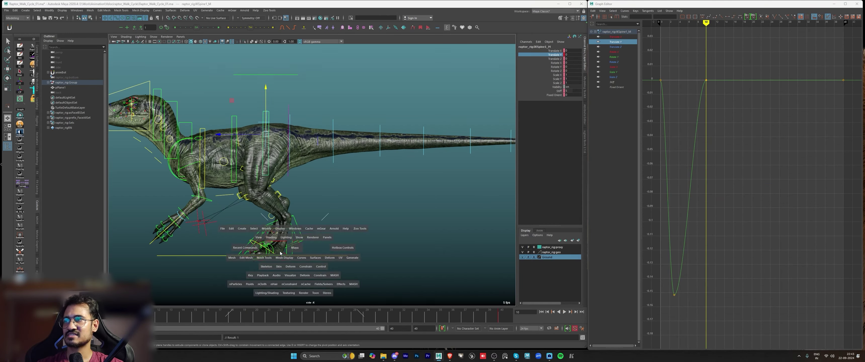
key(space)
mouse_move(379, 212)
alt+mouse_down()
mouse_move(312, 222)
mouse_move(261, 215)
mouse_move(297, 229)
mouse_move(336, 230)
mouse_move(304, 237)
mouse_move(306, 244)
mouse_move(221, 248)
mouse_move(321, 215)
alt+mouse_up()
click(320, 215)
click(554, 59)
click(554, 54)
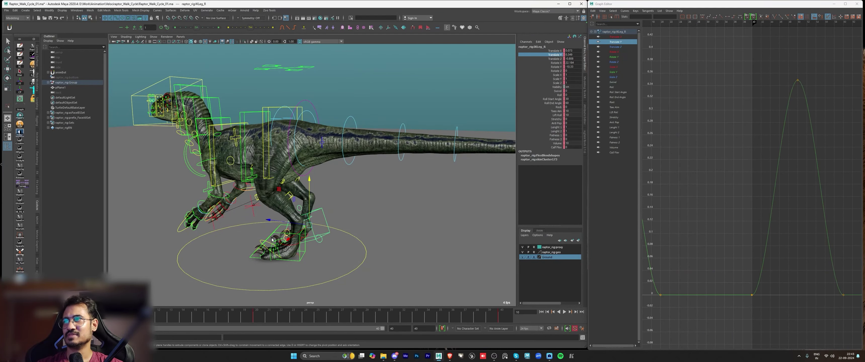
shift+click(275, 231)
click(555, 59)
click(555, 54)
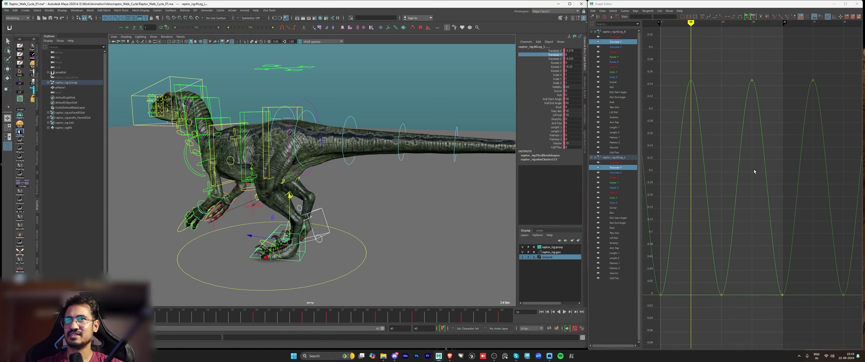
Step: Raise the peak Translate Y keys of both feet to lift them higher and play back the walk
drag(673, 55, 723, 73)
scroll(781, 146, down, 4)
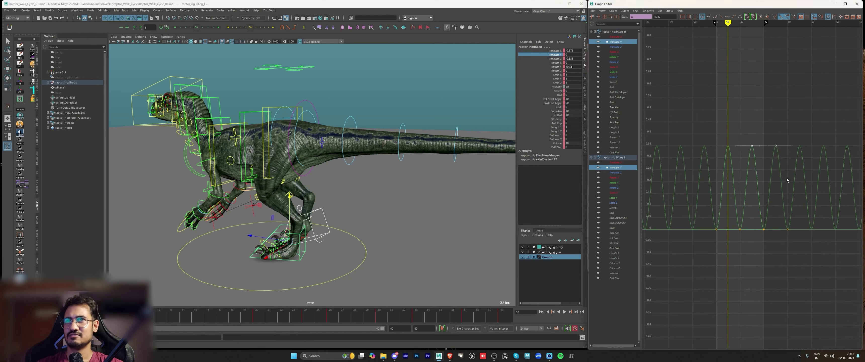
shift+middle_drag(787, 178, 783, 127)
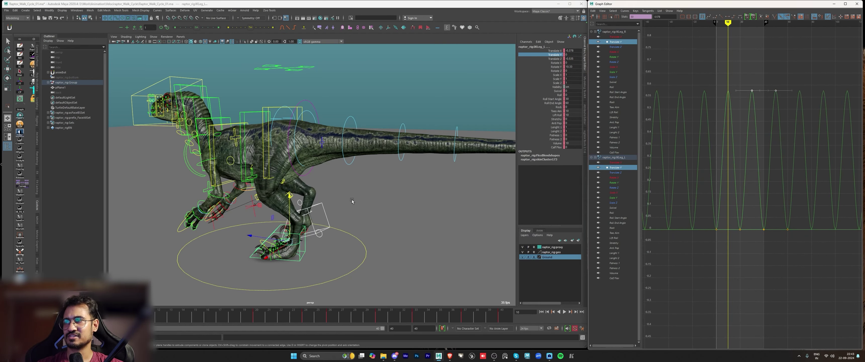
alt+drag(352, 200, 290, 108)
key(alt+1)
key(alt+v)
key(alt+v)
key(alt+1)
Step: Reselect the spine control above the hips and show its Translate Y curve beside the orthographic side view
click(286, 258)
click(281, 107)
key(space)
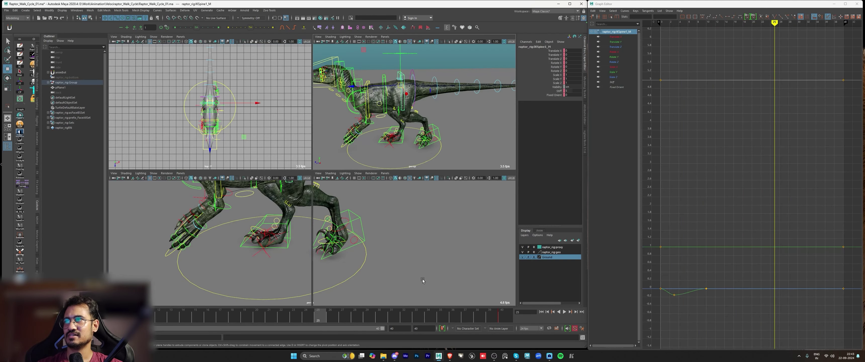
key(space)
key(f)
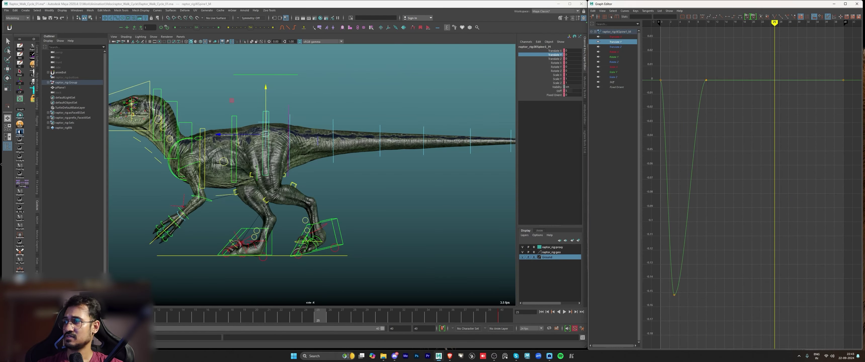
Step: Key the spine control's Translate Y at frame 15 and raise it to about 0.07
key(alt+v)
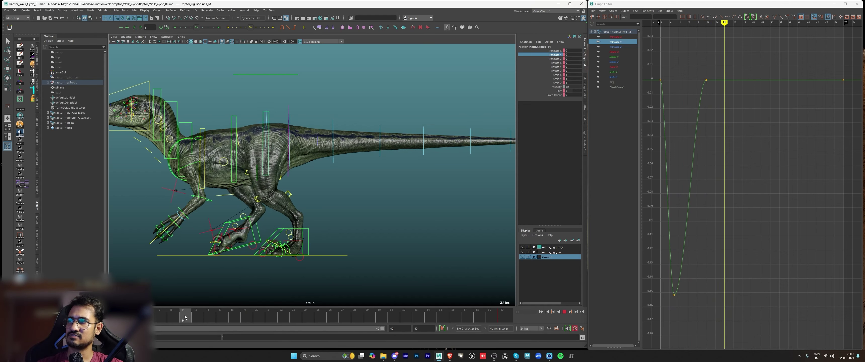
key(alt+v)
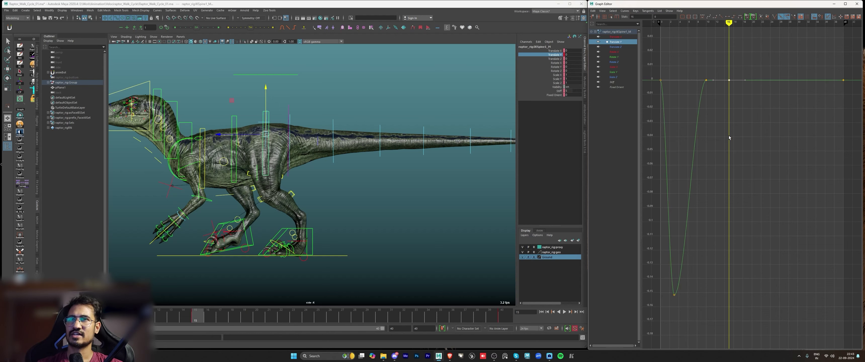
scroll(751, 188, down, 5)
shift+middle_drag(748, 183, 747, 160)
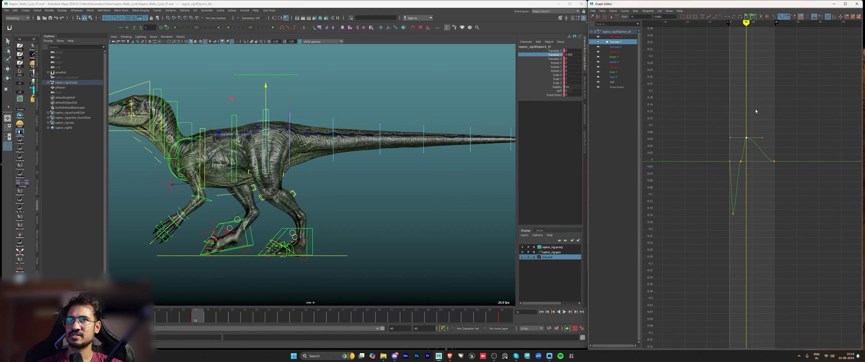
click(776, 216)
key(f)
key(alt+v)
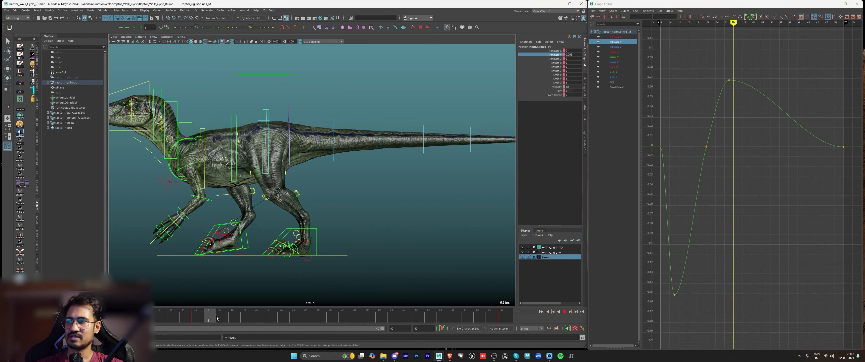
Step: Copy the Translate Y keys from frames 0 to 15 and paste them starting at frame 20 for the second step
scroll(769, 147, down, 3)
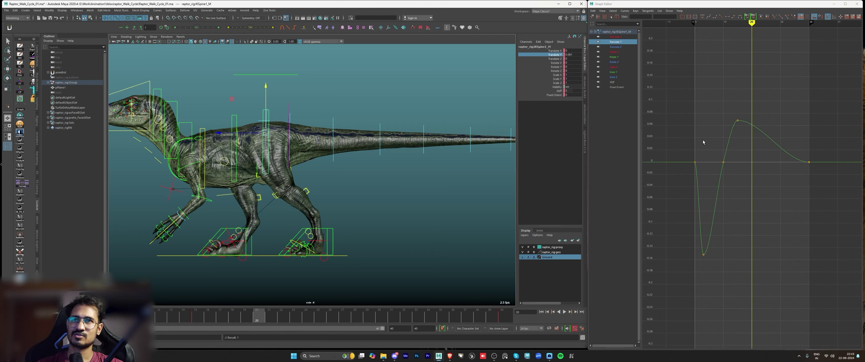
drag(741, 276, 742, 275)
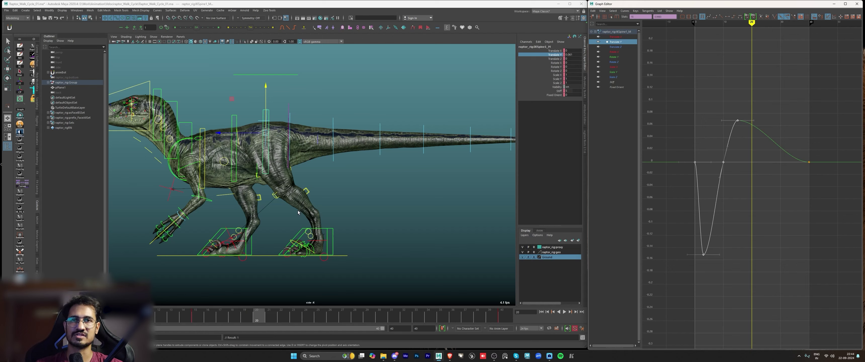
key(alt+v)
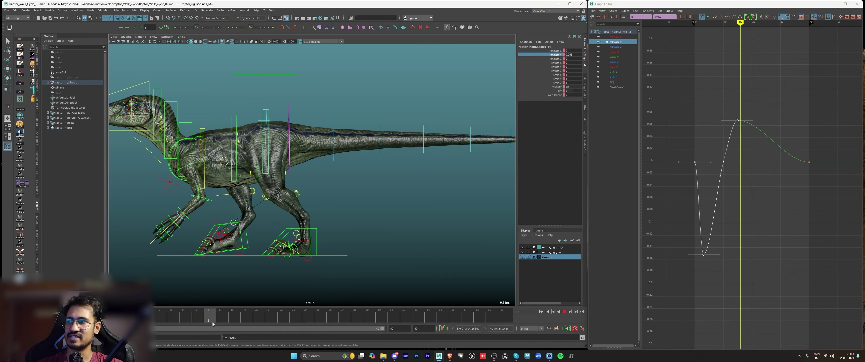
key(alt+v)
click(781, 165)
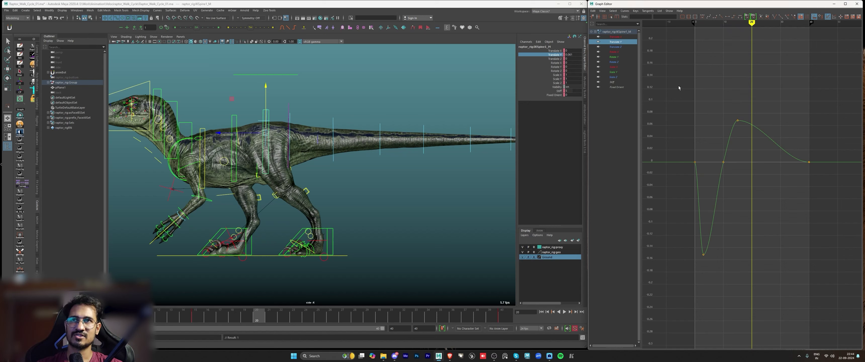
drag(678, 88, 767, 304)
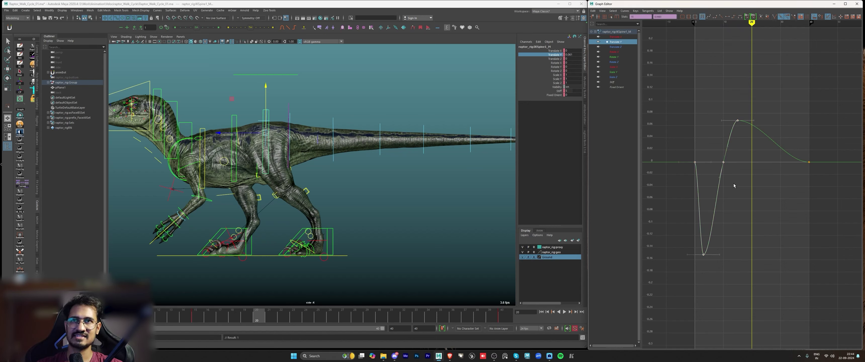
click(754, 197)
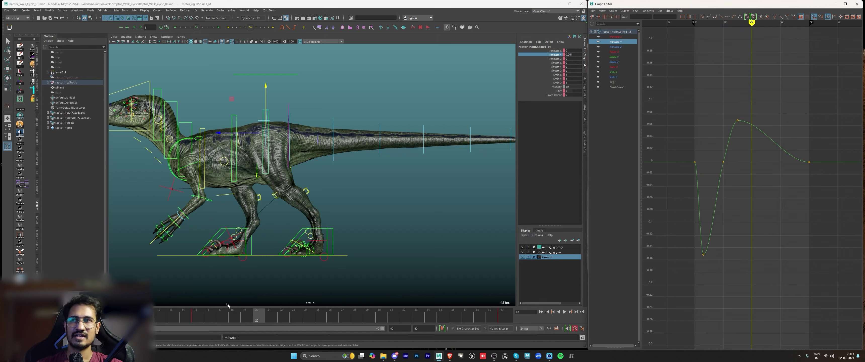
drag(230, 314, 260, 318)
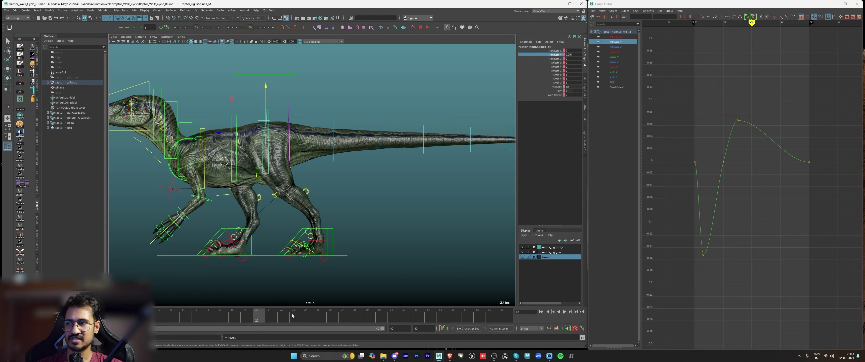
click(780, 213)
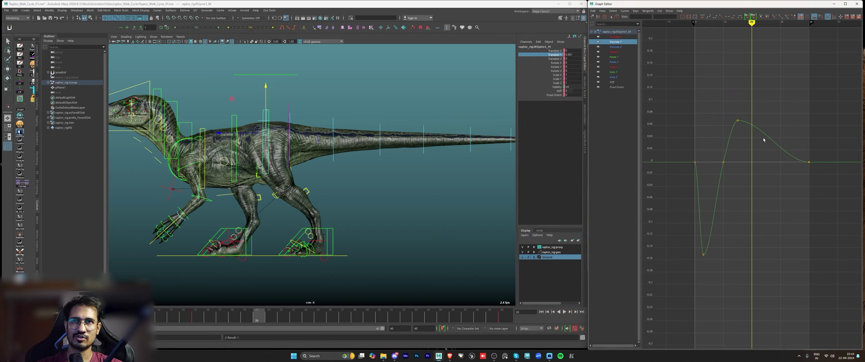
key(ctrl+v)
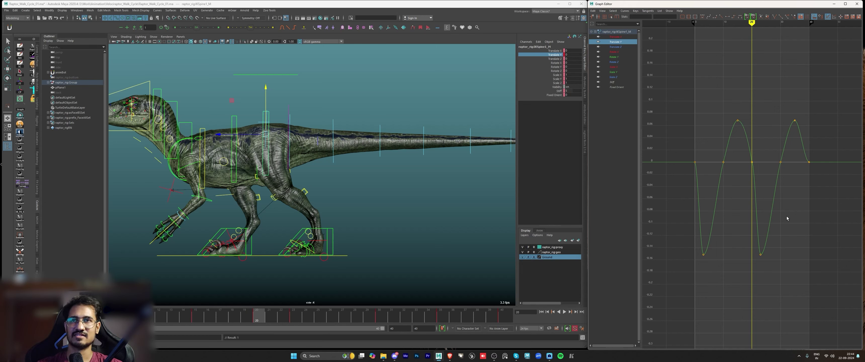
Step: Set the spine control's Translate Y curve to cycle before and after its keys and inspect where the loops meet
key(alt+1)
key(f)
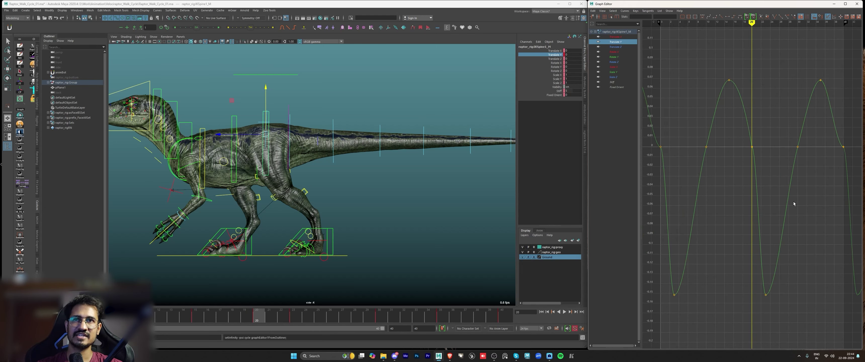
scroll(736, 158, down, 3)
scroll(691, 153, up, 1)
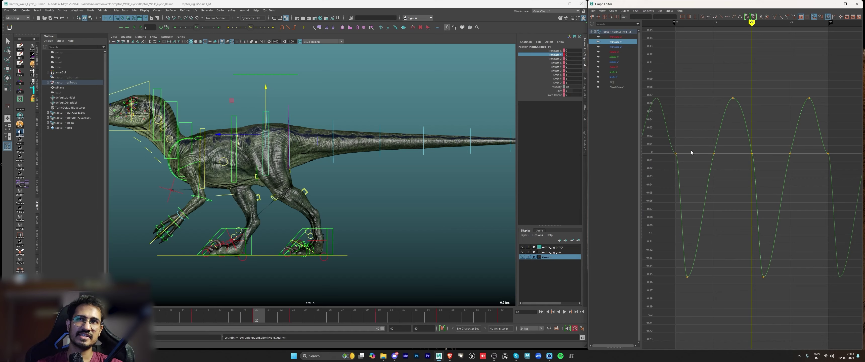
alt+middle_drag(786, 154, 640, 172)
alt+middle_drag(832, 171, 853, 182)
scroll(780, 168, up, 1)
scroll(763, 169, down, 3)
alt+middle_drag(690, 181, 707, 181)
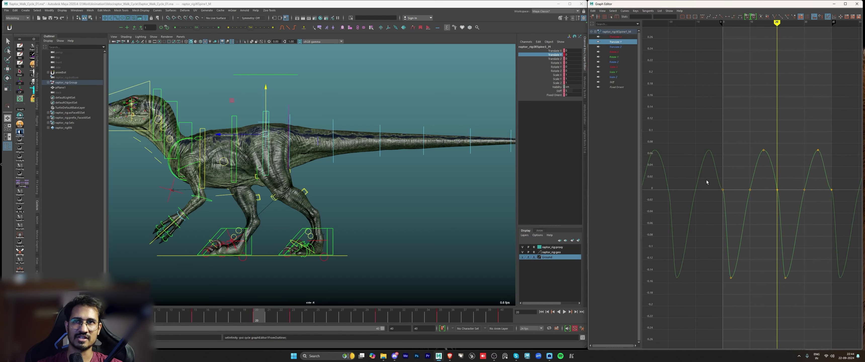
scroll(719, 183, up, 5)
scroll(712, 180, down, 3)
Step: Examine the tangents of the Translate Y curve at its zero-value keys, including frames 0, 10, 20 and 40
drag(692, 171, 706, 198)
key(f)
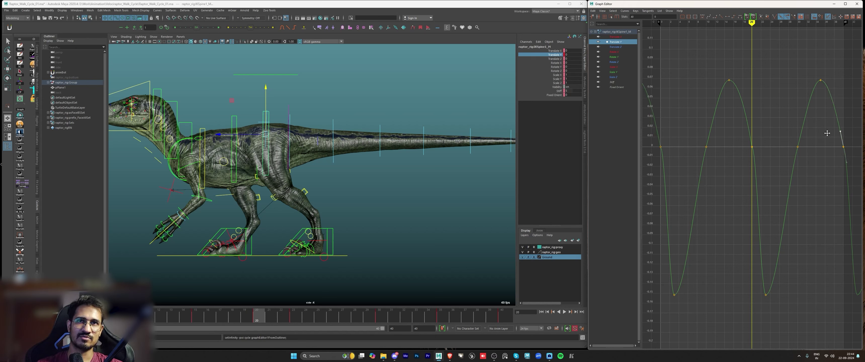
drag(655, 140, 679, 167)
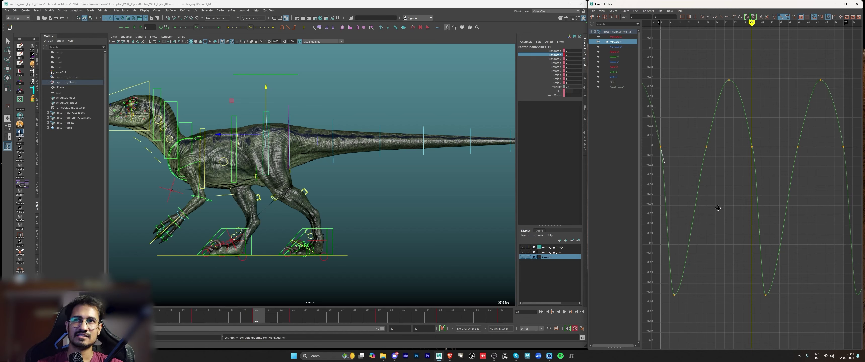
drag(695, 138, 731, 172)
key(f)
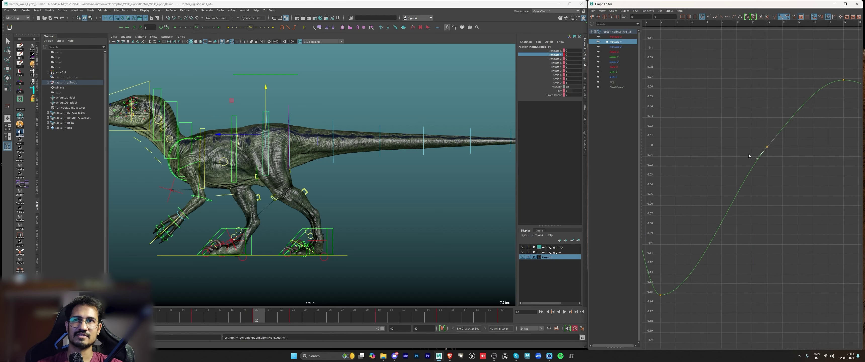
middle_drag(748, 156, 786, 178)
click(788, 180)
key(a)
drag(746, 172, 768, 144)
key(f)
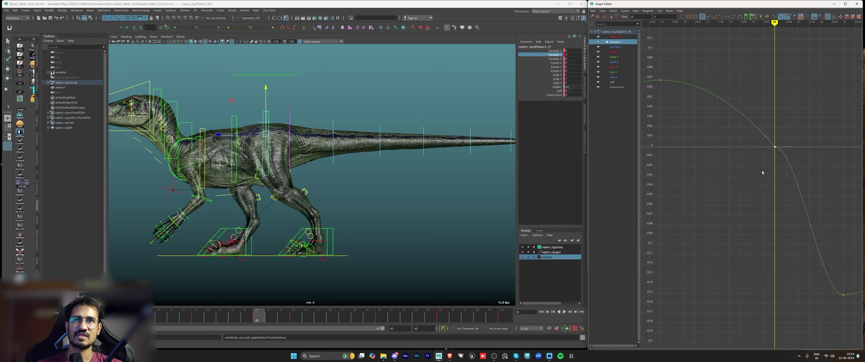
key(shift+a)
click(790, 191)
key(a)
key(f)
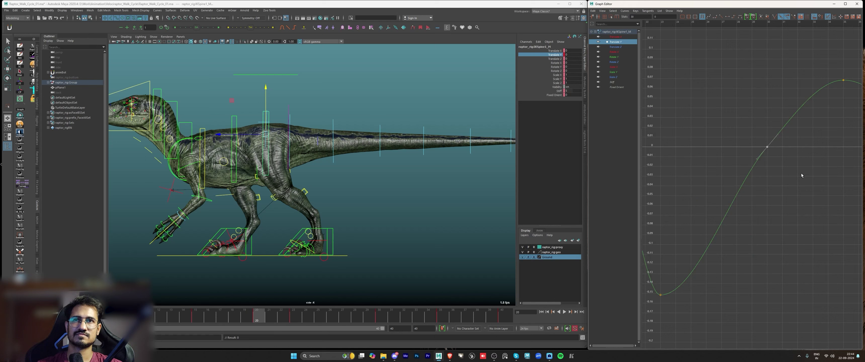
key(a)
Step: Give the low Translate Y keys at frames 3 and 23 sloped tangents so the dips round off smoothly
click(667, 309)
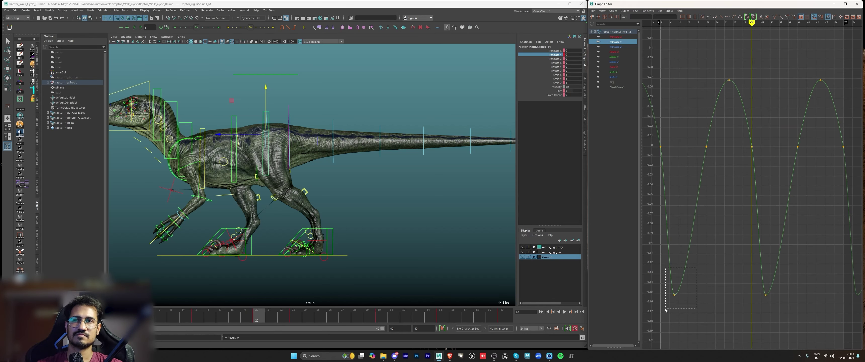
key(f)
middle_drag(775, 222, 778, 251)
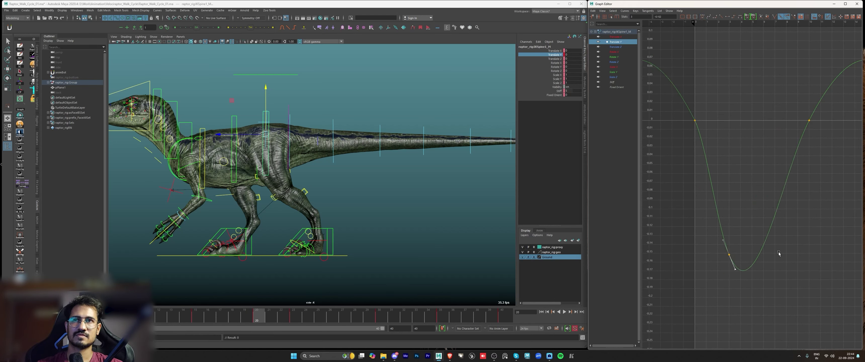
middle_drag(819, 134, 814, 158)
key(a)
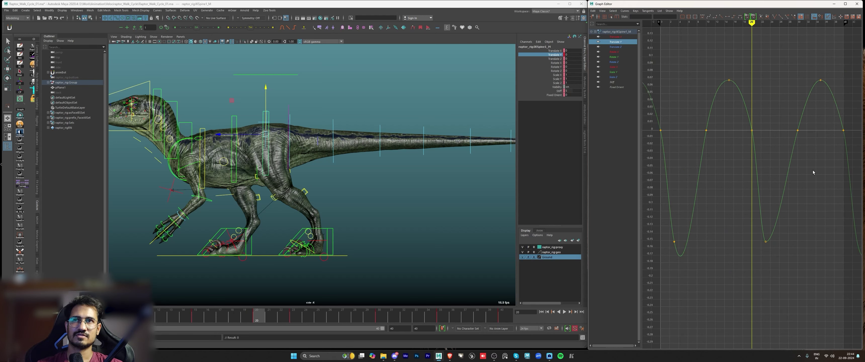
Step: Examine the full Translate Y curve and how its cycle repeats past frame 40
scroll(813, 172, down, 3)
drag(683, 87, 753, 268)
key(ctrl+c)
click(763, 278)
key(ctrl+v)
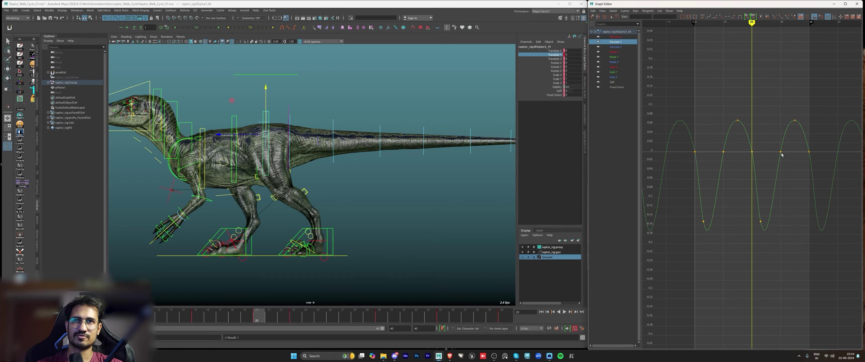
scroll(747, 116, up, 2)
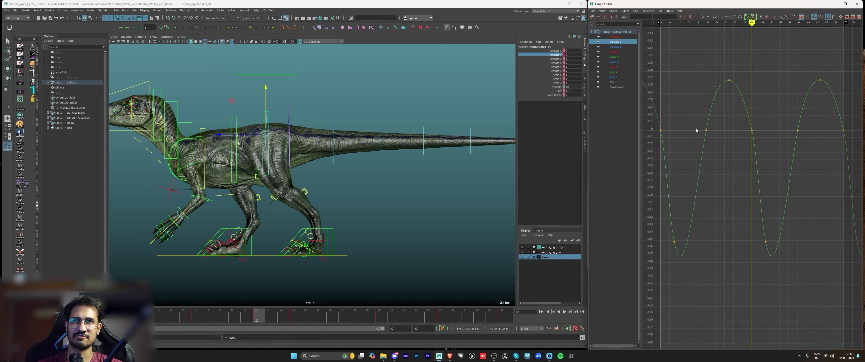
scroll(782, 178, down, 1)
alt+middle_drag(782, 177, 655, 199)
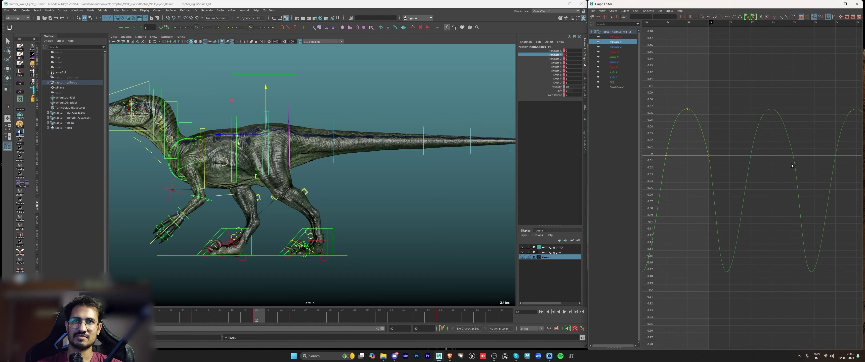
alt+middle_drag(710, 155, 848, 159)
Step: Play and scrub the walk cycle in the side view to check the hip motion up close
key(alt+v)
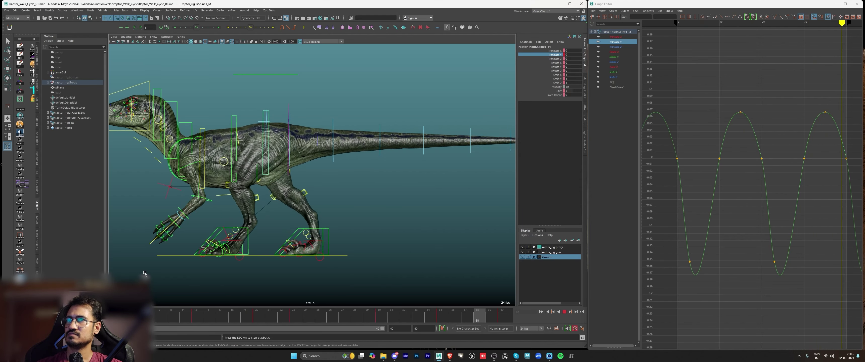
key(Escape)
key(alt+v)
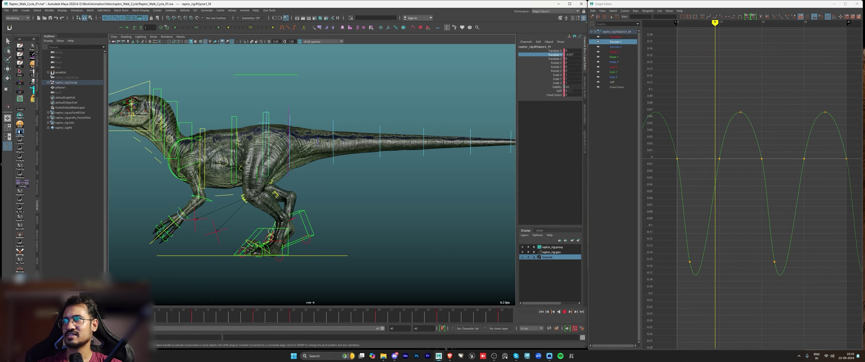
drag(171, 311, 110, 311)
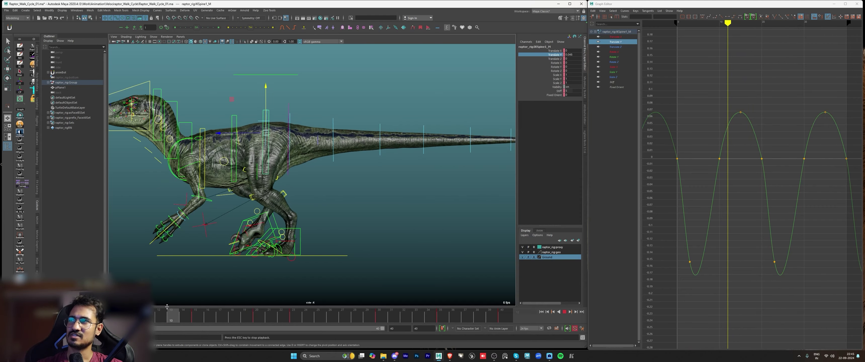
scroll(321, 157, up, 3)
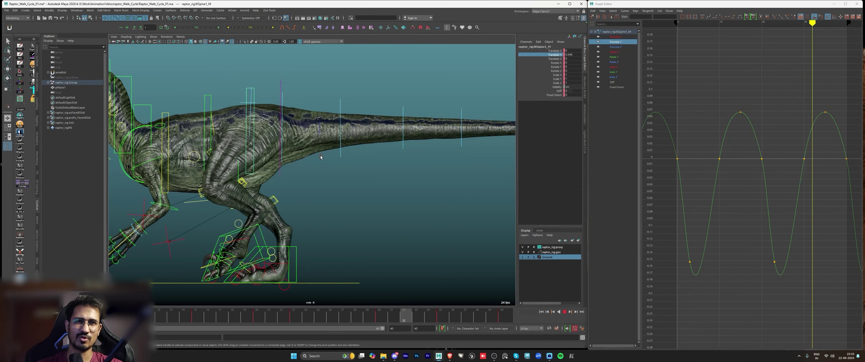
drag(151, 319, 12, 316)
Step: Lower the Translate Y keys at frames 0, 20 and 40 to about -0.03 and play the cycle
drag(683, 149, 671, 166)
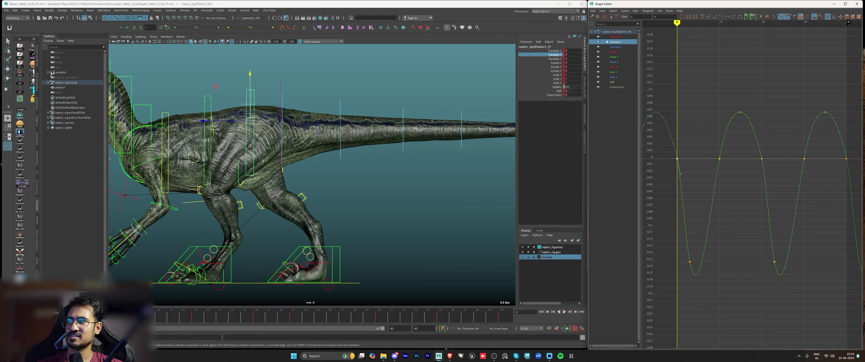
key(alt+v)
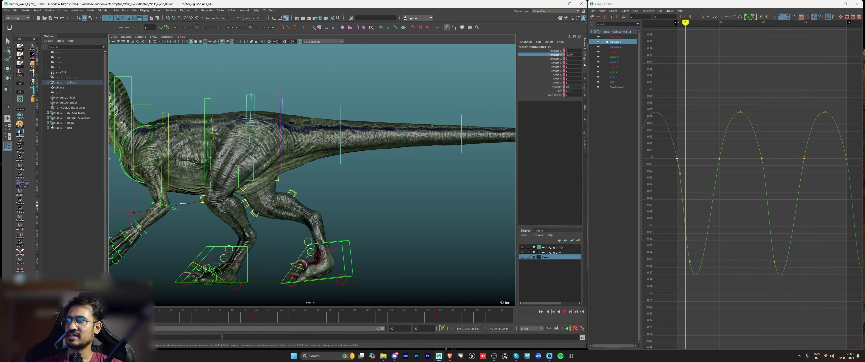
key(alt+v)
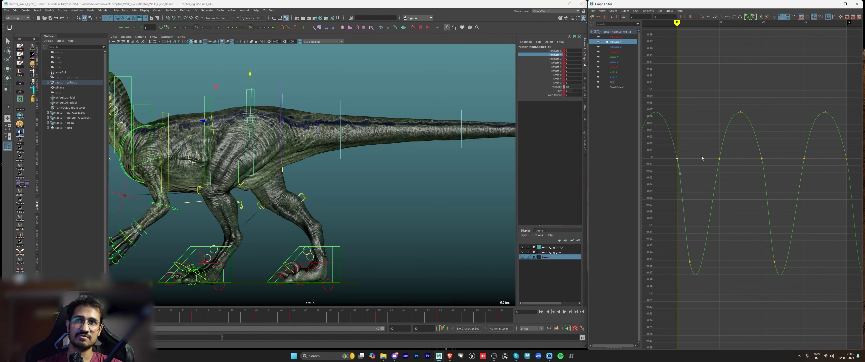
drag(761, 171, 766, 155)
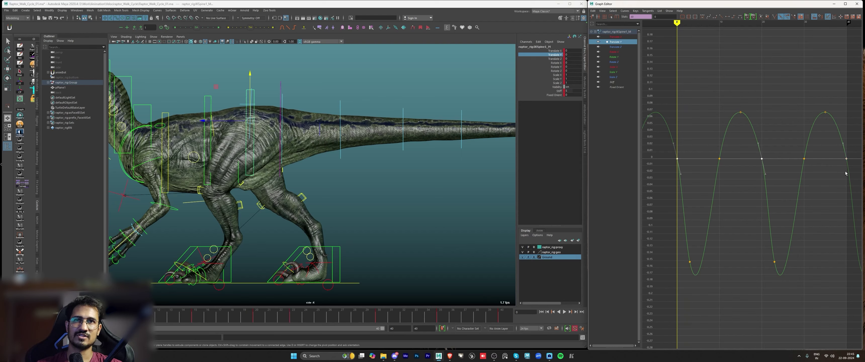
shift+middle_drag(846, 173, 845, 185)
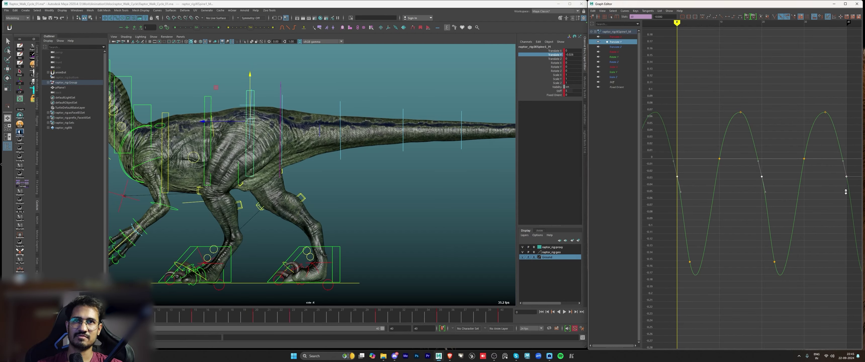
click(770, 229)
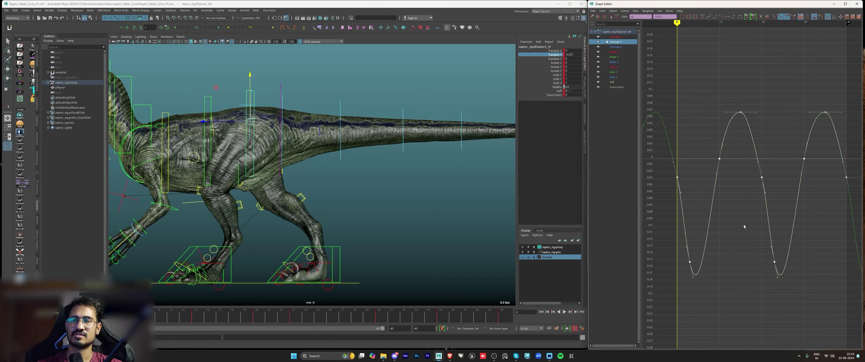
click(744, 226)
middle_click(400, 280)
key(alt+v)
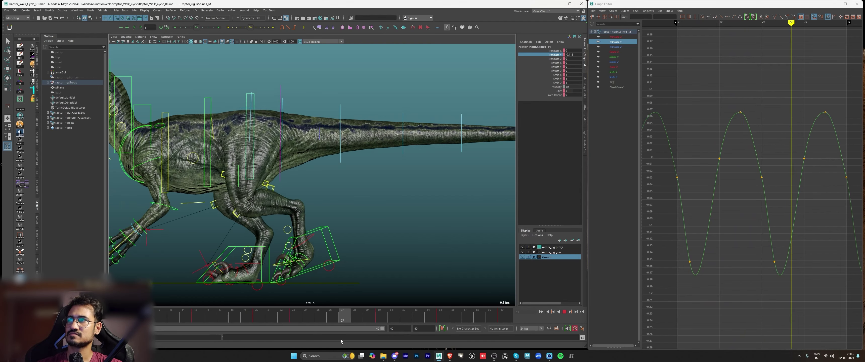
Step: Lower the Translate Y keys at frames 10 and 30 to about -0.02 and preview the motion
drag(313, 326, 381, 324)
drag(708, 167, 832, 139)
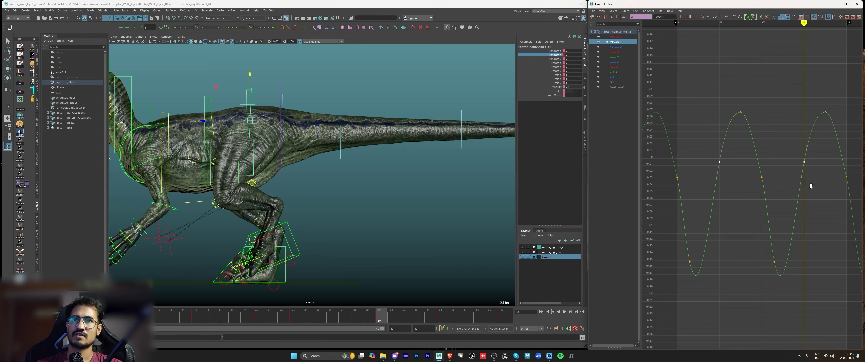
mouse_move(810, 185)
shift+middle_down()
mouse_move(810, 208)
mouse_move(811, 195)
shift+middle_up()
key(alt+v)
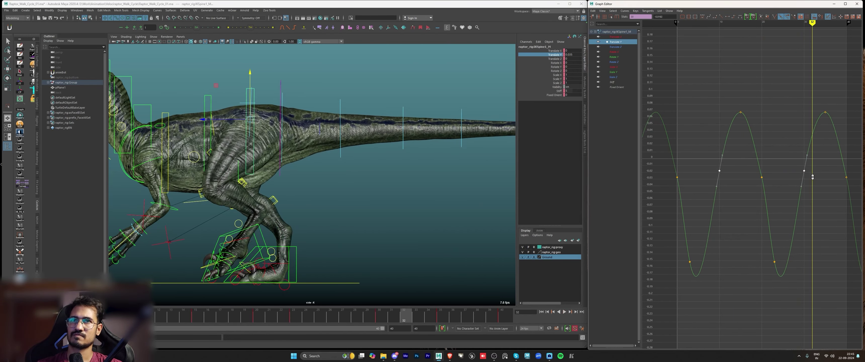
Step: Check the whole raptor's walk in playback and save the scene
alt+right_drag(420, 203, 275, 170)
key(alt+1)
key(alt+1)
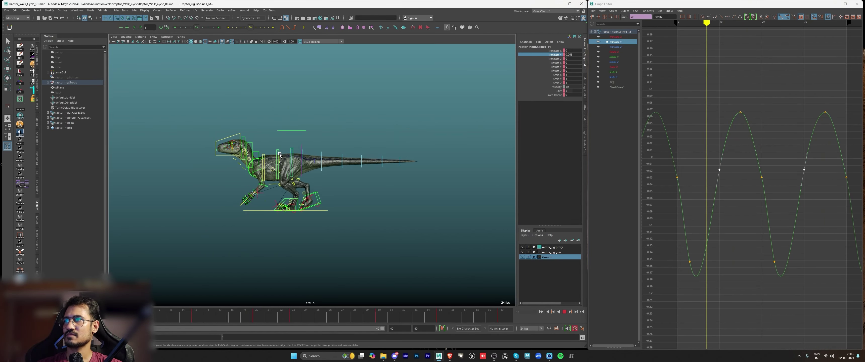
key(ctrl+s)
Step: Try rotating the spine control above the hips at frame 15 in the side view
scroll(292, 137, up, 5)
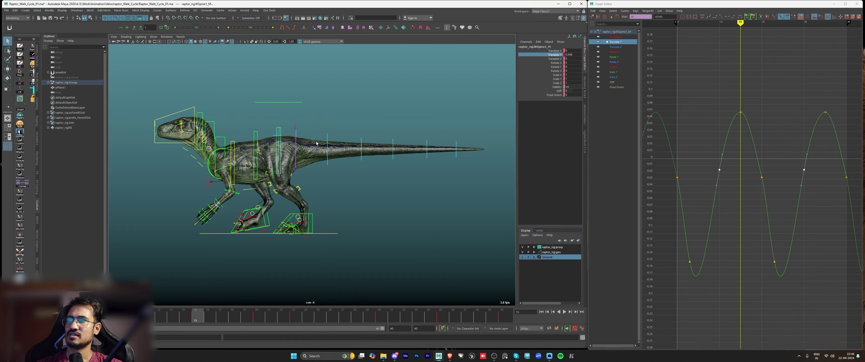
key(w)
click(305, 137)
click(305, 137)
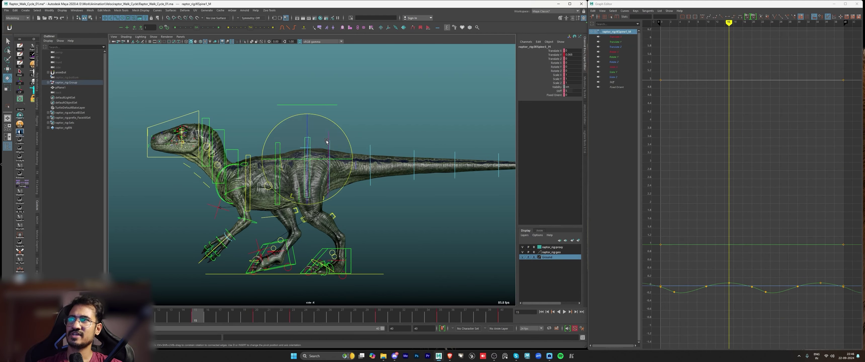
key(e)
drag(336, 123, 346, 138)
key(ctrl+z)
Step: Show only the spine control's Rotate X curve, return to frame 0 and review the walk in playback
click(556, 62)
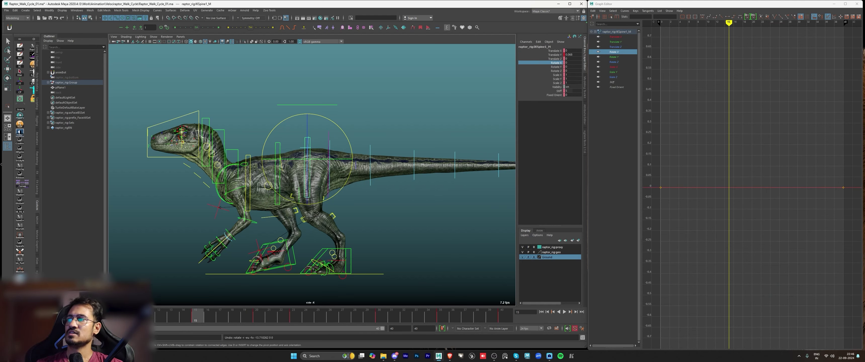
key(alt+shift+v)
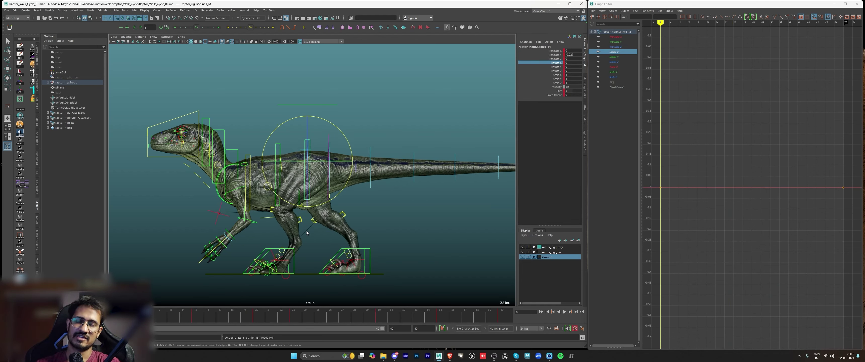
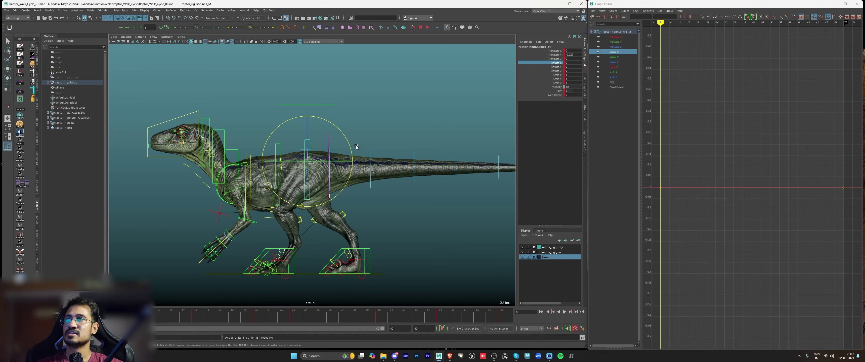
key(alt+v)
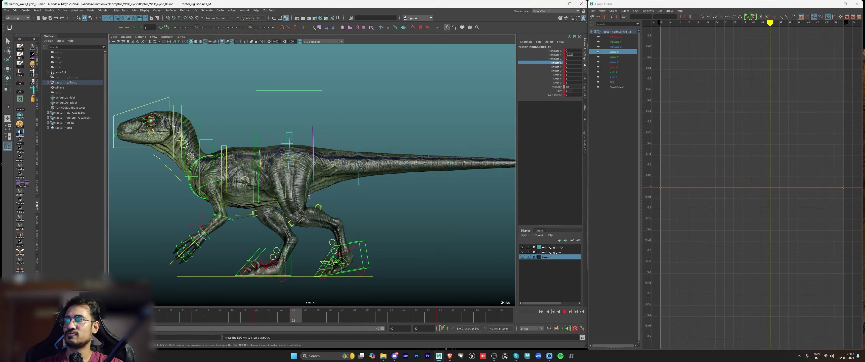
key(alt+shift+v)
key(e)
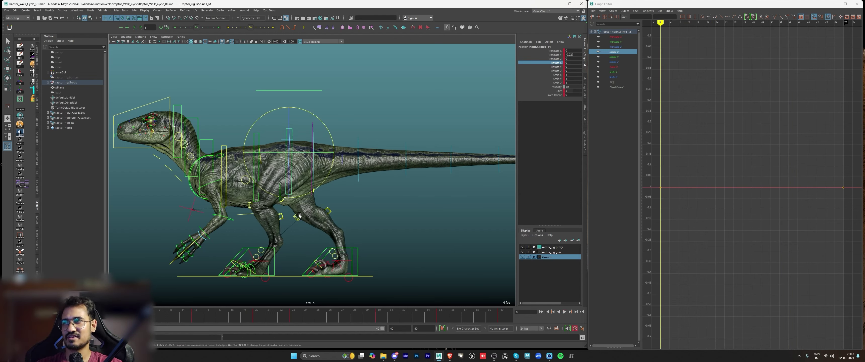
click(555, 67)
click(556, 63)
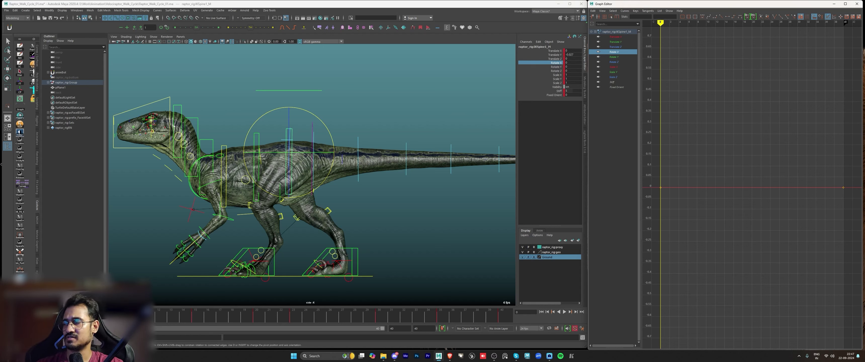
mouse_move(311, 203)
mouse_down()
mouse_move(341, 203)
mouse_move(311, 203)
mouse_up()
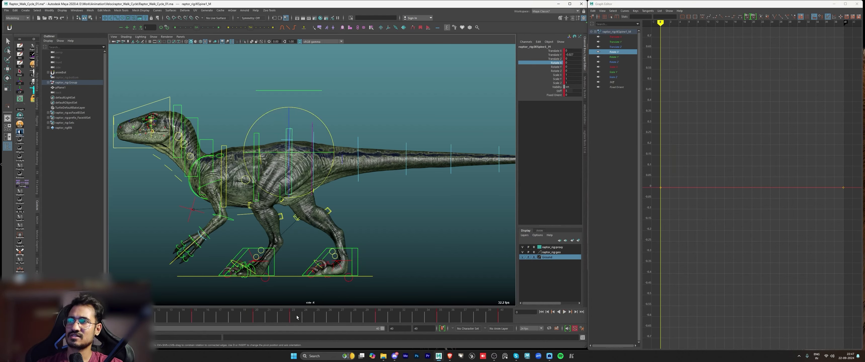
key(alt+v)
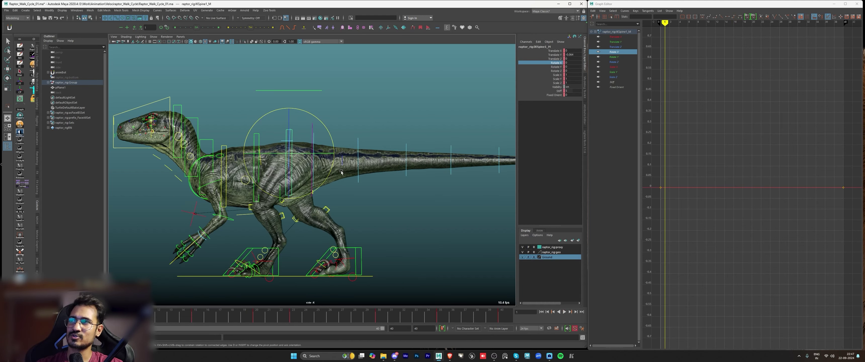
Step: Try rotating the spine control to lift the tail at frame 1, undo it and review the walk in playback
drag(329, 136, 325, 127)
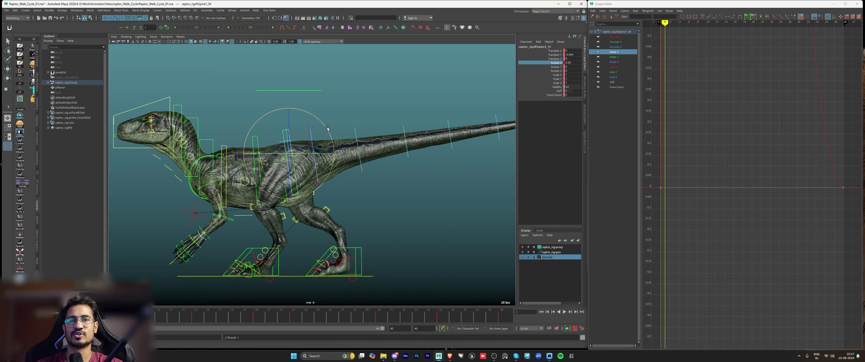
key(ctrl+z)
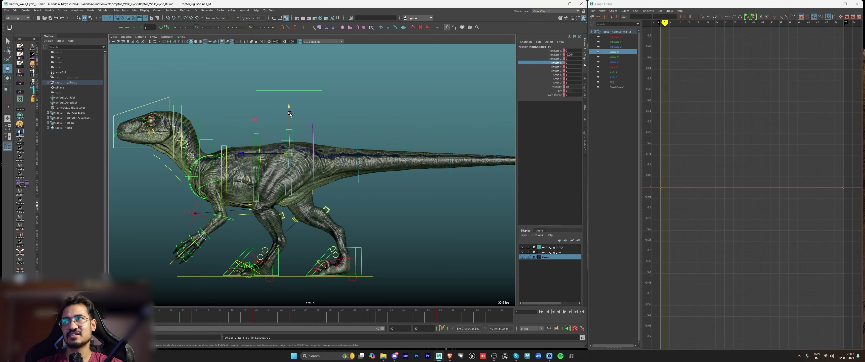
key(alt+v)
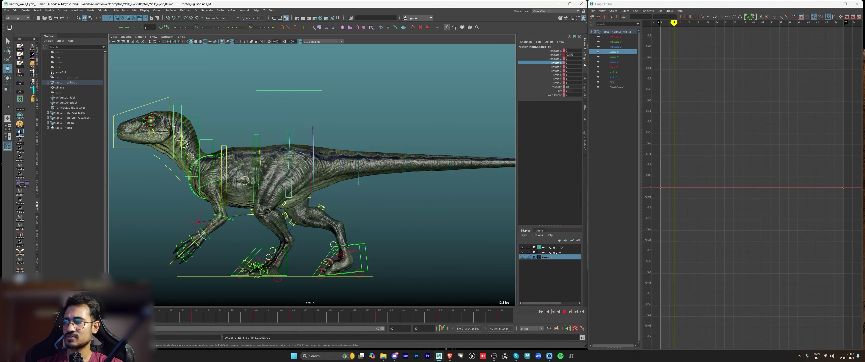
key(Escape)
key(alt+shift+v)
Step: Rotate the spine control at frame 0 so the tail drops, with Rotate X about -9, and copy that key to frame 40
key(e)
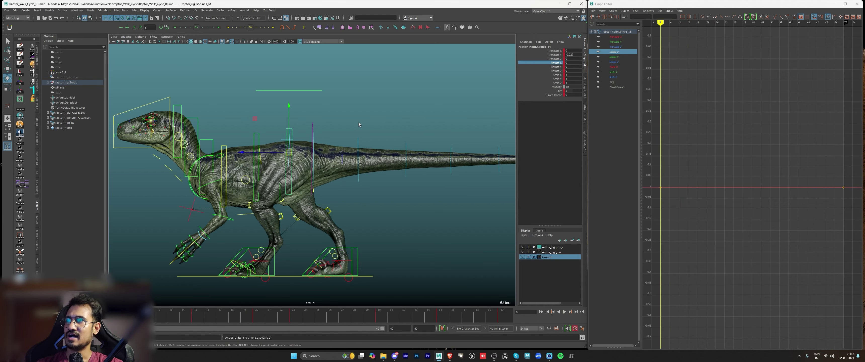
drag(322, 125, 331, 141)
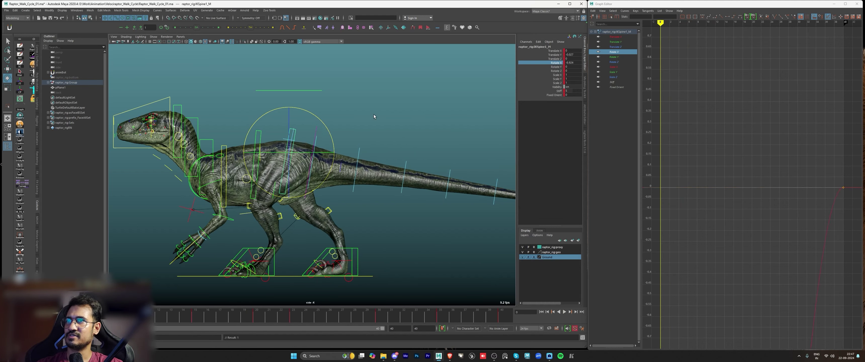
click(554, 67)
click(555, 63)
key(f)
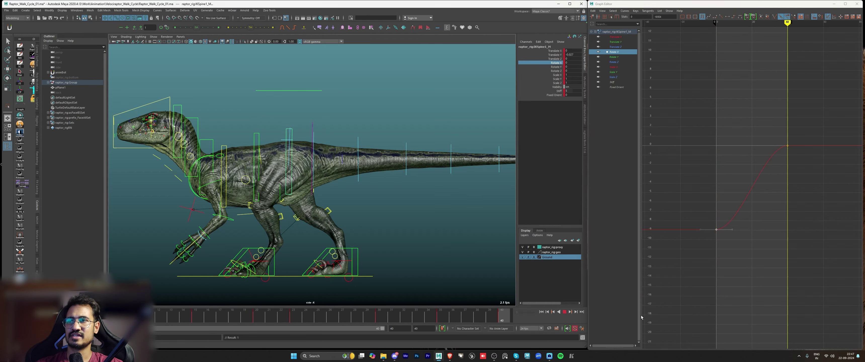
click(788, 247)
key(ctrl+v)
key(f)
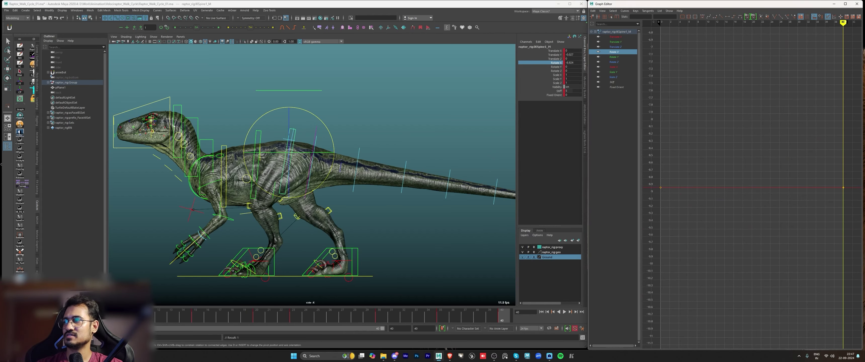
Step: Rotate the spine control at frame 5 until the tail is roughly level
key(alt+v)
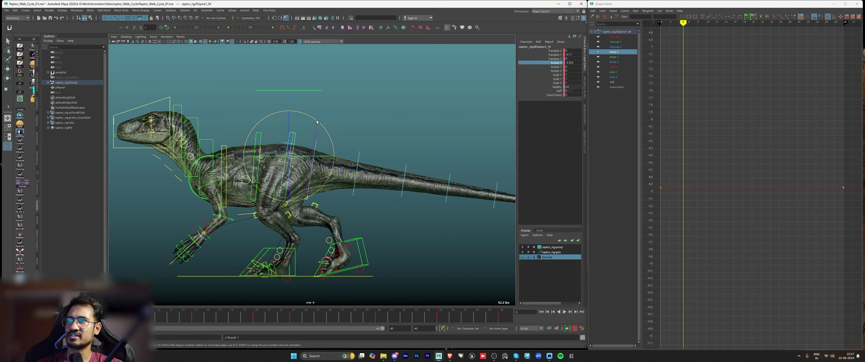
drag(317, 122, 304, 117)
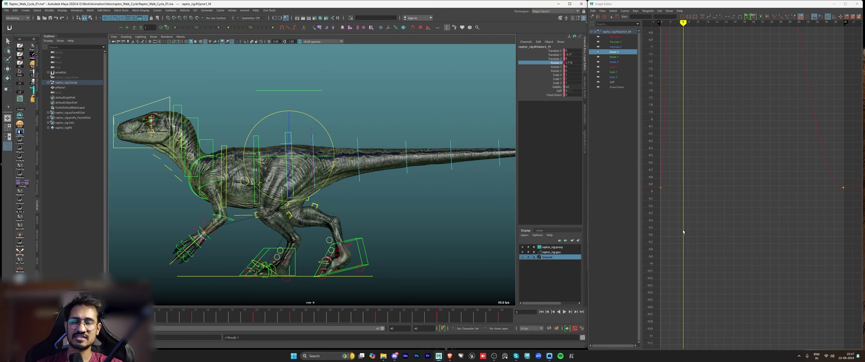
key(f)
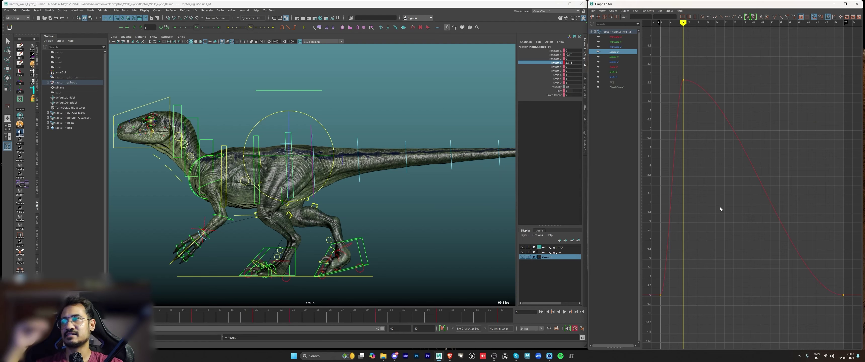
Step: Add a Rotate X key at frame 9, raise it above the frame 5 key and preview the tail motion
key(alt+v)
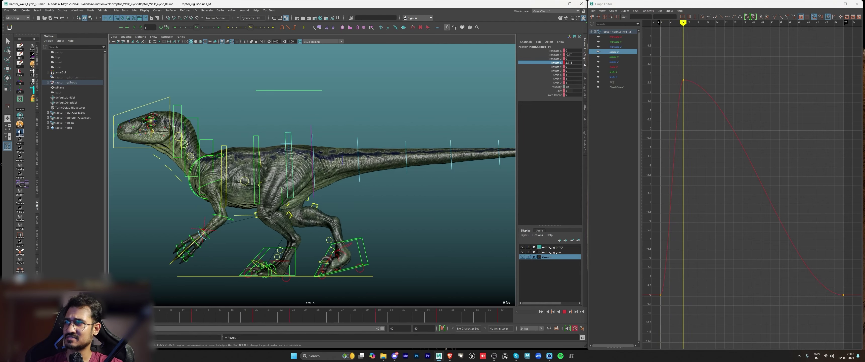
key(alt+v)
key(i)
middle_click(702, 153)
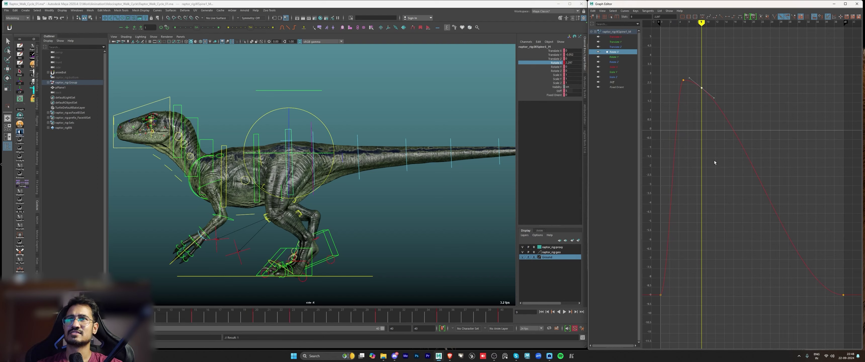
middle_drag(714, 172, 711, 112)
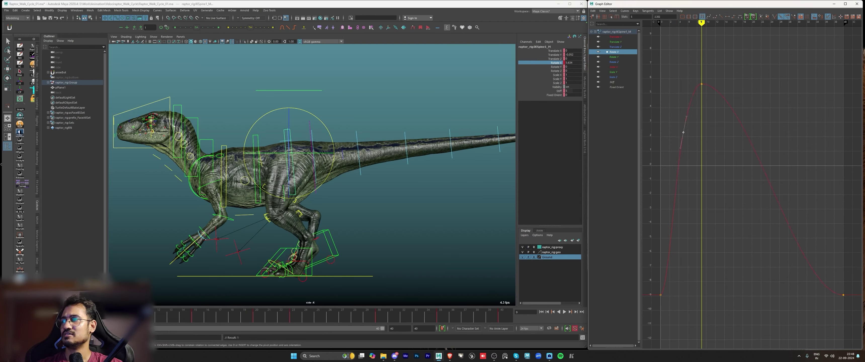
key(alt+v)
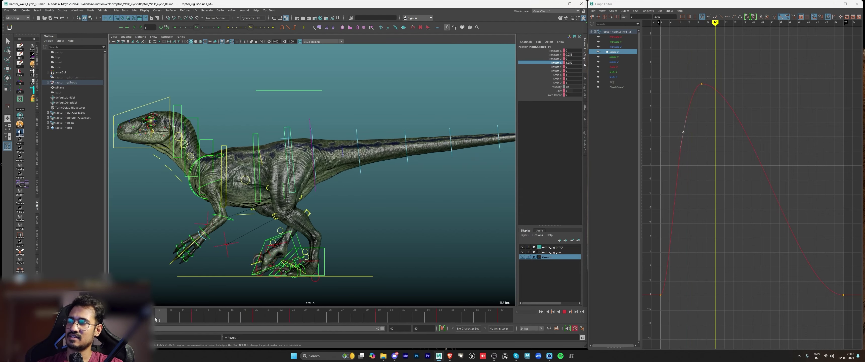
key(Escape)
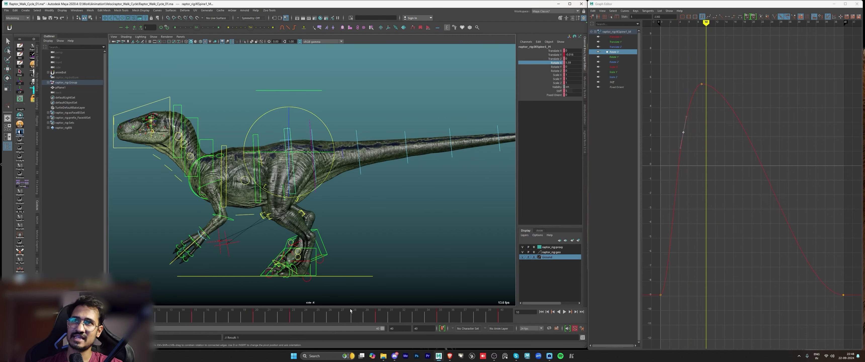
Step: Copy the Rotate X keys at frames 0, 5 and 9 and paste them from frame 20 onward
drag(350, 311, 262, 315)
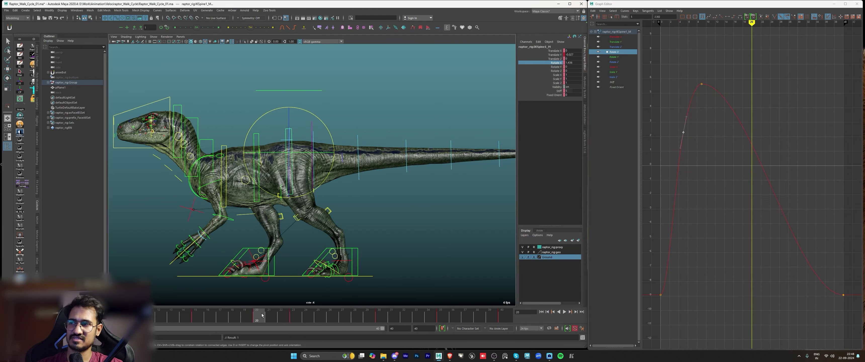
key(f)
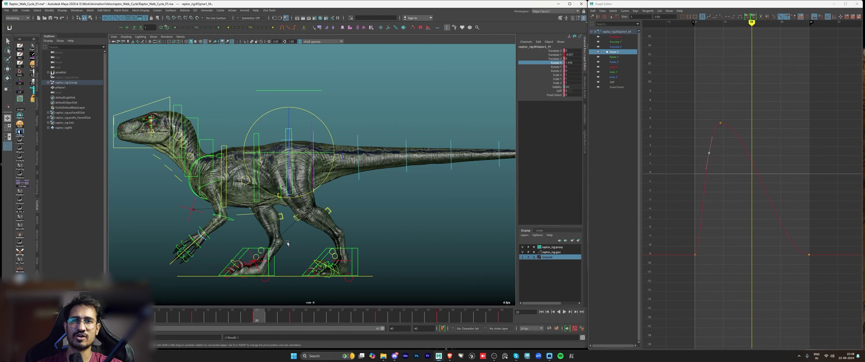
click(685, 277)
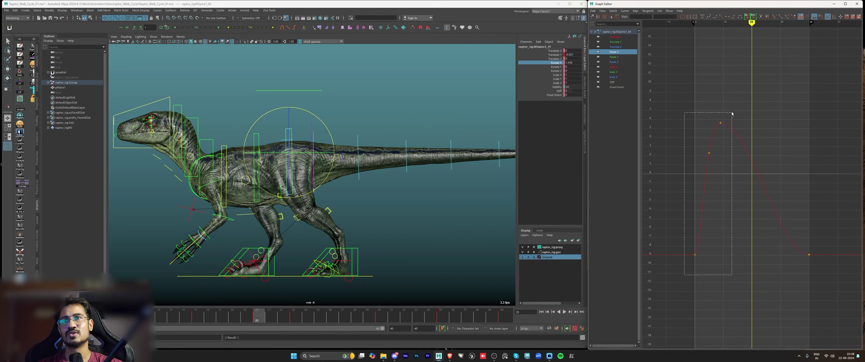
drag(732, 114, 728, 121)
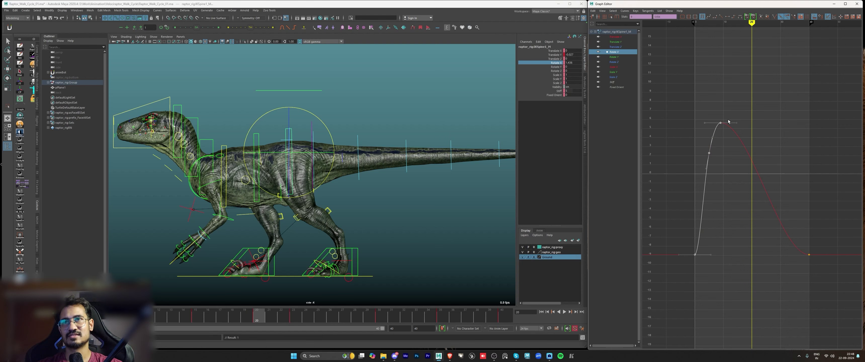
click(740, 202)
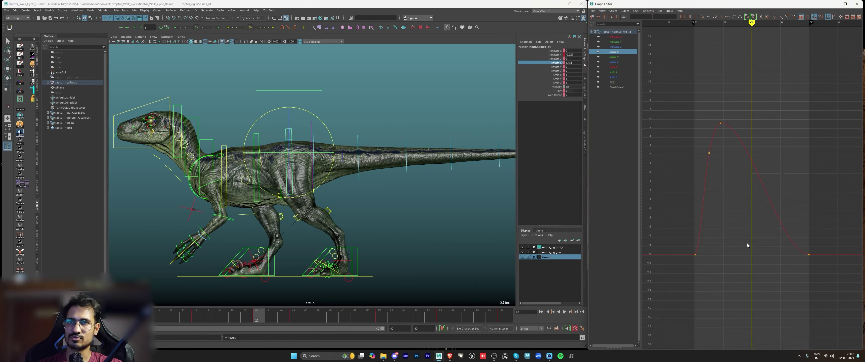
key(ctrl+v)
key(a)
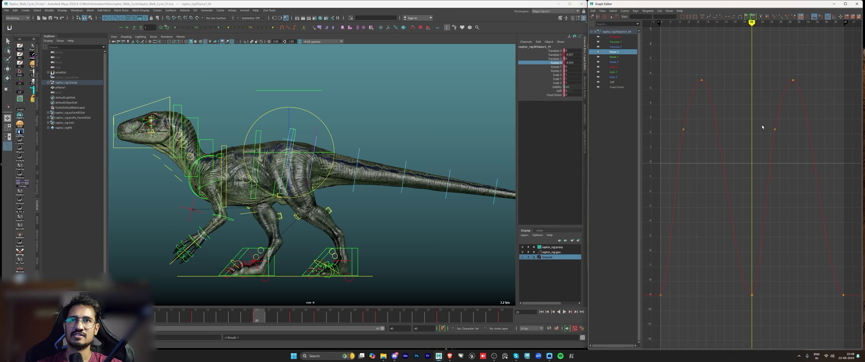
Step: Review the looping spine and tail motion in playback with the whole raptor in view
scroll(762, 169, down, 1)
key(alt+v)
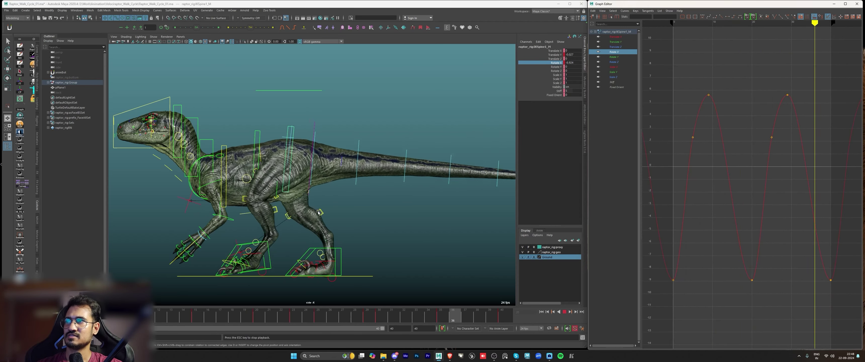
key(alt+1)
scroll(253, 184, down, 8)
key(alt+1)
alt+right_drag(253, 184, 368, 209)
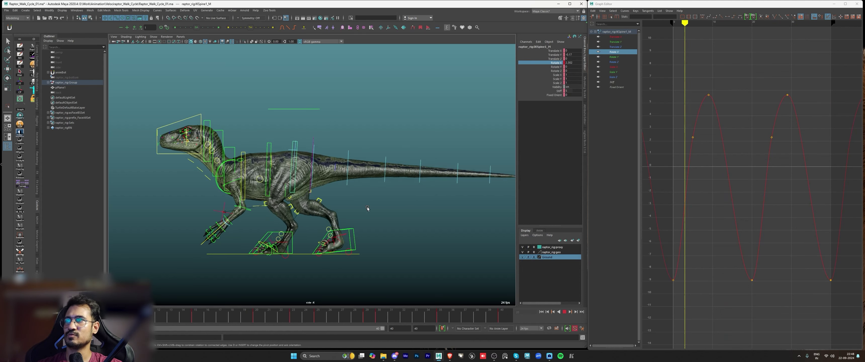
key(alt+v)
key(alt+v)
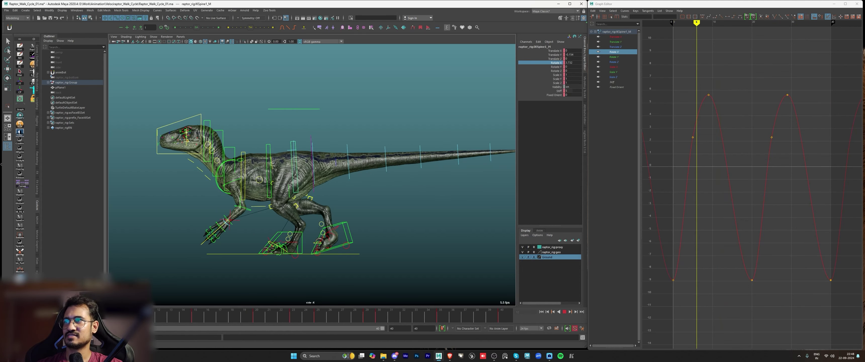
key(Escape)
Step: Scale the Rotate X curve down from its peaks, keeping the low keys in place, and preview the result
drag(677, 65, 830, 147)
alt+right_drag(766, 139, 742, 225)
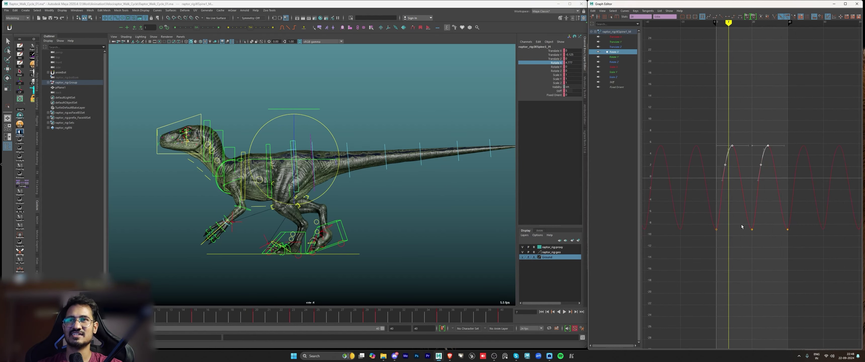
click(610, 17)
key(f)
drag(752, 83, 760, 153)
key(w)
key(alt+v)
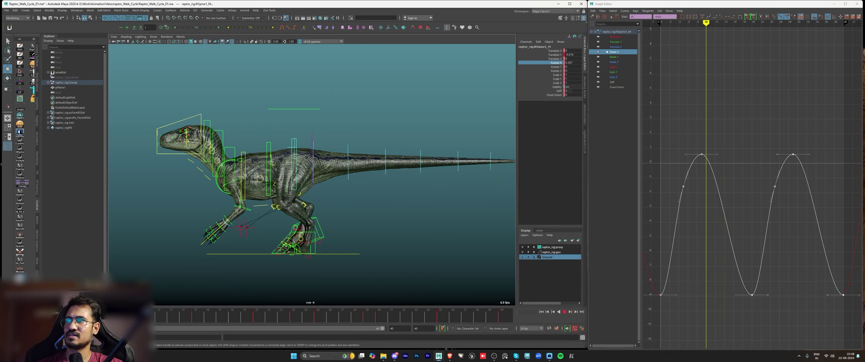
Step: Key the spine control at frame 17 and tilt the tangents of the Rotate X key at frame 20
drag(183, 298, 222, 310)
key(s)
drag(721, 288, 741, 267)
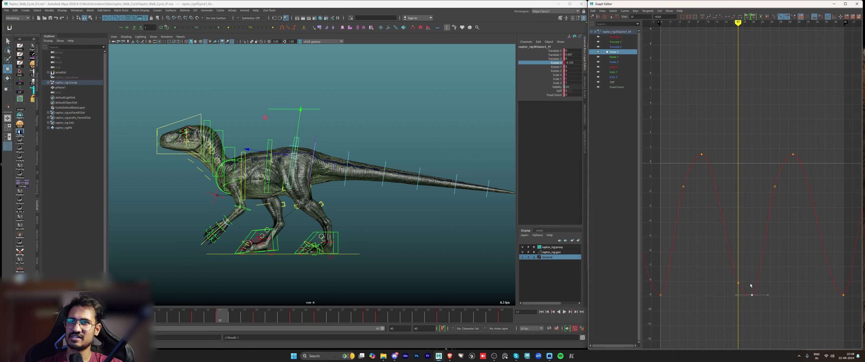
drag(201, 319, 271, 335)
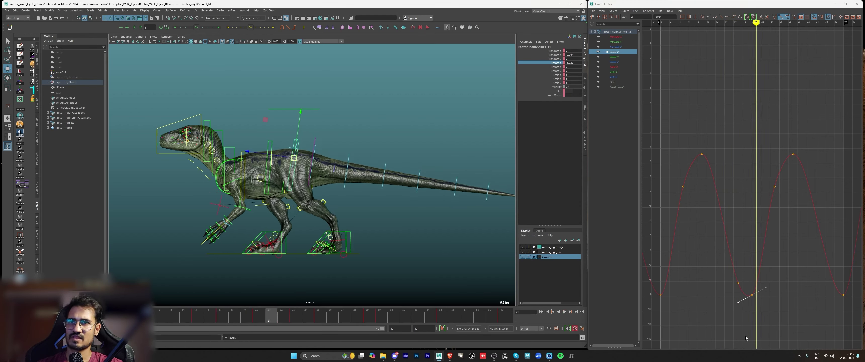
Step: Shift the lowest Rotate X keys at frames 0, 20 and 40 one frame earlier and preview the walk
click(676, 309)
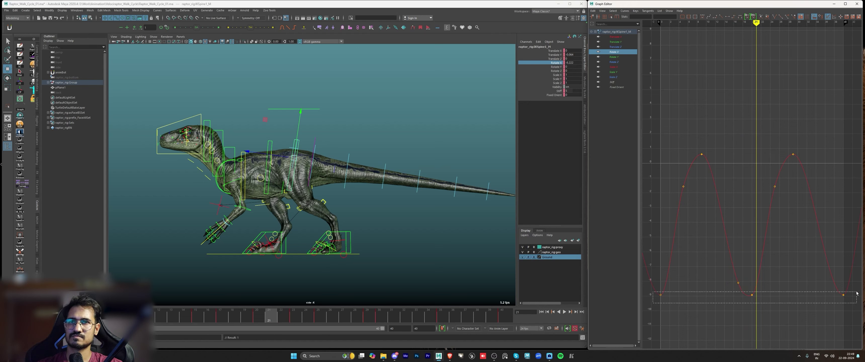
shift+middle_drag(801, 285, 795, 285)
drag(194, 317, 298, 330)
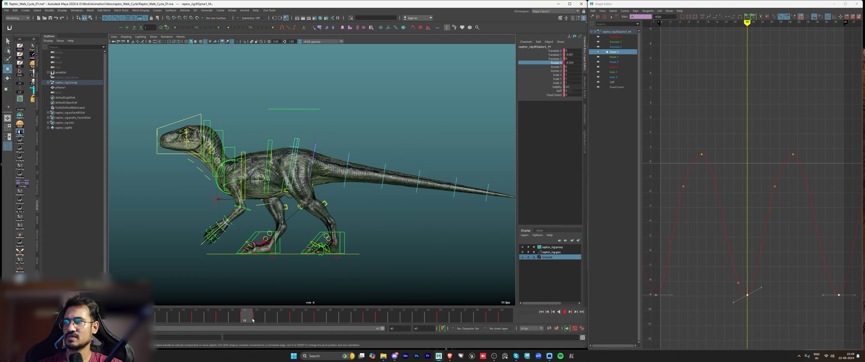
key(alt+v)
Step: Key the spine control at frame 20, copy the Rotate X key to frames 40 and 0, and remove the key before frame 0
click(788, 296)
key(s)
key(a)
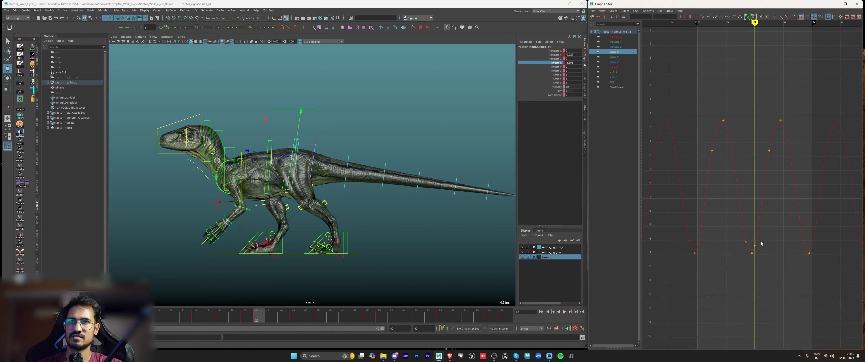
click(501, 317)
click(804, 284)
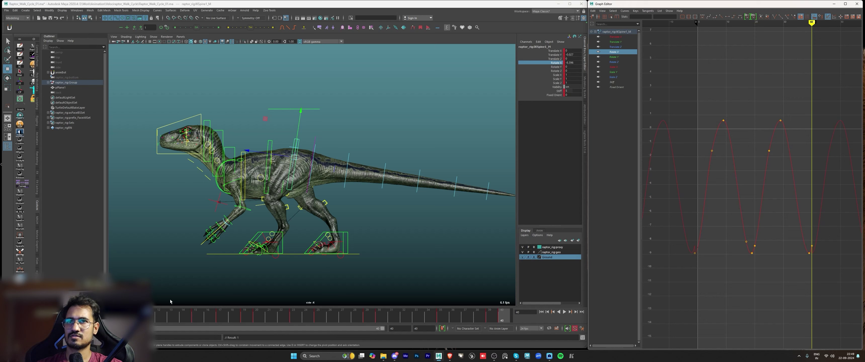
key(alt+shift+v)
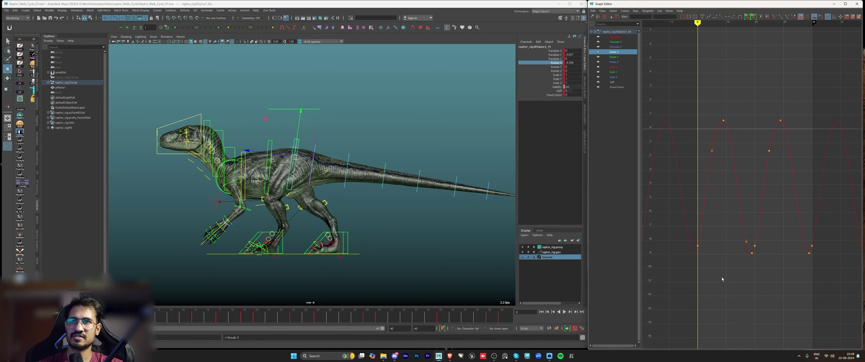
Step: Replace the spine control's Rotate X keys from frame 20 to 40 with a copy of the curve's first-half keys
key(a)
click(259, 316)
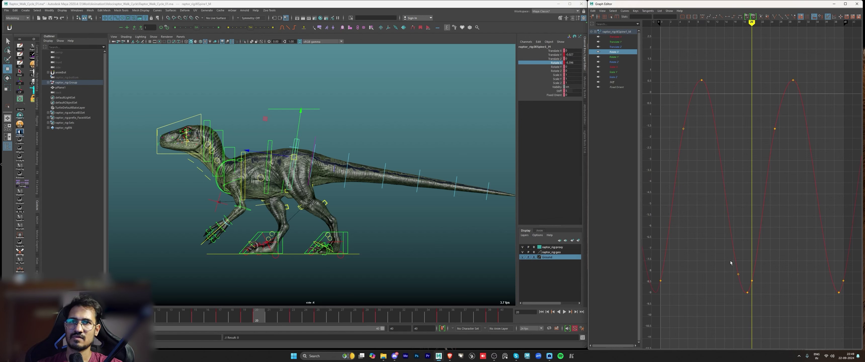
drag(735, 324, 753, 330)
click(771, 321)
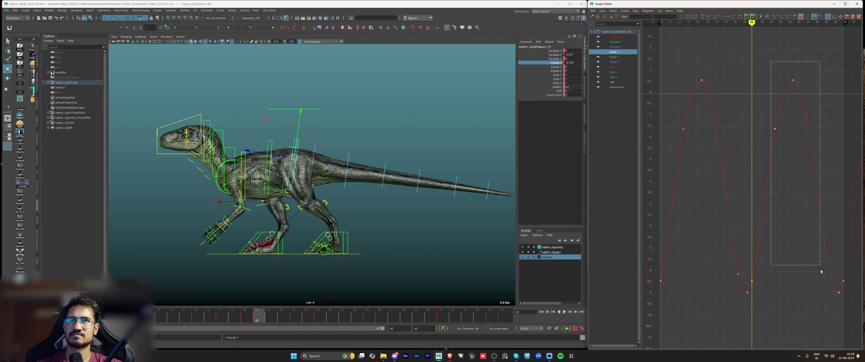
drag(821, 272, 848, 336)
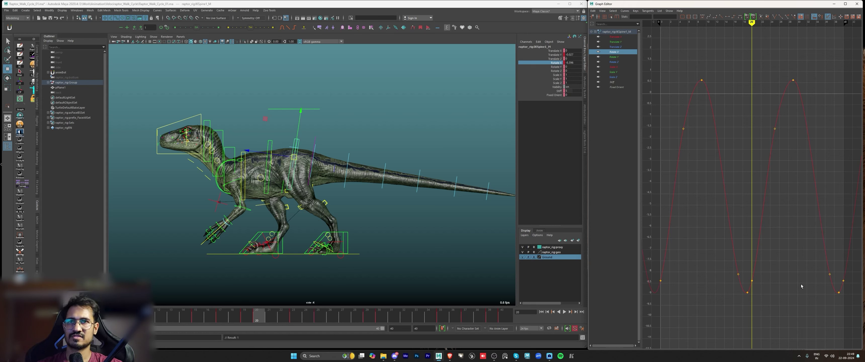
drag(782, 94, 844, 336)
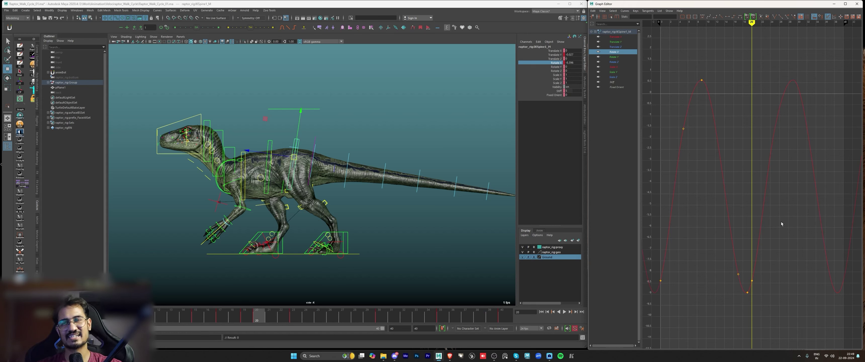
key(ctrl+z)
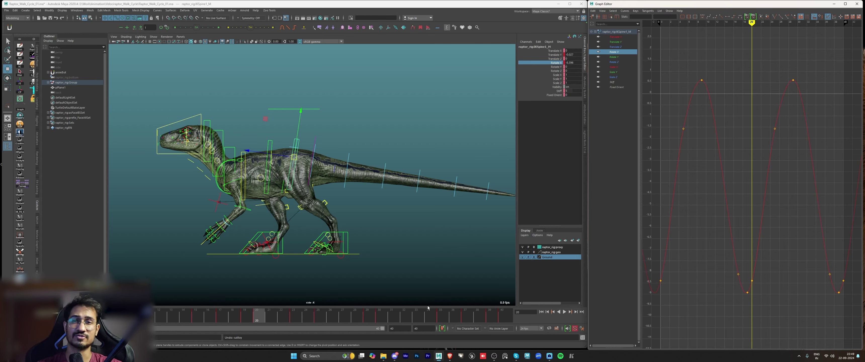
Step: Play the walk cycle and check the body and tail motion both up close and at full length
key(alt+v)
scroll(430, 261, up, 3)
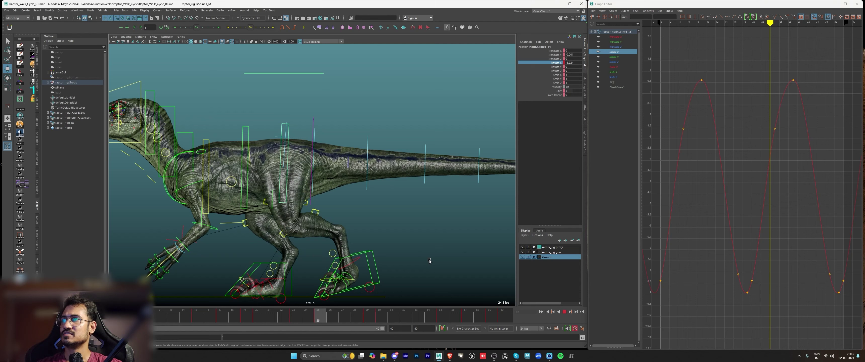
scroll(404, 244, down, 5)
scroll(435, 230, up, 3)
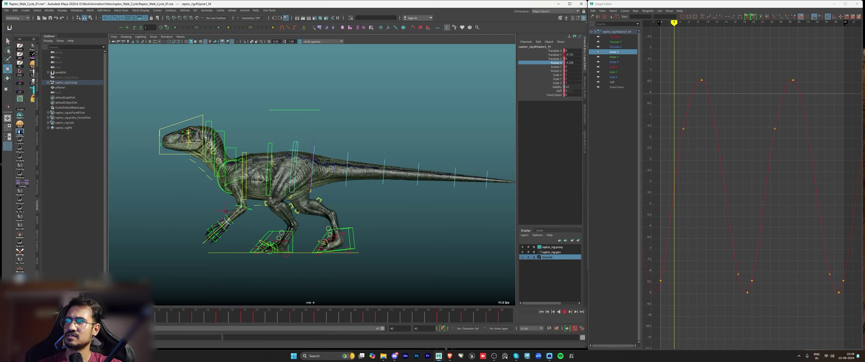
key(Escape)
Step: Raise the two lowest Translate Y keys of the spine control, shift them one frame earlier, and preview the walk
click(555, 55)
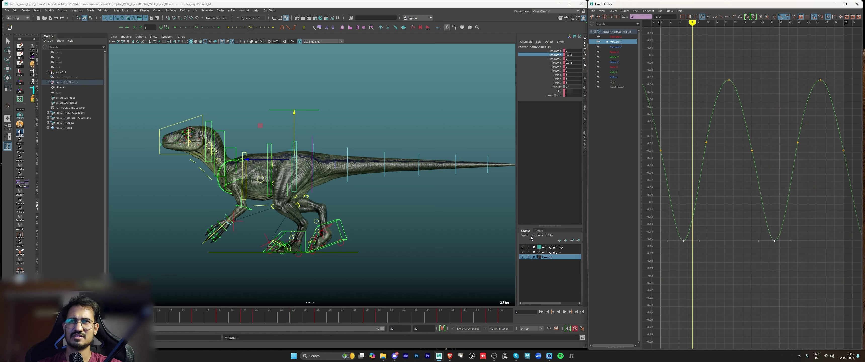
key(alt+v)
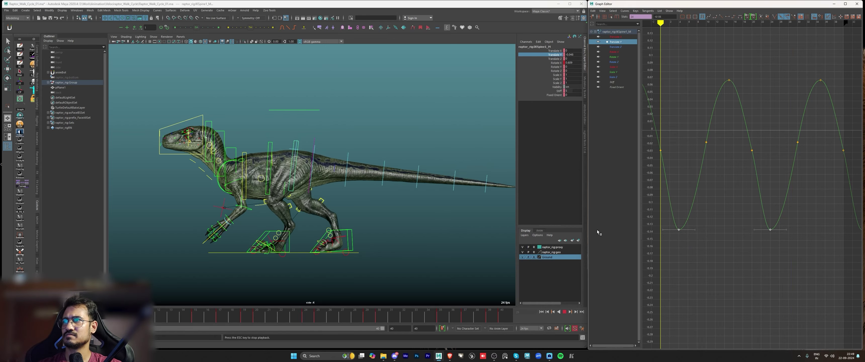
scroll(393, 224, up, 3)
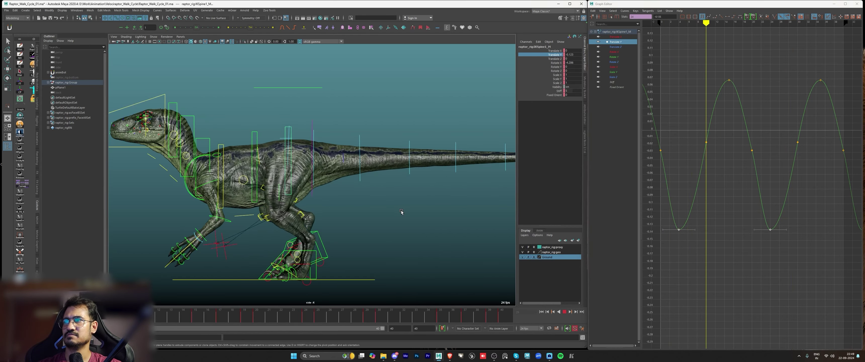
key(Escape)
Step: Hide the grid in the top view and play the walk cycle from above with the spine control selected
click(376, 117)
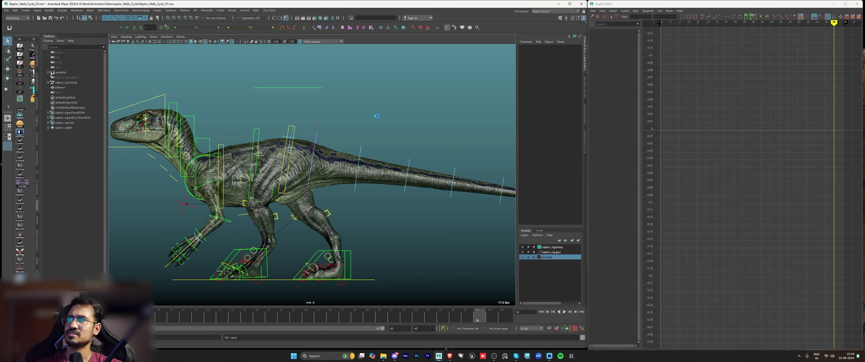
key(w)
click(289, 127)
key(space)
key(space)
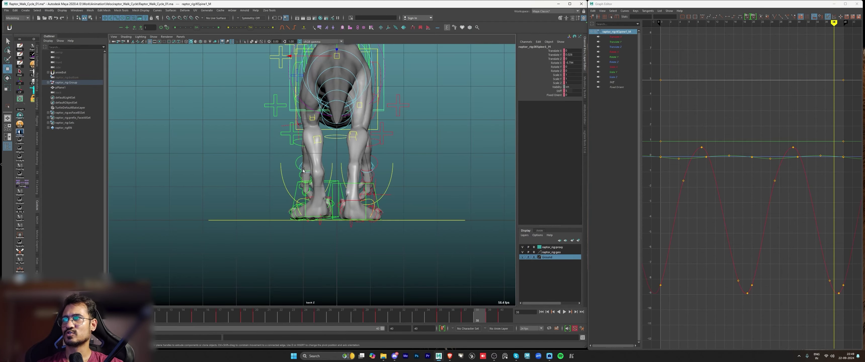
key(space)
key(space)
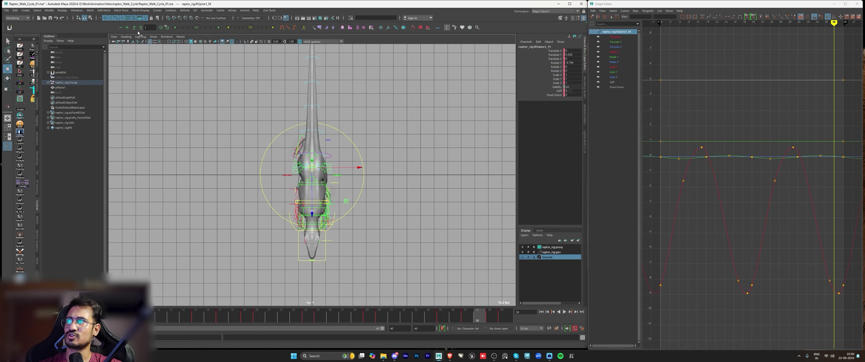
click(150, 42)
key(alt+v)
scroll(374, 148, up, 3)
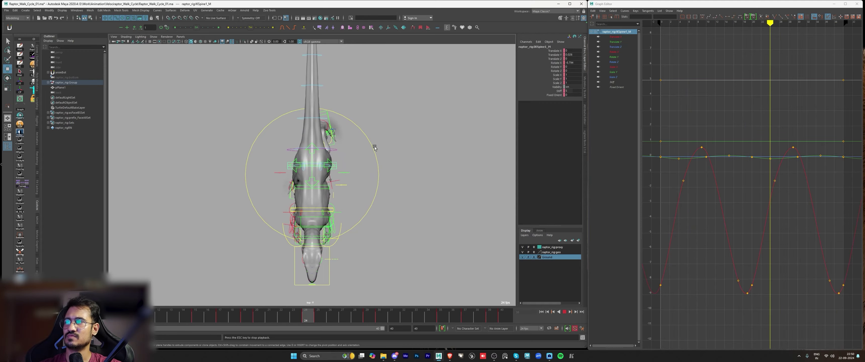
key(Escape)
Step: Try sliding the spine control along Translate Z in the perspective view, and undo the move
key(space)
key(space)
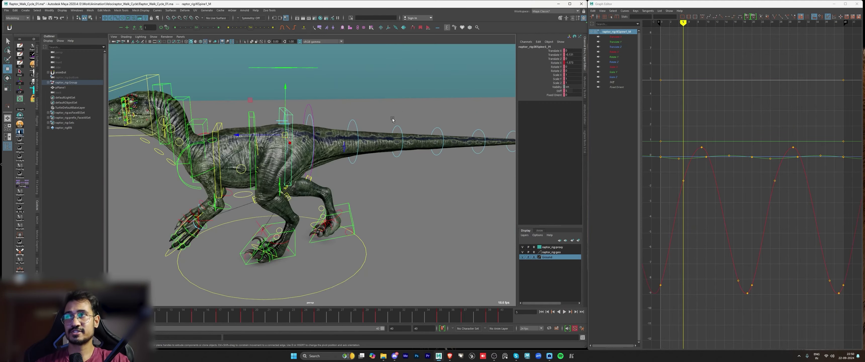
alt+drag(299, 137, 332, 153)
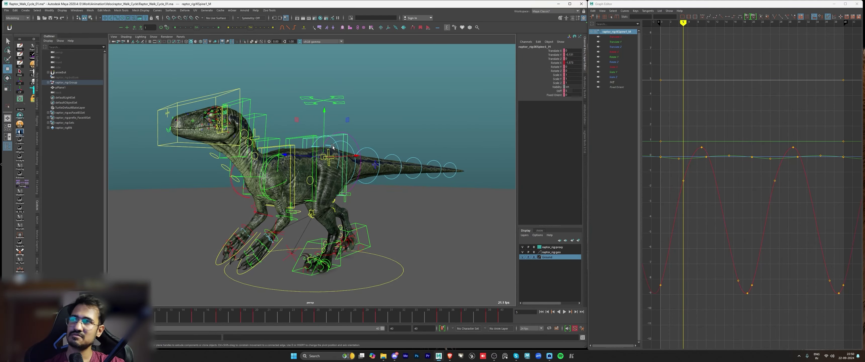
scroll(335, 145, up, 3)
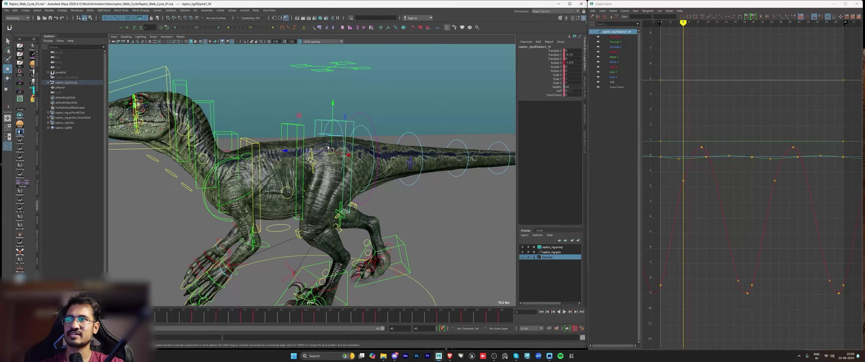
alt+drag(317, 127, 316, 135)
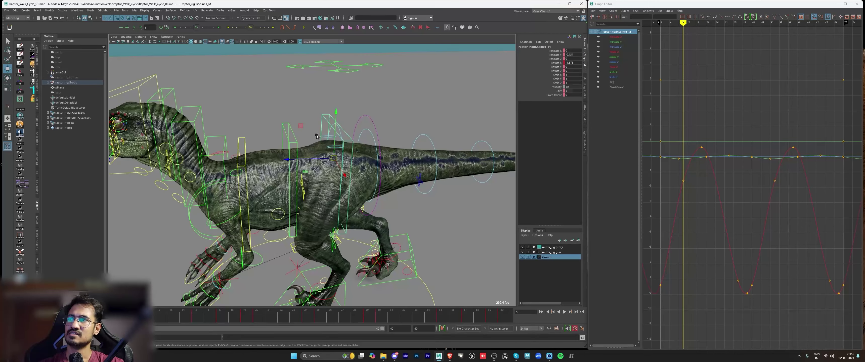
click(324, 120)
click(322, 119)
drag(308, 160, 366, 161)
key(ctrl+z)
click(555, 59)
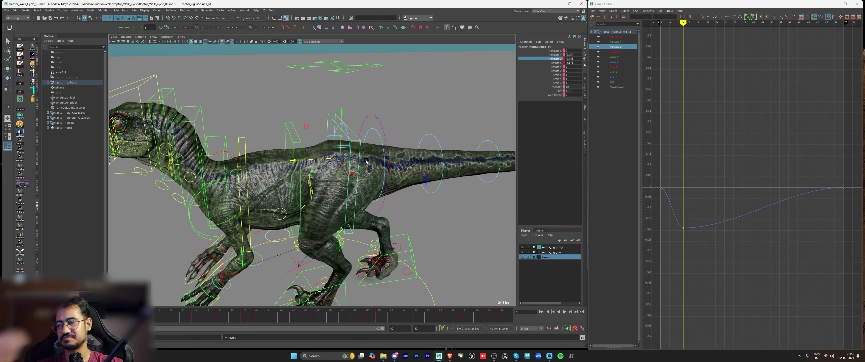
key(ctrl+z)
click(408, 92)
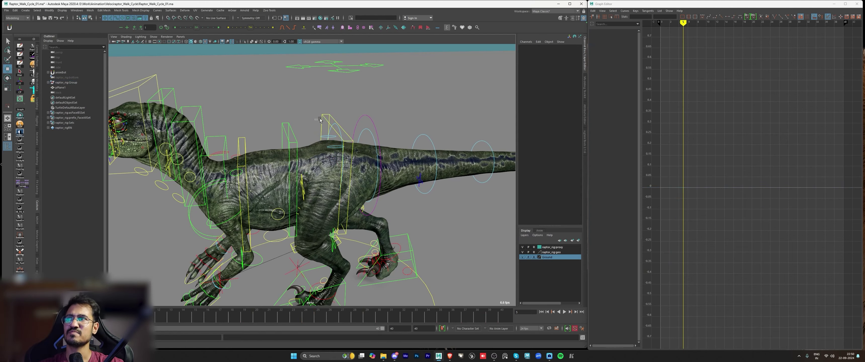
key(ctrl+z)
Step: Activate the Rotate tool for the spine control and show the raptor with textures in the top view
alt+drag(398, 116, 311, 157)
key(e)
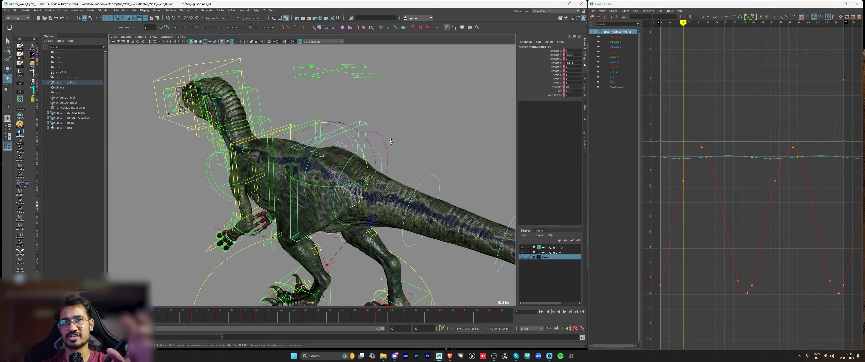
mouse_move(390, 148)
alt+mouse_down()
mouse_move(349, 138)
mouse_move(395, 137)
alt+mouse_up()
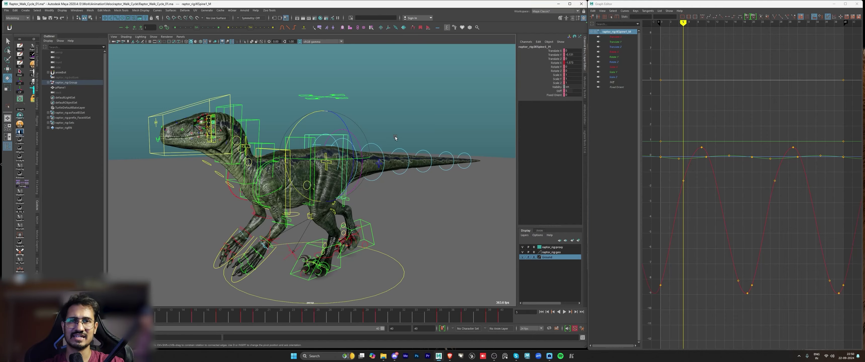
alt+drag(395, 138, 347, 156)
key(space)
key(space)
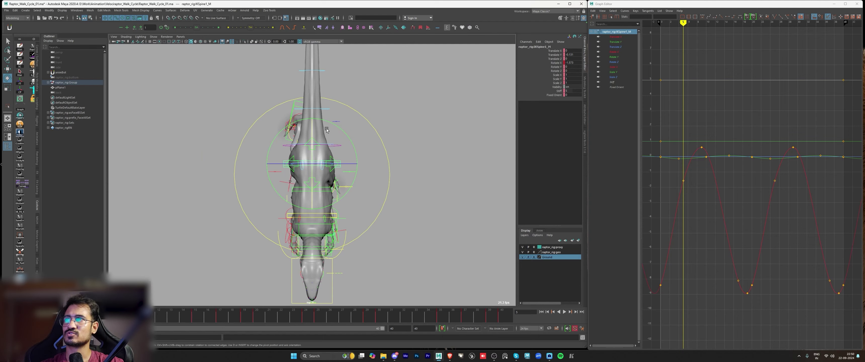
key(6)
scroll(326, 146, up, 1)
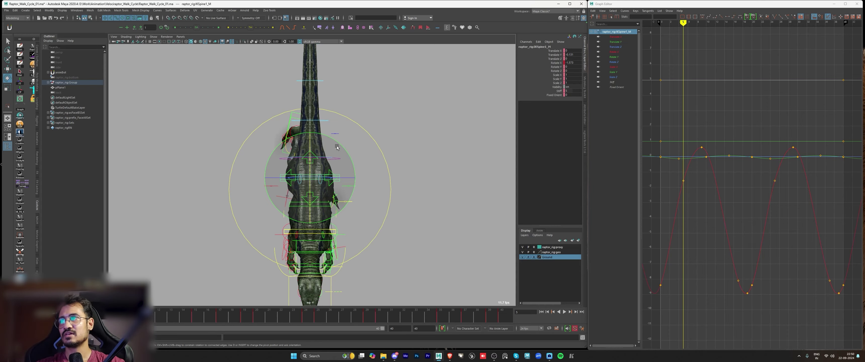
Step: At frame 0, rotate the spine control about Y to about -12.78 so the tail swings to one side
middle_drag(225, 250, 164, 250)
scroll(336, 167, up, 1)
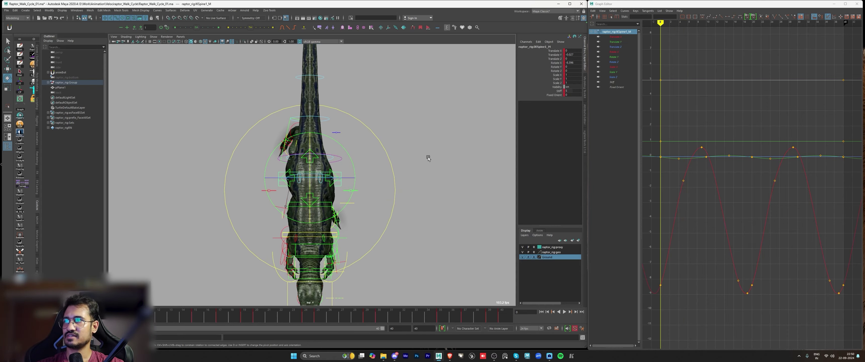
key(space)
key(space)
alt+drag(428, 157, 384, 176)
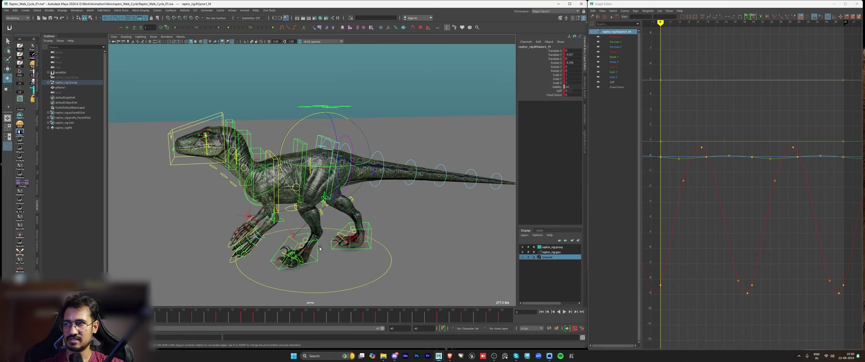
mouse_move(320, 248)
alt+mouse_down()
mouse_move(295, 273)
mouse_move(313, 240)
alt+mouse_up()
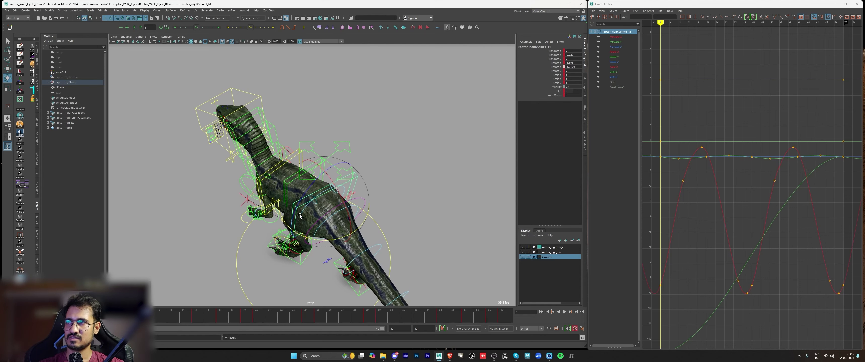
alt+drag(301, 217, 327, 178)
key(space)
key(space)
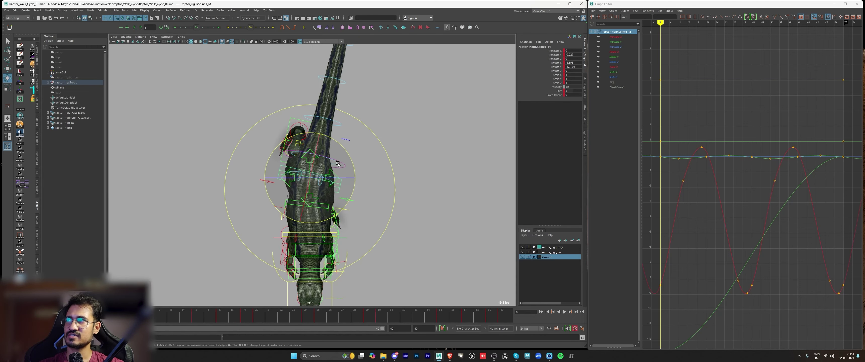
key(ctrl+z)
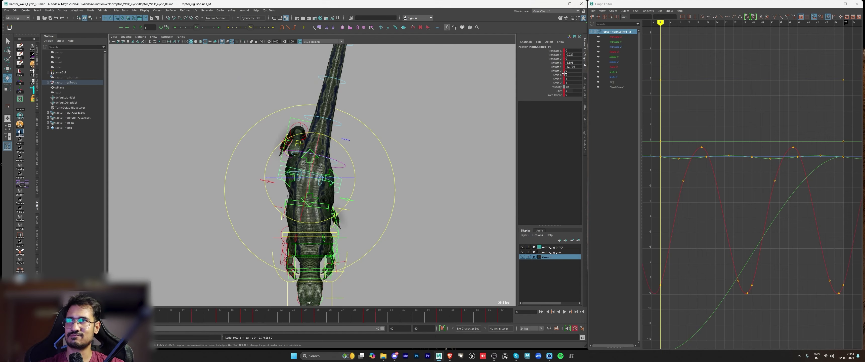
Step: Copy the spine control's Rotate Y key from frame 0 to frames 20 and 40
click(555, 66)
click(725, 197)
drag(219, 319, 260, 318)
scroll(778, 240, down, 3)
drag(742, 258, 693, 233)
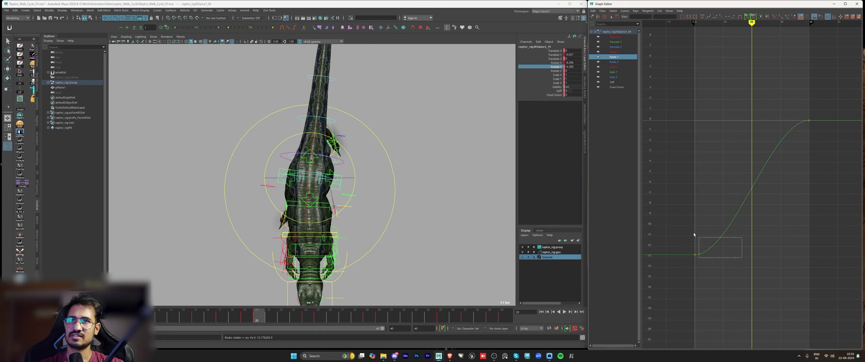
key(ctrl+v)
click(502, 316)
click(791, 270)
key(ctrl+v)
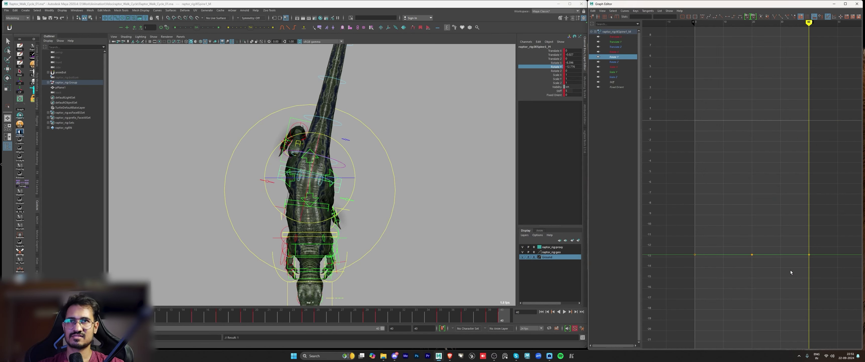
Step: Flip the Rotate Y key at frame 20 to about positive 12.78 so the tail swings to the opposite side
key(f)
drag(168, 317, 14, 317)
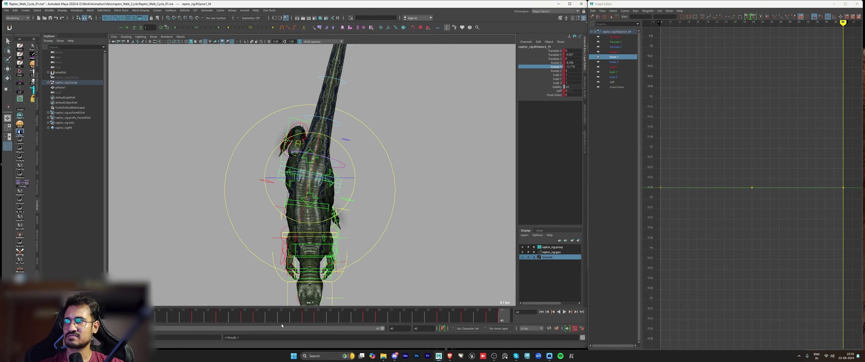
key(comma)
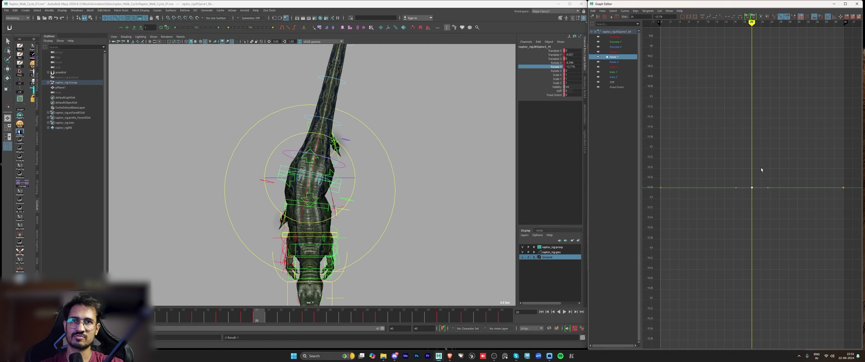
key(ctrl+z)
key(a)
click(740, 172)
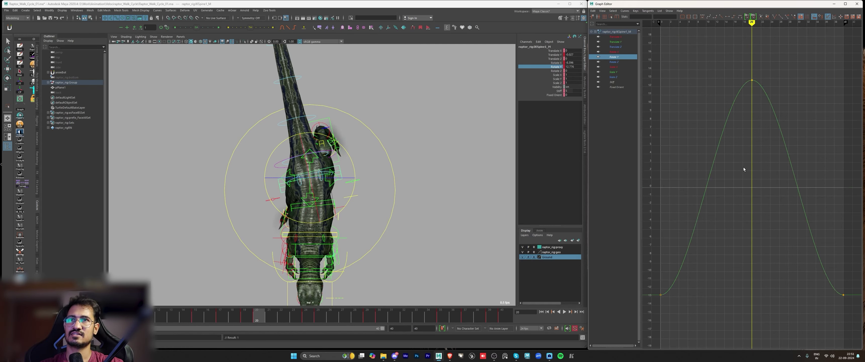
Step: Make the Rotate Y curve cycle before and after its keys, and inspect the pose in the perspective view
scroll(744, 167, down, 5)
key(ctrl+1)
key(ctrl+2)
key(space)
key(space)
alt+drag(415, 126, 439, 108)
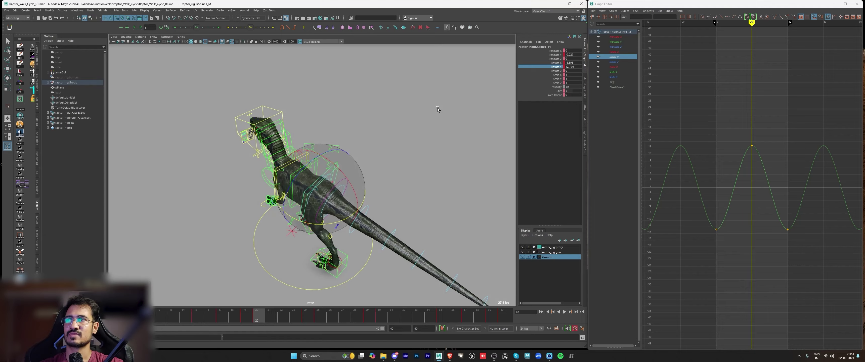
Step: Play back the walk cycle and inspect the tail sway from the perspective, back and top views
key(alt+v)
alt+drag(408, 129, 383, 134)
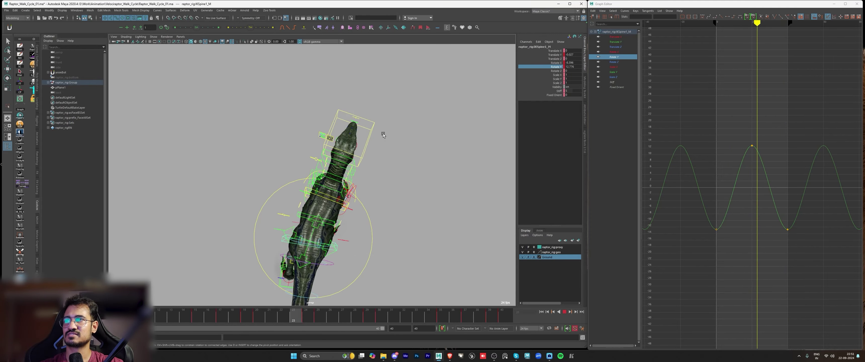
key(space)
key(space)
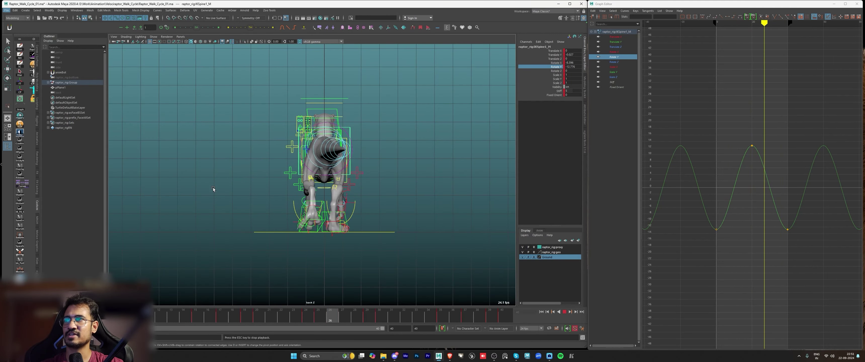
key(space)
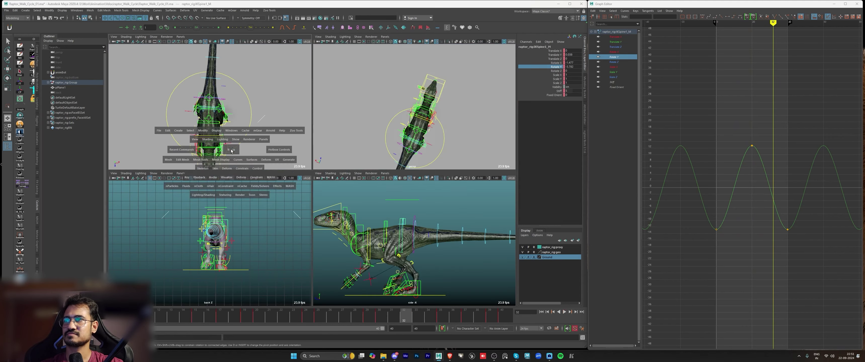
key(space)
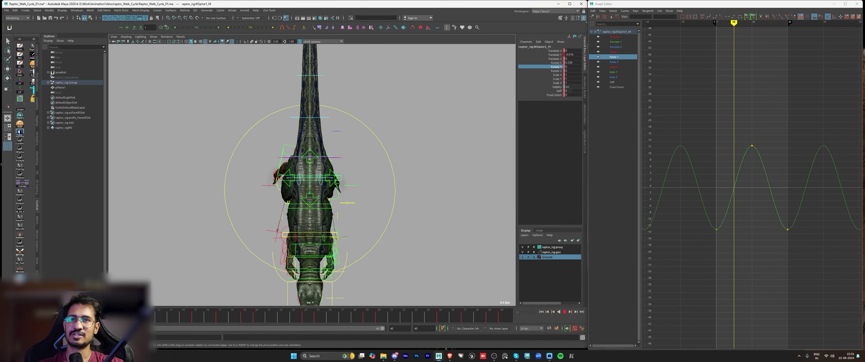
key(alt+shift+v)
Step: Replace the spine control's frame 20 Rotate Y peak key with keys at frame 18, about 11.19, and frame 22
mouse_move(13, 314)
mouse_down()
mouse_move(366, 314)
mouse_move(21, 315)
mouse_up()
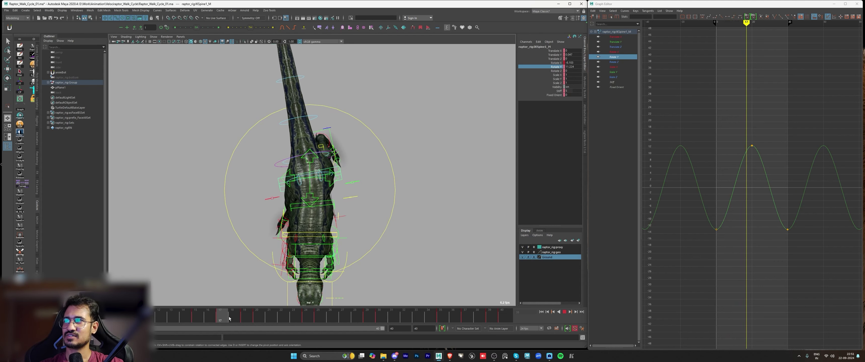
mouse_move(228, 319)
mouse_down()
mouse_move(285, 318)
mouse_move(233, 319)
mouse_up()
key(a)
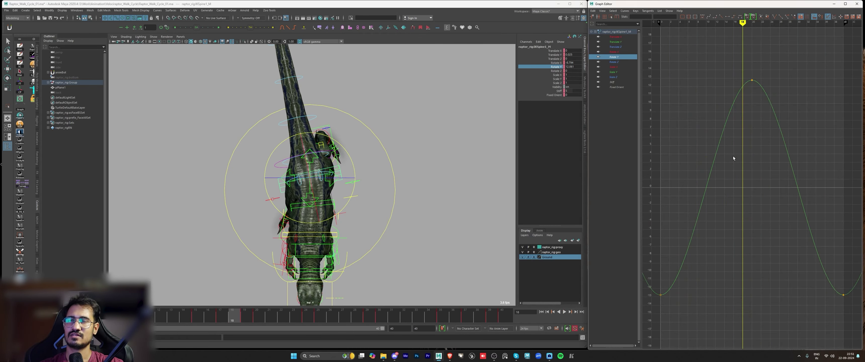
shift+middle_drag(760, 99, 745, 116)
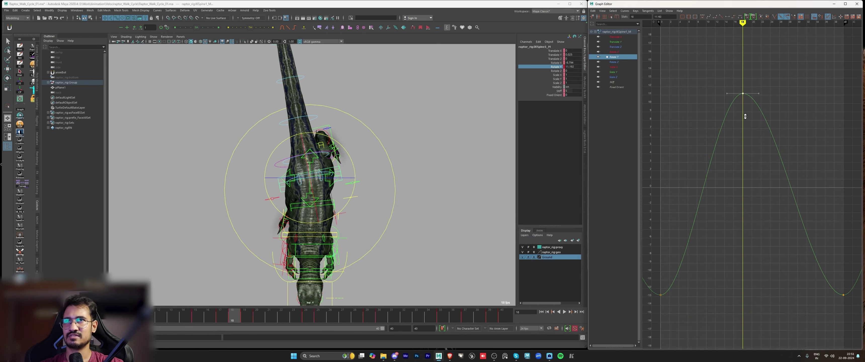
drag(250, 320, 269, 319)
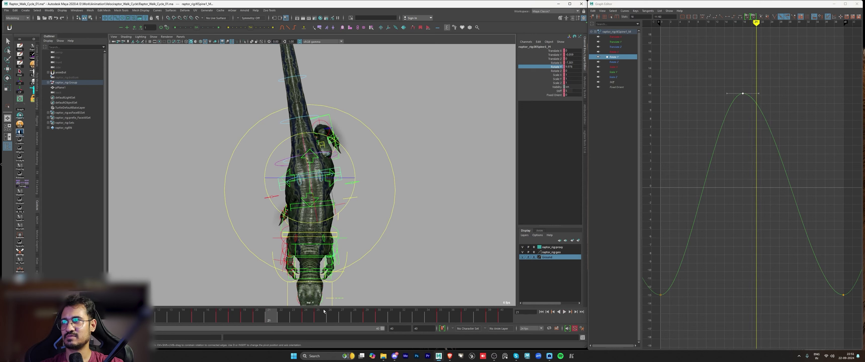
drag(820, 134, 771, 103)
shift+middle_drag(759, 133, 761, 133)
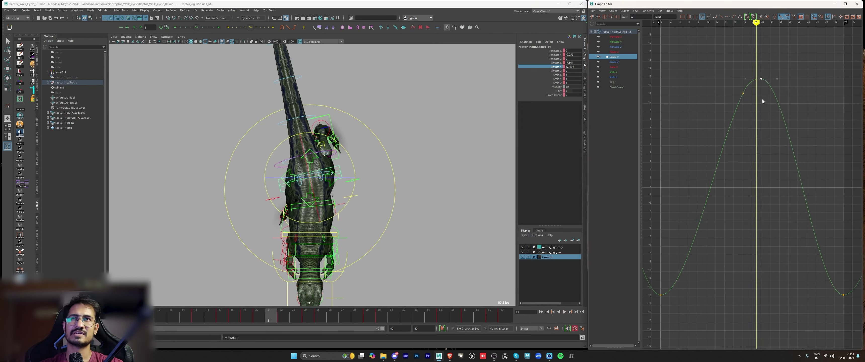
Step: Add a Rotate Y key at frame 20, about 12.78, to round out the peak between frames 18 and 22
key(alt+v)
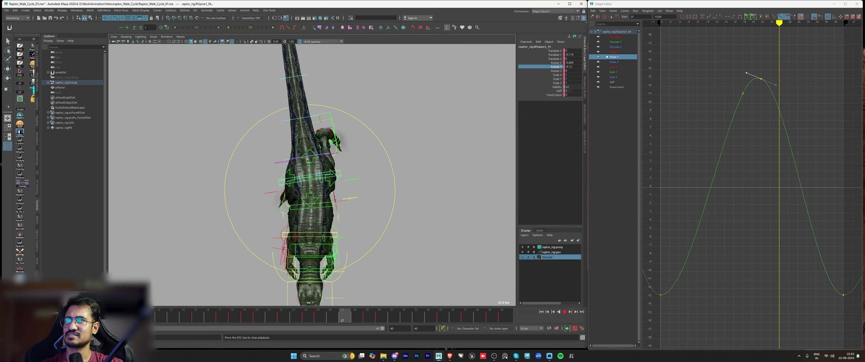
click(244, 317)
drag(245, 317, 256, 317)
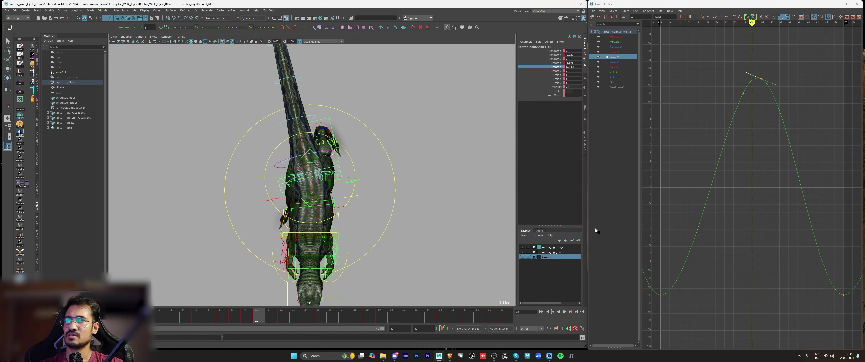
scroll(769, 88, down, 3)
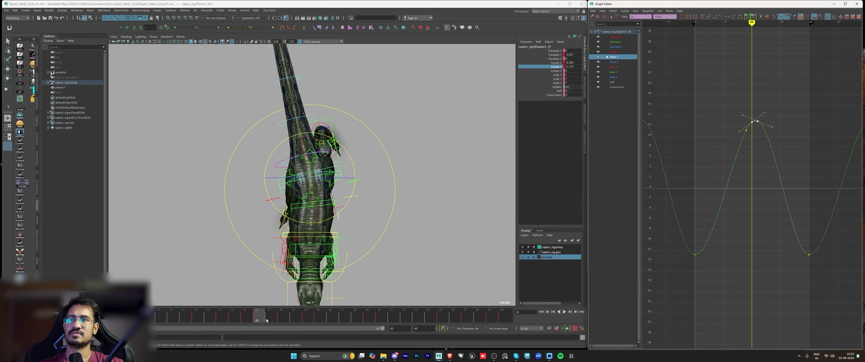
click(243, 316)
drag(252, 319, 256, 319)
click(722, 223)
key(f)
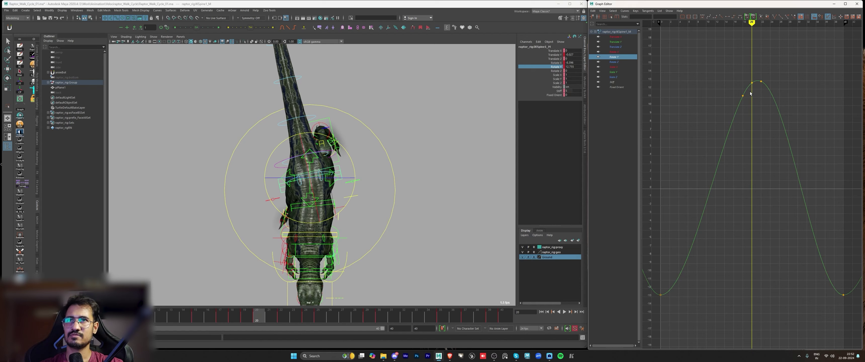
Step: Copy the Rotate Y keys at frames 20 and 22 to frames 0 and 2, flipped to negative values
drag(769, 84, 769, 84)
scroll(765, 141, down, 2)
click(13, 317)
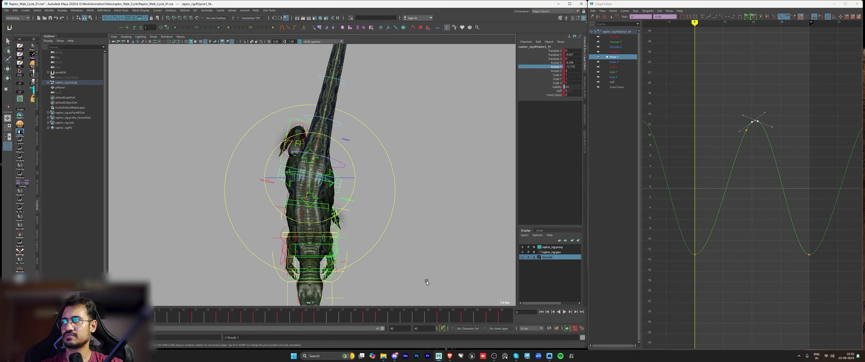
click(698, 261)
key(ctrl+v)
key(ctrl+z)
key(a)
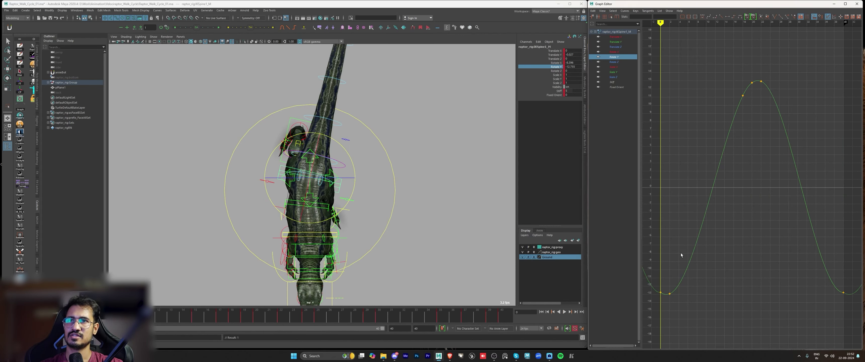
Step: Match the Rotate Y key at frame 40 to the flipped key at frame 0
click(501, 319)
click(818, 302)
key(ctrl+v)
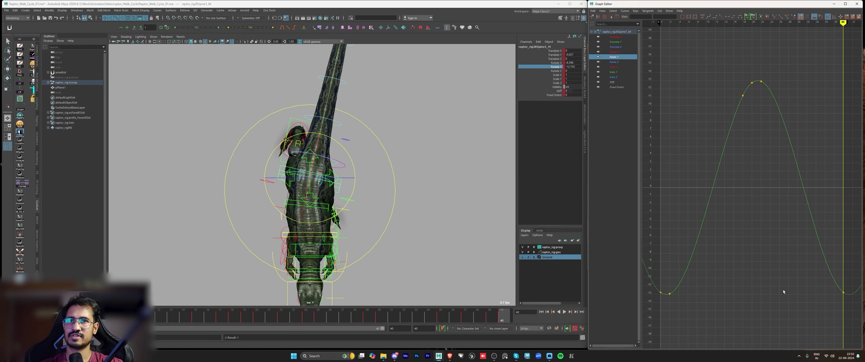
scroll(765, 254, down, 3)
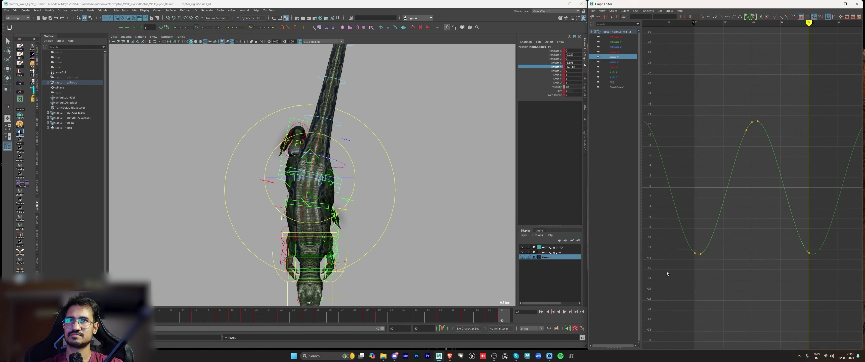
Step: Mirror the frame 18 Rotate Y key to frame 38 at about -11.19 and play back the sway from above
key(comma)
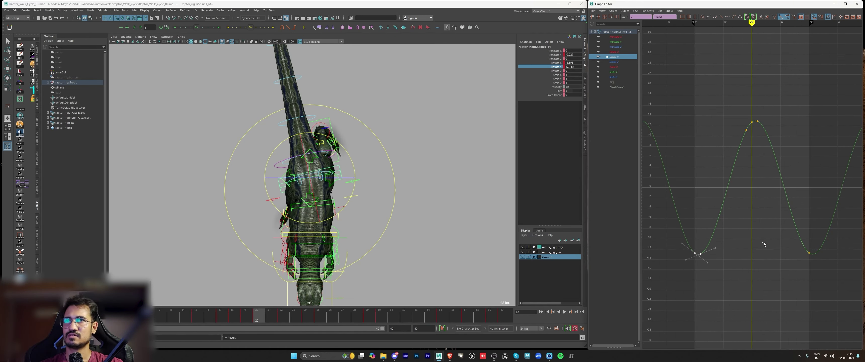
click(764, 212)
key(ctrl+v)
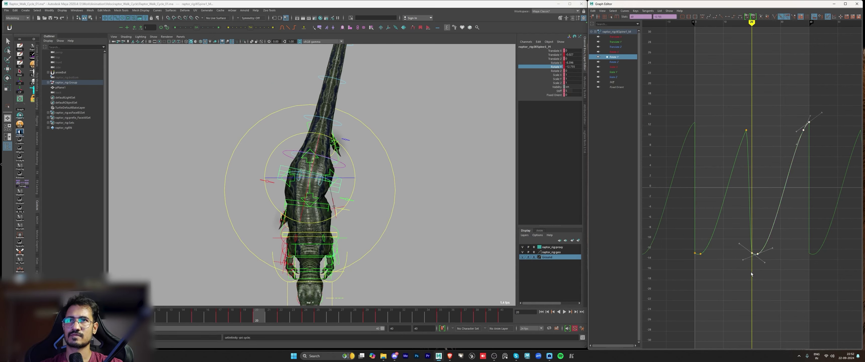
key(ctrl+z)
key(f)
key(alt+v)
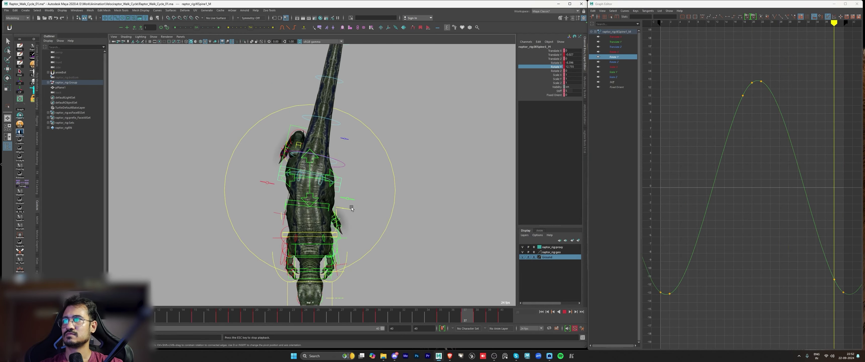
key(alt+v)
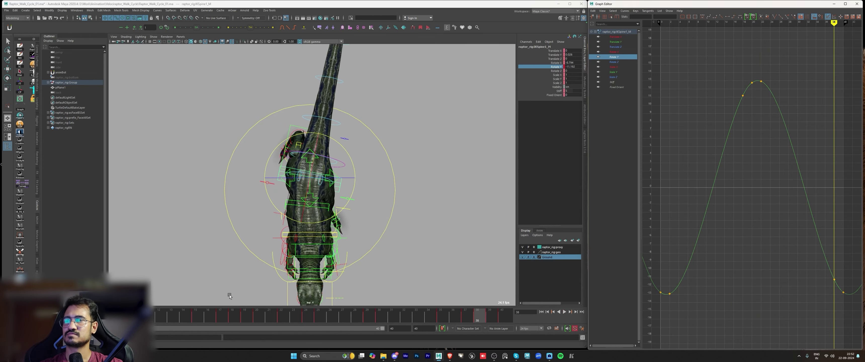
key(alt+v)
key(alt+v)
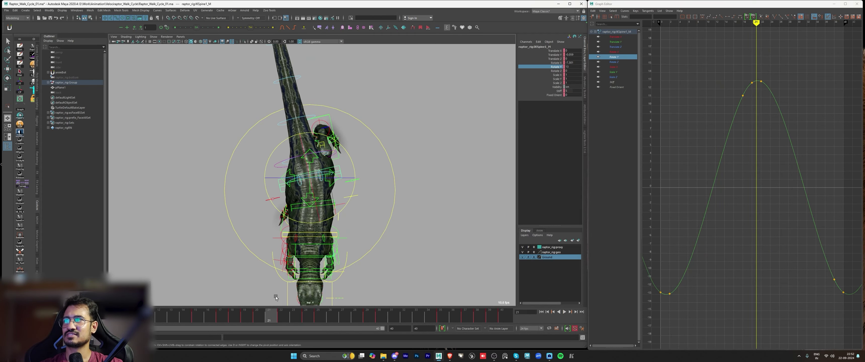
Step: Try scaling all Rotate Y keys down toward zero in the graph, and undo the scaling
drag(744, 199, 698, 151)
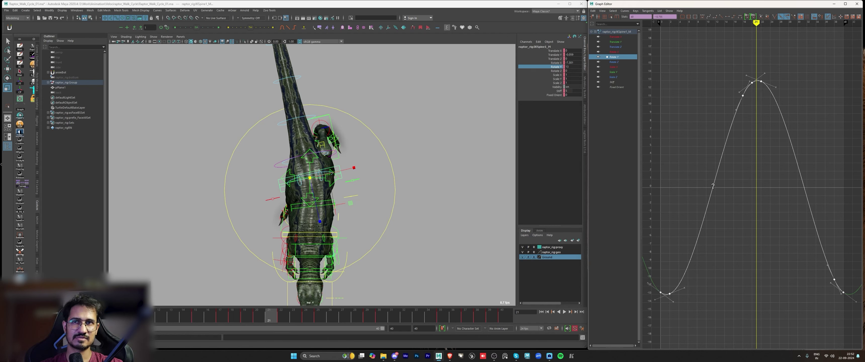
shift+middle_drag(713, 186, 717, 190)
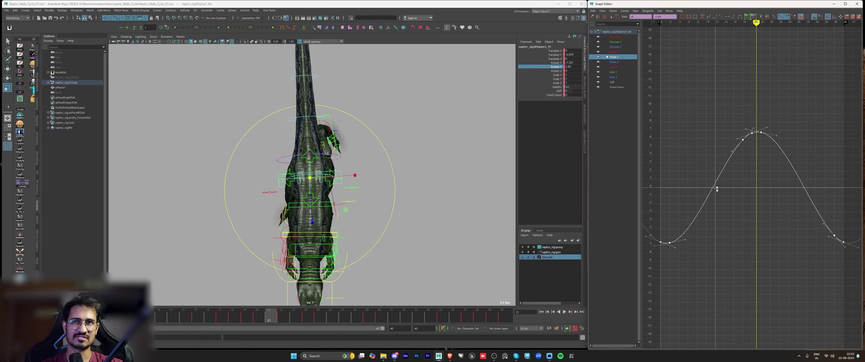
key(ctrl+z)
key(ctrl+z)
key(ctrl+z)
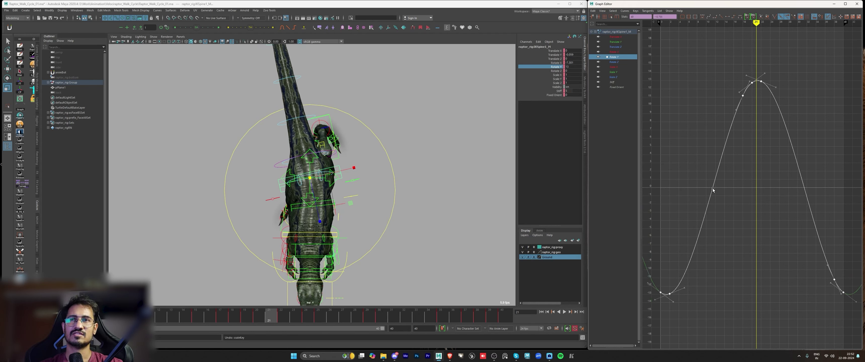
Step: Reduce all selected Rotate Y keys proportionally so the tail sway peaks at about 9.48 on each side
click(196, 25)
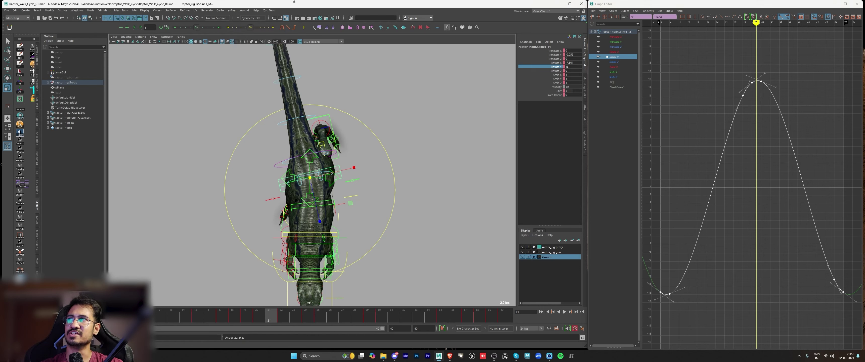
click(766, 201)
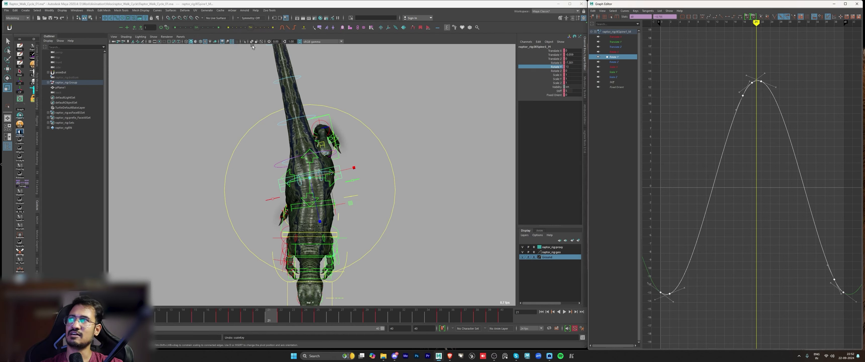
drag(190, 30, 192, 29)
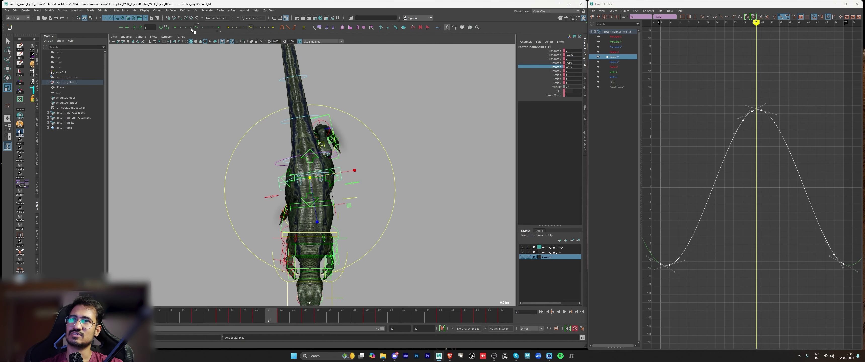
click(795, 185)
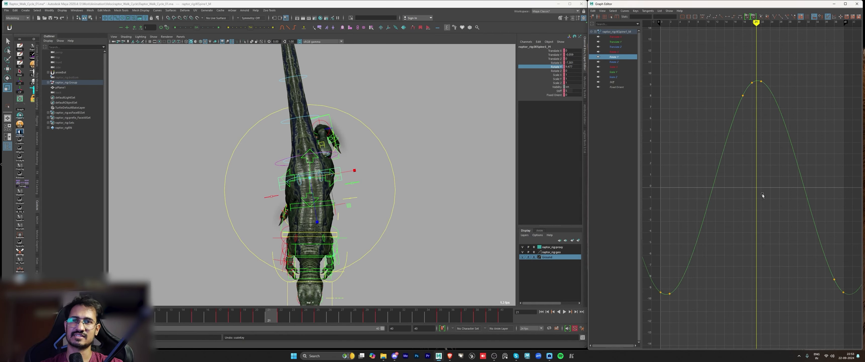
Step: Play back the reduced tail sway and check it from the top and perspective views
key(alt+v)
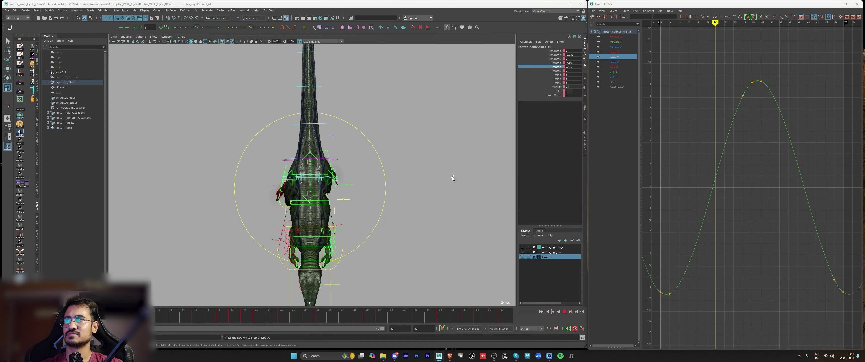
key(space)
key(space)
alt+drag(376, 155, 263, 161)
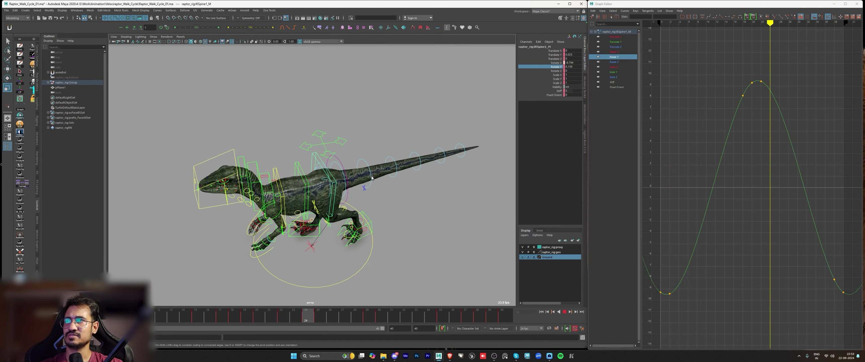
key(Escape)
key(space)
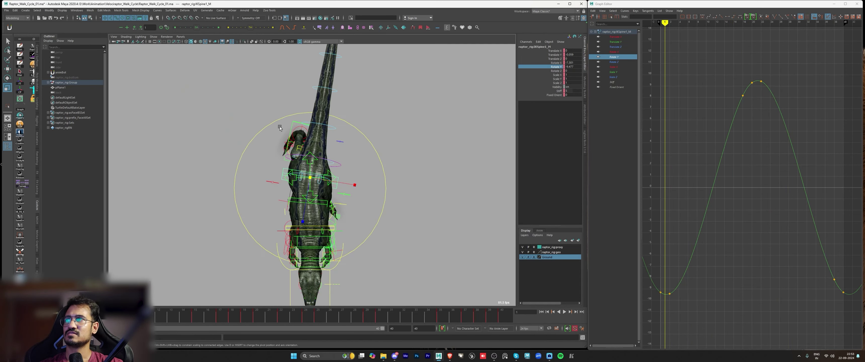
Step: Show only the spine control's Translate X curve and examine the body's sideways motion in perspective and top views
click(555, 51)
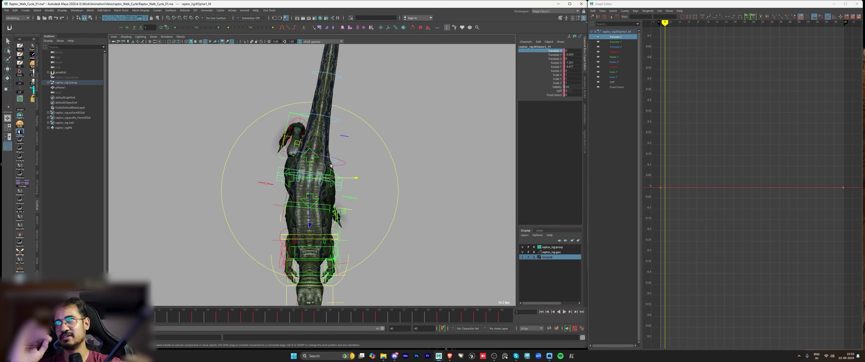
key(space)
key(space)
alt+drag(394, 179, 334, 196)
drag(259, 84, 275, 86)
alt+drag(331, 100, 379, 105)
key(ctrl+z)
alt+drag(356, 154, 376, 168)
key(space)
key(space)
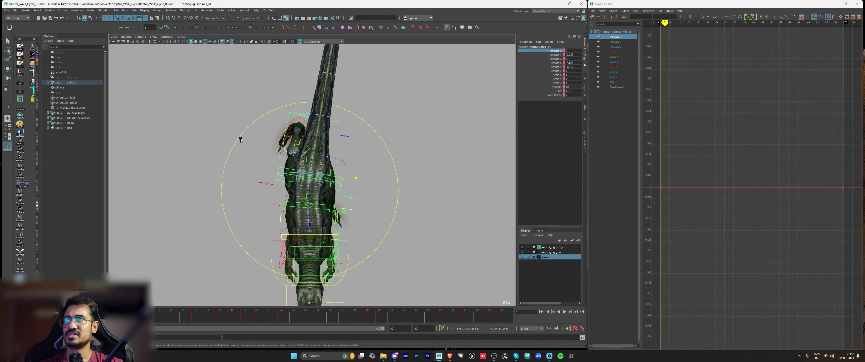
key(alt+v)
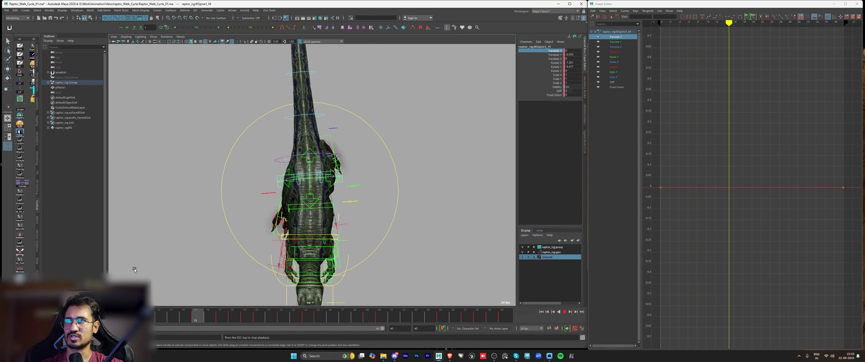
Step: Rewind and play the walk in the perspective view, and inspect the planted leg at frame 10 from several angles
key(Escape)
key(alt+shift+v)
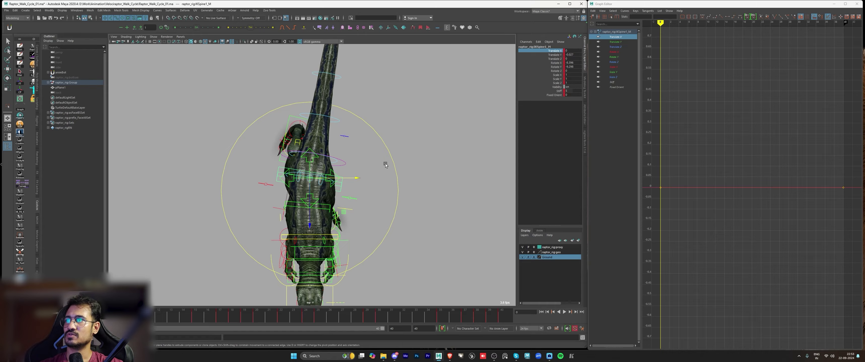
key(space)
key(space)
mouse_move(343, 160)
alt+mouse_down()
mouse_move(394, 127)
mouse_move(349, 161)
alt+mouse_up()
key(alt+1)
scroll(332, 182, up, 3)
alt+drag(317, 225, 152, 275)
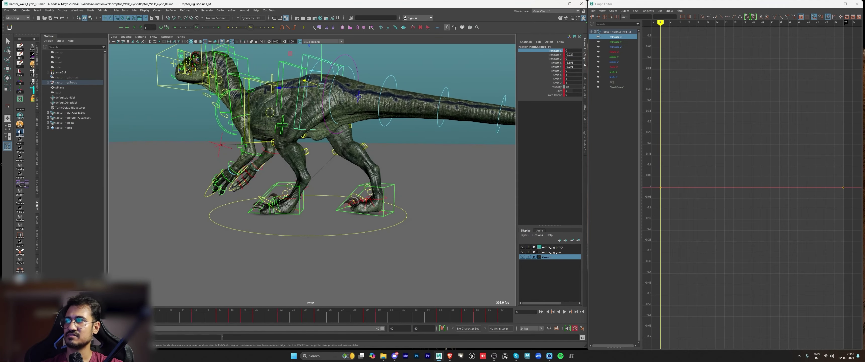
key(alt+v)
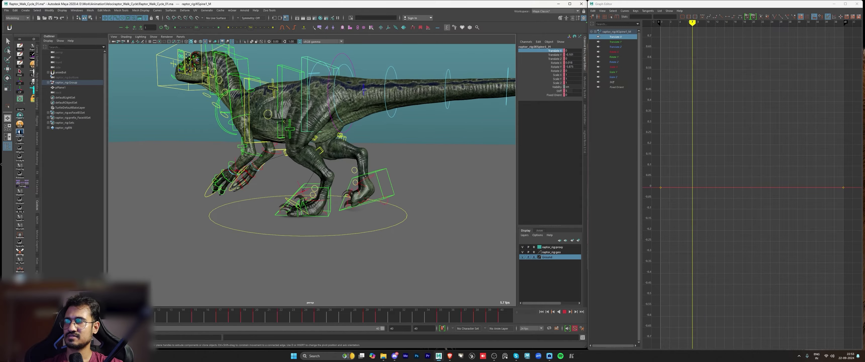
drag(63, 316, 136, 316)
alt+drag(131, 235, 267, 204)
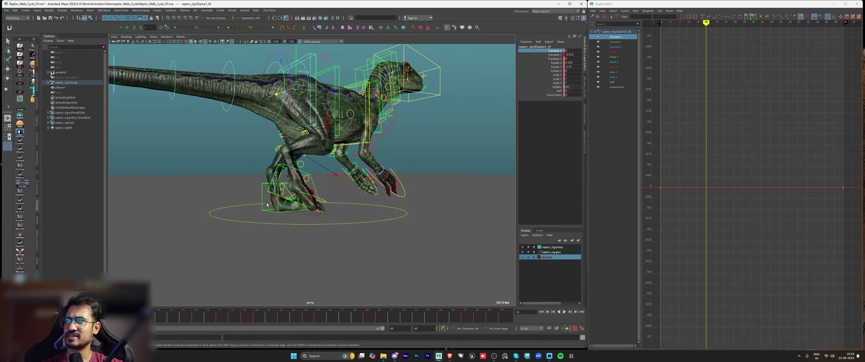
alt+right_drag(266, 204, 308, 204)
alt+drag(306, 212, 263, 194)
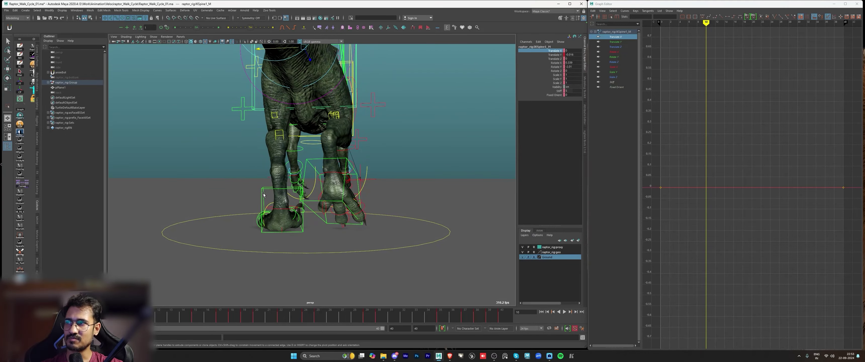
alt+drag(274, 218, 288, 203)
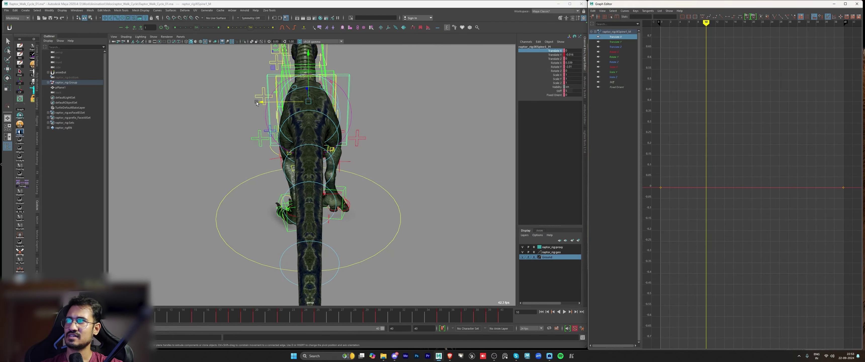
Step: Try shifting the spine control sideways over the planted foot at frame 10 and frame its Translate X curve
drag(262, 103, 263, 103)
drag(257, 104, 253, 104)
key(f)
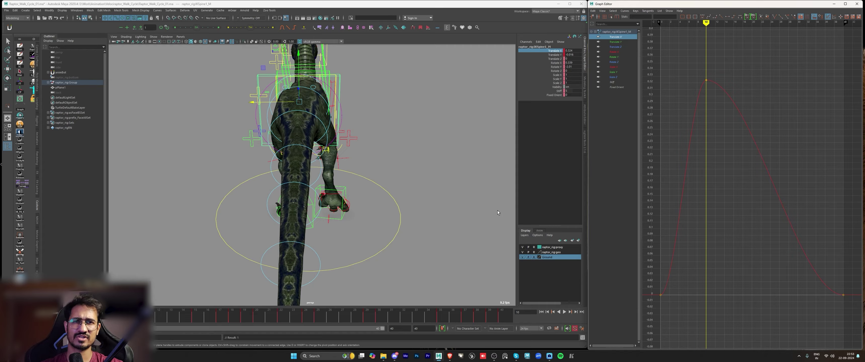
Step: Switch to the back orthographic view with textured shading and a close view of the raptor's hips and legs
scroll(295, 185, down, 2)
mouse_move(295, 185)
alt+mouse_down()
mouse_move(338, 176)
mouse_move(205, 161)
mouse_move(295, 156)
mouse_move(310, 177)
mouse_move(257, 253)
alt+mouse_up()
key(alt+1)
key(space)
key(space)
key(space)
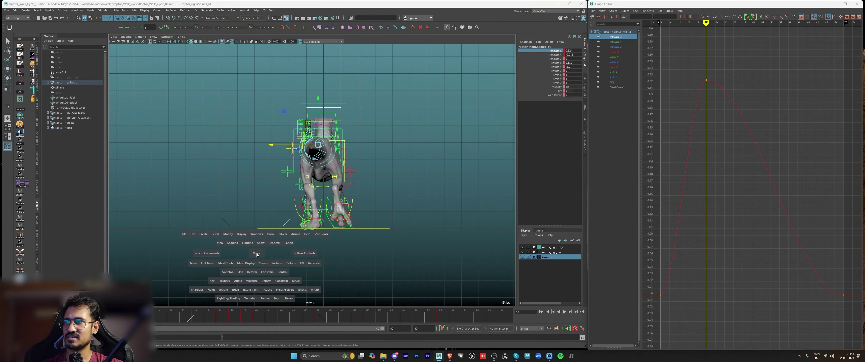
click(256, 253)
key(6)
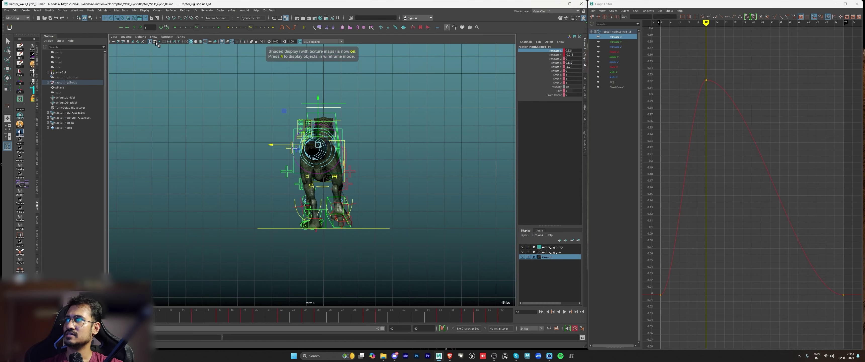
scroll(311, 129, up, 5)
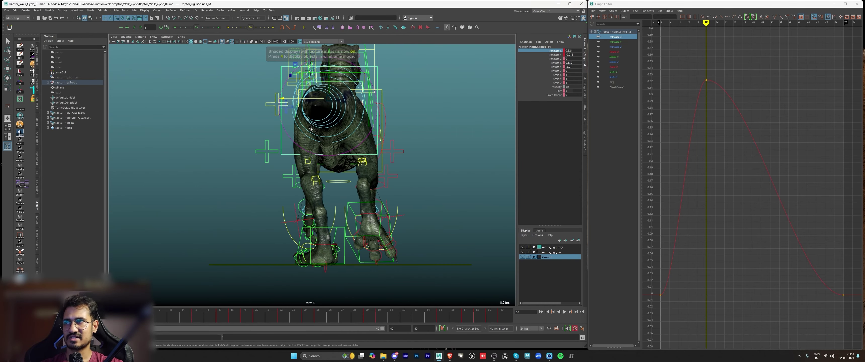
Step: Replace the frame 10 Translate X key by shifting the spine control about 0.35 sideways over the planted foot
drag(734, 72, 689, 98)
key(Delete)
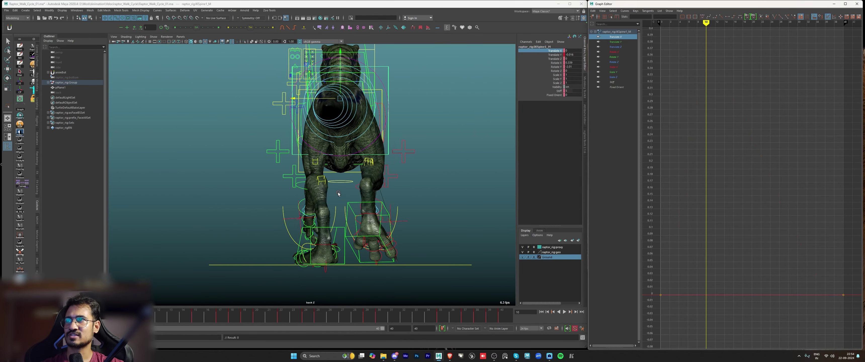
key(ctrl+z)
drag(292, 99, 291, 99)
click(743, 197)
key(f)
Step: Copy the spine control's Translate X keys at frames 0 and 10 and paste them at frame 20
key(alt+v)
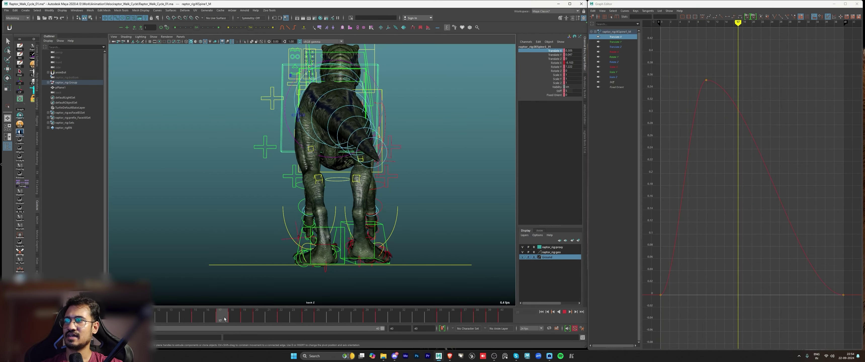
key(alt+v)
key(f)
drag(693, 269, 740, 114)
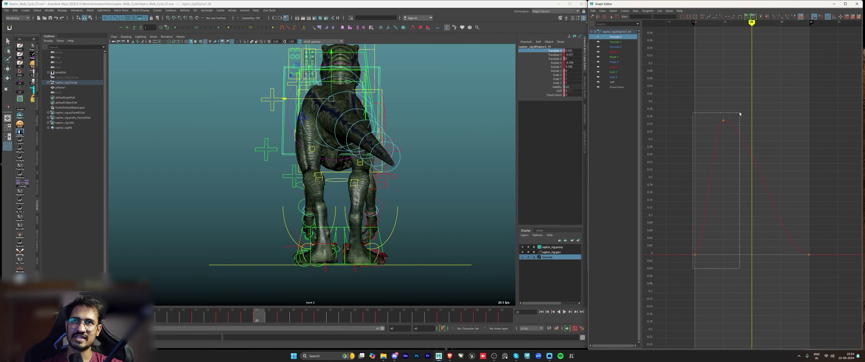
key(ctrl+c)
key(ctrl+v)
key(f)
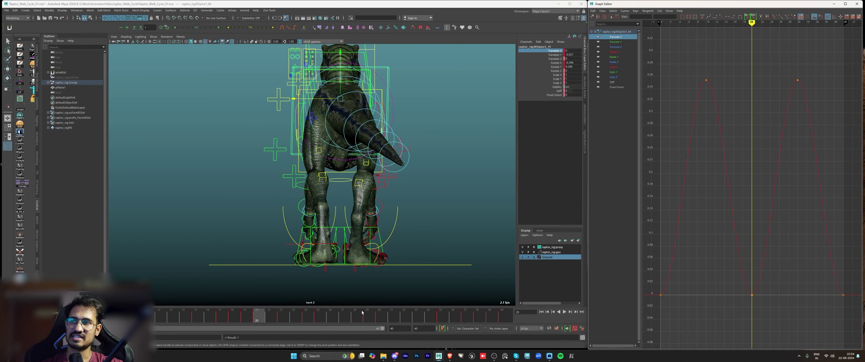
Step: Invert the Translate X key at frame 30 to about -0.35 so the body shifts over the opposite foot
drag(362, 313, 383, 314)
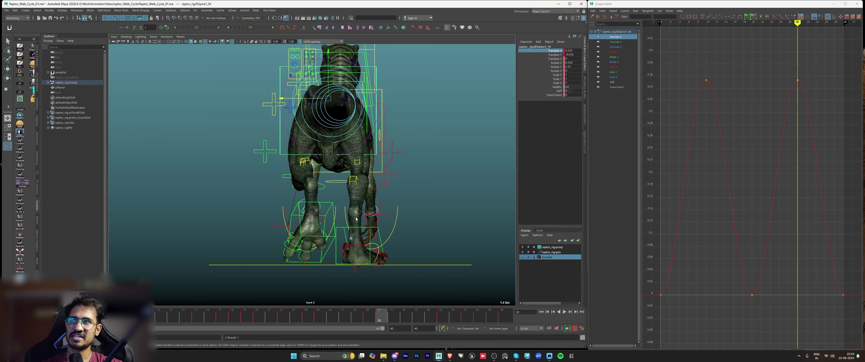
scroll(754, 188, down, 3)
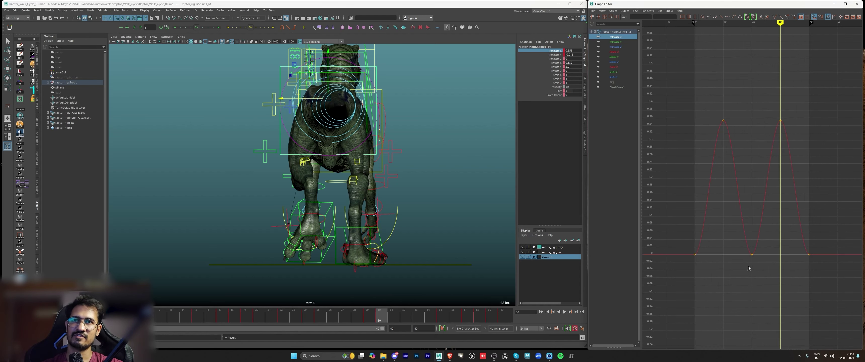
key(n)
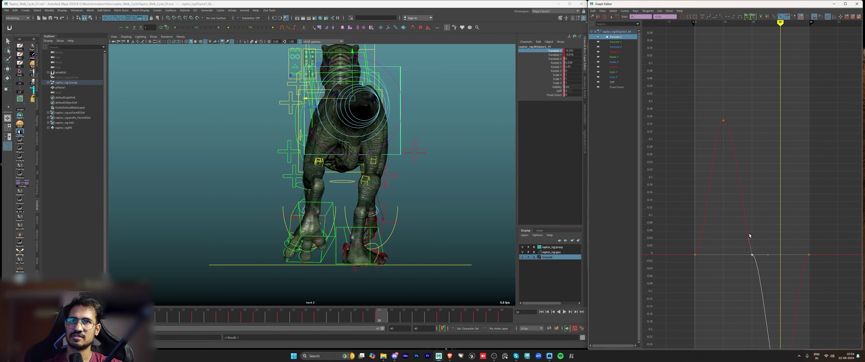
key(f)
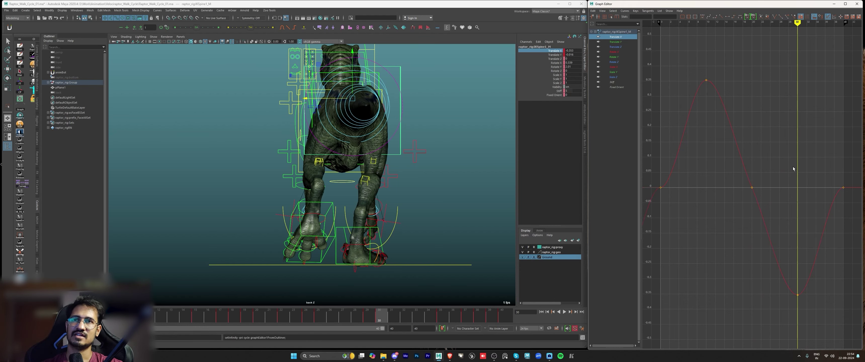
Step: Slope the tangents of the first and last Translate X keys so the sideways curve loops smoothly
alt+middle_drag(688, 165, 782, 166)
alt+right_drag(756, 166, 739, 167)
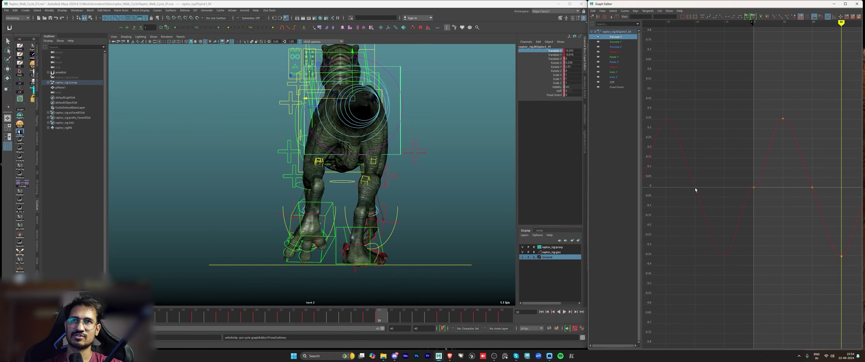
alt+middle_drag(695, 188, 699, 162)
key(f)
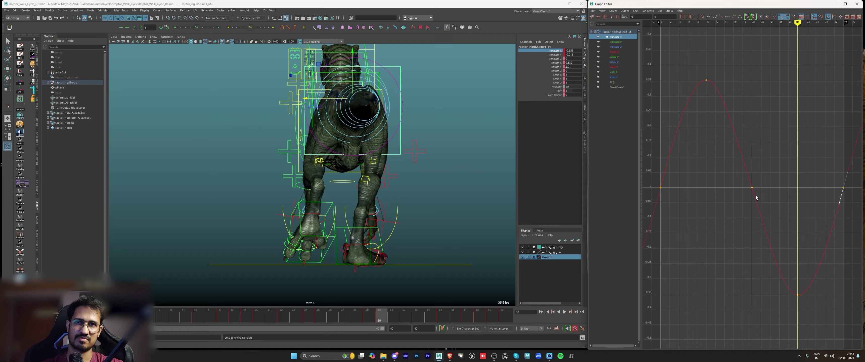
drag(756, 197, 744, 178)
key(f)
key(a)
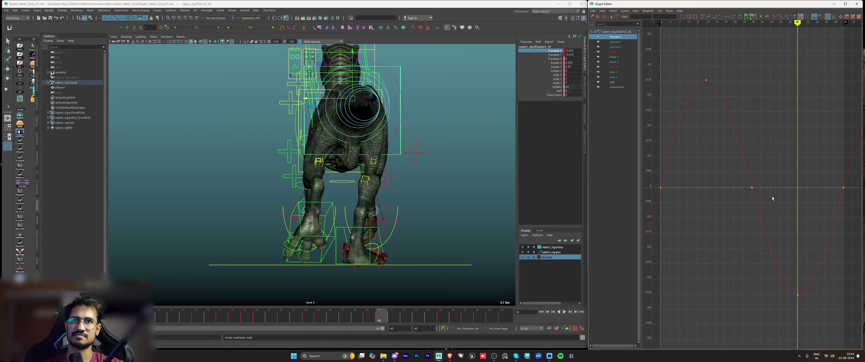
Step: Play back the cycle and check the body's side-to-side shift from the back and top views
key(alt+v)
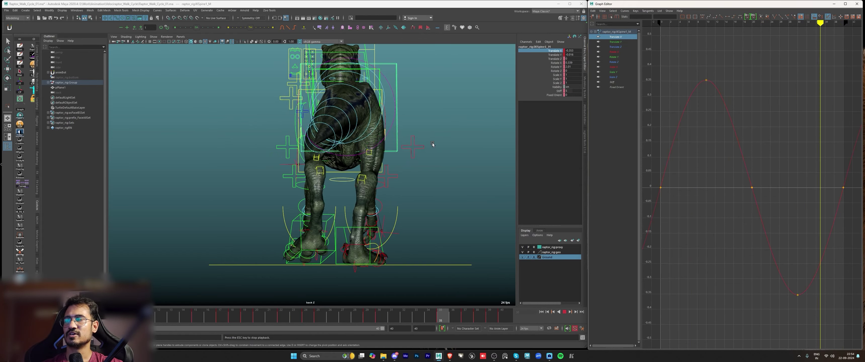
key(space)
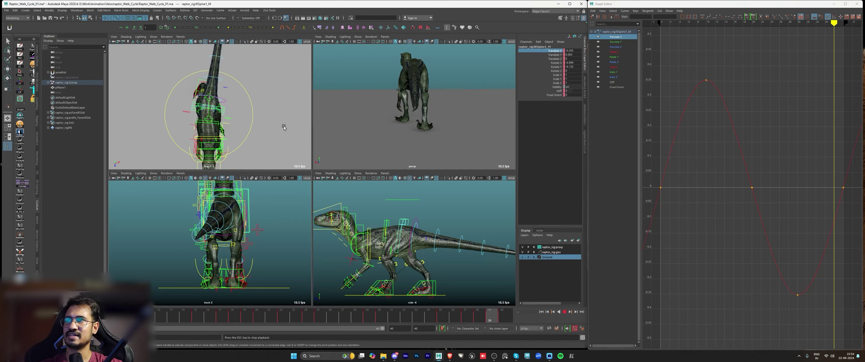
key(space)
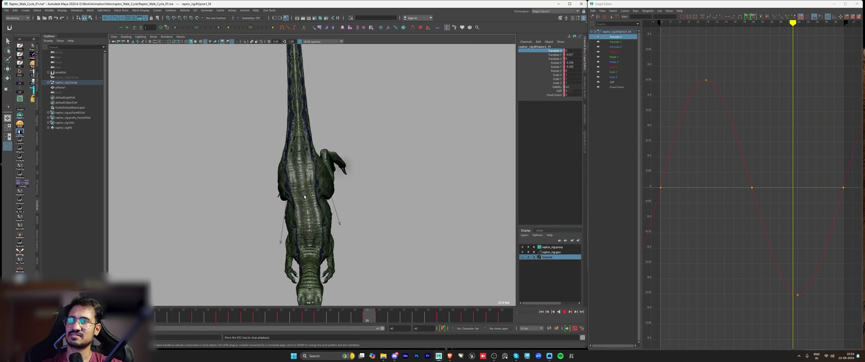
Step: Play back the raptor walk cycle from the top and back views
key(space)
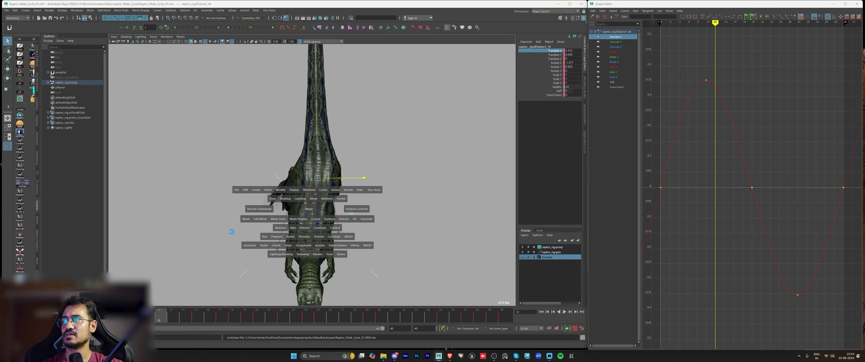
key(space)
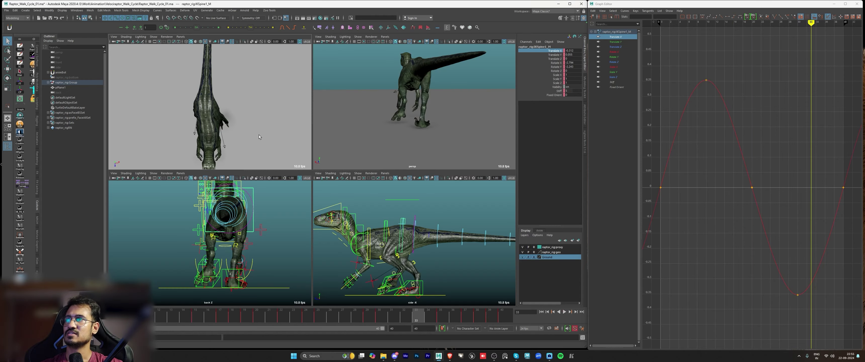
key(space)
key(alt+v)
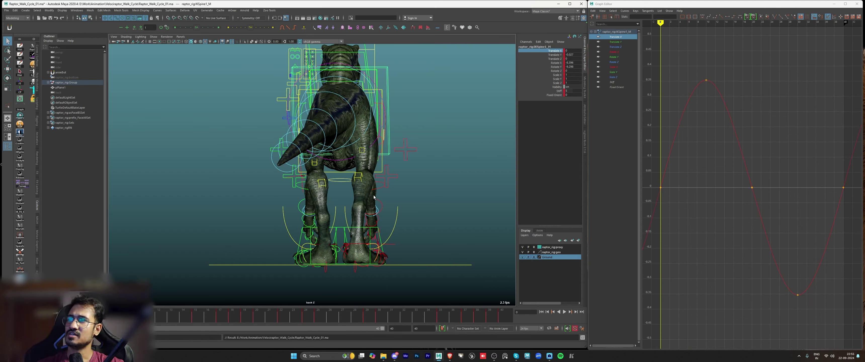
key(alt+v)
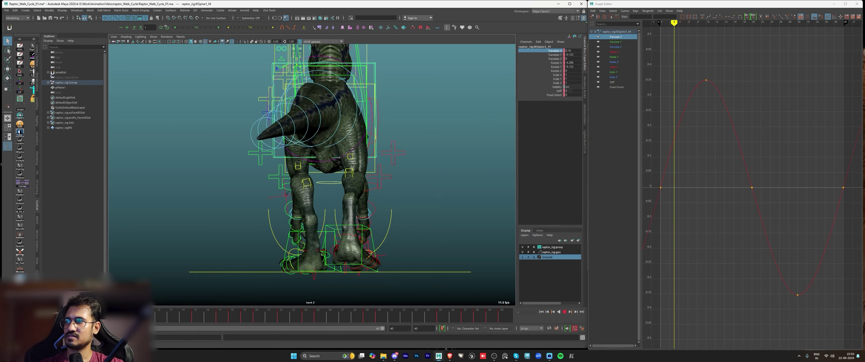
Step: Add a key at frame 6 on the spine control's Translate X curve, raise it above the curve, and replay the walk
click(700, 96)
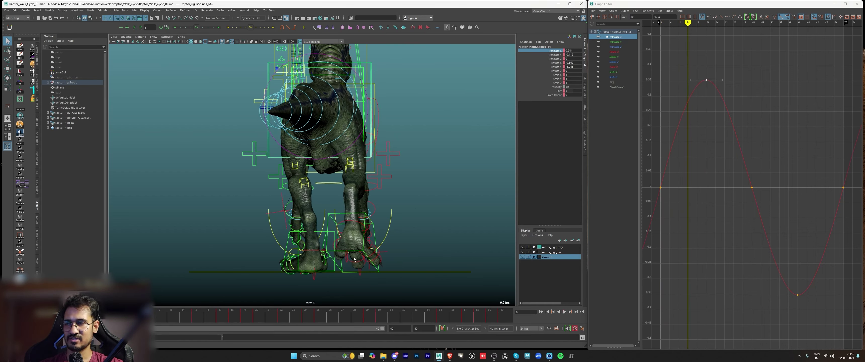
click(704, 121)
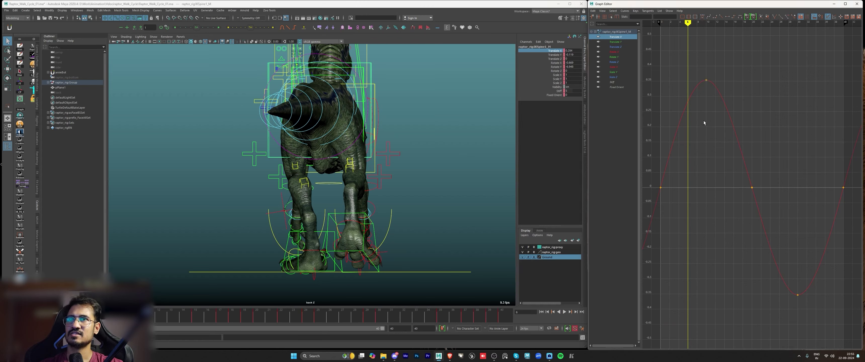
shift+middle_drag(696, 163, 697, 130)
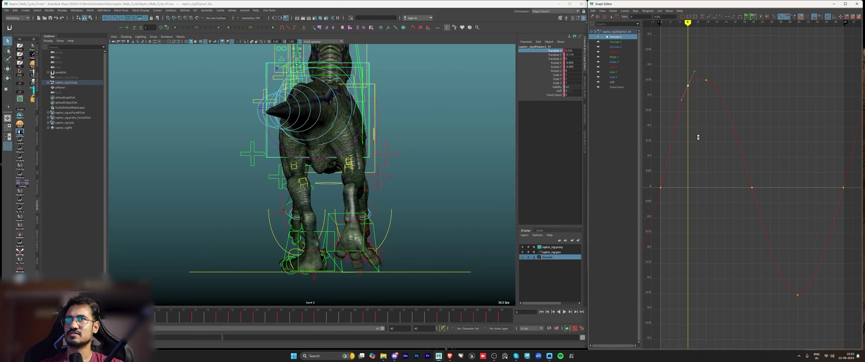
key(a)
key(alt+v)
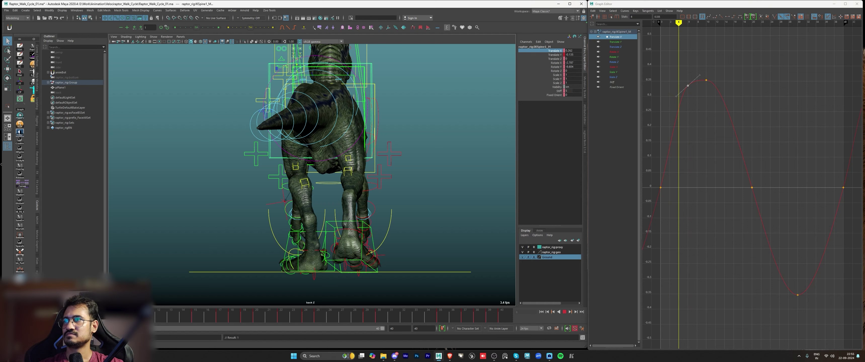
mouse_move(62, 316)
mouse_down()
mouse_move(37, 316)
mouse_move(50, 315)
mouse_up()
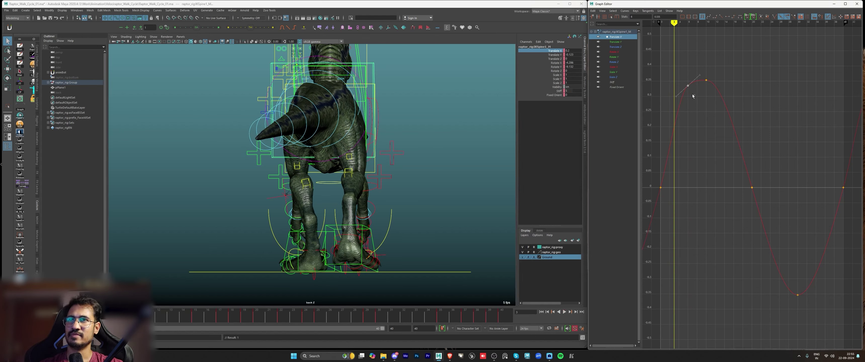
key(alt+v)
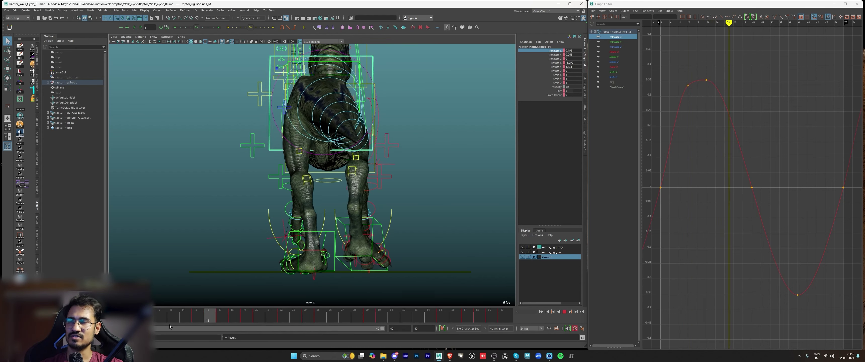
Step: Move the Translate X curve's upper peak key to frame 12
key(Escape)
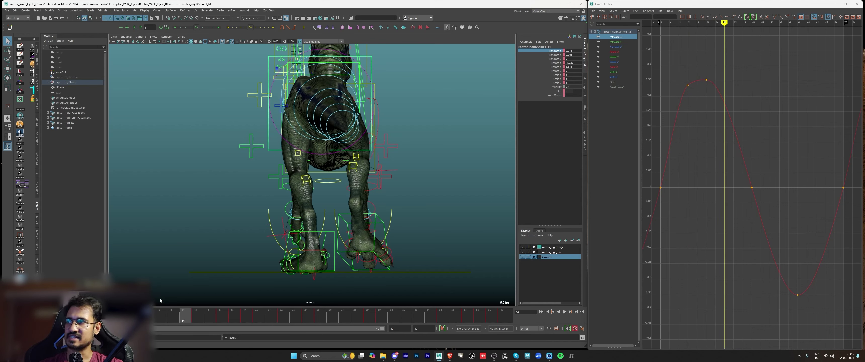
mouse_move(161, 315)
mouse_down()
mouse_move(124, 315)
mouse_move(161, 315)
mouse_up()
click(715, 74)
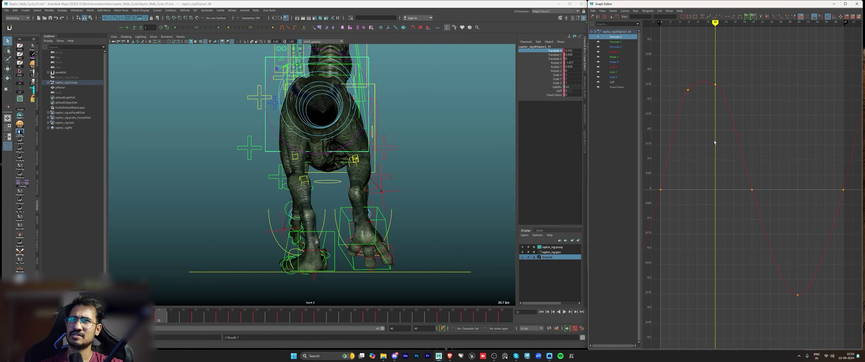
Step: Lower the frame 6 key on the Translate X curve for a smoother rise to the peak, and check the playback
drag(161, 315, 112, 315)
drag(706, 107, 691, 82)
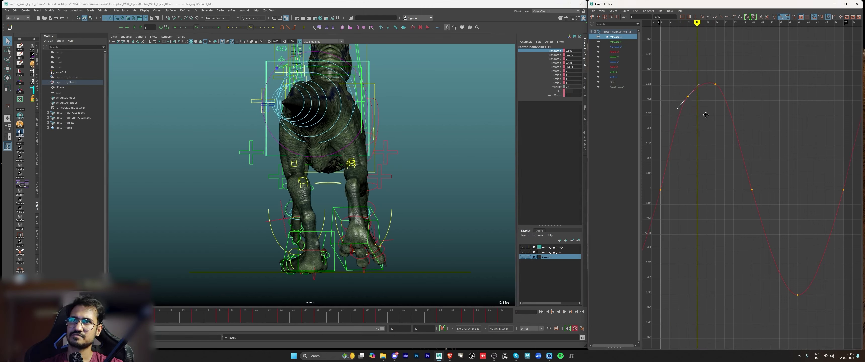
key(alt+v)
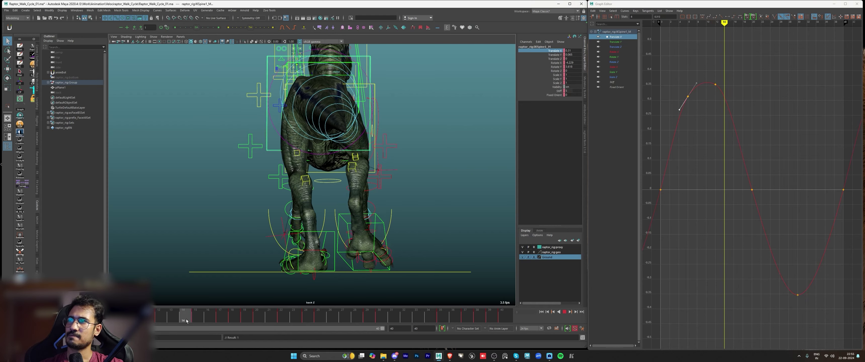
drag(233, 322, 261, 320)
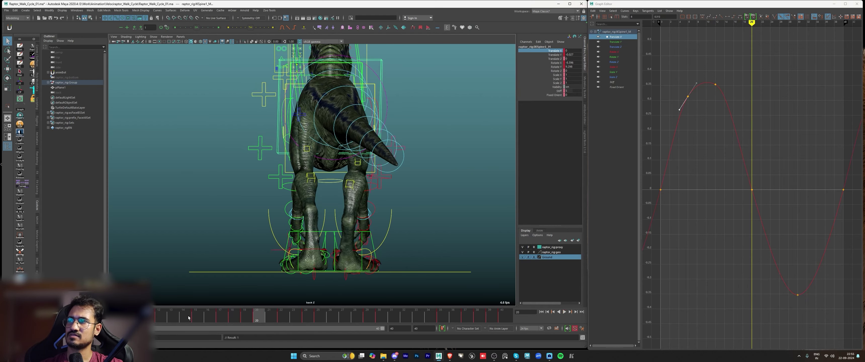
drag(188, 318, 10, 318)
key(alt+v)
key(alt+v)
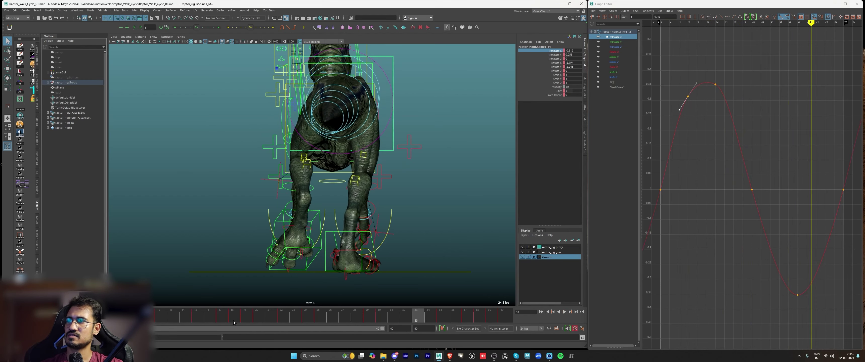
Step: Replace the second half of the Translate X curve with an inverted copy of the first-half keys starting at frame 20
drag(233, 322, 259, 321)
click(807, 203)
alt+right_drag(806, 203, 683, 201)
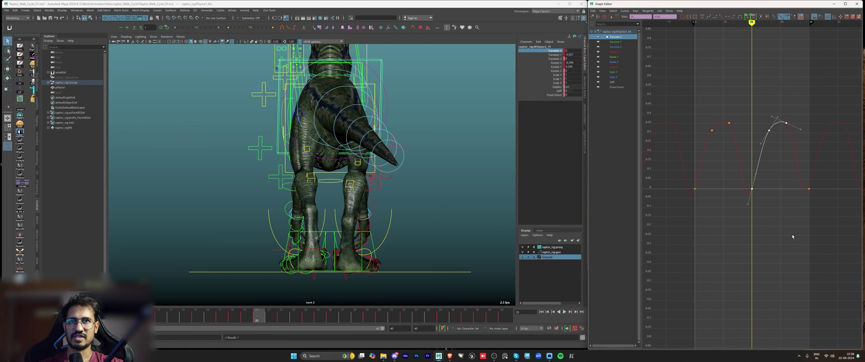
click(779, 174)
key(f)
key(alt+v)
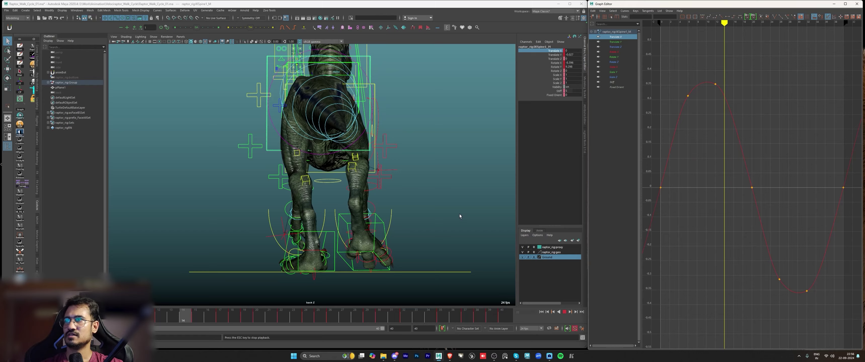
Step: Review the playing walk cycle from the perspective and top views, following the hips' side-to-side motion
key(space)
key(space)
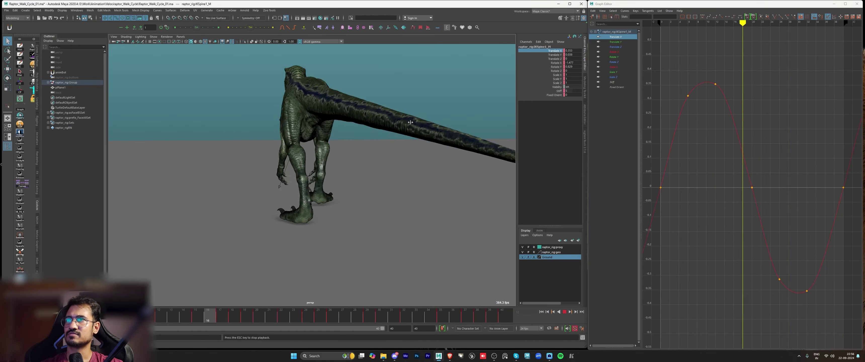
alt+drag(383, 125, 370, 172)
key(alt+v)
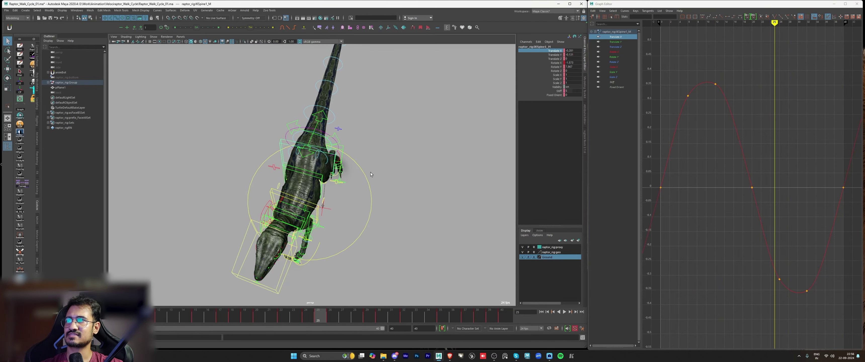
key(space)
key(space)
alt+right_drag(253, 116, 228, 132)
key(alt+1)
alt+right_drag(349, 148, 383, 155)
alt+middle_drag(342, 163, 342, 164)
scroll(357, 159, up, 1)
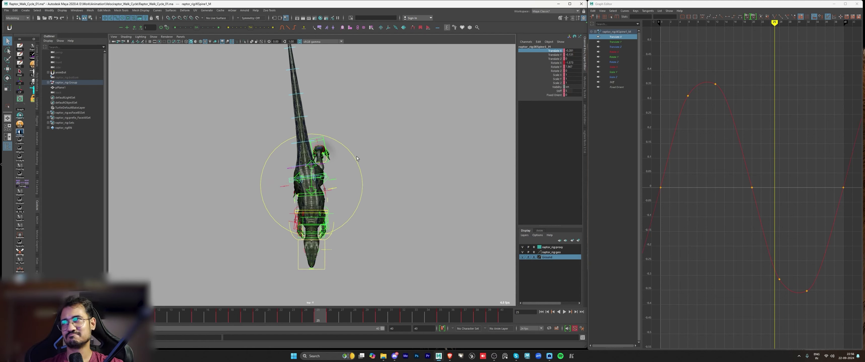
scroll(349, 181, up, 2)
key(alt+v)
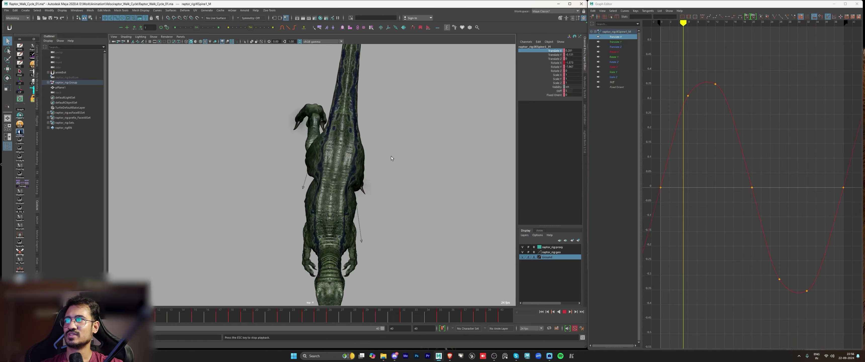
Step: Examine the raptor's walk from the side in perspective and compare it across the four views
key(space)
key(space)
alt+drag(366, 176, 420, 150)
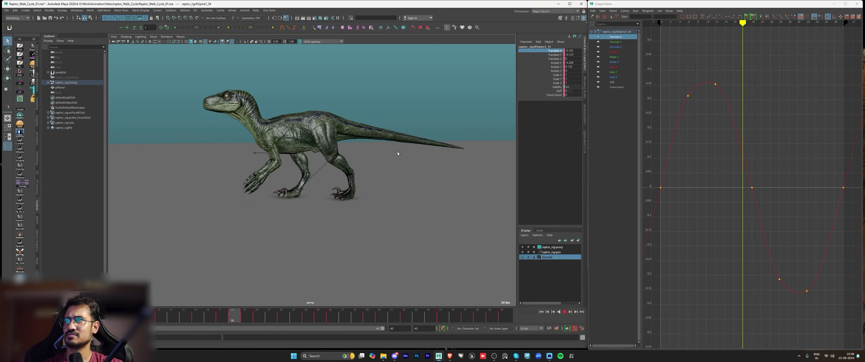
scroll(366, 159, up, 4)
alt+drag(365, 159, 354, 159)
key(alt+1)
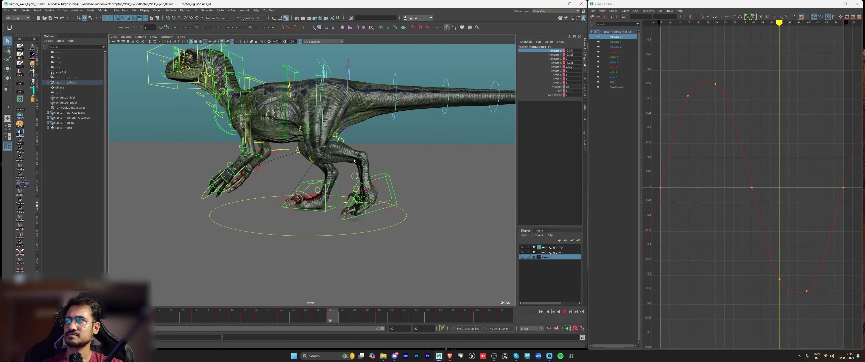
key(space)
key(space)
key(space)
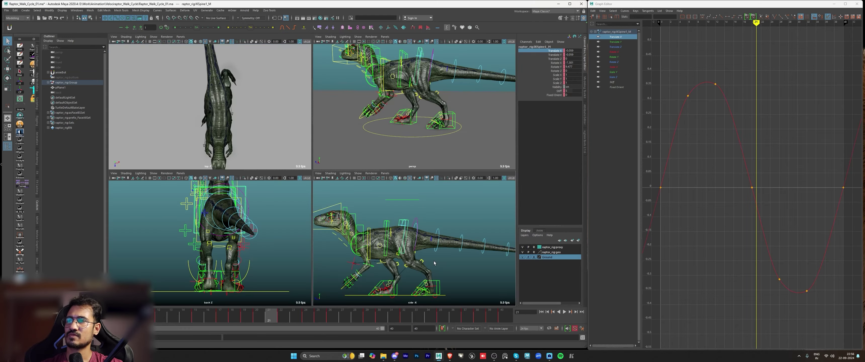
key(space)
Step: Try rotating the IKSpine1_M control around Z, and undo the rotation
alt+drag(401, 128, 259, 142)
drag(288, 95, 291, 98)
key(ctrl+z)
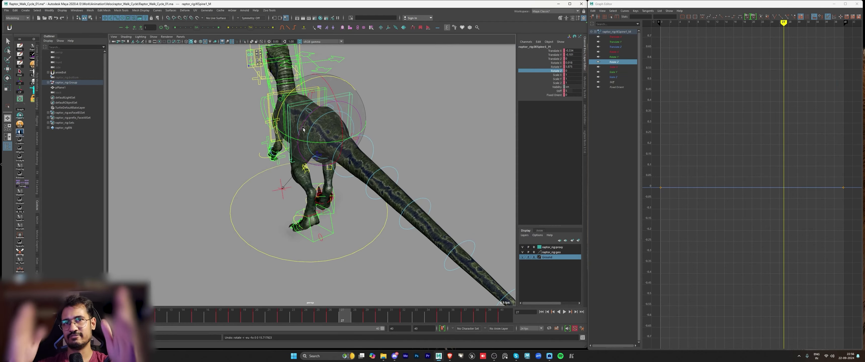
Step: Inspect the hips and legs from behind and the side during playback, with rig controls hidden and shown, stopping at frame 7
alt+drag(323, 126, 304, 114)
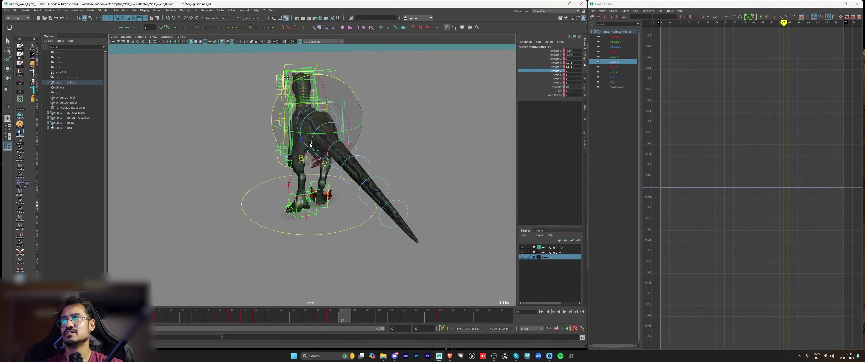
mouse_move(417, 148)
alt+mouse_down()
mouse_move(380, 150)
mouse_move(413, 150)
alt+mouse_up()
key(alt+1)
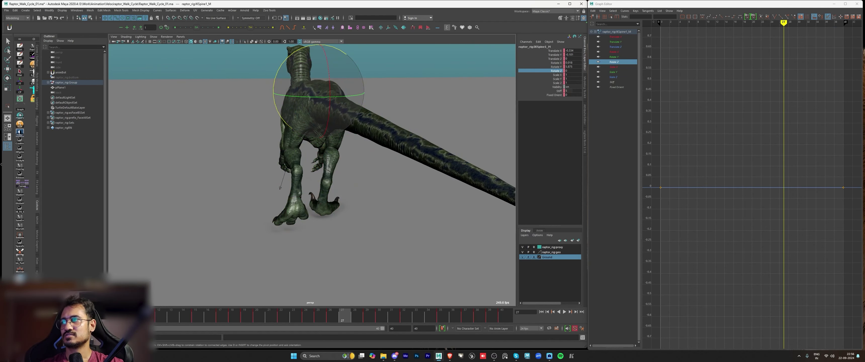
key(alt+shift+v)
key(alt+1)
alt+drag(219, 209, 295, 200)
key(alt+v)
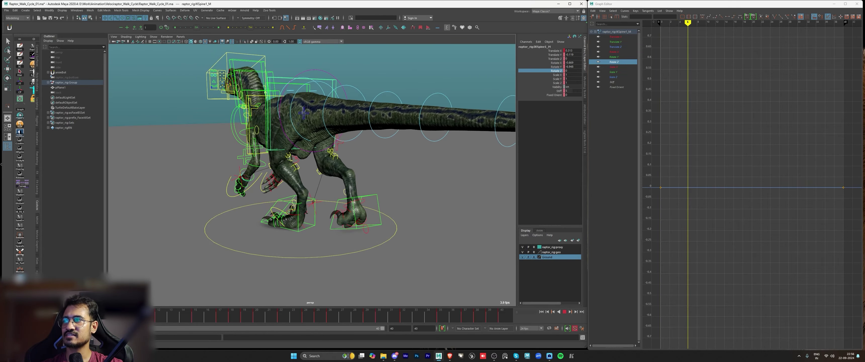
key(alt+v)
alt+drag(366, 205, 285, 206)
alt+right_drag(268, 211, 285, 212)
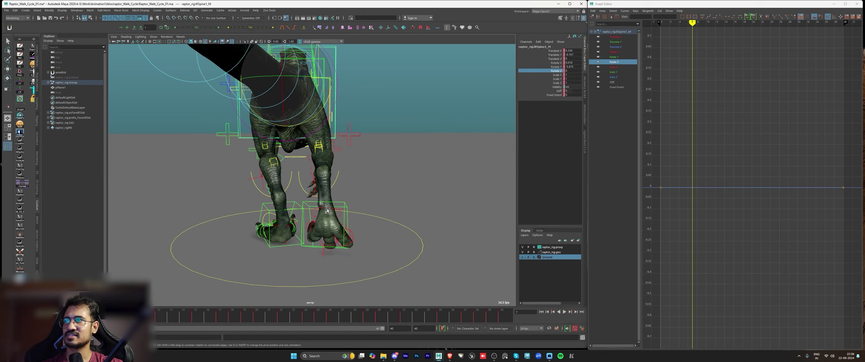
Step: Rotate the IKSpine1_M control around Z at frame 7, key the hip twist, and play it back
alt+drag(282, 213, 376, 224)
alt+right_drag(303, 168, 275, 162)
mouse_move(275, 91)
alt+mouse_down()
mouse_move(265, 109)
mouse_move(279, 100)
mouse_move(275, 86)
alt+mouse_up()
key(alt+1)
alt+drag(349, 232, 293, 220)
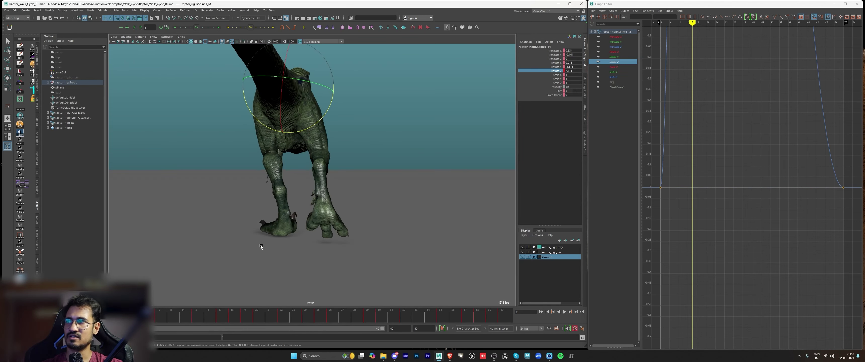
alt+drag(266, 209, 262, 144)
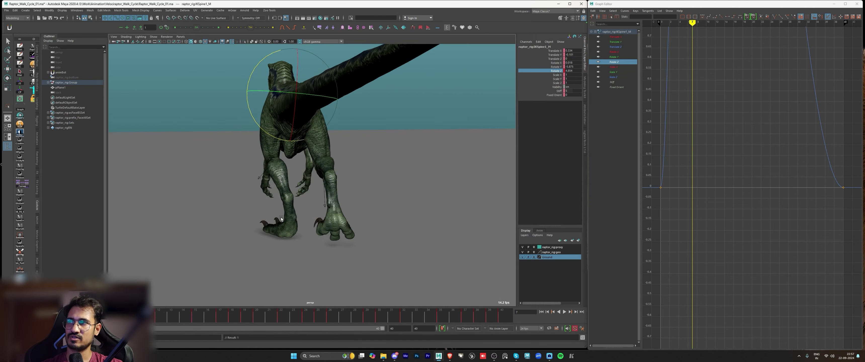
key(alt+v)
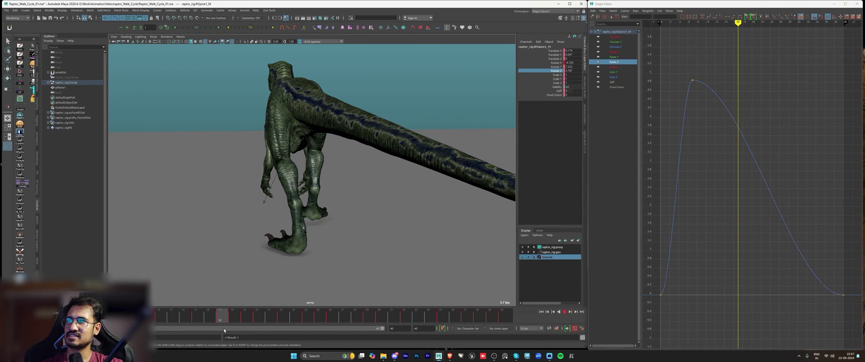
Step: Examine the legs and feet up close around frame 18 with the rig controls shown
alt+right_drag(334, 219, 365, 219)
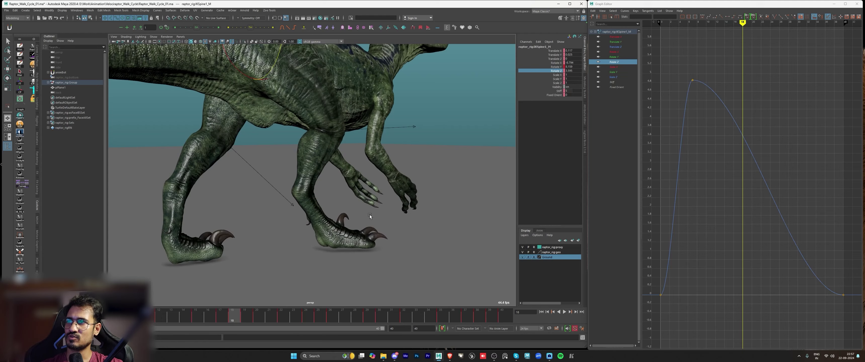
key(alt+1)
alt+middle_drag(365, 219, 361, 205)
alt+right_drag(362, 205, 383, 210)
drag(245, 318, 233, 317)
alt+right_drag(346, 203, 323, 203)
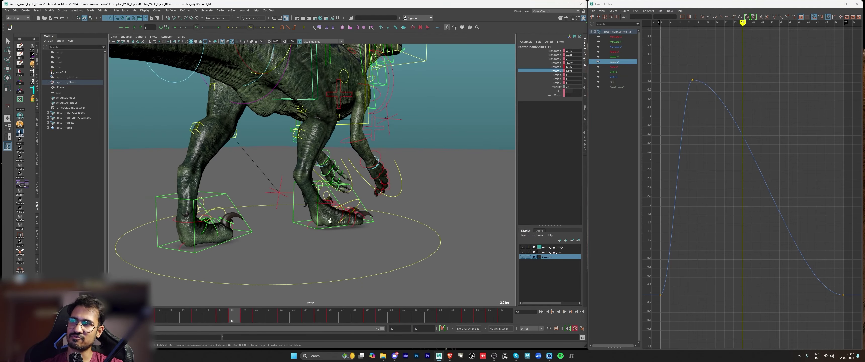
Step: Key the spine control at frame 18 and raise its Rotate Z value close to the frame 7 peak
scroll(329, 220, down, 4)
key(alt+v)
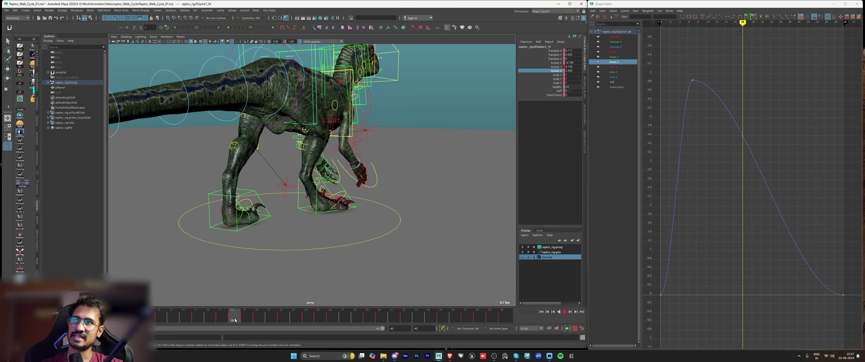
key(s)
drag(738, 151, 768, 120)
shift+middle_drag(753, 152, 748, 101)
drag(705, 89, 672, 66)
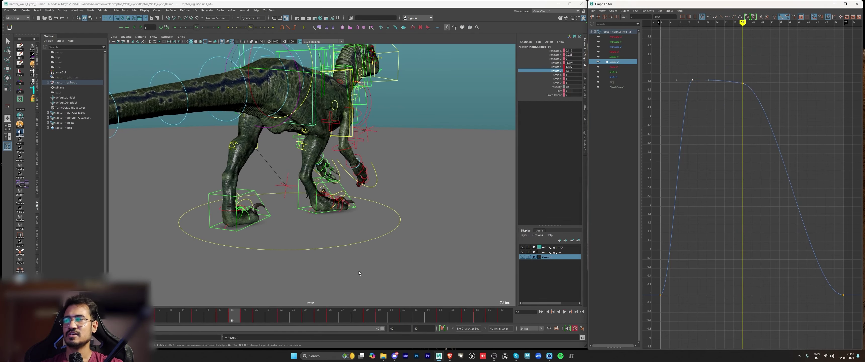
Step: Try holding the hip twist longer by shifting the frame 18 Rotate Z key to frame 20, checking the feet up close
alt+drag(302, 215, 350, 205)
alt+right_drag(302, 235, 351, 235)
alt+drag(276, 296, 270, 264)
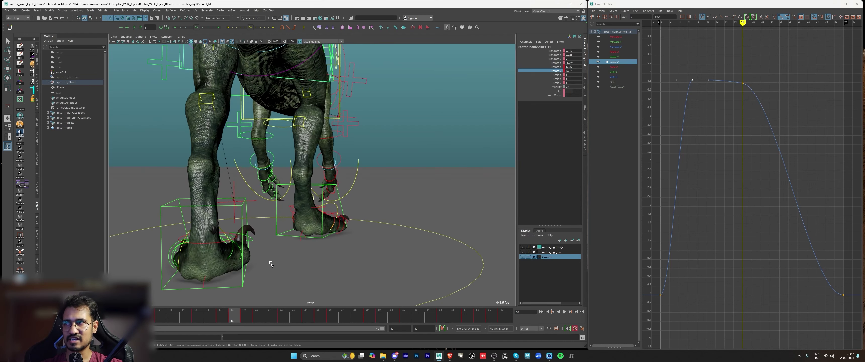
key(alt+v)
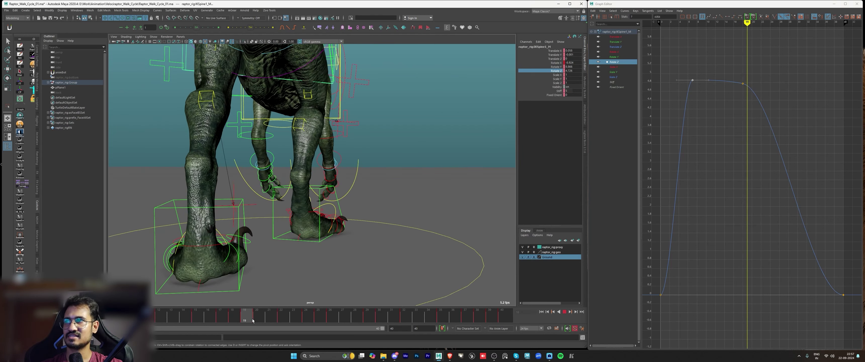
key(alt+v)
drag(724, 98, 760, 70)
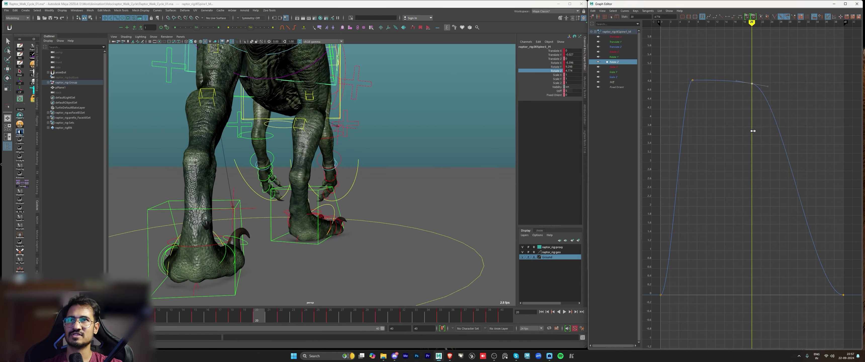
drag(255, 315, 261, 313)
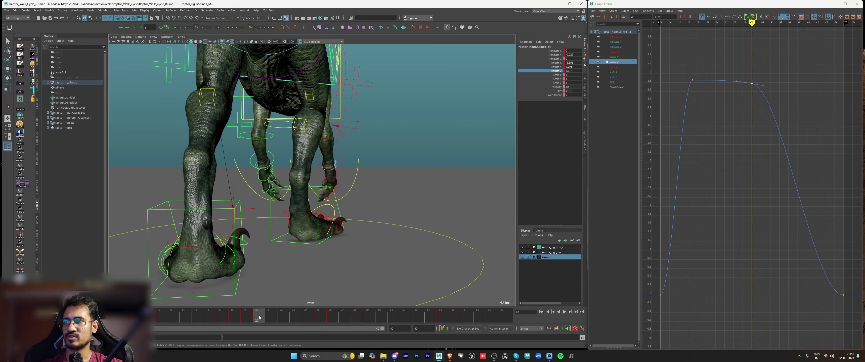
Step: Check the hips from behind and shift the frame 20 Rotate Z key back to frame 18
alt+right_drag(336, 215, 285, 221)
alt+drag(288, 232, 335, 222)
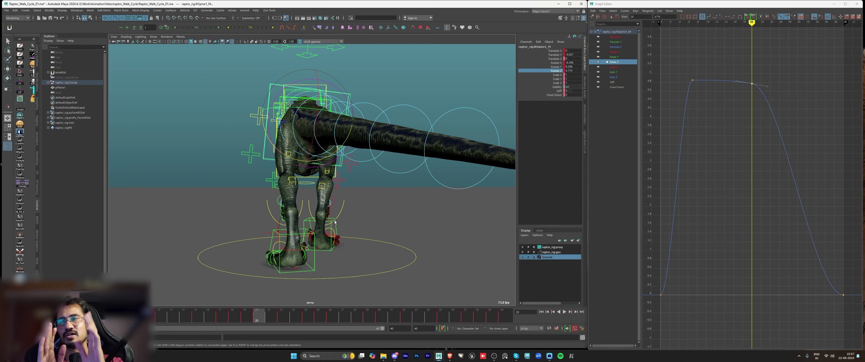
drag(269, 313, 231, 314)
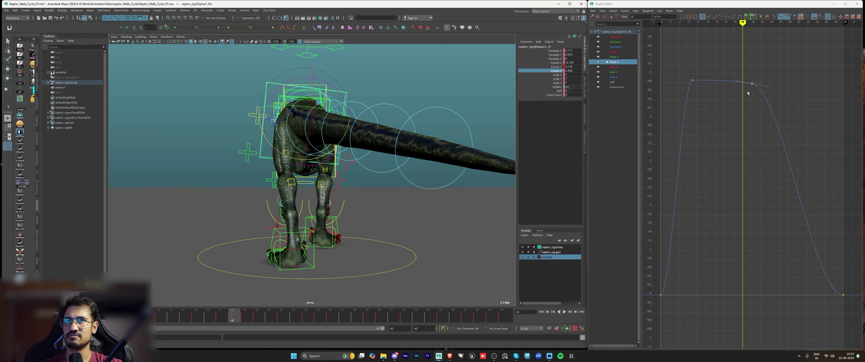
shift+middle_drag(754, 124, 745, 123)
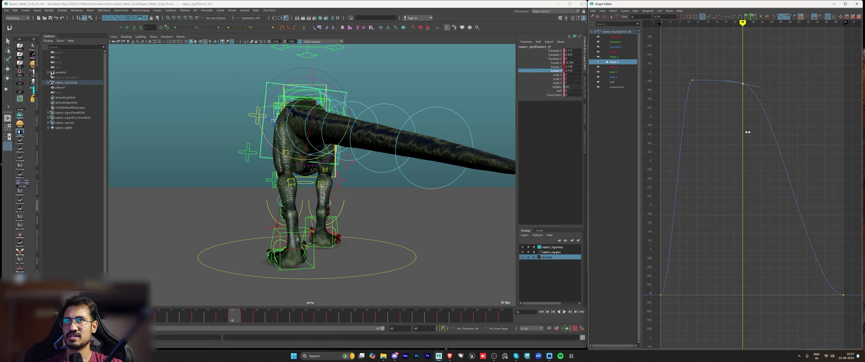
Step: Copy the positive Rotate Z peak key to frame 22 and invert its value
drag(236, 322, 282, 319)
click(715, 106)
key(ctrl+v)
drag(751, 115, 770, 73)
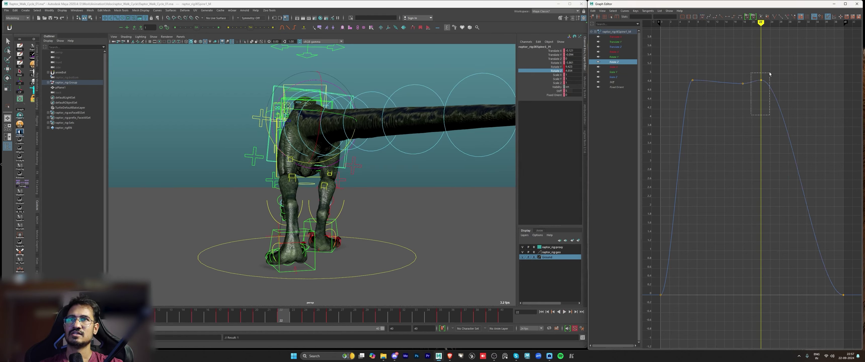
click(761, 16)
click(793, 174)
key(f)
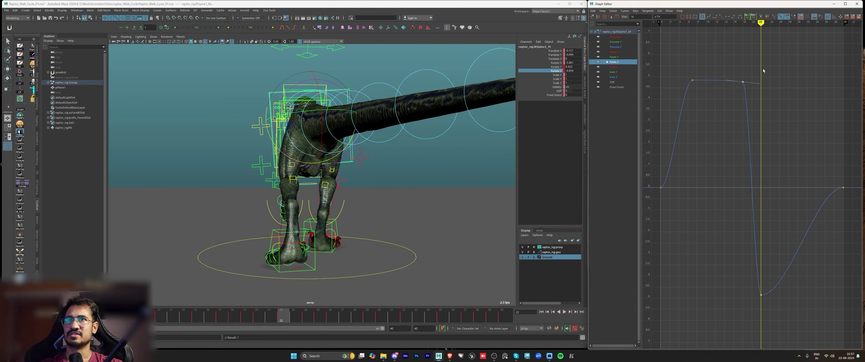
Step: Play back the twist from behind, and key Rotate Z at frame 20 near the zero crossing
key(alt+v)
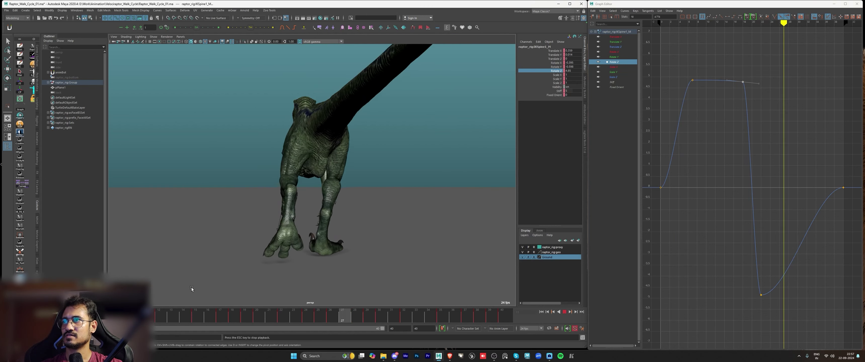
drag(168, 317, 257, 308)
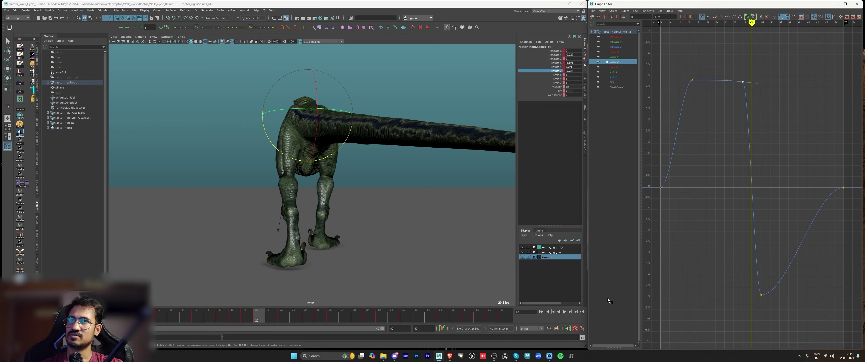
key(a)
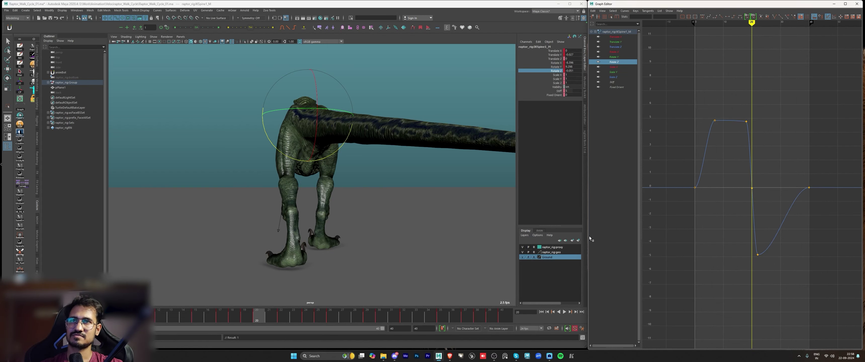
Step: Copy the Rotate Z keys of frames 20 and 22 to frames 0 and 2 and invert their values
middle_drag(752, 254, 690, 255)
key(ctrl+v)
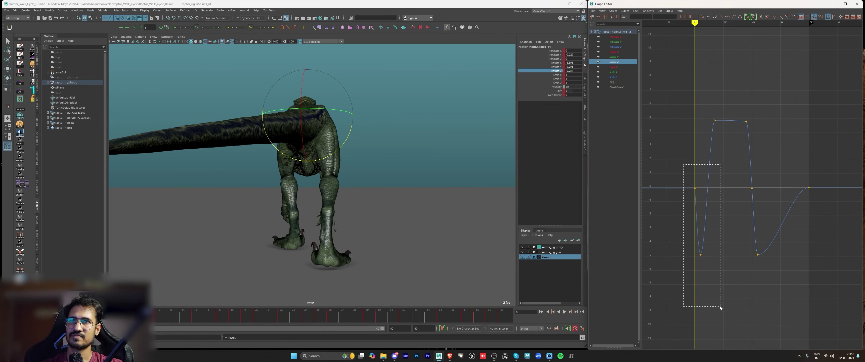
drag(720, 307, 720, 307)
key(Delete)
key(a)
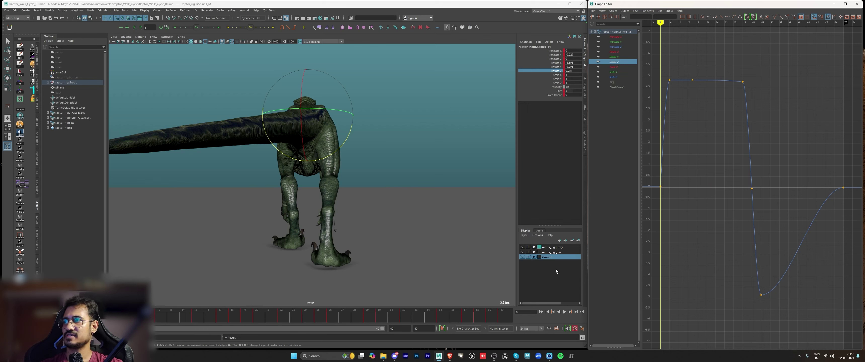
Step: Copy the starting Rotate Z key to frame 40 to close the loop
drag(415, 320, 504, 316)
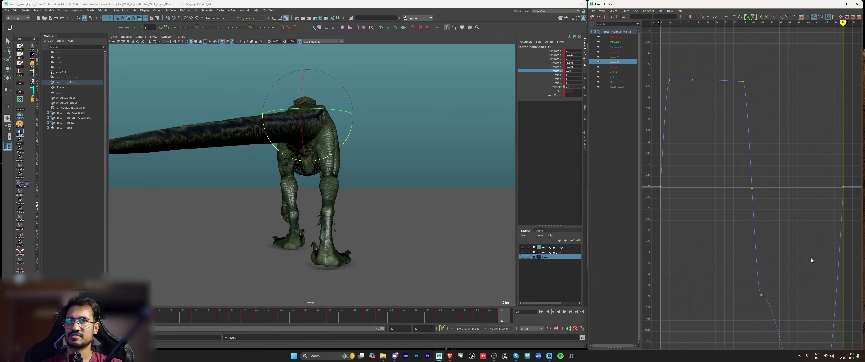
key(g)
key(a)
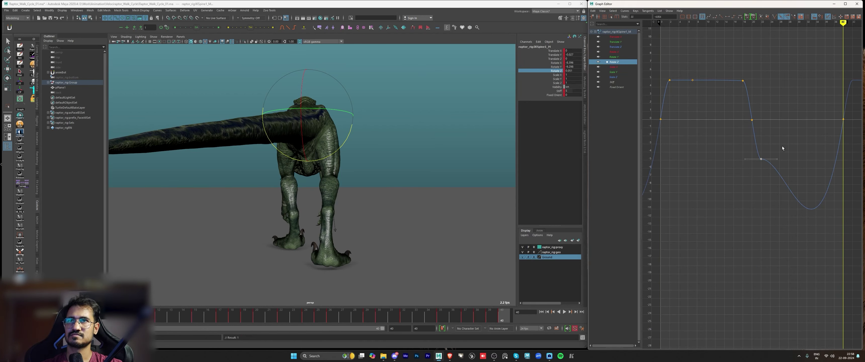
Step: Copy the positive Rotate Z keys at frames 2, 7 and 18 to frames 22, 27 and 38 and invert their values
click(649, 67)
drag(764, 136, 764, 136)
click(258, 316)
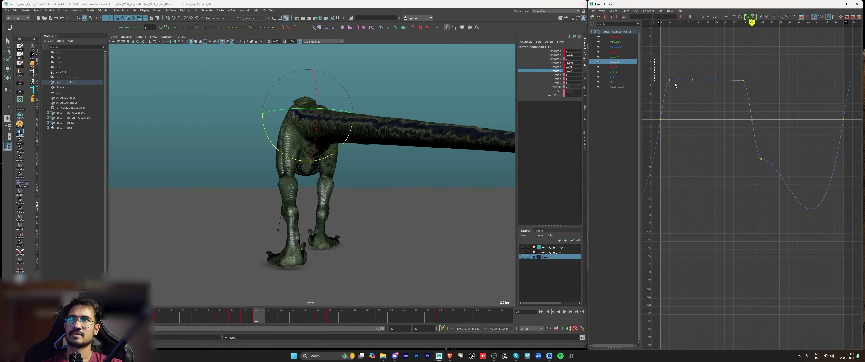
drag(675, 84, 777, 142)
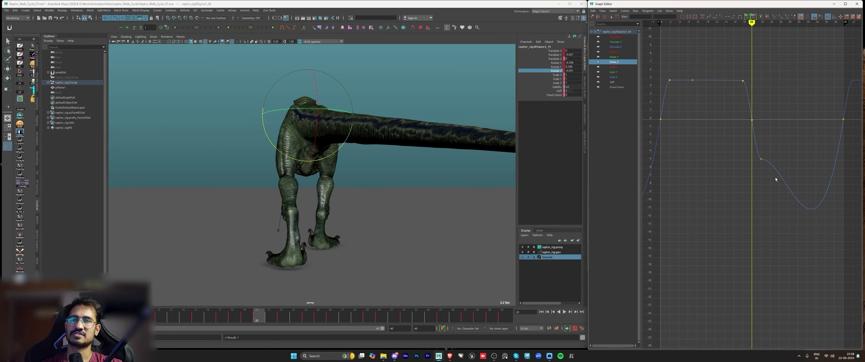
key(ctrl+z)
key(ctrl+z)
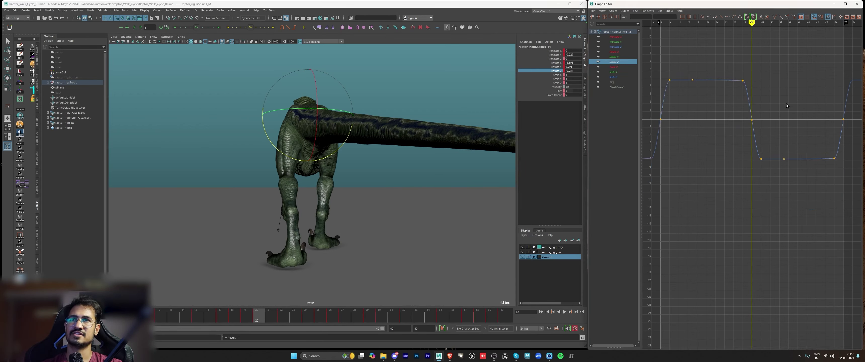
key(a)
Step: Play back the walk cycle and inspect the hip twist from the side and behind, with rig controls hidden and shown
key(alt+v)
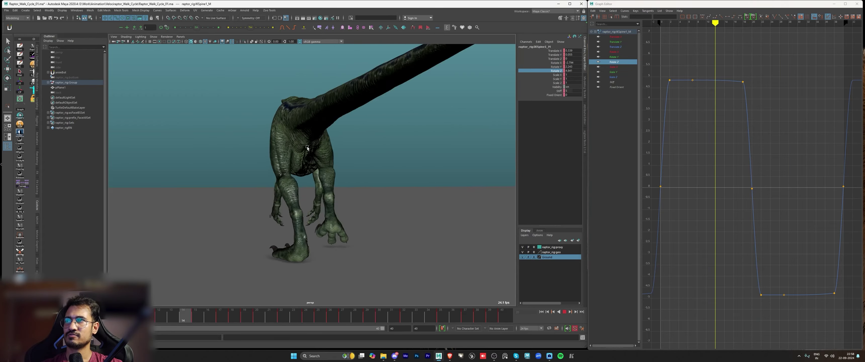
alt+drag(307, 148, 389, 173)
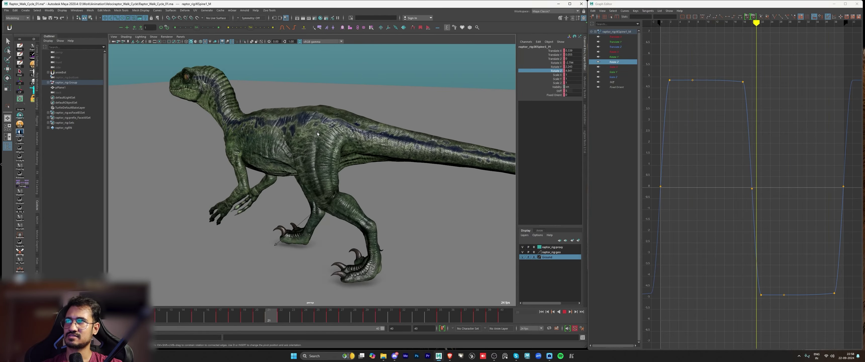
alt+drag(318, 133, 305, 101)
key(alt+1)
key(alt+v)
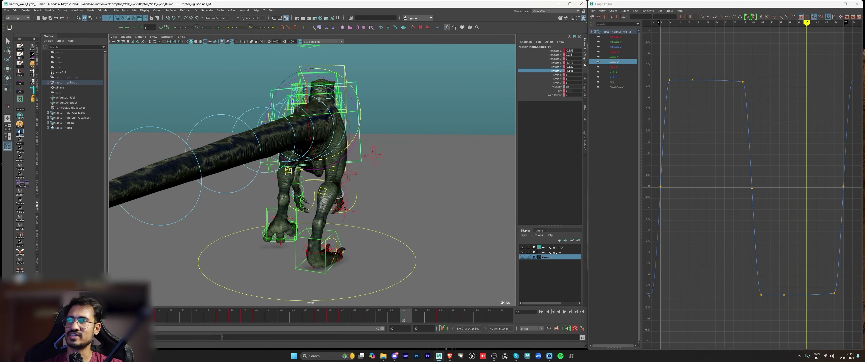
key(alt+v)
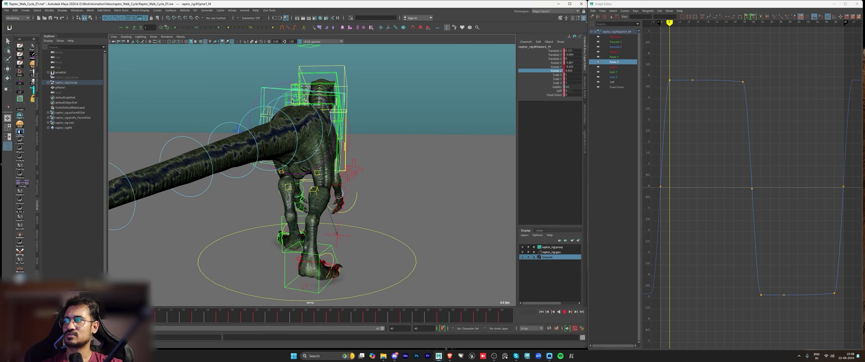
Step: Move the Rotate Z peak key from frame 2 to frame 4 and check the frames around it
key(alt+v)
drag(683, 88, 667, 71)
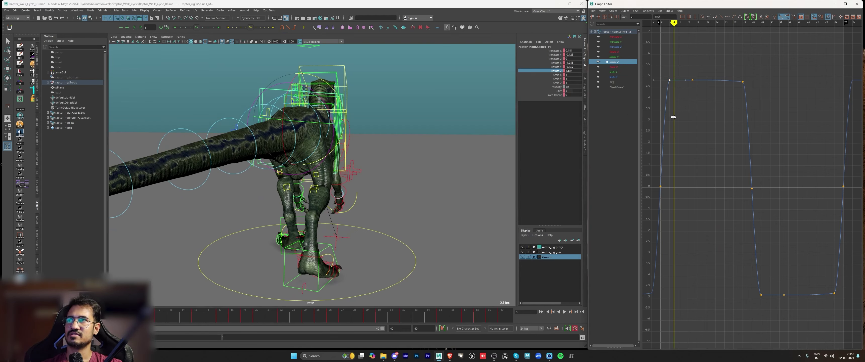
key(alt+v)
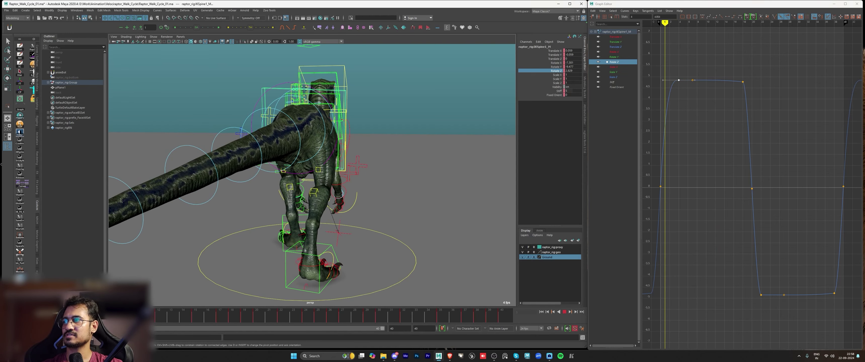
key(alt+shift+v)
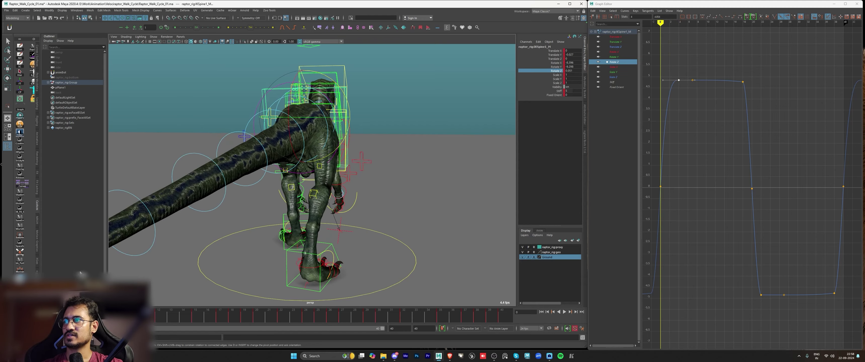
Step: Examine the frame 0 pose from behind and at an angle with the rig controls hidden and shown
alt+drag(278, 199, 328, 179)
key(alt+1)
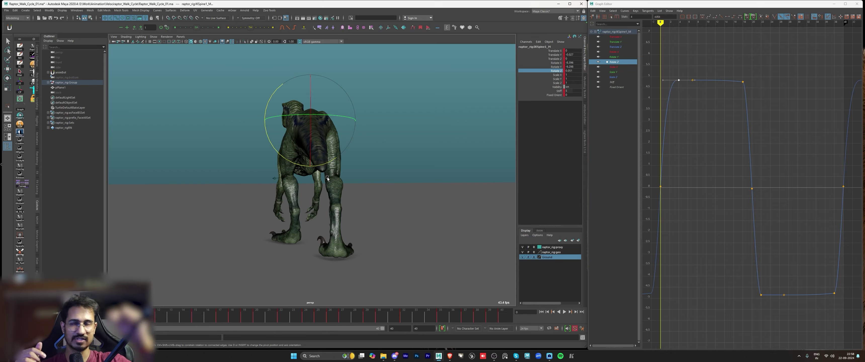
alt+drag(331, 179, 289, 168)
key(alt+1)
Step: Switch to the orthographic back view with rig controls hidden and step through the hip motion up to frame 7
alt+right_drag(289, 168, 259, 199)
key(space)
key(space)
alt+right_drag(403, 204, 319, 215)
key(alt+1)
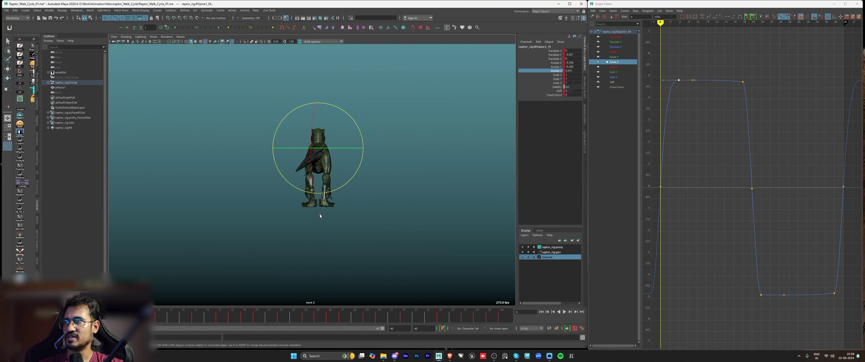
scroll(320, 215, up, 3)
key(alt+v)
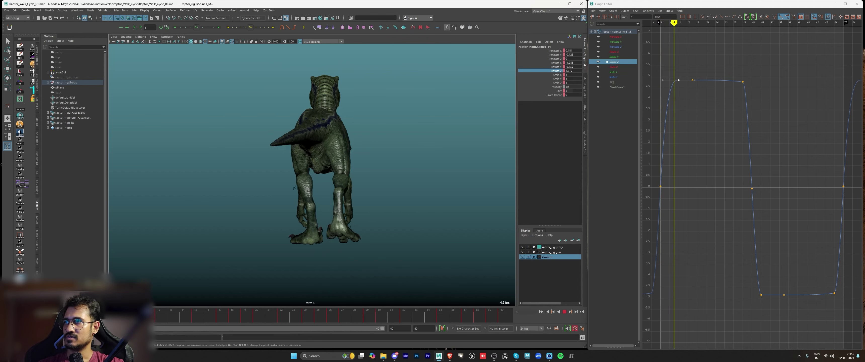
key(alt+v)
key(alt+v)
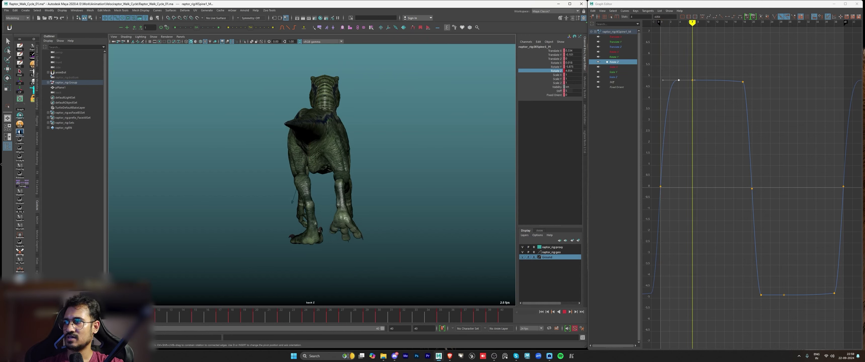
Step: Lower the Rotate Z curve at frame 7, tilt the frame 4 tangent, and key a second peak around frame 11
key(alt+v)
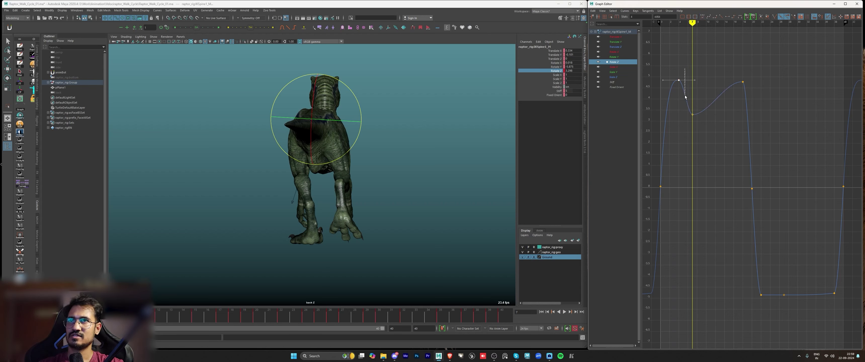
key(alt+v)
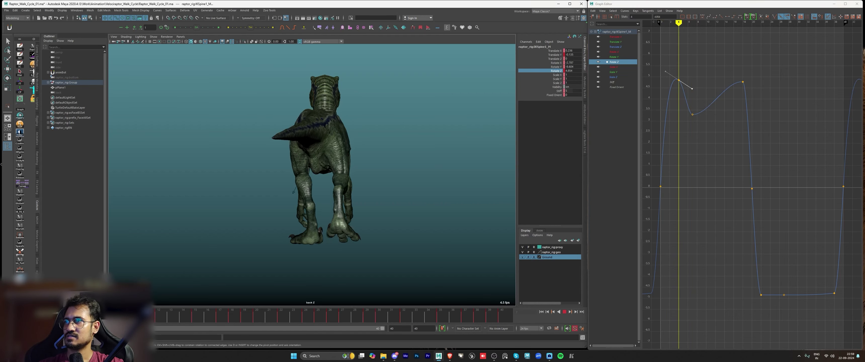
key(alt+v)
key(s)
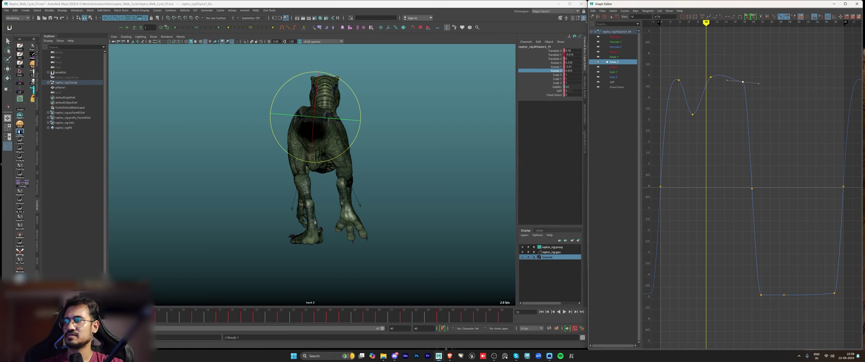
Step: Lower the Rotate Z dip key at frame 7 and check the hip motion in playback up to frame 20
drag(135, 315, 12, 315)
key(alt+v)
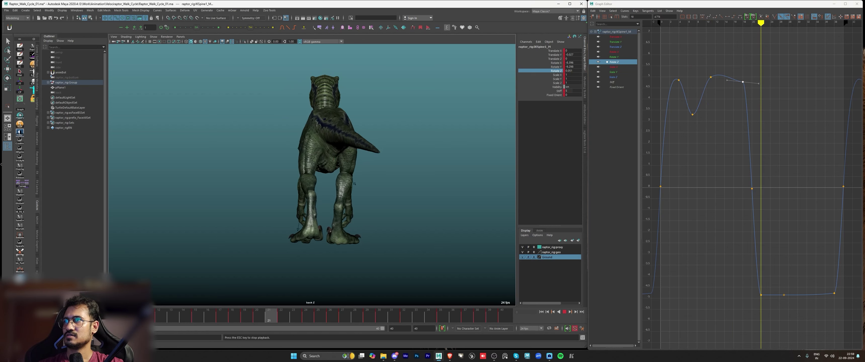
key(alt+v)
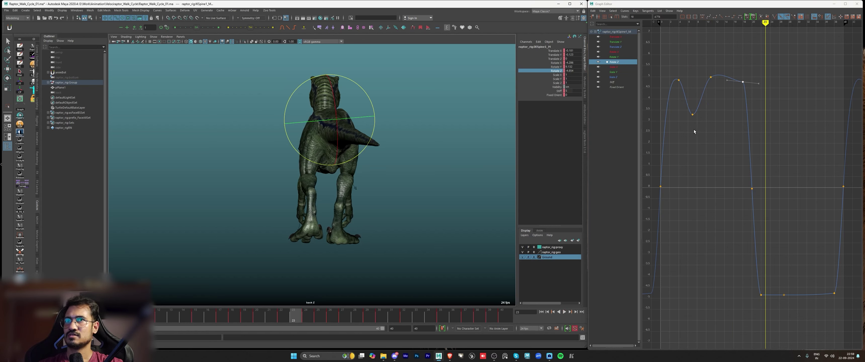
click(692, 114)
shift+middle_drag(723, 113, 722, 130)
key(alt+v)
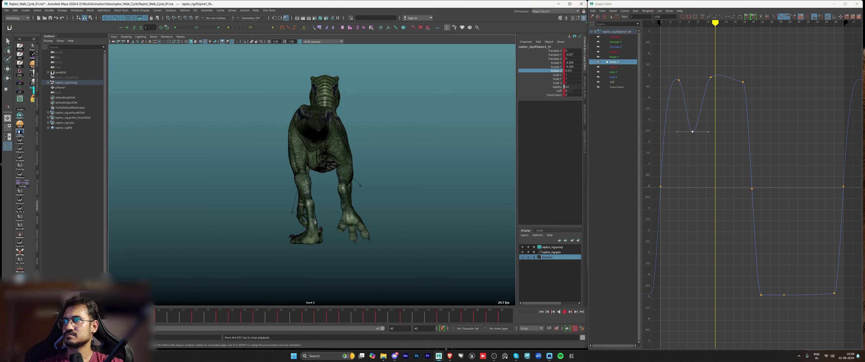
key(alt+v)
drag(234, 315, 259, 315)
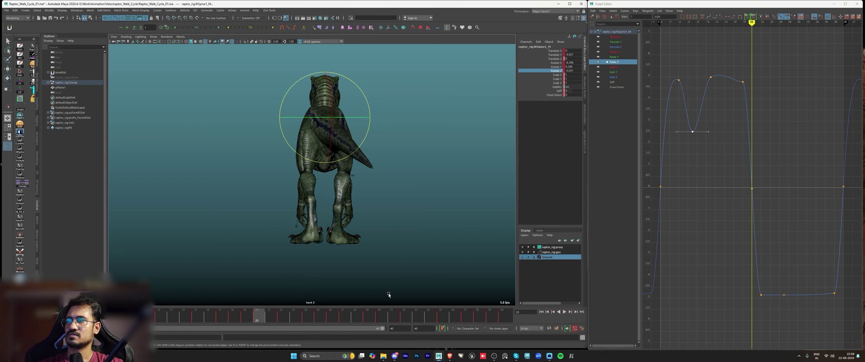
Step: Replace the second half of the Rotate Z curve with a copy of the frame 0 to 20 keys pasted at frame 20
click(767, 192)
alt+middle_drag(766, 192, 767, 197)
scroll(764, 188, down, 3)
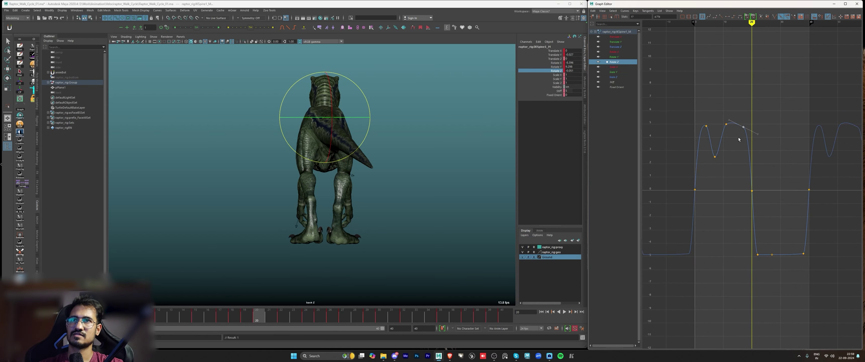
click(677, 200)
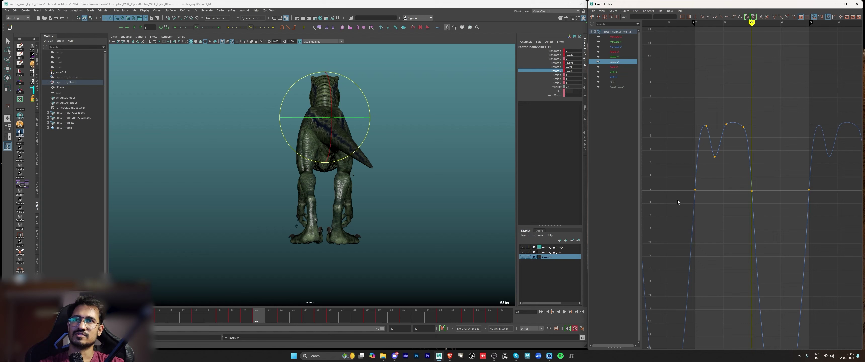
drag(682, 209, 756, 118)
key(ctrl+c)
key(ctrl+v)
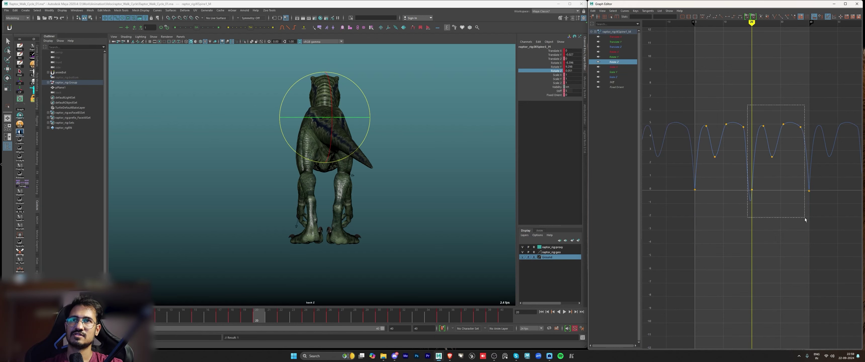
Step: Invert the pasted Rotate Z keys to mirror the first half and steepen the tangent of the frame 40 key
drag(808, 228, 808, 229)
key(alt+m)
click(777, 148)
key(f)
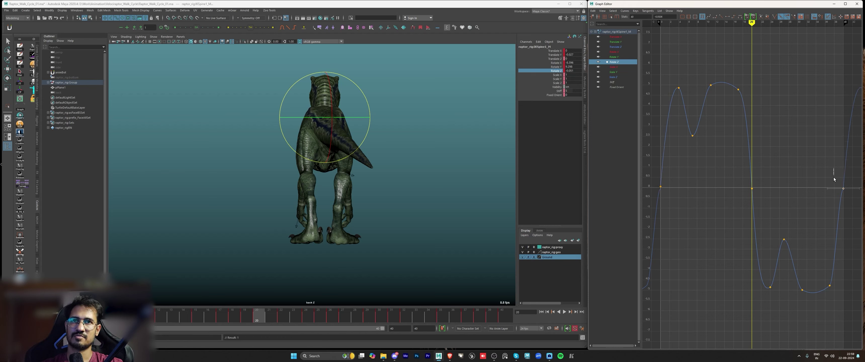
middle_drag(832, 207, 834, 212)
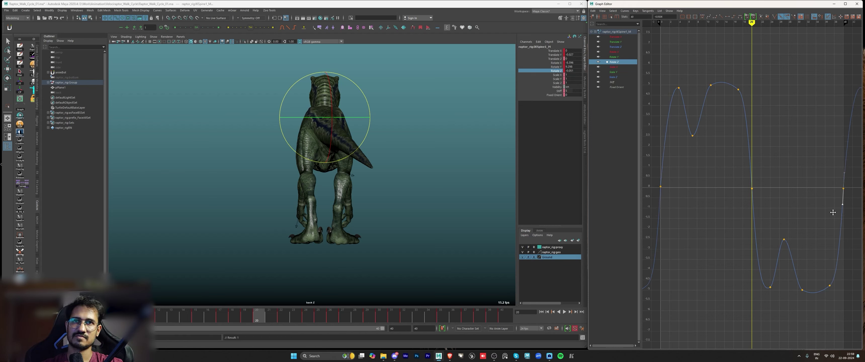
Step: Play the mirrored hip twist in the back view and from behind in the perspective view
key(alt+v)
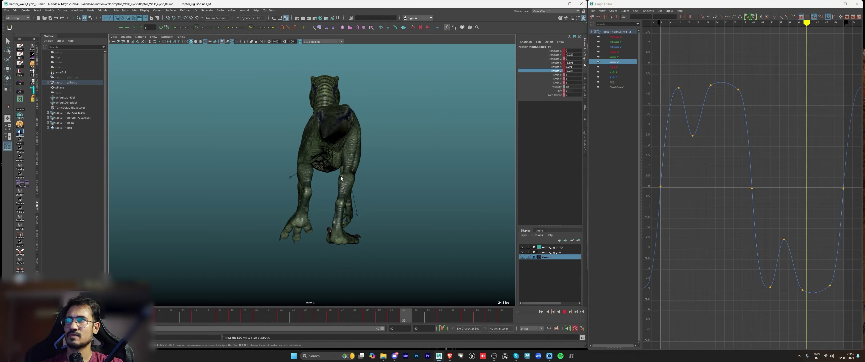
key(space)
key(space)
alt+drag(408, 147, 378, 145)
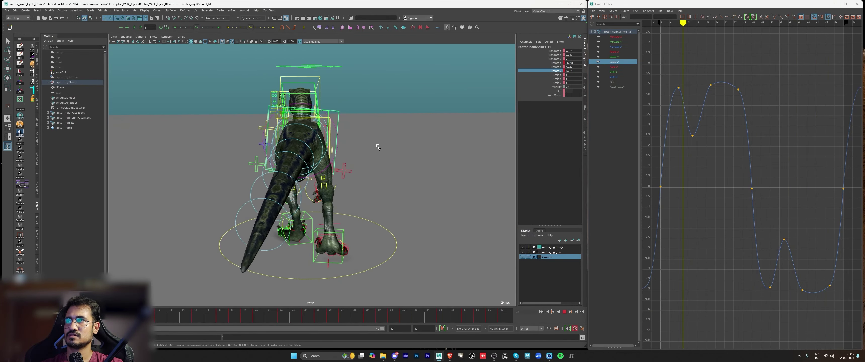
key(alt+v)
Step: Raise the Rotate Z key at frame 0, give frame 20 the negated value and frame 40 the matching value
click(661, 186)
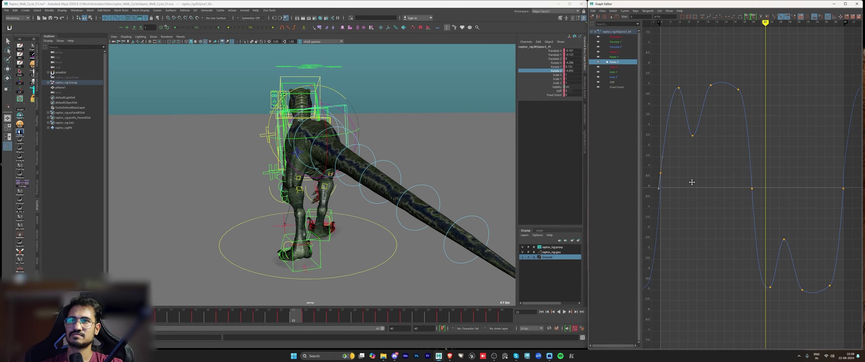
drag(247, 314, 261, 313)
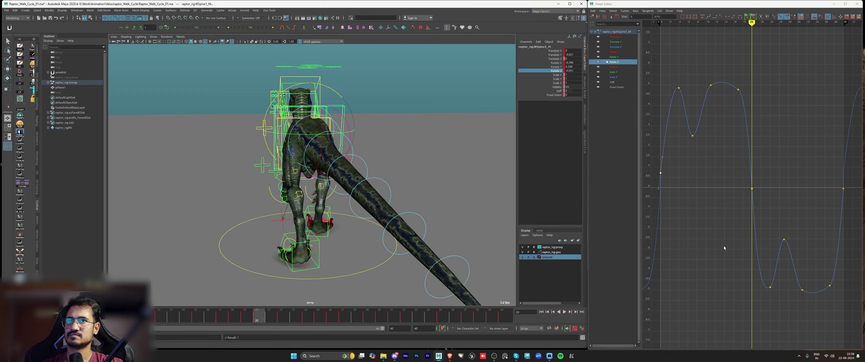
key(ctrl+v)
key(minus)
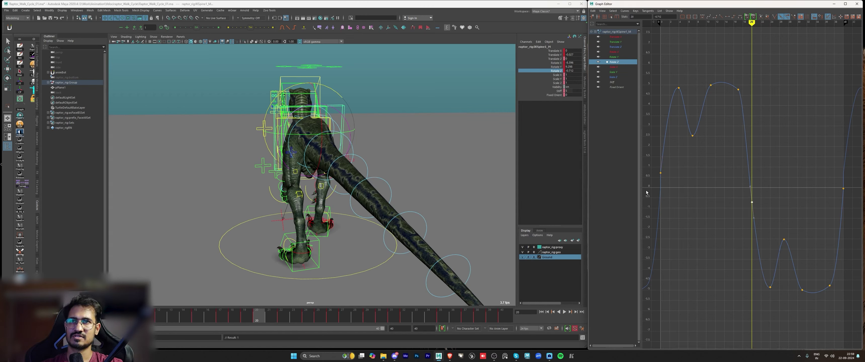
key(alt+v)
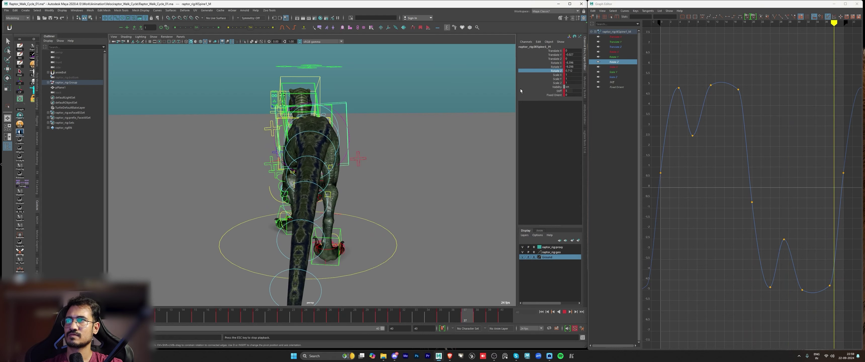
Step: Show only the spine control's Translate X curve and lower its key at frame 6 slightly
key(Escape)
click(553, 51)
mouse_move(86, 316)
mouse_down()
mouse_move(37, 316)
mouse_move(86, 316)
mouse_up()
drag(680, 114, 694, 90)
shift+middle_drag(685, 118, 688, 126)
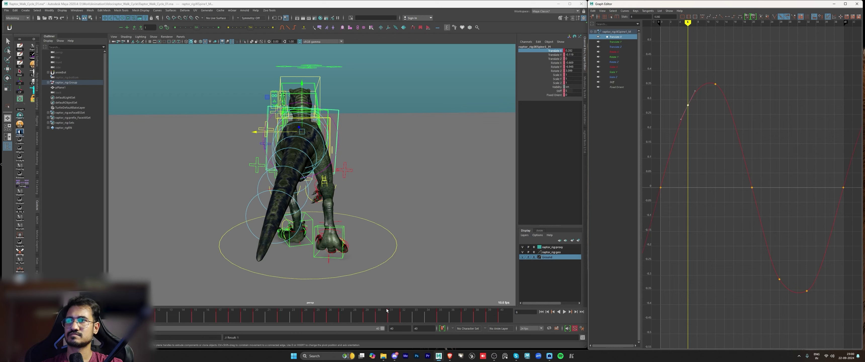
Step: Set the Translate X key at frame 26 to the negated value of the frame 6 key and play the cycle
mouse_move(387, 312)
mouse_down()
mouse_move(406, 316)
mouse_move(331, 316)
mouse_up()
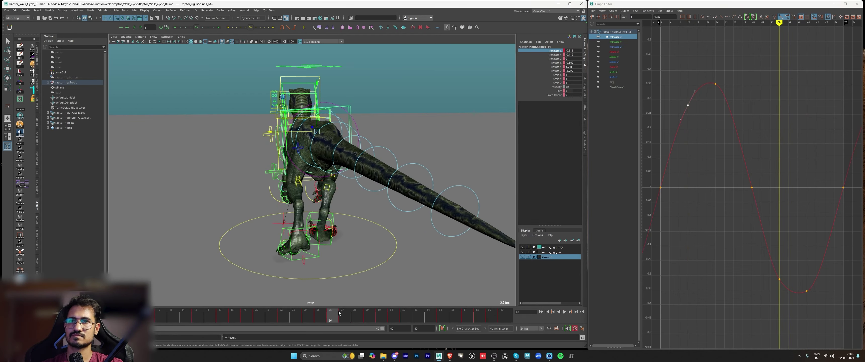
click(772, 233)
key(ctrl+v)
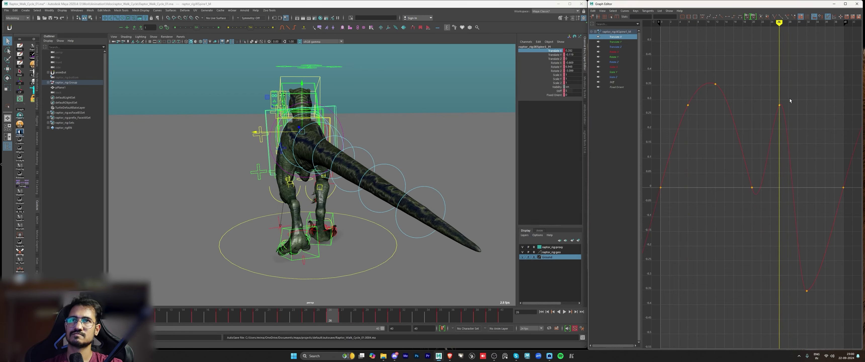
key(ctrl+z)
middle_click(293, 221)
key(alt+v)
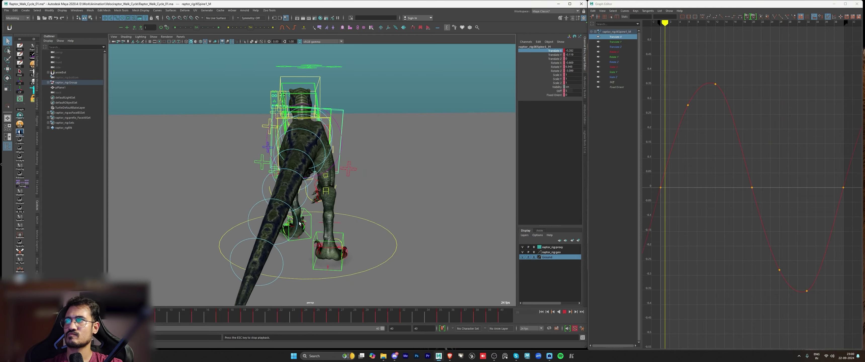
Step: Examine the playing walk cycle from the side with the rig controls hidden and shown
key(alt+1)
alt+drag(295, 181, 346, 173)
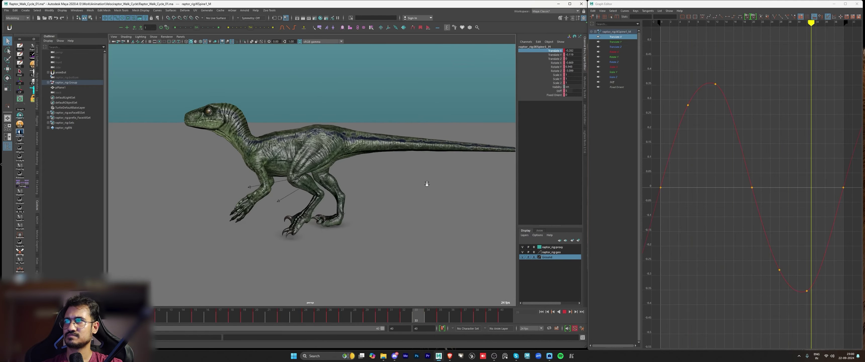
scroll(418, 183, up, 6)
alt+right_drag(411, 181, 350, 182)
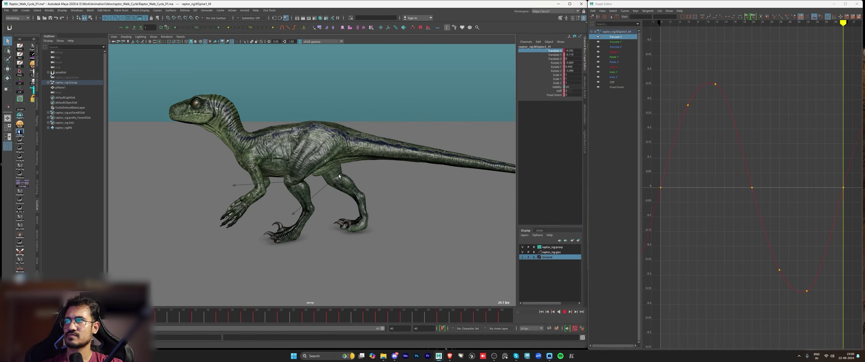
key(alt+1)
alt+drag(349, 181, 345, 175)
alt+right_drag(345, 175, 309, 177)
alt+drag(309, 177, 327, 179)
alt+middle_drag(327, 178, 294, 180)
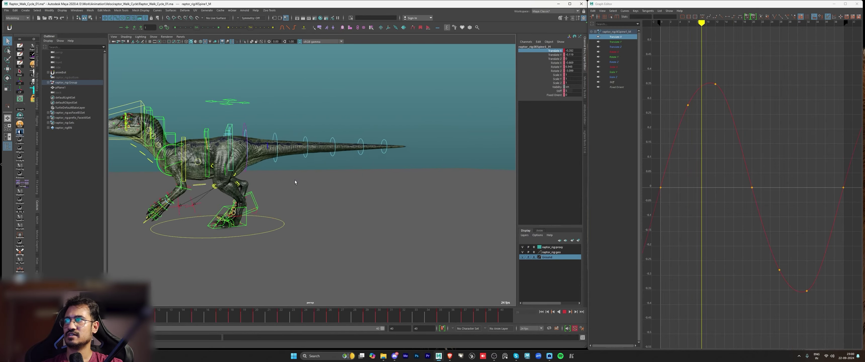
alt+right_drag(295, 180, 346, 182)
alt+middle_drag(346, 181, 385, 183)
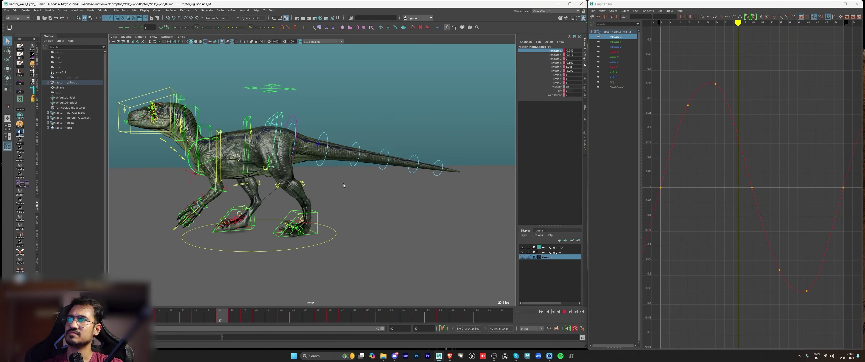
Step: Examine the foot contacts and leg motion close up from low side angles during playback
mouse_move(343, 183)
alt+mouse_down()
mouse_move(292, 184)
mouse_move(335, 185)
alt+mouse_up()
alt+middle_drag(336, 185, 372, 151)
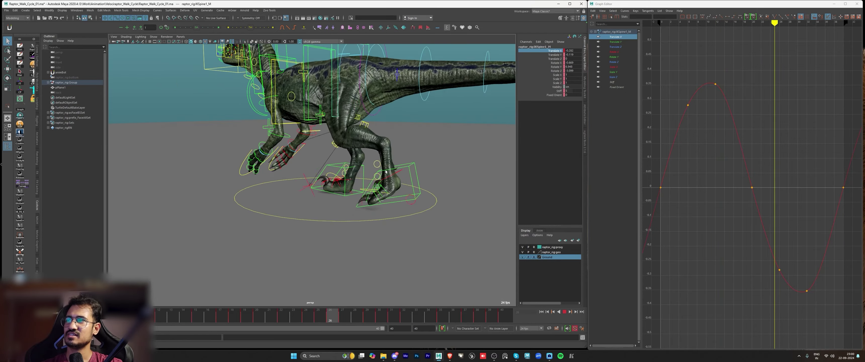
alt+right_drag(373, 151, 399, 175)
alt+drag(400, 175, 381, 187)
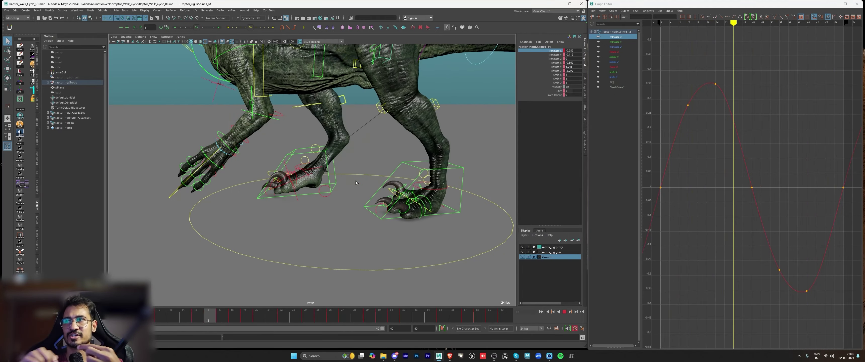
alt+drag(356, 183, 355, 166)
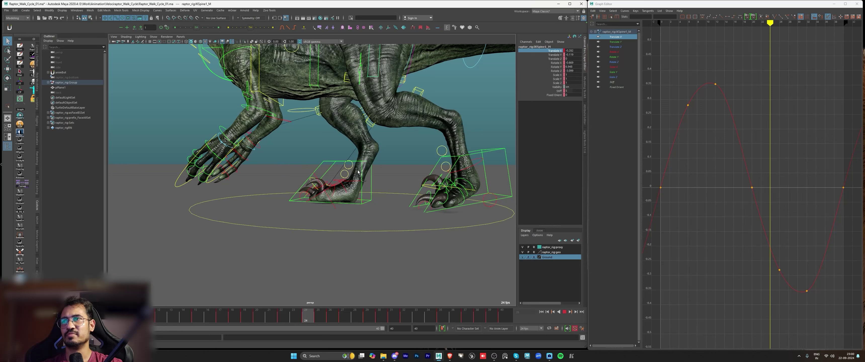
key(alt+v)
Step: Select the left ankle roll control, frame it in the side view, and key its Translate X at frames 0 and 40
click(336, 169)
key(space)
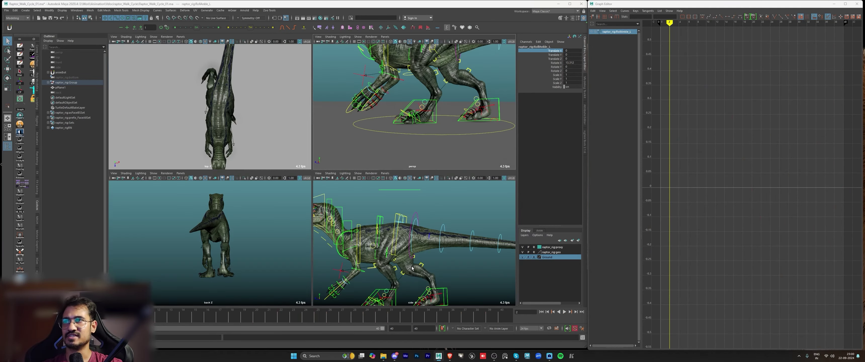
key(space)
key(e)
alt+right_drag(473, 189, 398, 197)
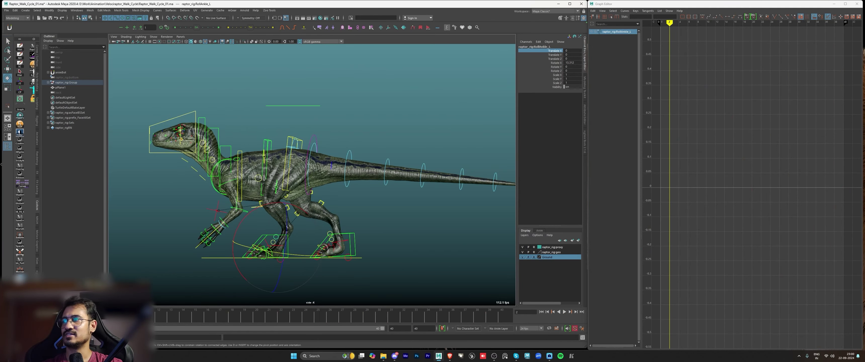
drag(33, 316, 8, 316)
alt+middle_drag(350, 225, 375, 194)
alt+right_drag(375, 194, 424, 194)
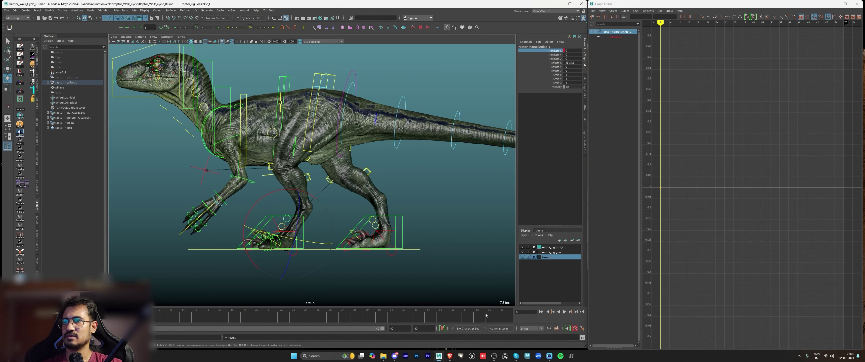
key(alt+shift+v)
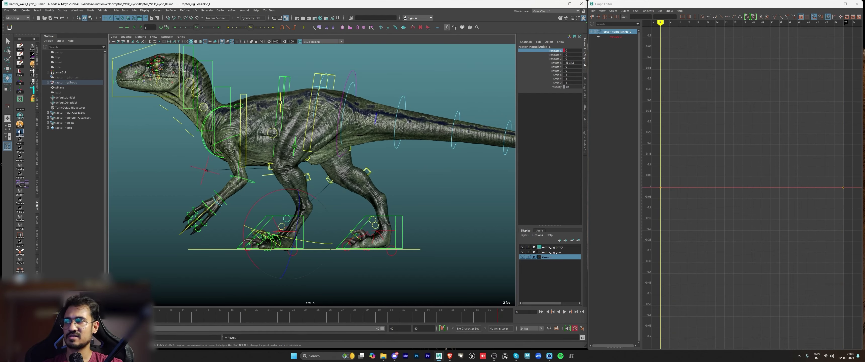
Step: Try rotating the left ankle roll control around frame 3 to adjust the planted foot
key(alt+v)
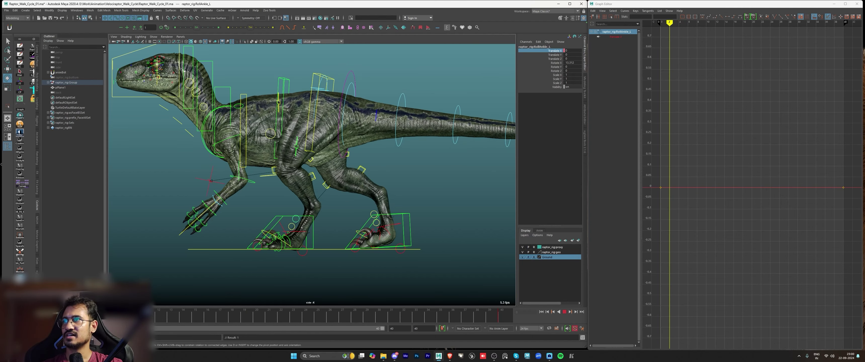
key(alt+v)
drag(292, 191, 292, 198)
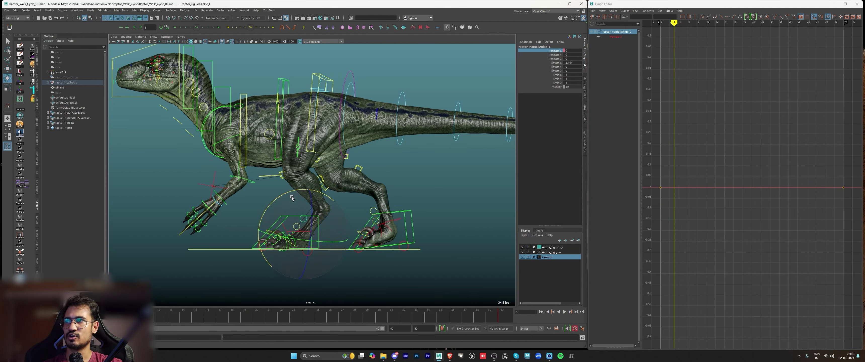
key(alt+v)
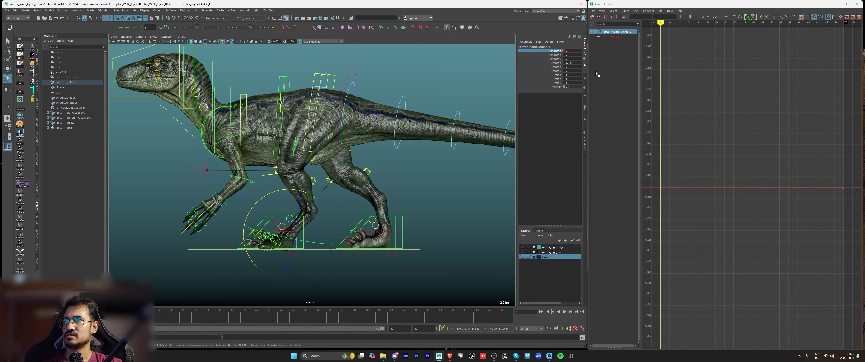
Step: Undo the ankle roll rotation, key all of the control's channels at frame 0, and play the cycle
key(ctrl+z)
key(ctrl+z)
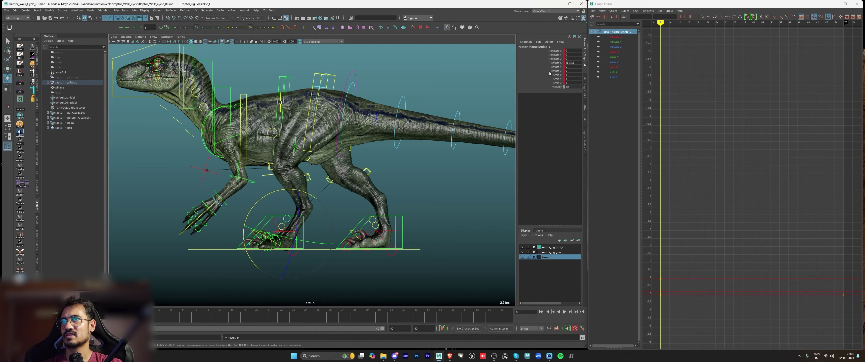
key(alt+v)
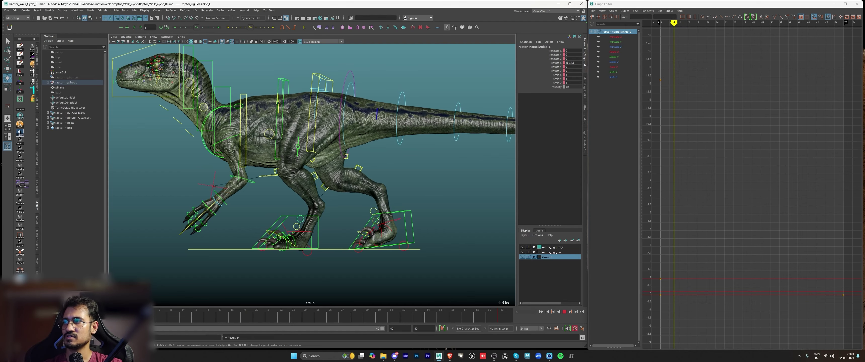
Step: Rotate the left ankle roll control at frame 4 to adjust the planted foot, and play the cycle
key(alt+v)
drag(289, 195, 301, 194)
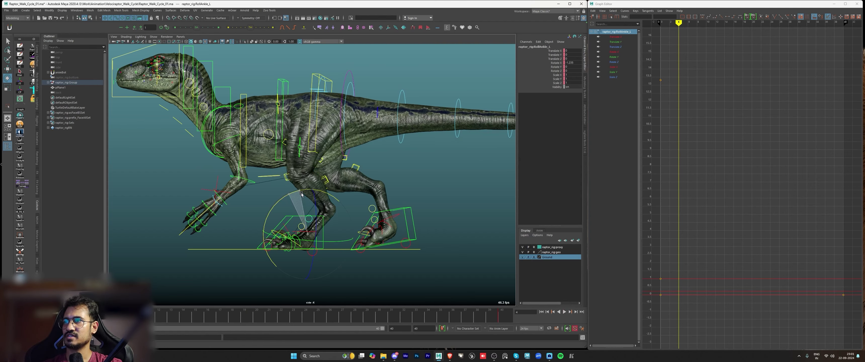
key(alt+v)
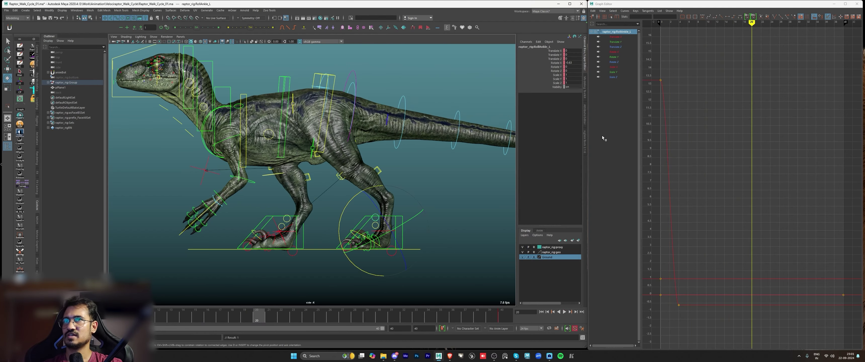
Step: Isolate the ankle roll's Rotate X curve, copy its keys at frames 0 and 4, and paste them at frame 20
click(613, 51)
key(f)
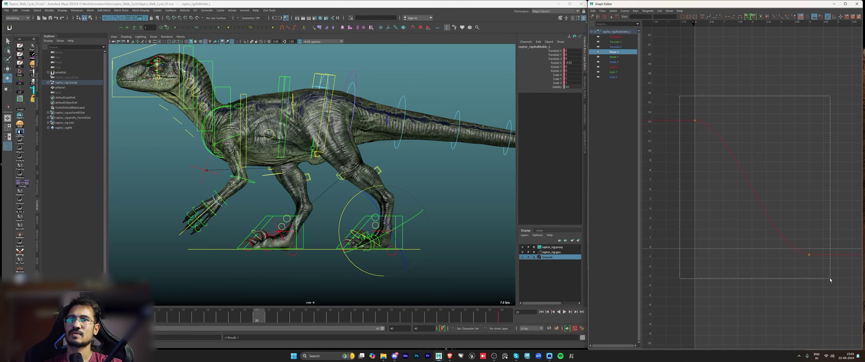
drag(830, 278, 830, 278)
key(ctrl+c)
key(ctrl+v)
key(f)
alt+right_drag(809, 286, 721, 162)
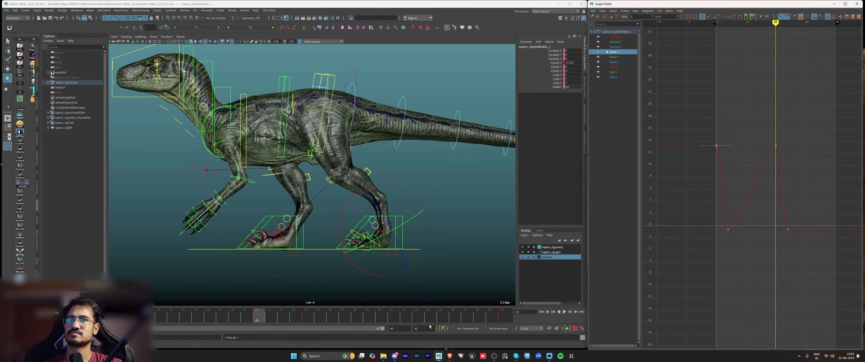
Step: Paste the copied Rotate X keys at frame 40 as well, frame the curve, and play the cycle
click(502, 316)
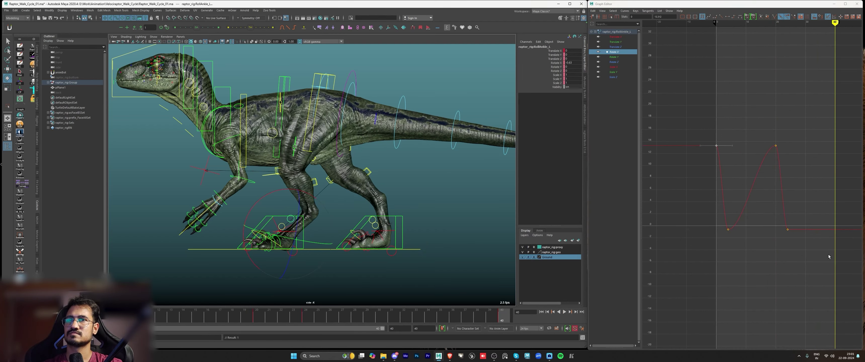
key(ctrl+v)
click(811, 252)
key(a)
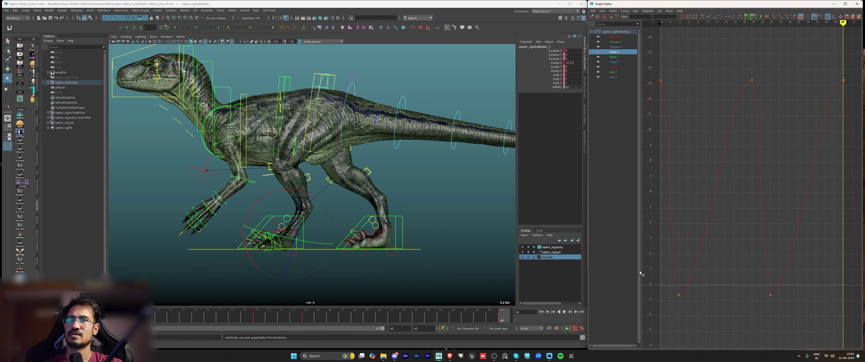
key(alt+v)
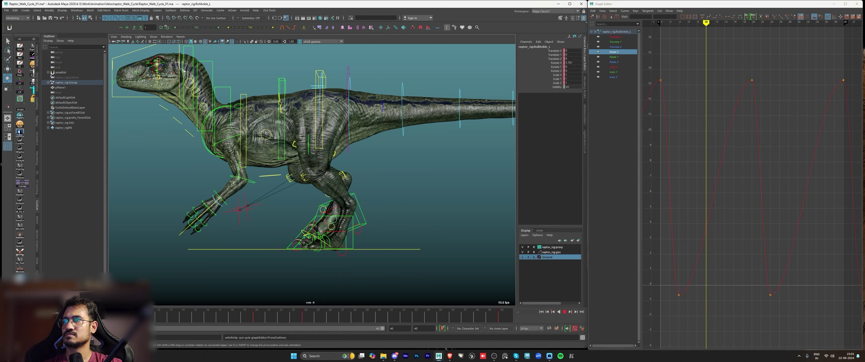
Step: Delete the pasted Rotate X key at frame 24 and replay the cycle
key(alt+v)
key(Delete)
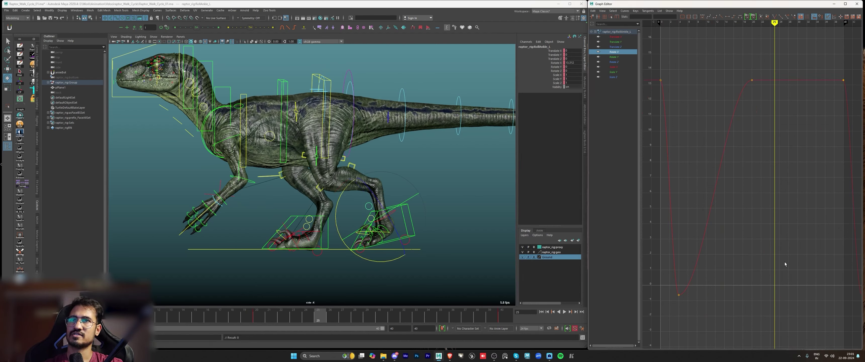
key(alt+v)
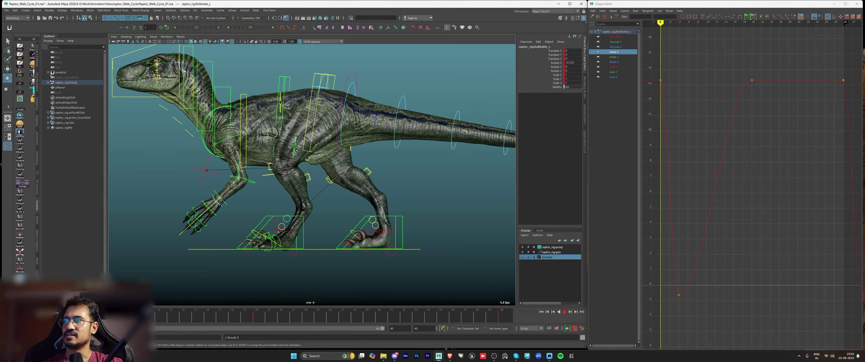
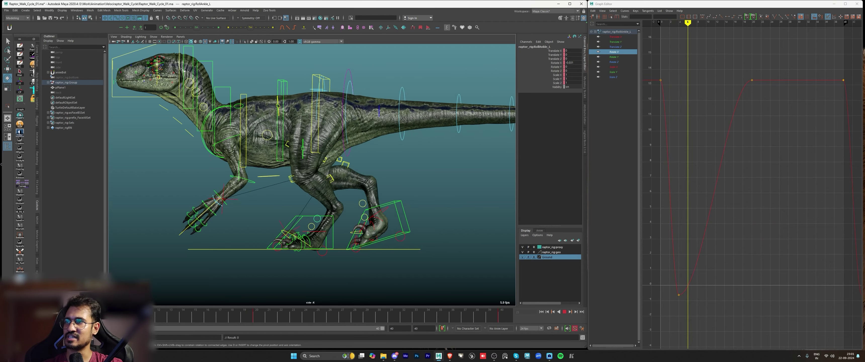
Step: Add a Rotate X key at frame 7 below the frame 4 key, and play the cycle
click(693, 275)
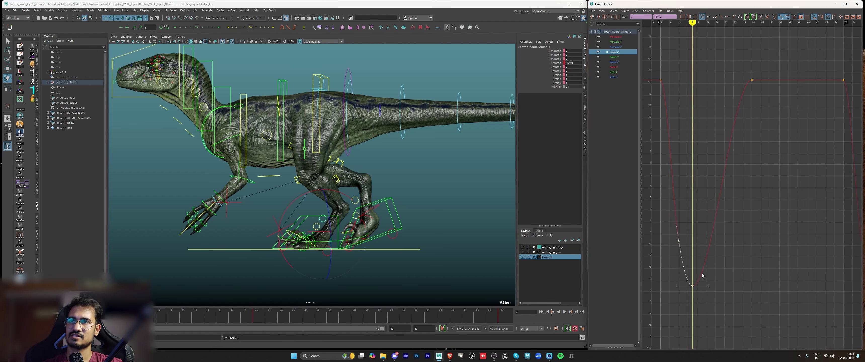
key(alt+v)
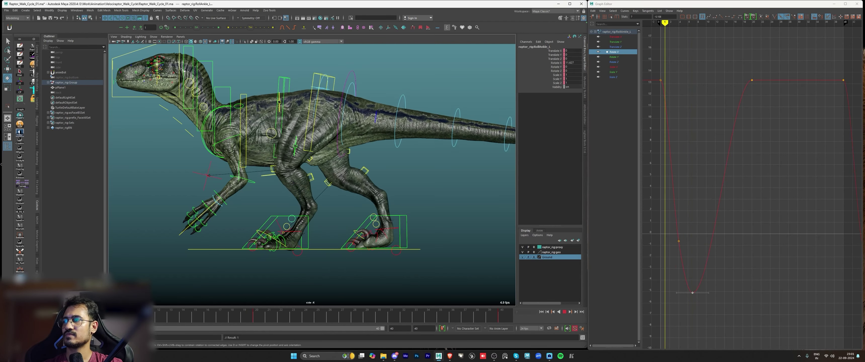
key(alt+shift+v)
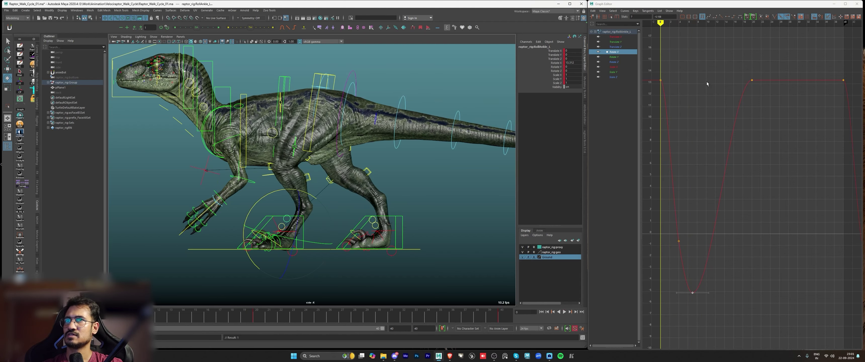
Step: Try lowering the Rotate X keys at frames 0, 20 and 40 and shifting them two frames earlier
click(660, 80)
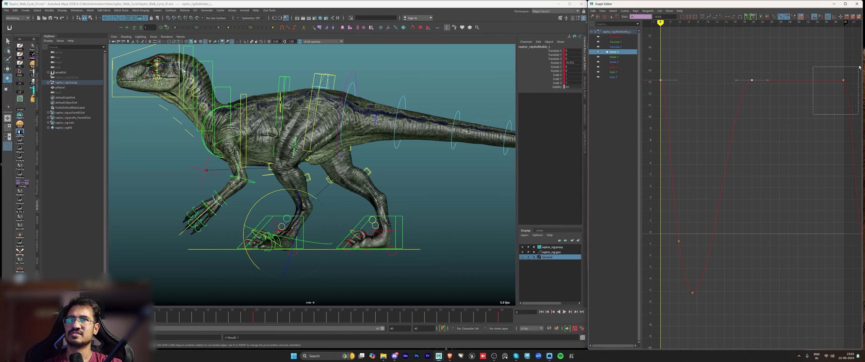
shift+middle_drag(807, 149, 798, 176)
key(alt+v)
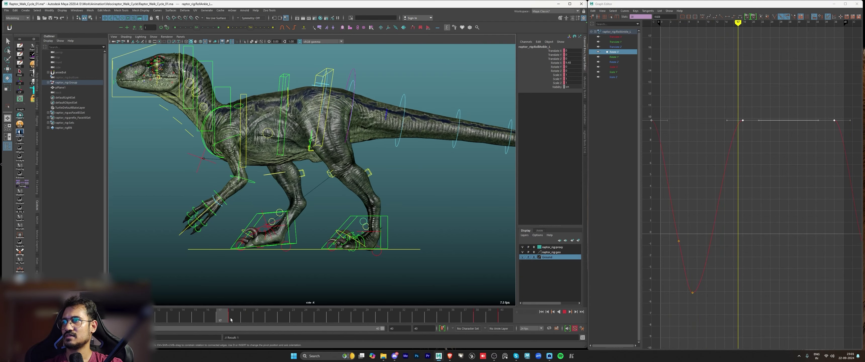
Step: Rotate the left ankle roll control to set a new key at frame 20, and delete the stray Rotate X key at frame 18
click(260, 315)
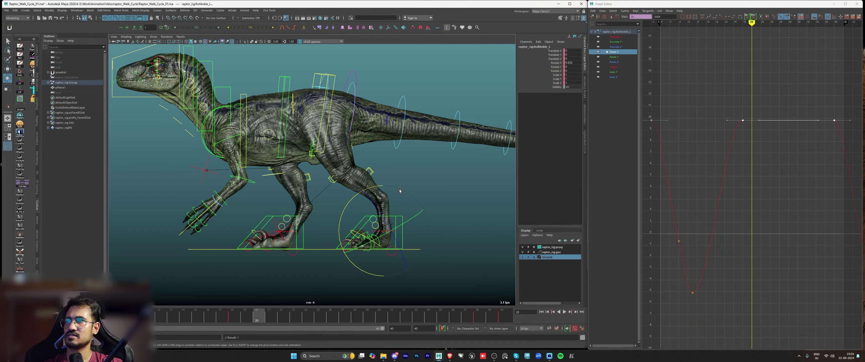
drag(375, 188, 371, 191)
click(753, 199)
key(f)
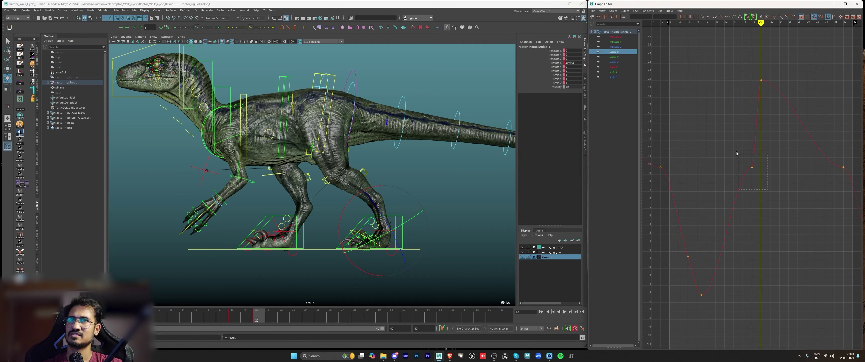
click(344, 273)
key(q)
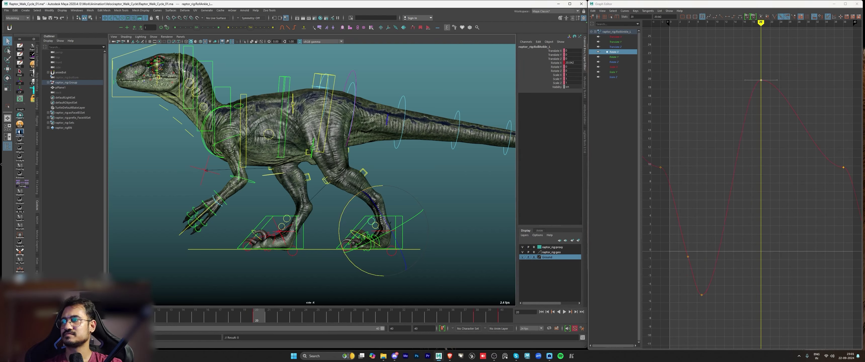
Step: Key the ankle roll's Rotate X at frame 0 with the value copied from frame 20, removing the stray key before it
middle_drag(720, 191, 674, 193)
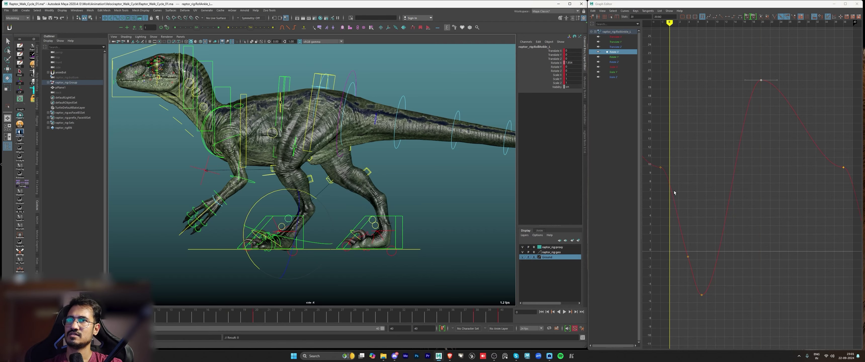
click(697, 141)
key(s)
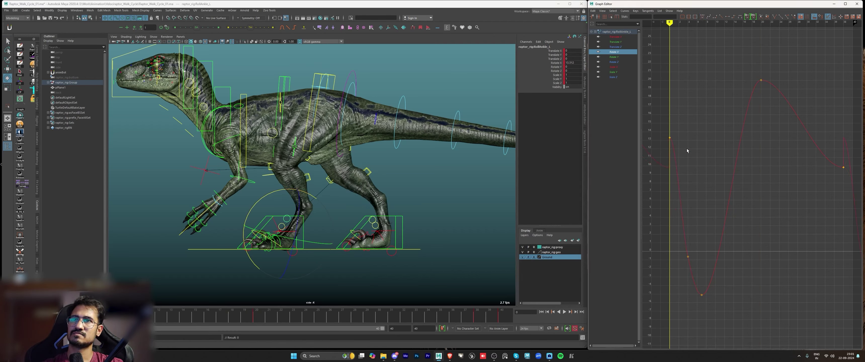
click(745, 175)
key(ctrl+v)
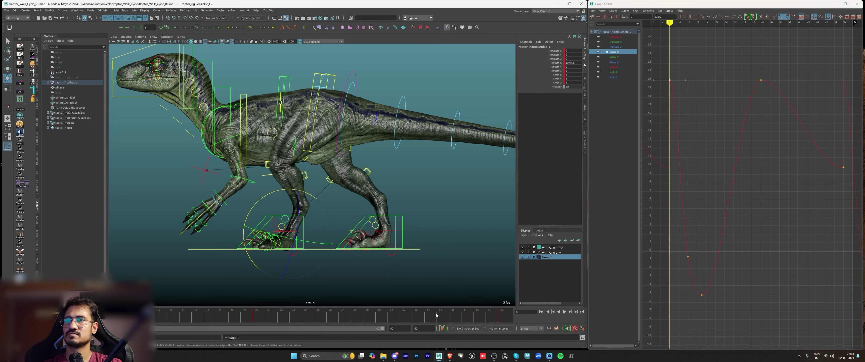
Step: Paste the same Rotate X key at frame 40, remove the stray key at frame 38, and play the cycle
click(503, 316)
click(802, 262)
key(ctrl+v)
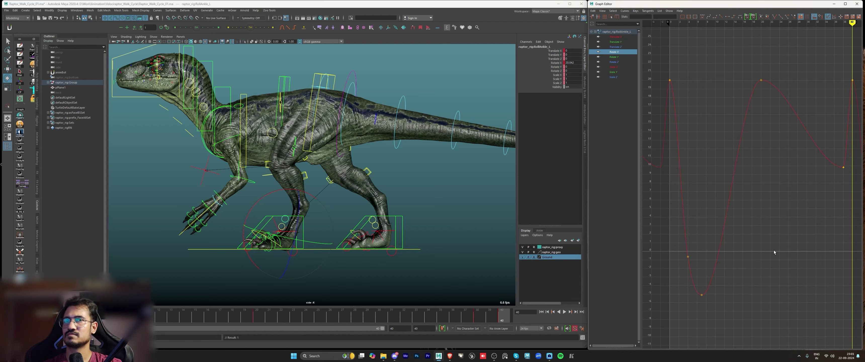
key(alt+v)
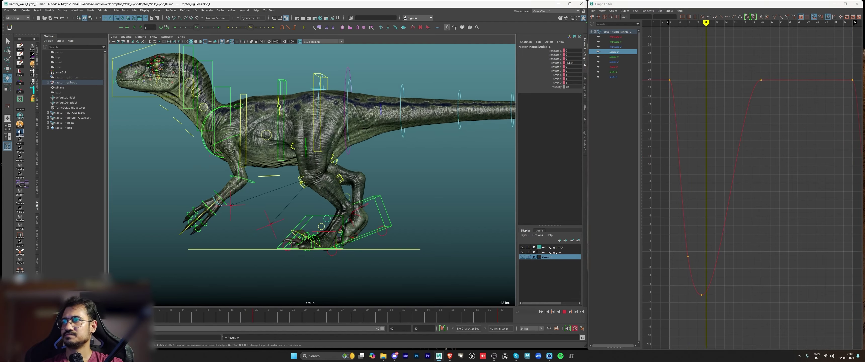
Step: Hide the rig controls and play the cycle to check the foot roll
drag(244, 331, 13, 331)
key(alt+1)
key(alt+v)
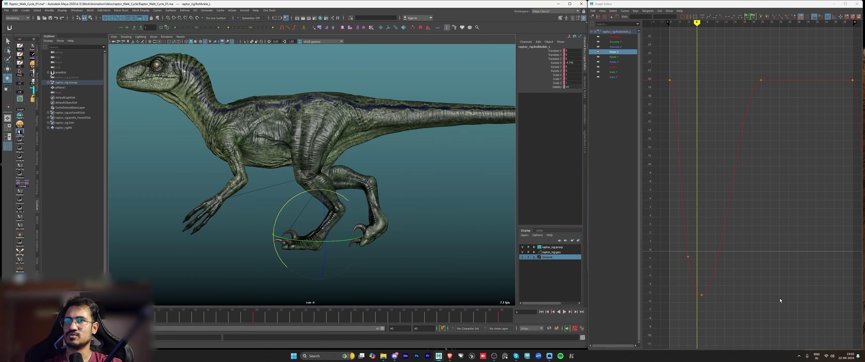
Step: Raise the Rotate X keys at frames 4 and 7, lower the keys at frames 0, 20 and 40, and play the cycle
drag(676, 242, 741, 309)
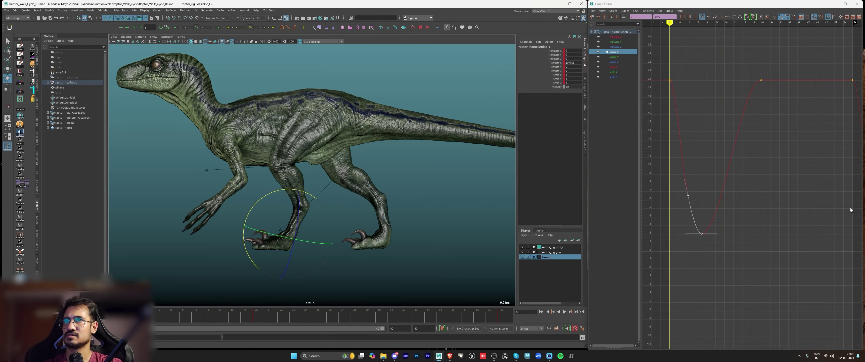
scroll(721, 118, down, 3)
drag(679, 123, 862, 98)
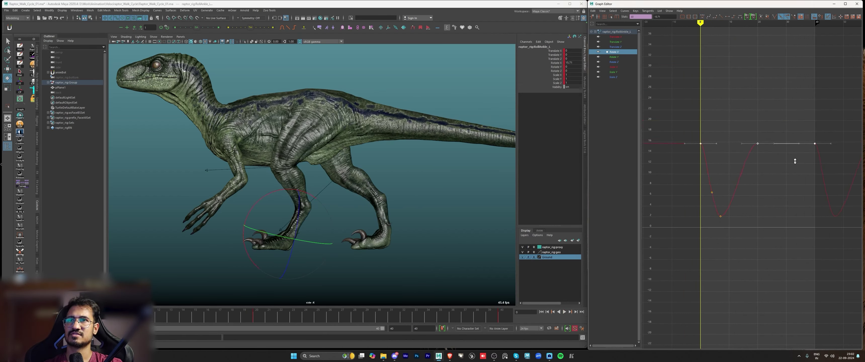
key(alt+v)
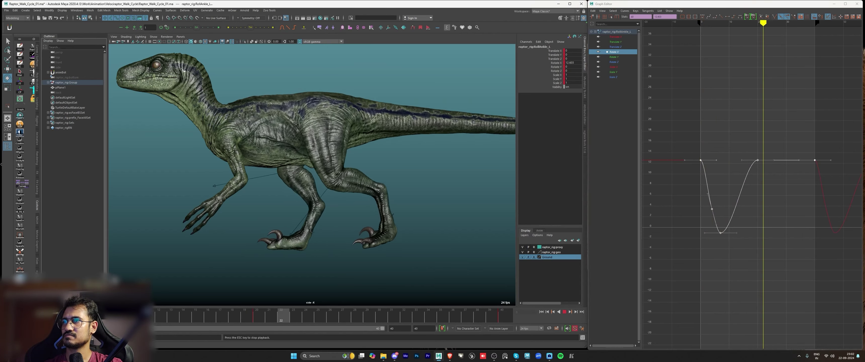
Step: Show the rig controls again and continue playing the cycle
key(alt+v)
key(alt+1)
key(alt+v)
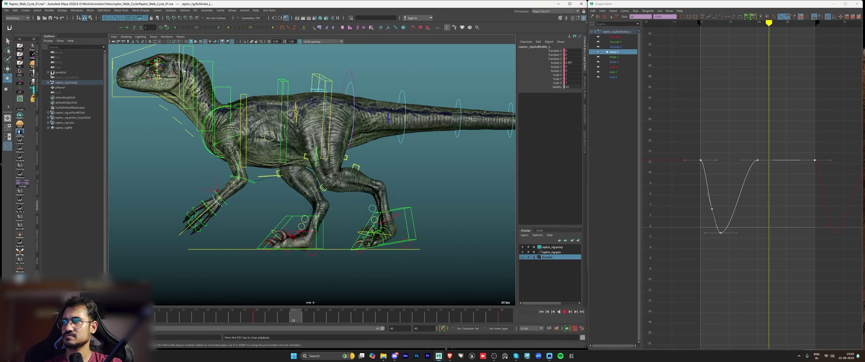
Step: Select the left toe roll control close up at the planted foot and isolate its Rotate X curve
key(Escape)
alt+middle_drag(418, 290, 393, 234)
scroll(394, 233, up, 4)
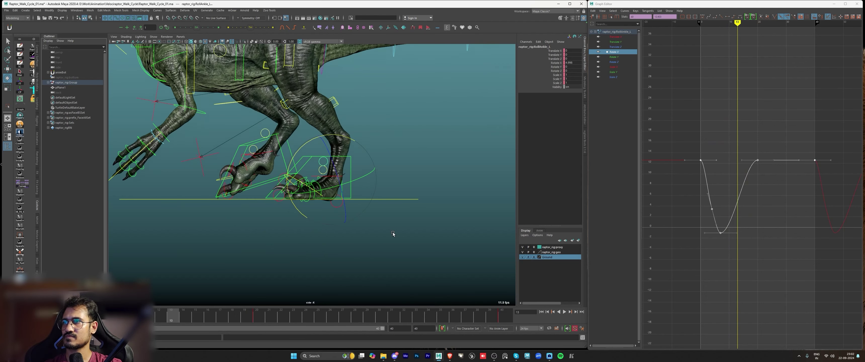
click(394, 234)
key(w)
click(320, 171)
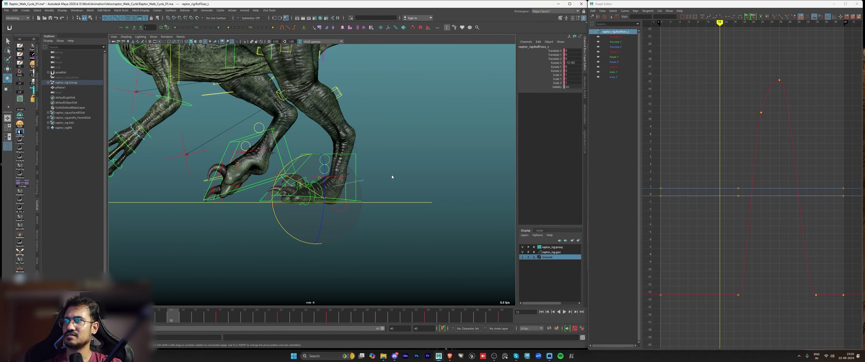
click(558, 63)
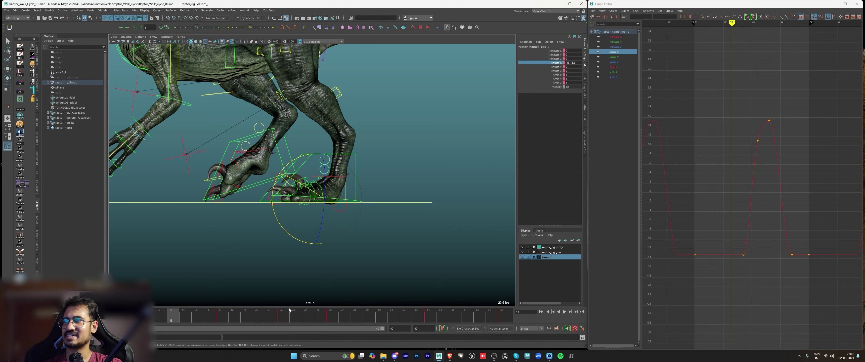
Step: Shift the left toe roll's three mid-cycle Rotate X keys about two to three frames earlier
click(743, 255)
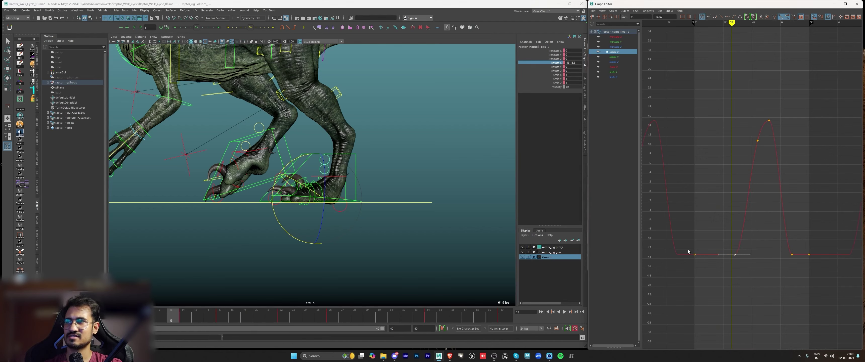
drag(180, 316, 252, 316)
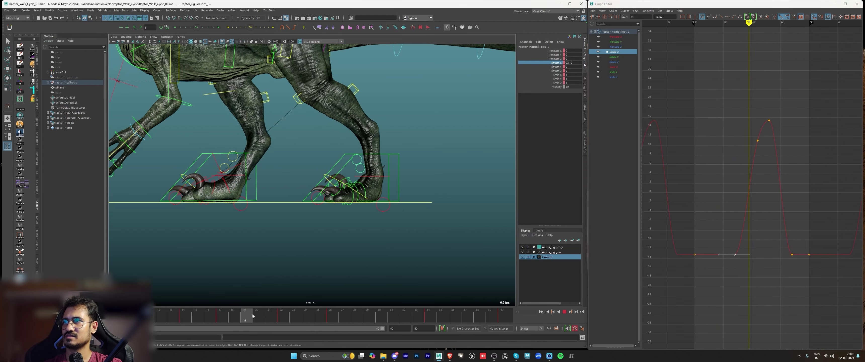
click(758, 140)
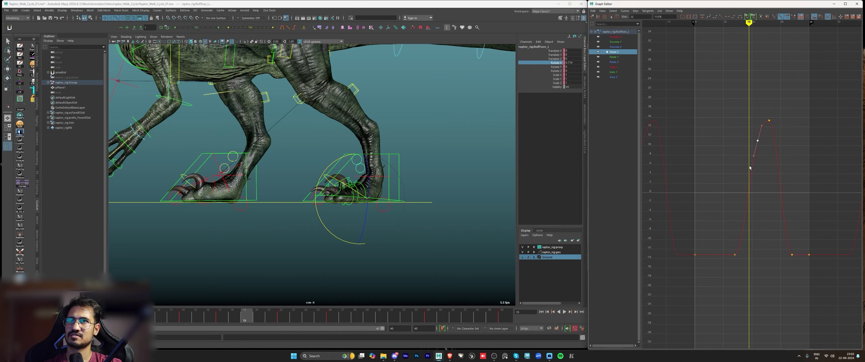
shift+middle_drag(759, 163, 755, 162)
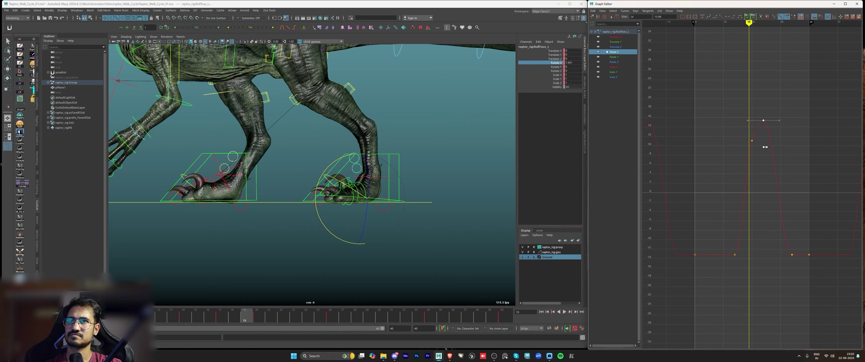
Step: Play and scrub the walk cycle close up to check the retimed left toe roll
mouse_move(181, 314)
mouse_down()
mouse_move(296, 319)
mouse_move(112, 319)
mouse_up()
alt+right_drag(369, 206, 211, 206)
key(alt+v)
alt+right_drag(437, 209, 621, 212)
key(alt+v)
alt+right_drag(440, 207, 448, 147)
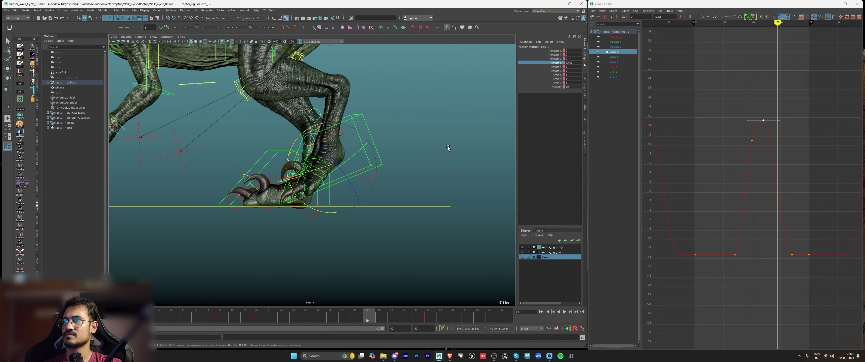
Step: Select the left ankle roll control, move its Rotate X key from frame 20 to frame 16, and play the cycle
click(319, 113)
scroll(378, 136, down, 5)
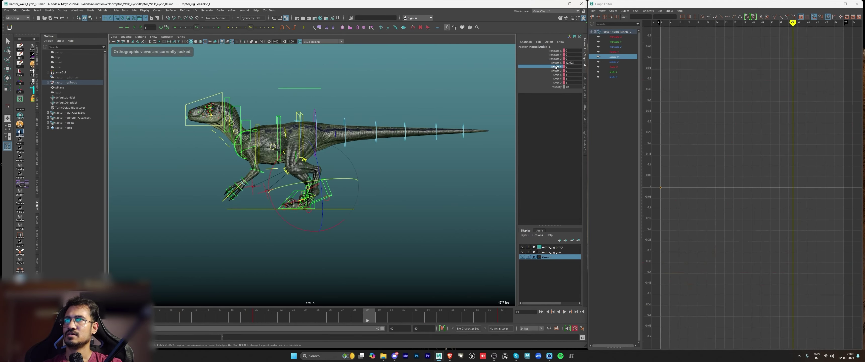
key(alt+v)
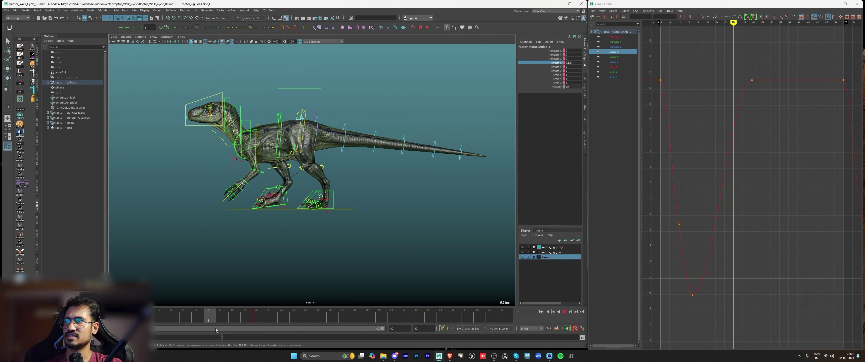
key(alt+v)
drag(763, 66, 746, 117)
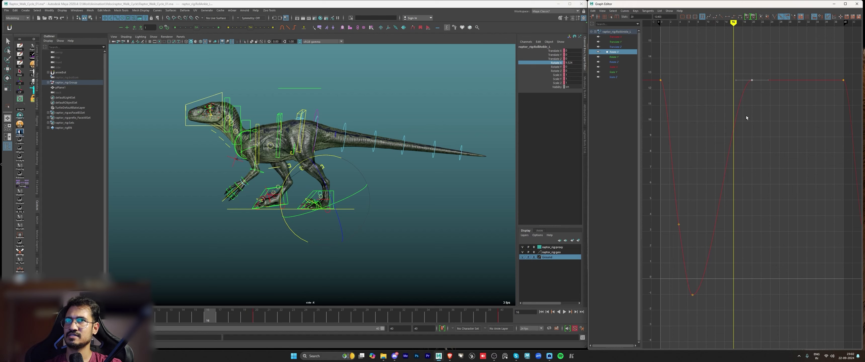
key(alt+v)
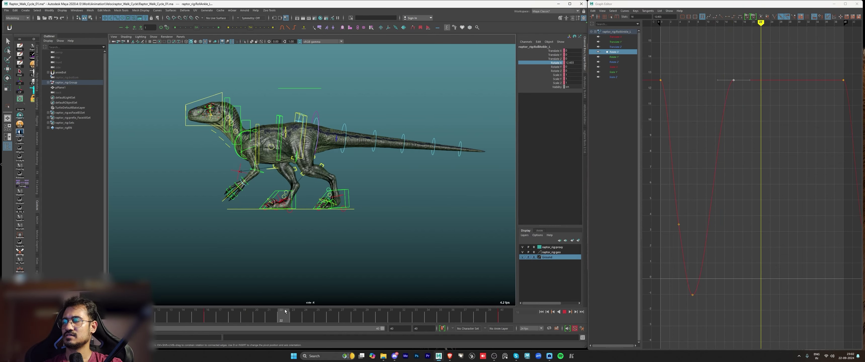
key(alt+v)
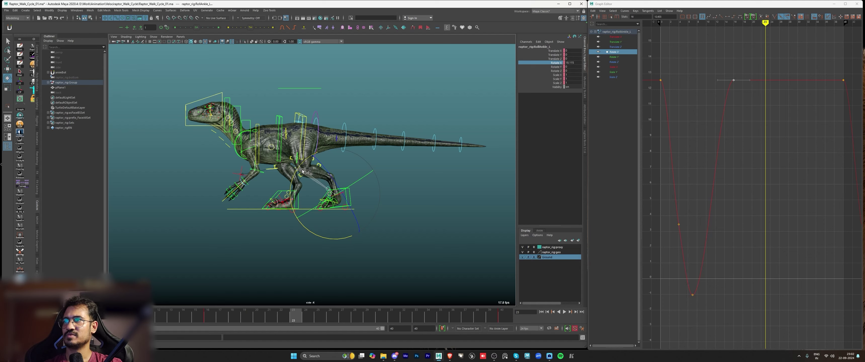
Step: Key the left ankle roll's Rotate X to a higher peak at frame 23 and a low value at frame 31
click(749, 121)
key(f)
drag(187, 316, 296, 315)
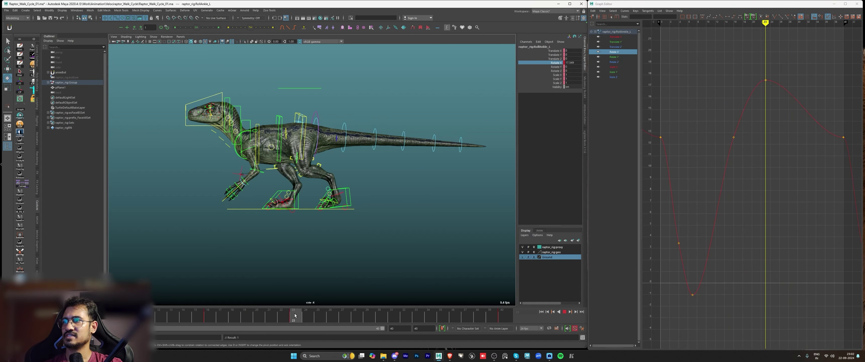
key(alt+v)
key(f)
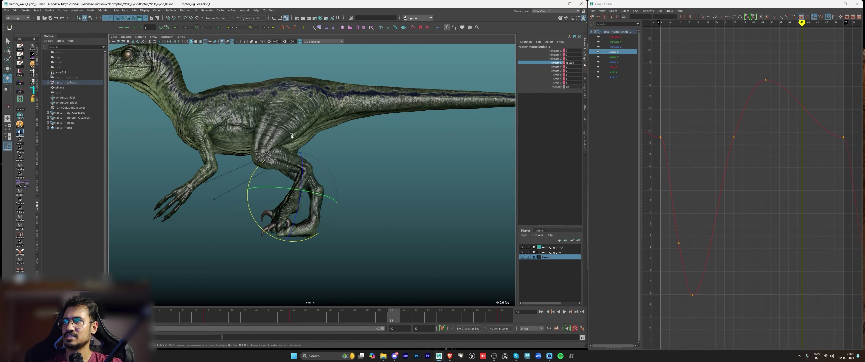
scroll(271, 175, up, 2)
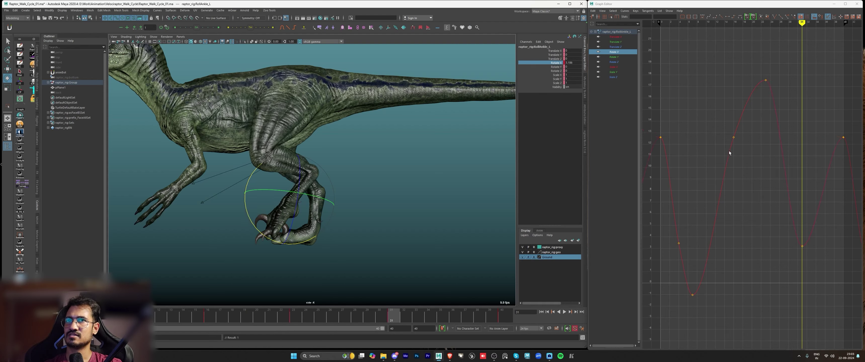
Step: Play the cycle with the rig controls hidden to check the ankle roll, then show the controls again
click(564, 312)
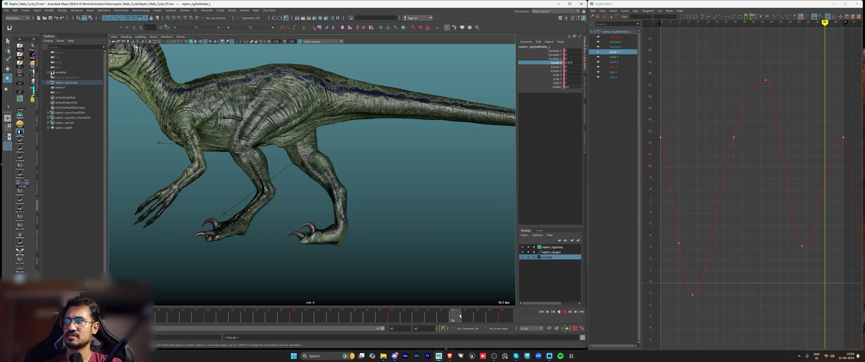
key(alt+v)
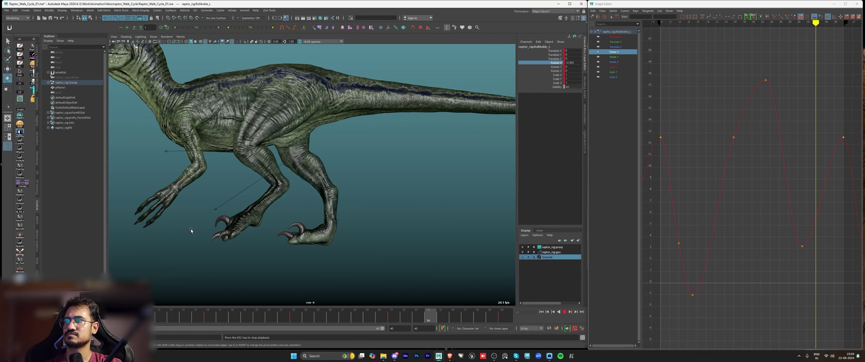
key(Escape)
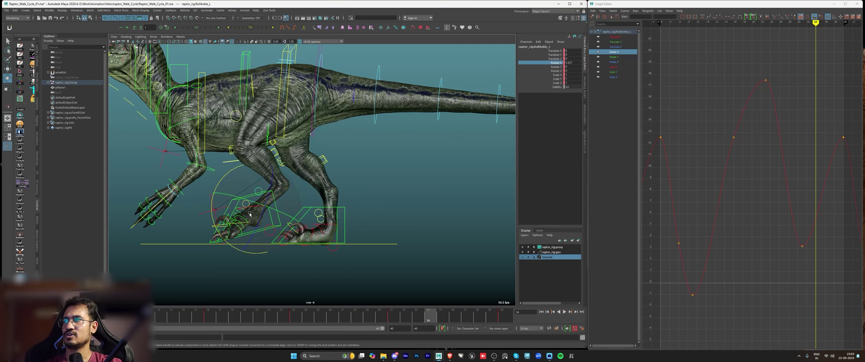
Step: Select the left leg IK control, isolate its Translate Y curve, and scrub through the foot's lift and landing
click(245, 198)
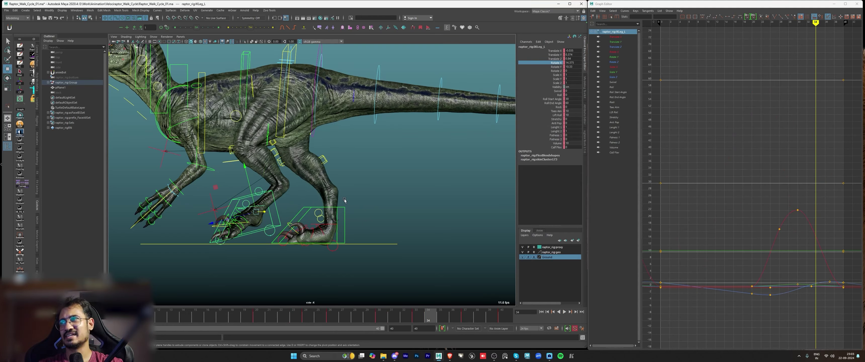
click(548, 55)
mouse_move(277, 316)
mouse_down()
mouse_move(223, 318)
mouse_move(381, 320)
mouse_move(270, 321)
mouse_move(296, 319)
mouse_up()
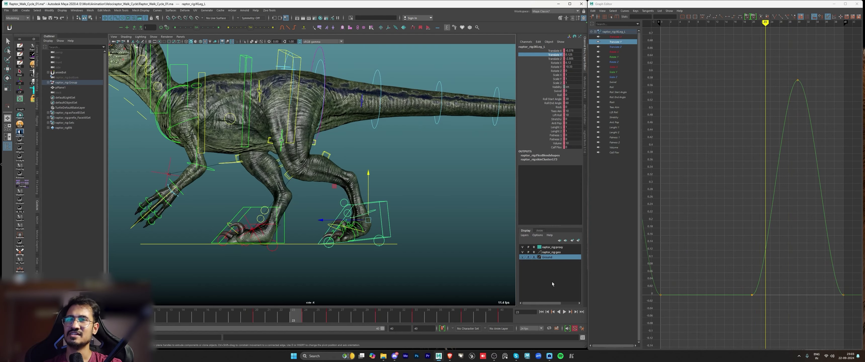
drag(745, 129, 797, 134)
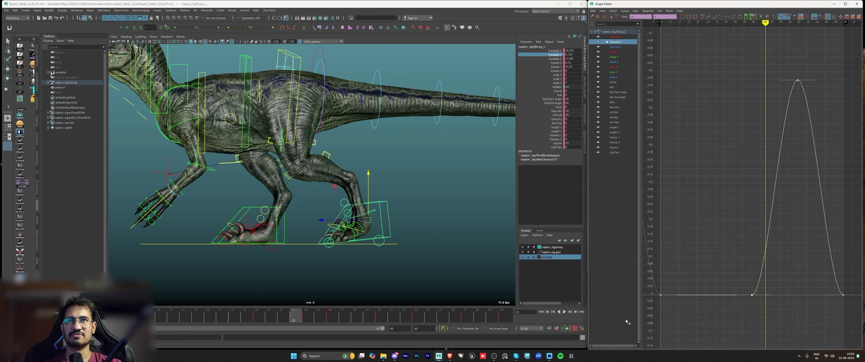
key(alt+v)
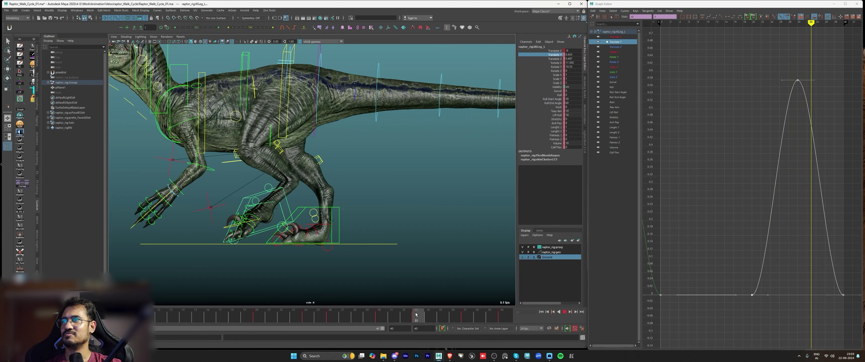
mouse_move(451, 310)
mouse_down()
mouse_move(429, 314)
mouse_move(449, 314)
mouse_up()
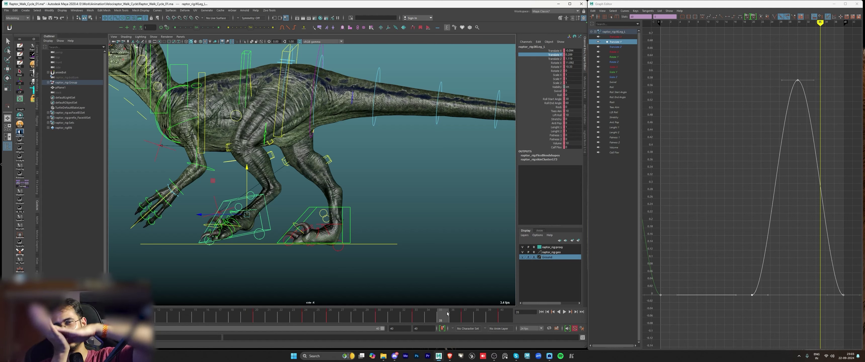
Step: Insert a Translate Y key at frame 35, raise it, and tilt the frame 30 key's tangents for a fuller arc
click(796, 236)
key(s)
key(f)
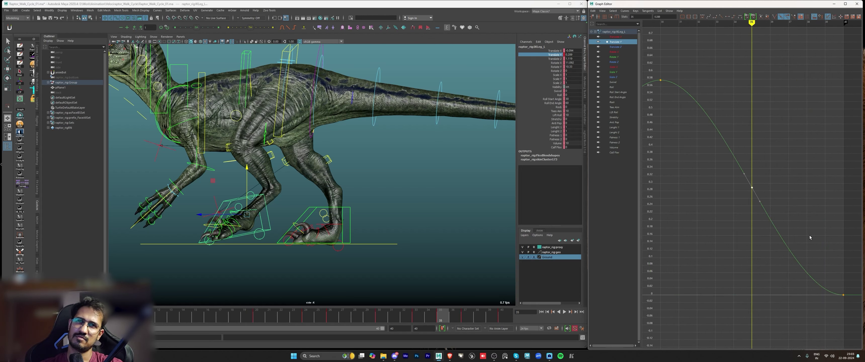
alt+right_drag(811, 236, 741, 244)
key(a)
drag(776, 230, 839, 186)
key(f)
alt+right_drag(822, 237, 789, 215)
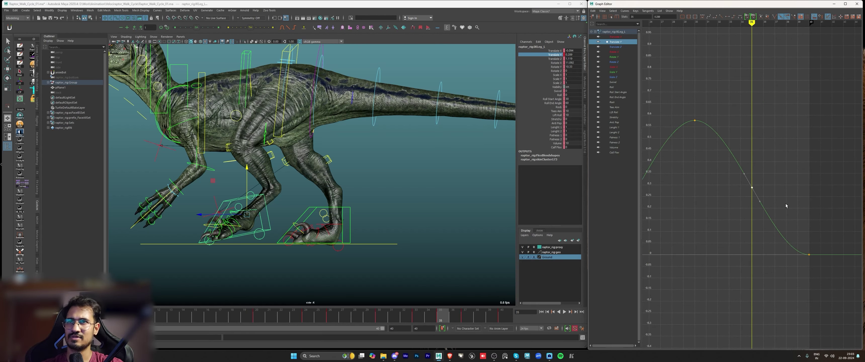
shift+middle_drag(787, 196, 789, 159)
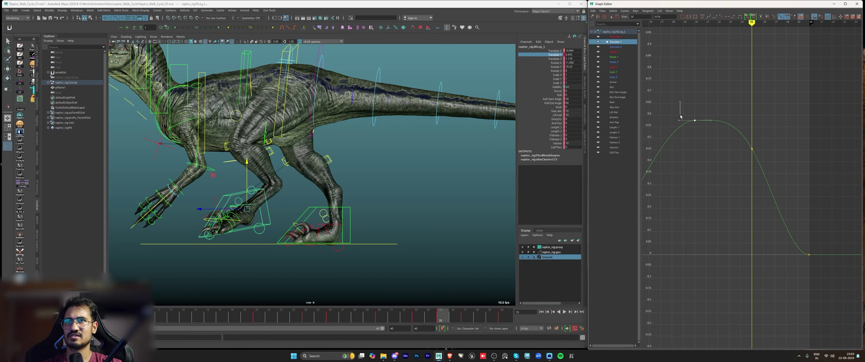
key(a)
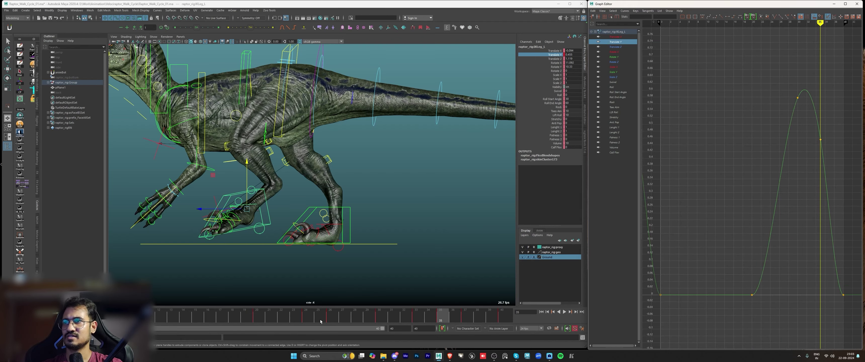
Step: Scrub the left foot's landing, hide the rig controls, and play the cycle to check the new foot lift
drag(321, 322, 501, 321)
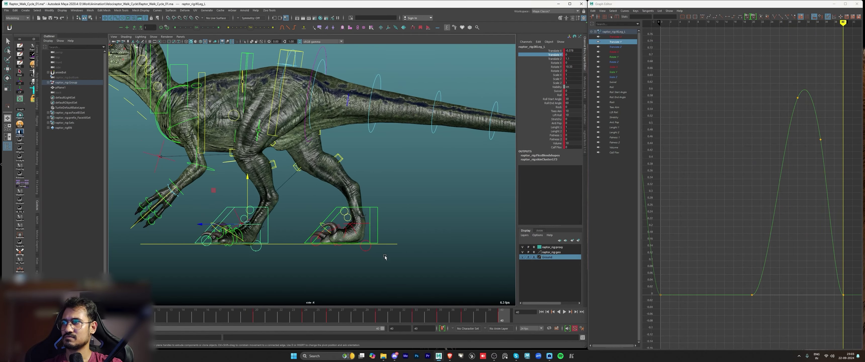
key(alt+1)
scroll(236, 235, down, 5)
key(alt+v)
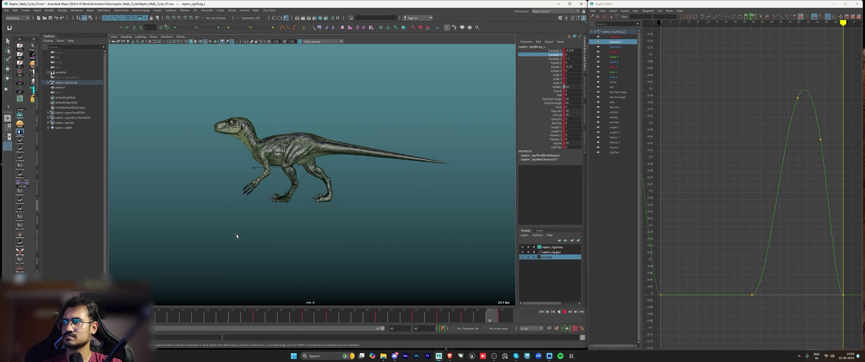
scroll(319, 248, up, 5)
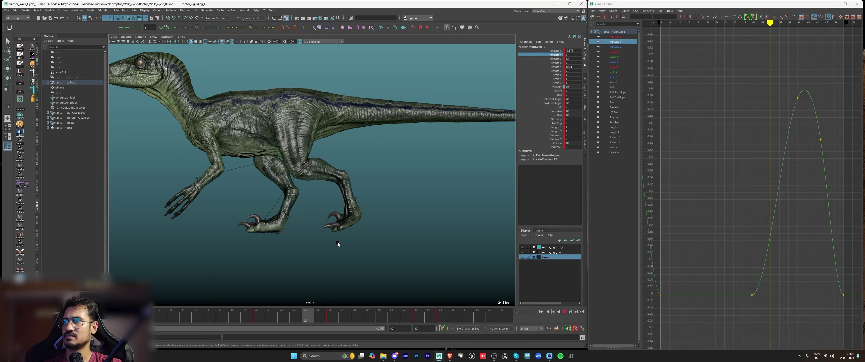
key(Escape)
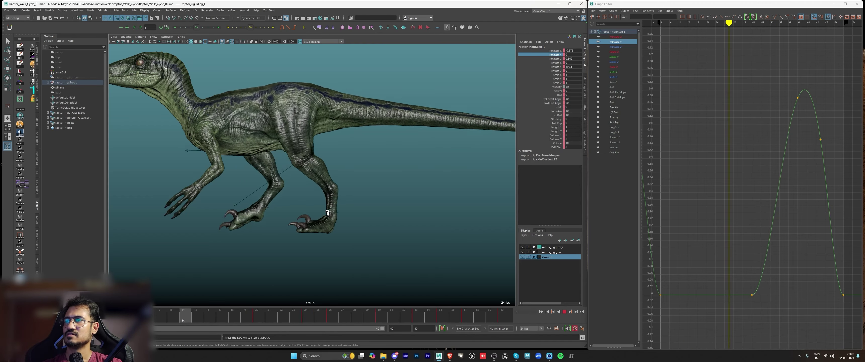
Step: Scrub the foot motion with the rig controls shown, then replay the cycle without them at near and far views
key(alt+1)
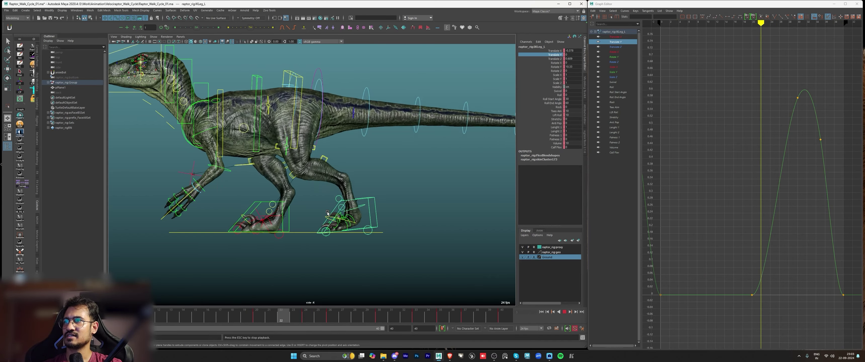
drag(222, 315, 503, 315)
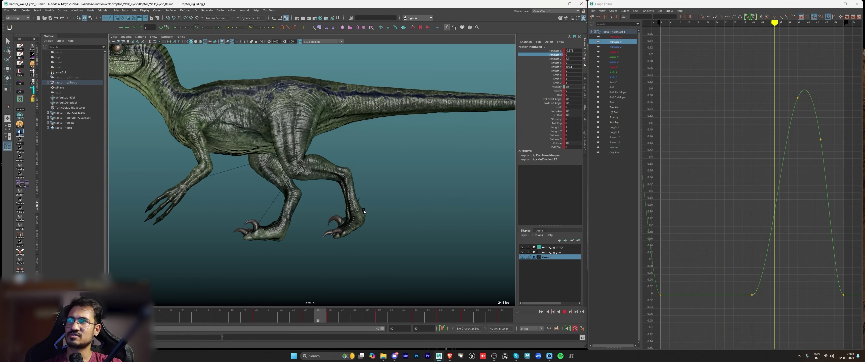
scroll(364, 210, down, 5)
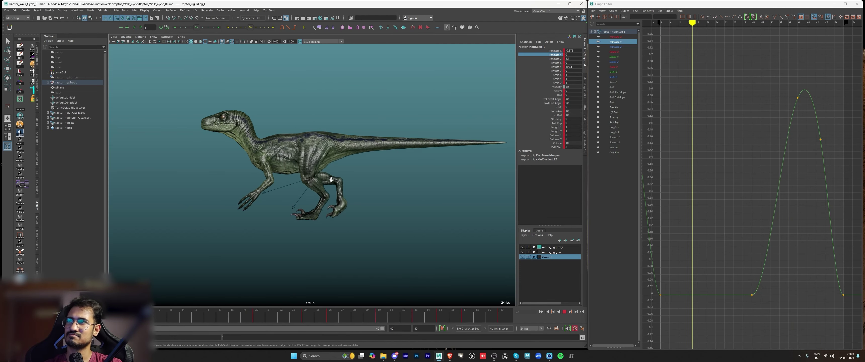
scroll(289, 180, up, 4)
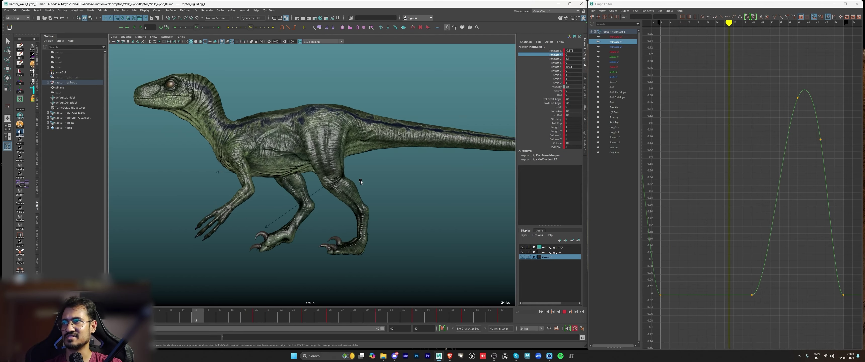
Step: Stop the playback, show the rig controls, and deselect the left leg control
key(Escape)
click(332, 219)
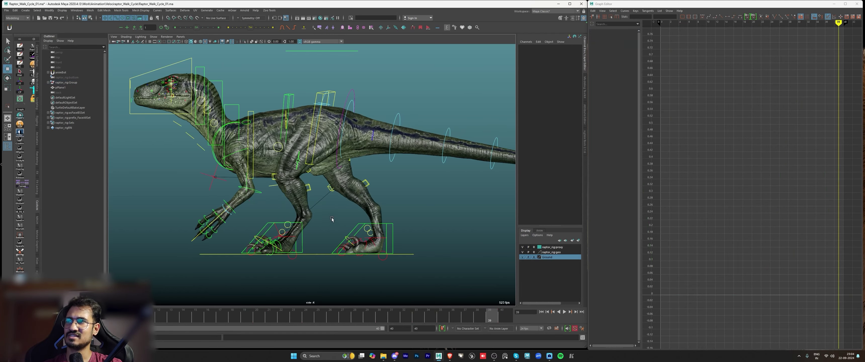
drag(430, 268, 430, 268)
click(277, 233)
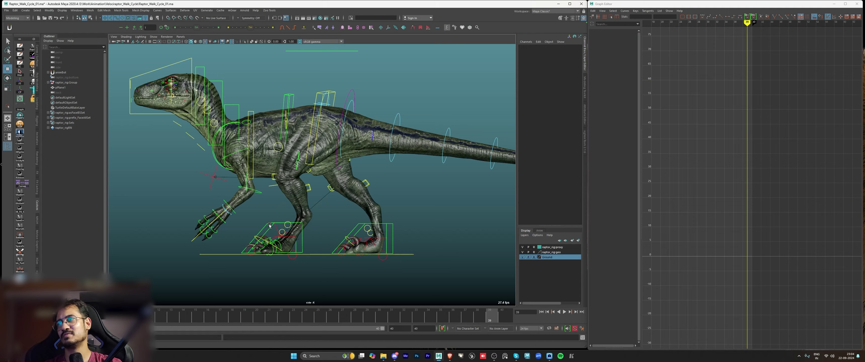
Step: Select the left leg control and play the cycle in the perspective view to examine the feet up close
click(269, 224)
key(space)
key(space)
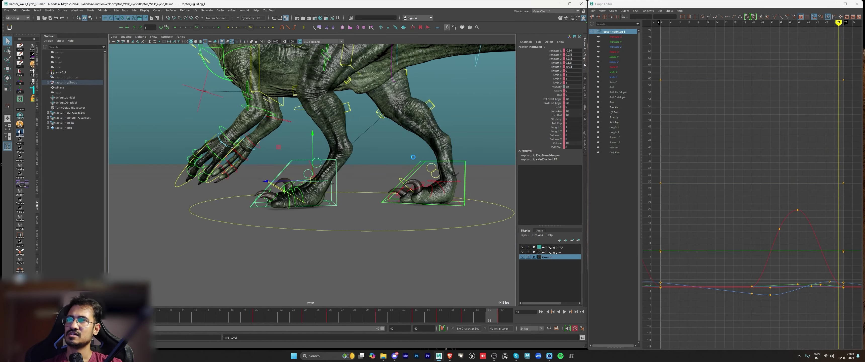
alt+drag(435, 155, 440, 171)
alt+right_drag(440, 171, 302, 161)
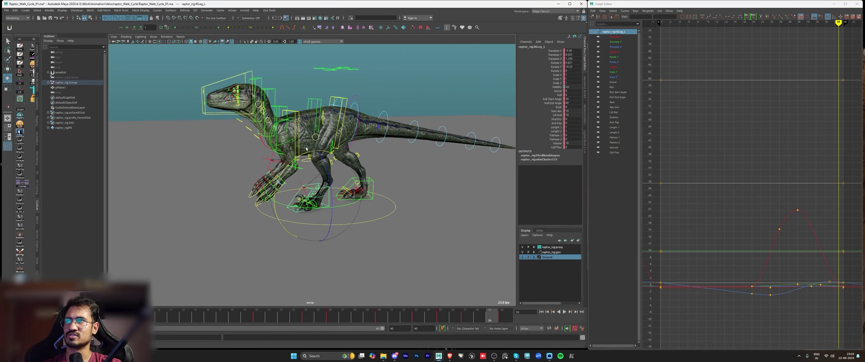
alt+drag(302, 161, 279, 154)
key(alt+v)
scroll(420, 195, up, 8)
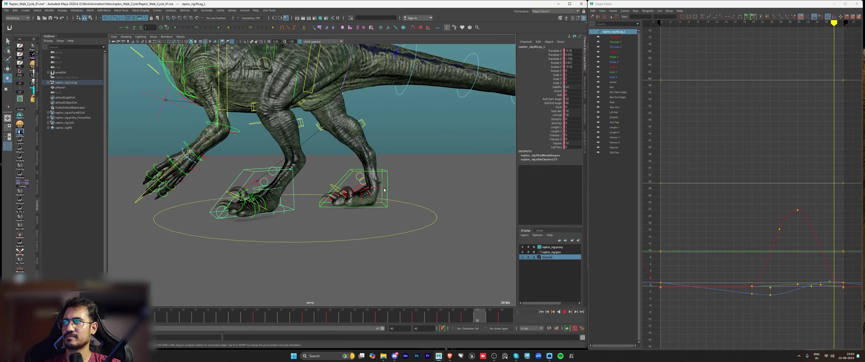
key(alt+v)
Step: Try tilting the left foot sideways in both directions with its Rock attribute in the back view
key(space)
key(space)
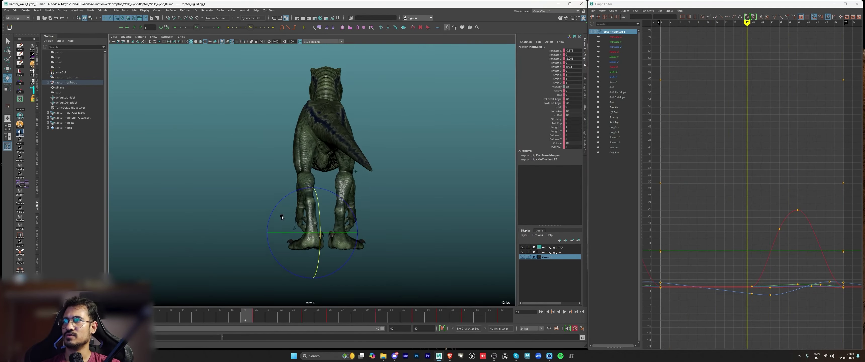
scroll(320, 195, up, 5)
alt+middle_drag(320, 195, 328, 178)
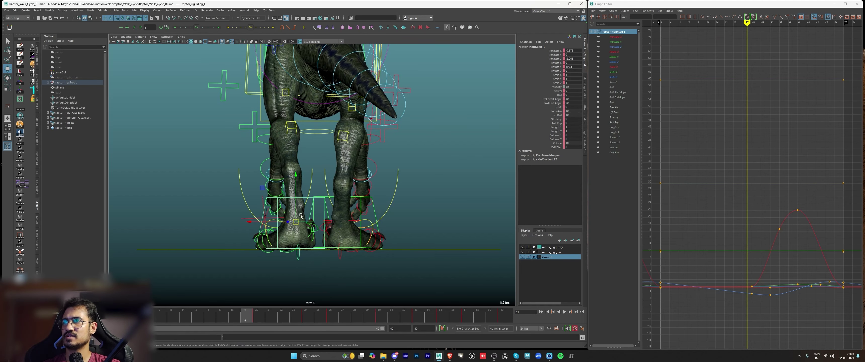
click(557, 107)
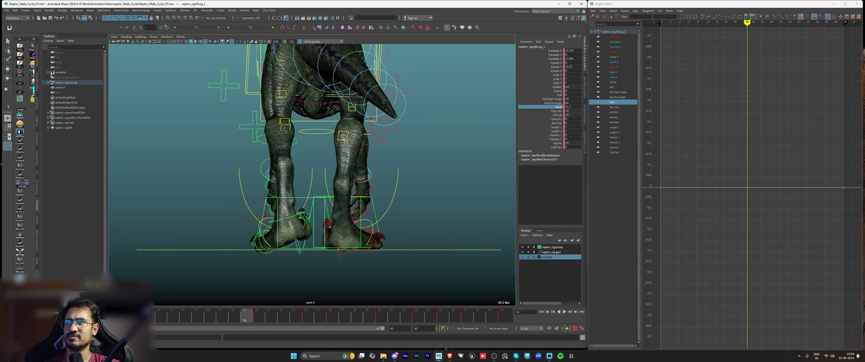
middle_drag(350, 159, 343, 143)
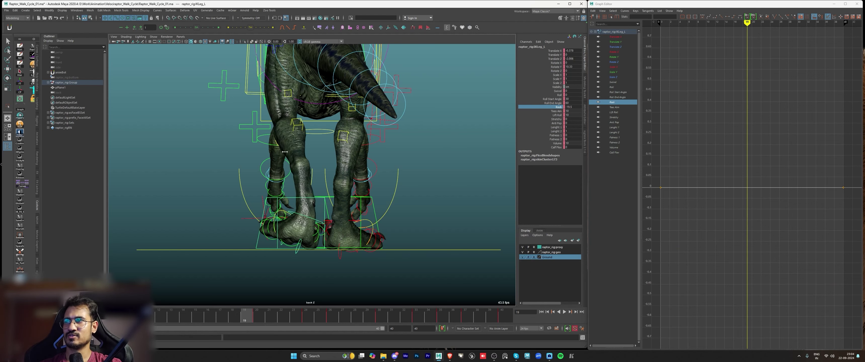
Step: Scrub the left foot's lift-off from behind and key its Rock flat at frame 18 and tilted at frame 22
key(alt+shift+v)
alt+right_drag(343, 191, 387, 172)
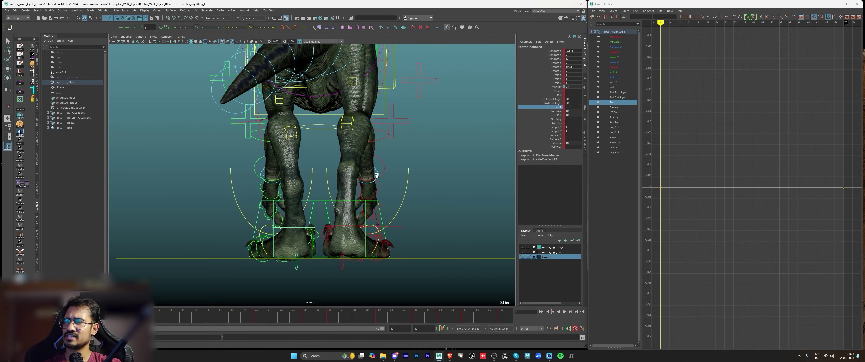
click(559, 103)
key(alt+v)
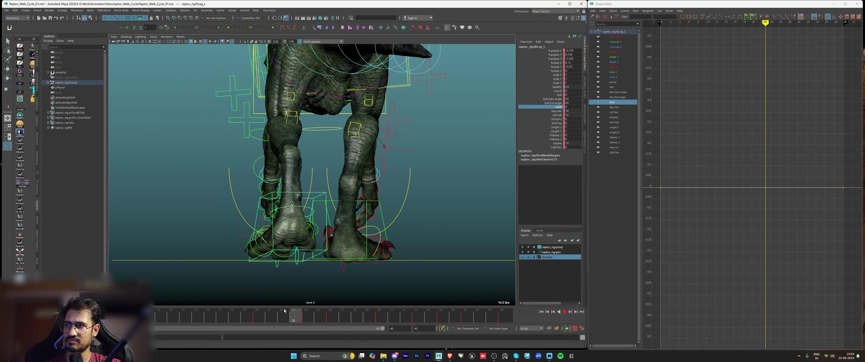
drag(217, 309, 288, 315)
click(234, 319)
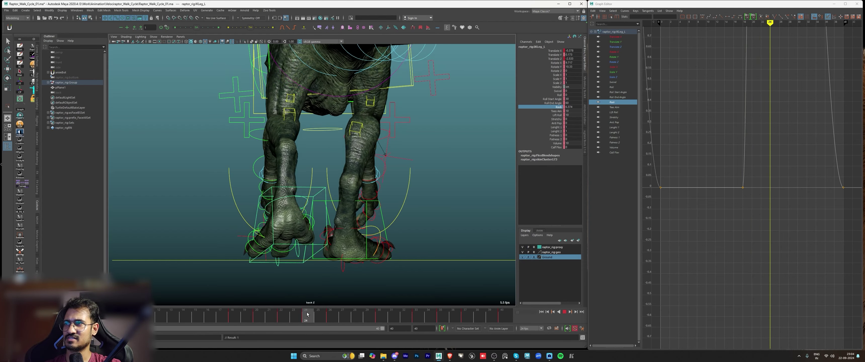
Step: Shape a smooth Rock arc by raising a flat-tangent key at frame 26 and lowering the frame 22 key
key(f)
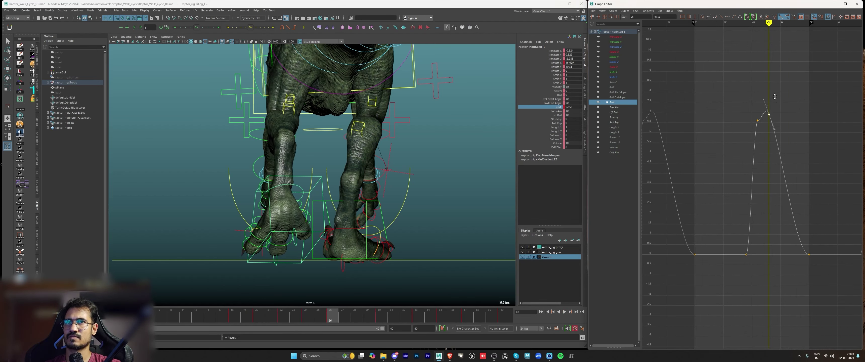
shift+middle_drag(775, 97, 784, 86)
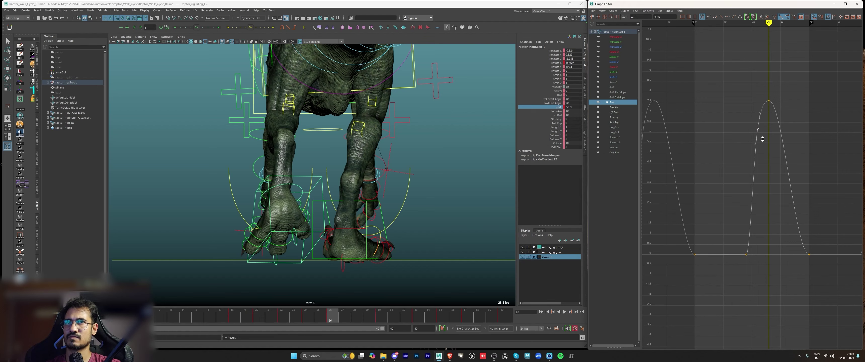
key(f)
click(773, 112)
key(f)
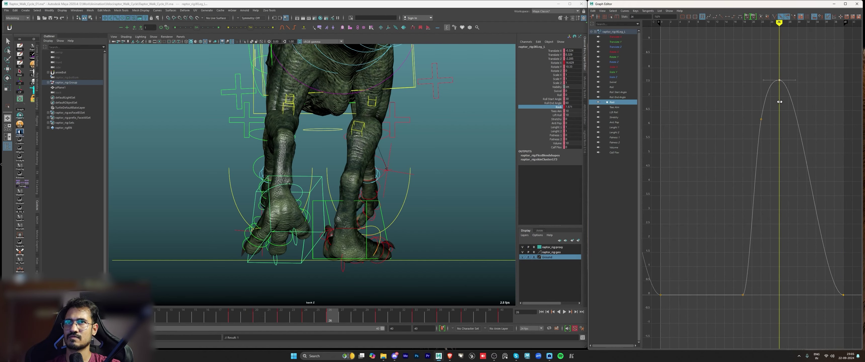
Step: Add a raised Rock key at frame 37, and move the peak key to frame 25 with tilted tangents
drag(231, 314, 468, 315)
key(s)
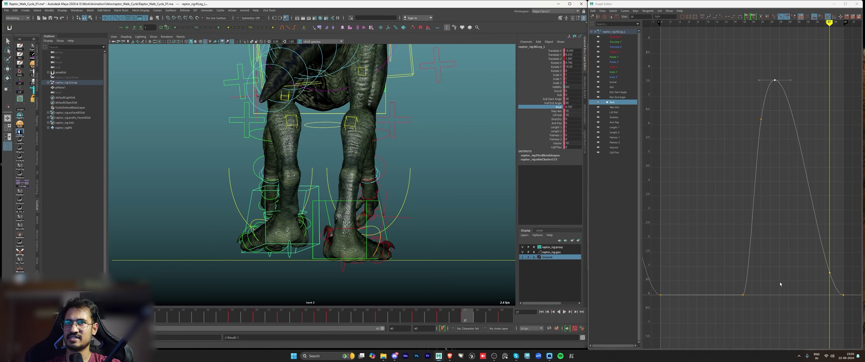
drag(833, 258, 834, 258)
shift+middle_drag(833, 258, 814, 90)
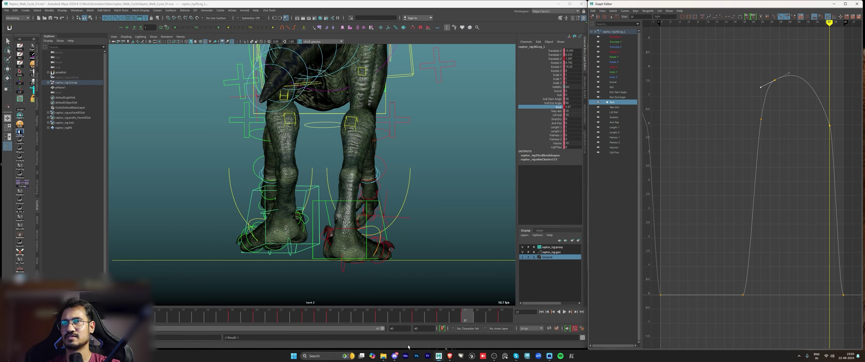
Step: Scrub the left foot's landing, move the frame 37 Rock key to frame 39, and play the cycle
drag(470, 322, 488, 318)
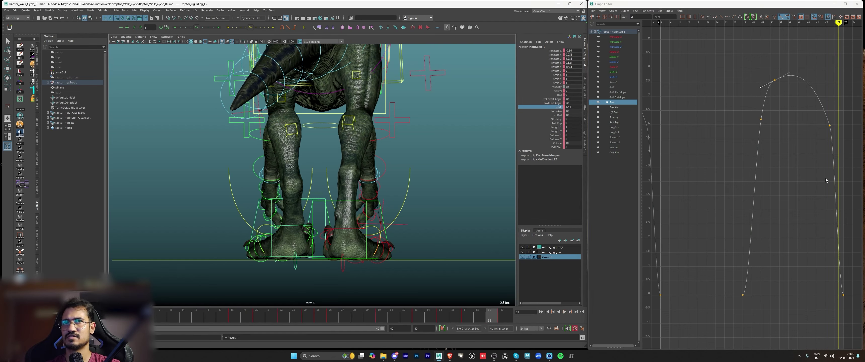
drag(823, 337, 852, 265)
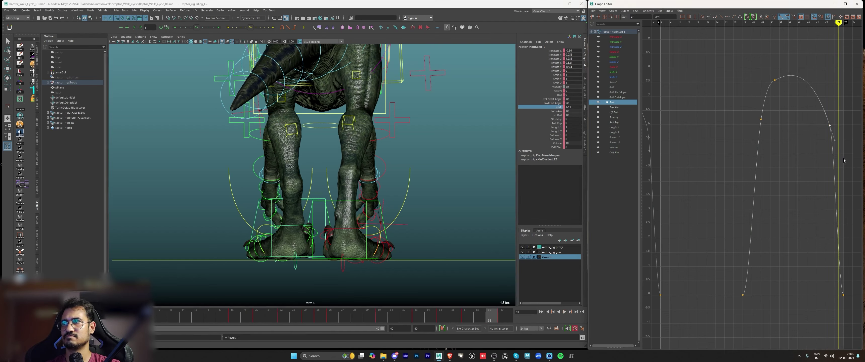
shift+middle_drag(843, 160, 837, 153)
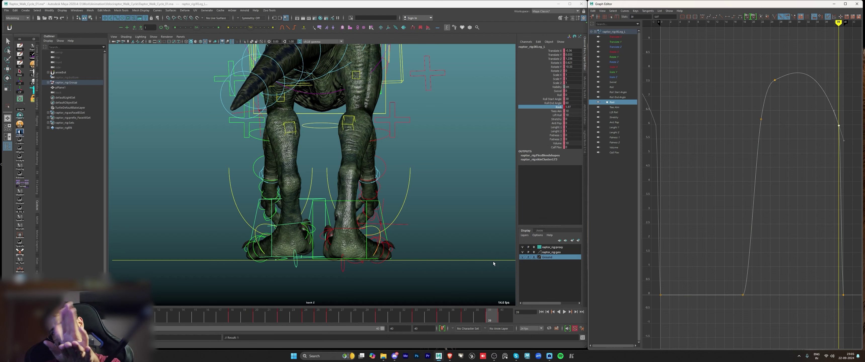
key(alt+v)
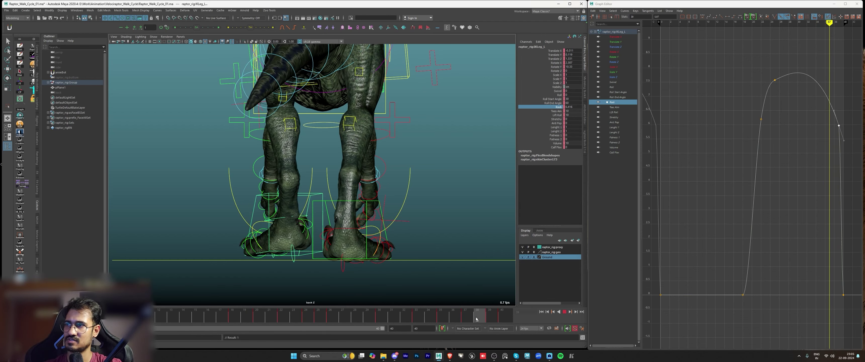
Step: Raise the Rock keys at frames 0 and 40 together, and paste a copy of the frame 18 key at frame 2
drag(835, 309, 849, 298)
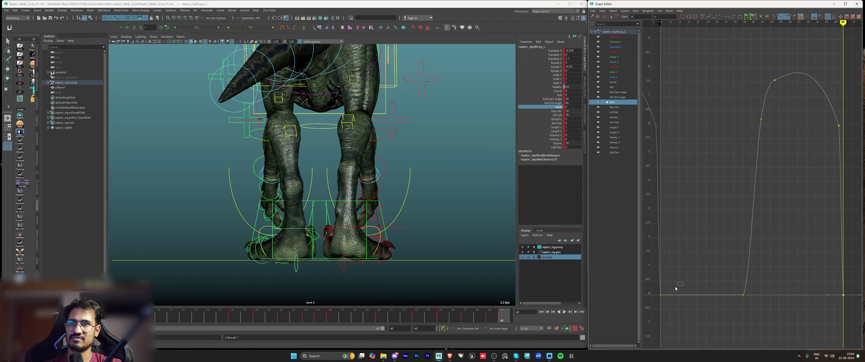
shift+middle_drag(760, 239, 769, 130)
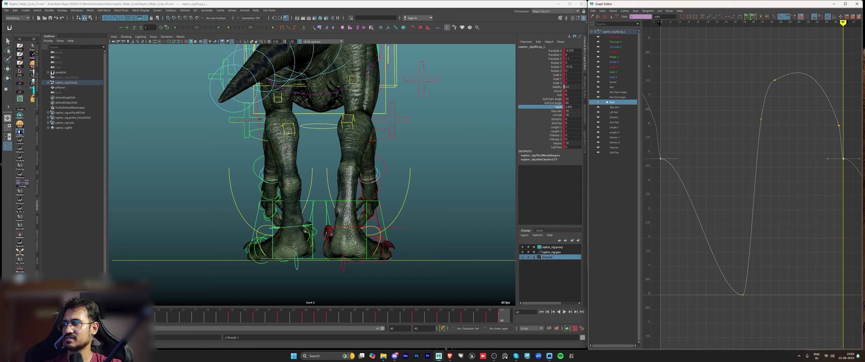
click(36, 316)
drag(730, 304, 750, 288)
key(ctrl+c)
key(ctrl+v)
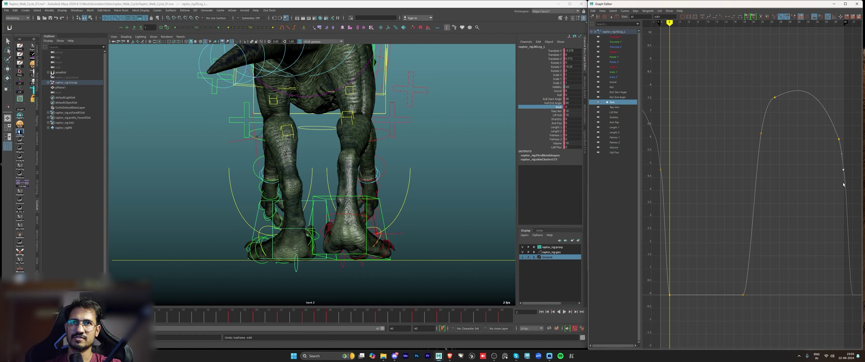
Step: Adjust the Rock tangents around frames 39, 40 and 0 so the curve continues smoothly across the loop
click(838, 140)
key(f)
scroll(822, 199, down, 3)
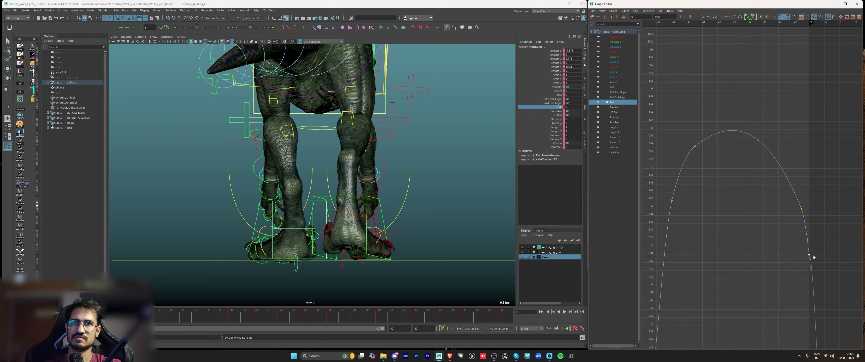
key(a)
drag(680, 161, 656, 188)
key(f)
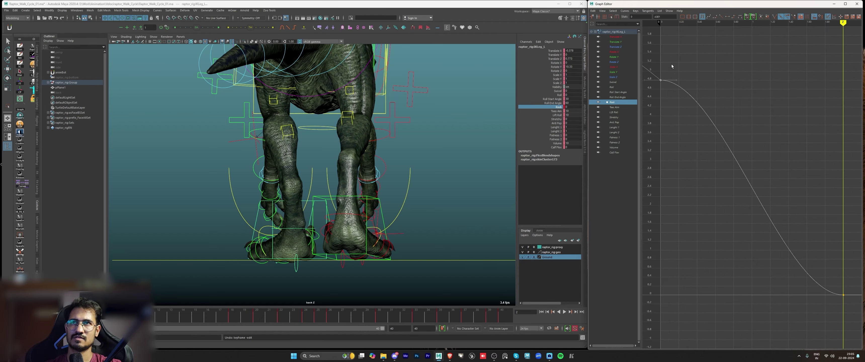
key(a)
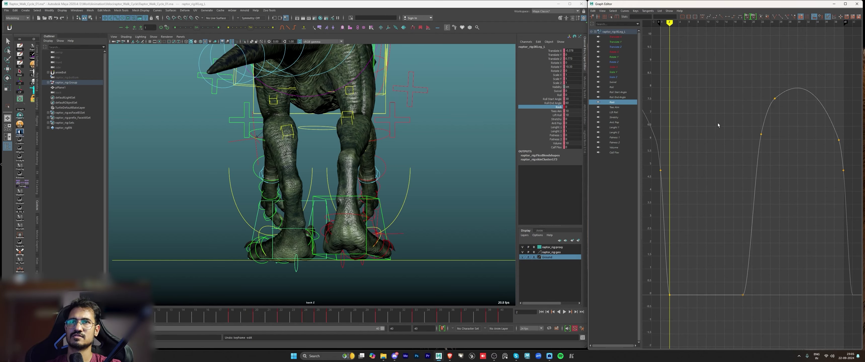
Step: Replay the cycle and retime the landing by moving the Rock keys from frame 2 to 3 and from 39 to 38
key(alt+v)
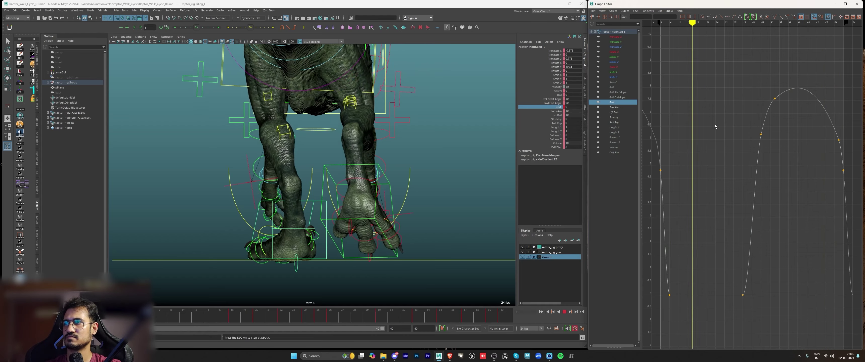
key(Escape)
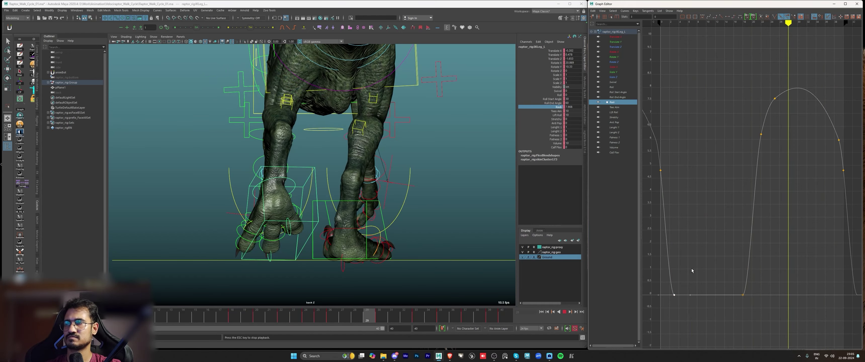
key(Escape)
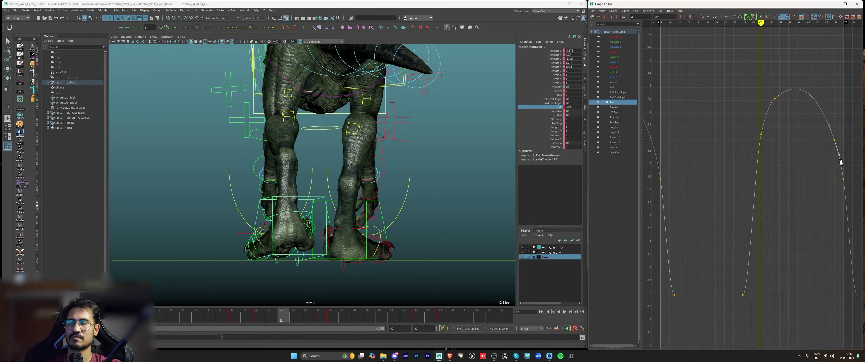
Step: Replay the cycle in the perspective view without rig controls, and delete the Rock key at frame 38
key(alt+v)
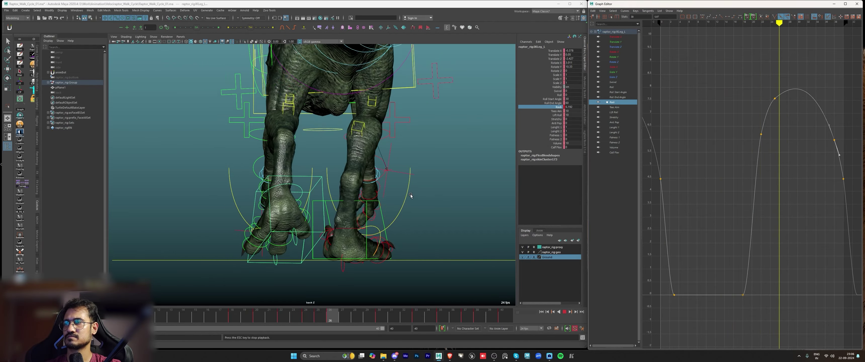
key(space)
key(space)
key(alt+1)
alt+drag(378, 152, 347, 158)
key(space)
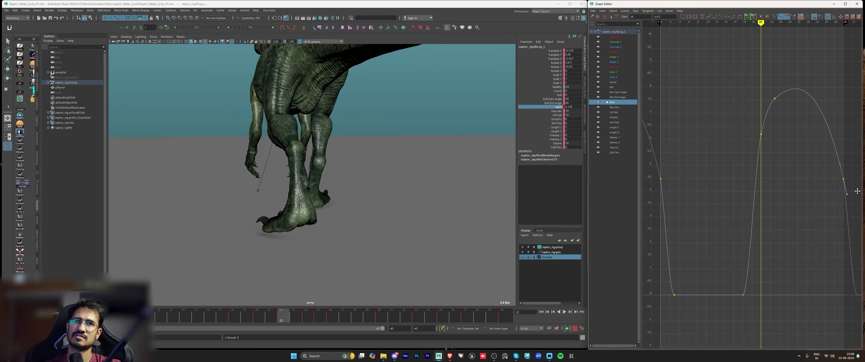
Step: Tilt the frame 40 Rock key's tangents for a gentler descent, and replay the cycle from behind
click(371, 318)
key(alt+v)
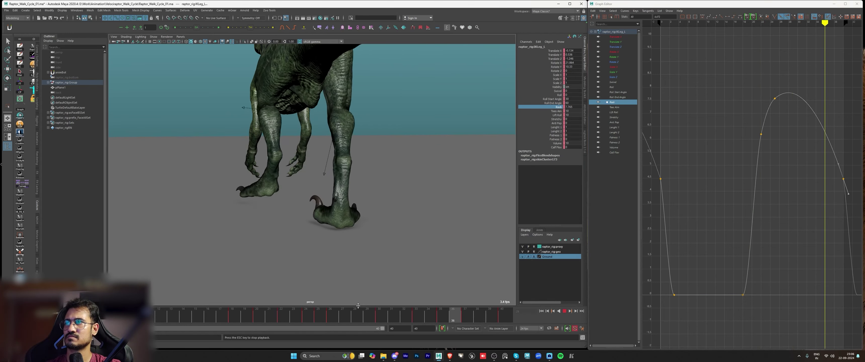
alt+drag(360, 277, 351, 262)
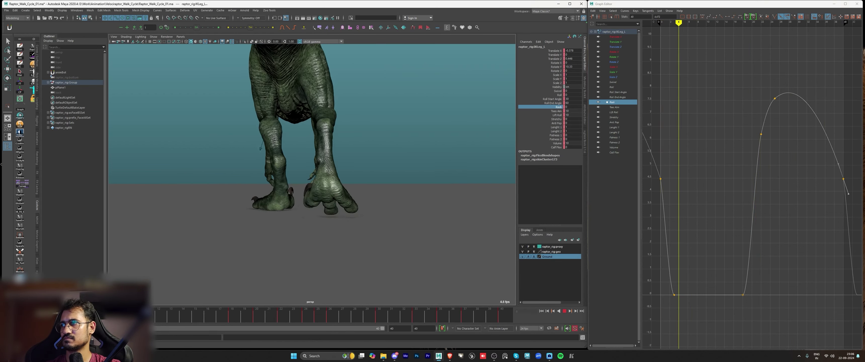
Step: Ease the Rock landing with a slightly raised key at frame 3 and a zero key at frame 5, and replay the cycle
key(comma)
drag(681, 311, 674, 297)
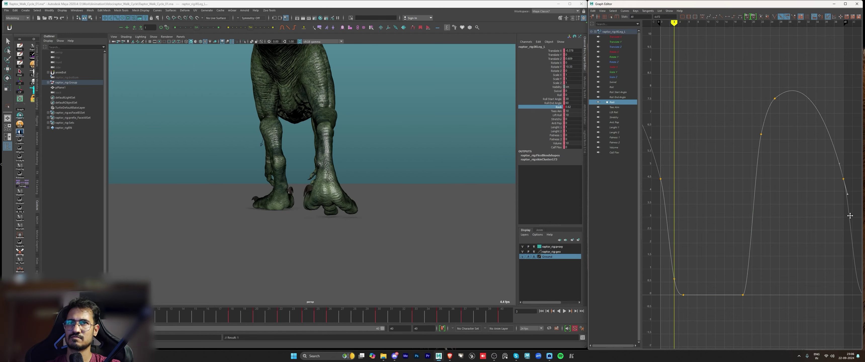
key(alt+v)
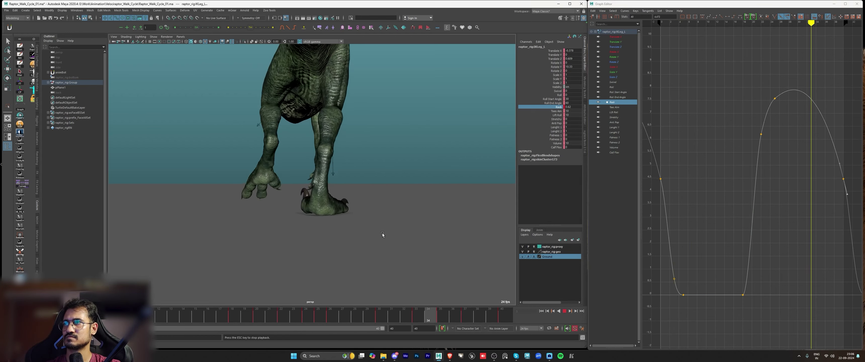
alt+drag(382, 233, 406, 188)
key(alt+v)
key(space)
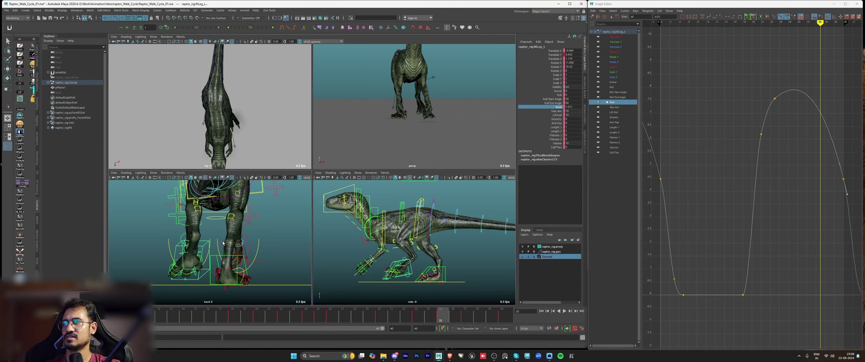
Step: Show the left foot's Rotate Y curve and replay the cycle in an enlarged back view
key(space)
alt+right_drag(266, 217, 274, 216)
key(e)
click(557, 67)
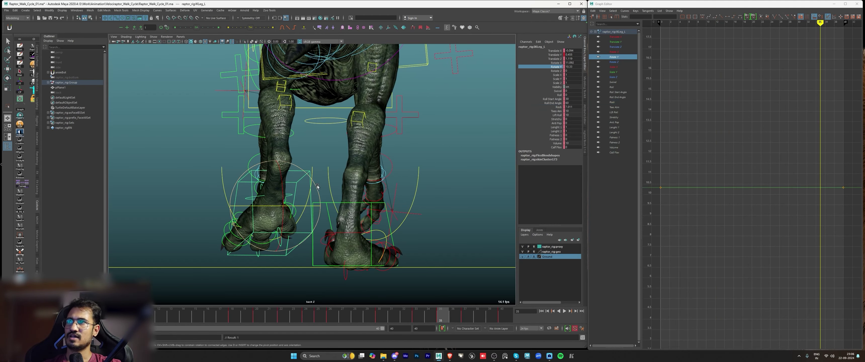
key(space)
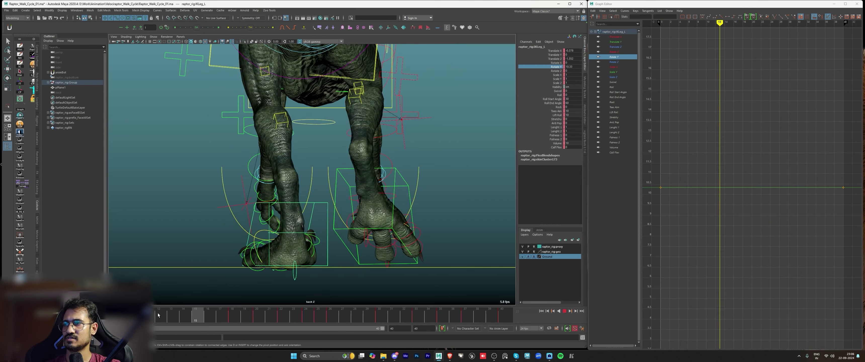
key(Escape)
key(space)
key(space)
Step: Check the feet in the front view with the rig controls hidden, and replay the cycle
drag(254, 249, 251, 267)
key(f)
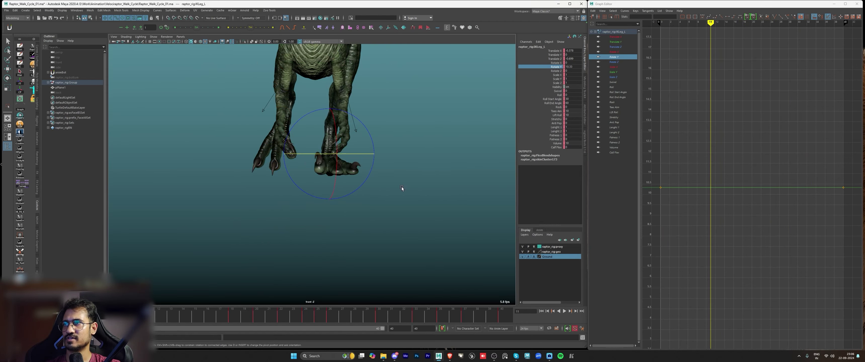
key(alt+v)
key(alt+v)
alt+right_drag(424, 193, 411, 132)
Step: Inspect the whole raptor from the side in the perspective view, with and without rig controls
key(space)
key(space)
key(alt+1)
alt+drag(351, 143, 316, 139)
alt+right_drag(288, 137, 305, 135)
key(w)
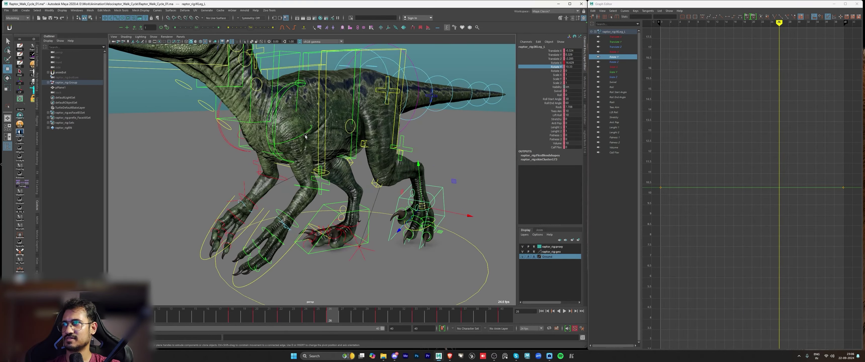
click(305, 135)
alt+drag(227, 145, 289, 63)
key(alt+shift)
key(e)
key(alt+1)
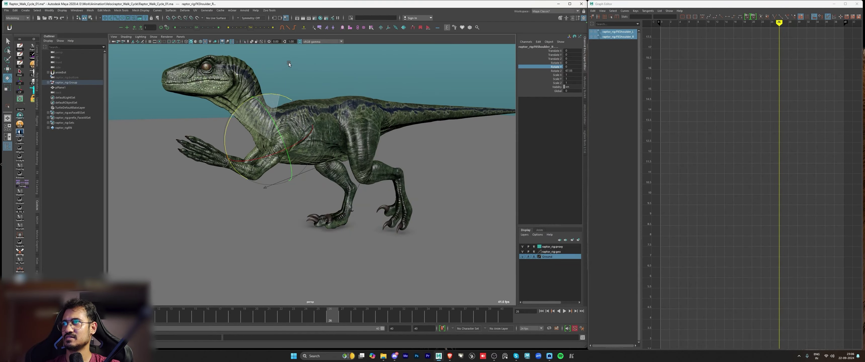
Step: Replay the cycle close up on the feet in the front view, and reselect the left foot control with rotation active
key(space)
key(space)
scroll(319, 164, up, 5)
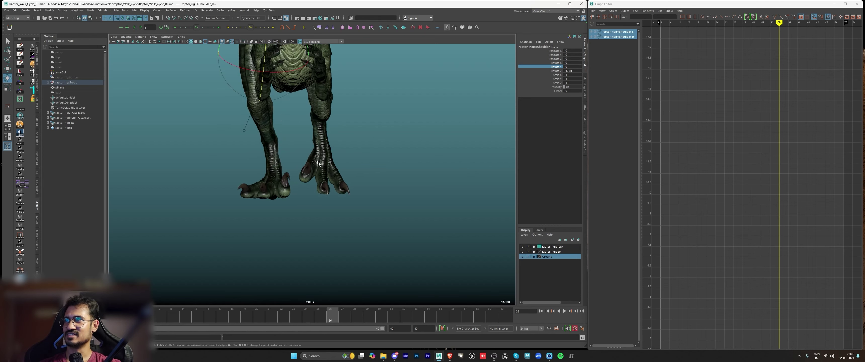
alt+right_drag(311, 166, 390, 180)
key(alt+v)
key(alt+1)
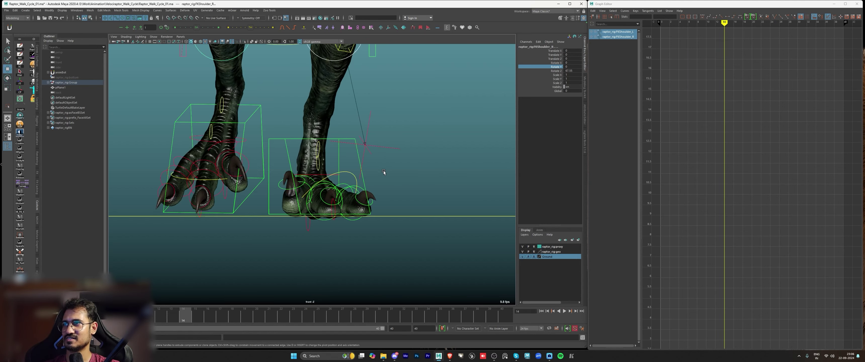
click(285, 144)
key(e)
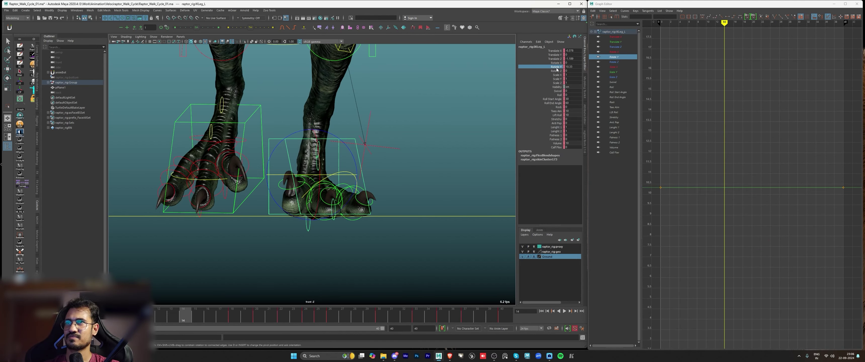
key(alt+v)
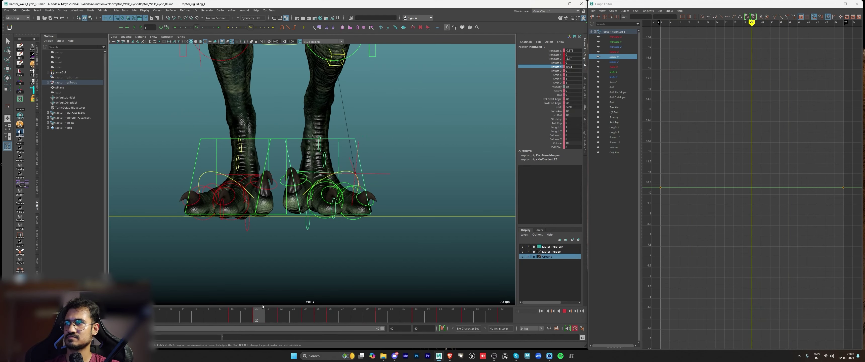
Step: Key the left foot's Rotate Y at frame 20, turn it inward at frame 25 and outward to about 18 at frame 34, and replay
key(alt+v)
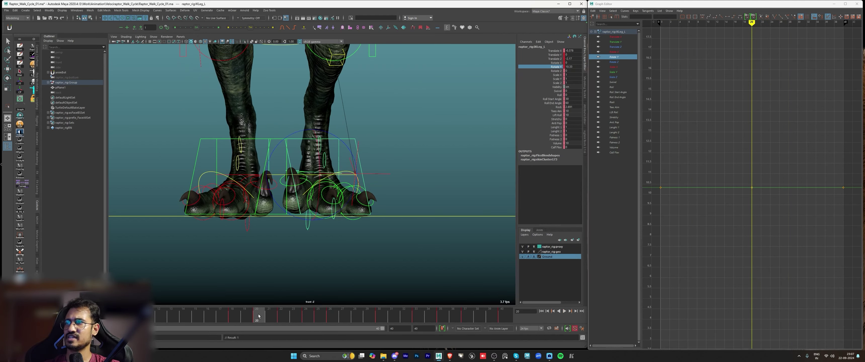
key(alt+v)
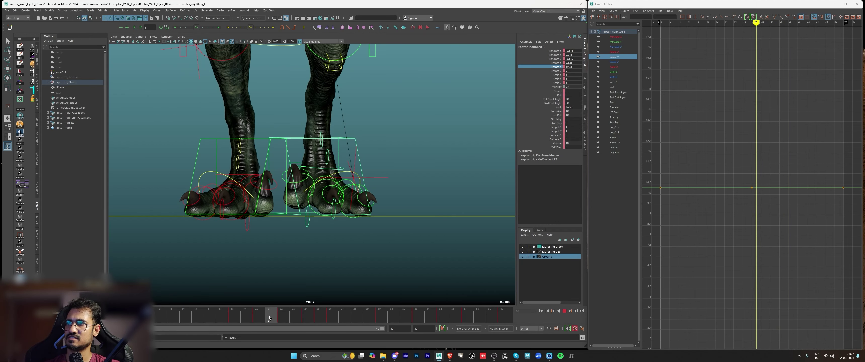
key(alt+v)
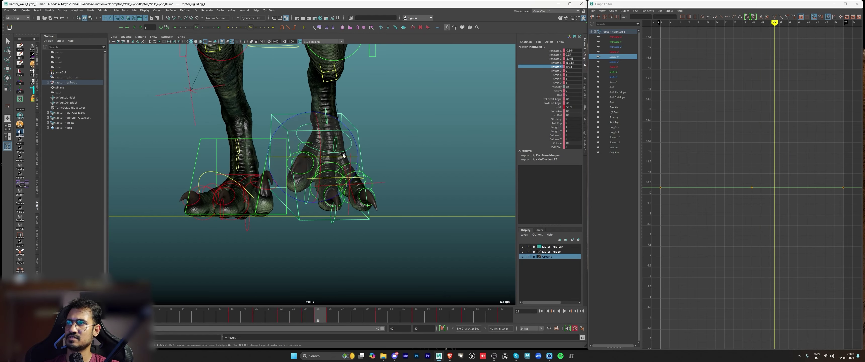
drag(343, 155, 336, 159)
drag(271, 317, 431, 311)
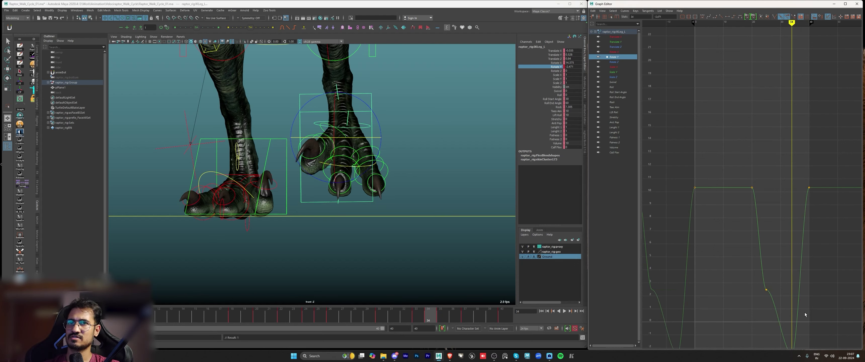
middle_drag(804, 314, 785, 146)
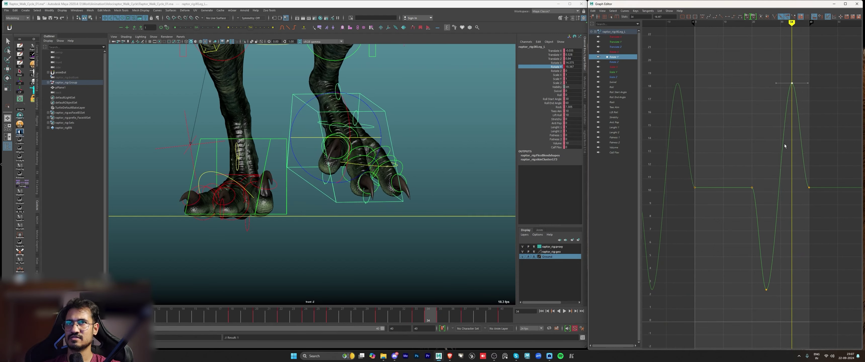
key(alt+v)
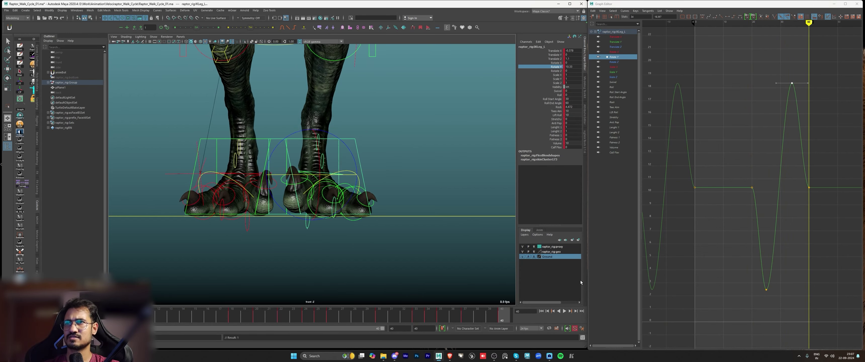
key(alt+v)
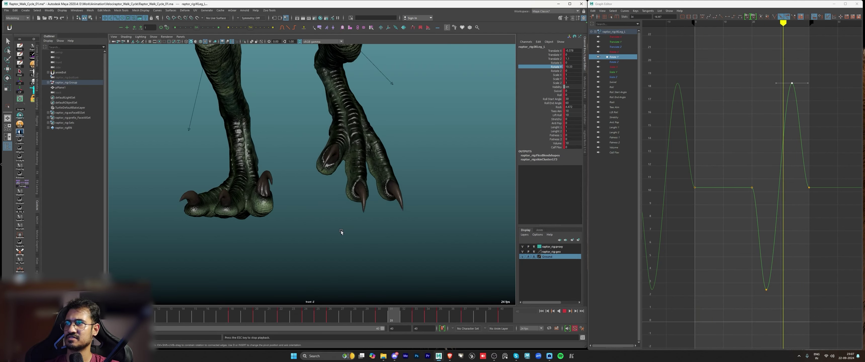
key(Escape)
Step: Duplicate all the left foot's Rock keys one cycle forward from frame 40, and extend the playback range to frame 80
click(612, 102)
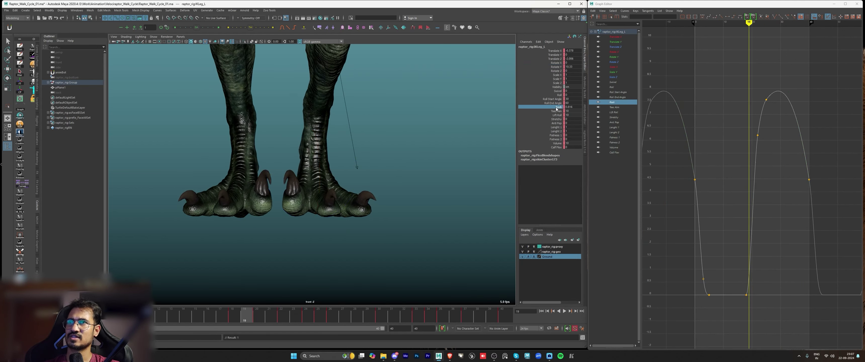
key(f)
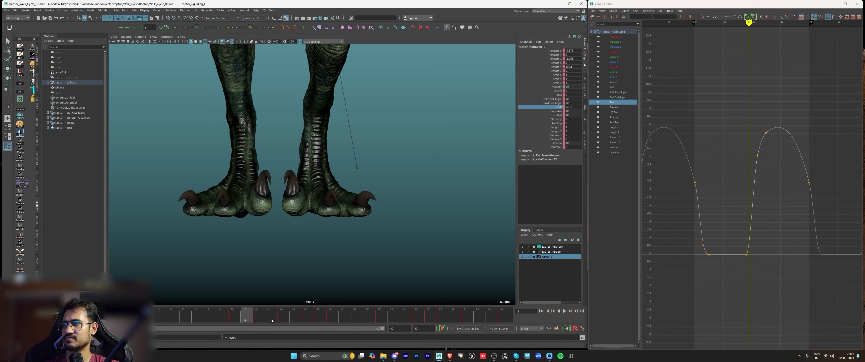
scroll(746, 188, down, 3)
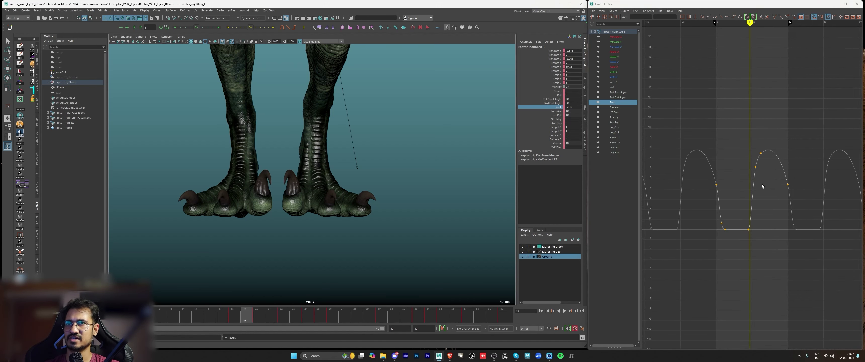
drag(684, 128, 846, 307)
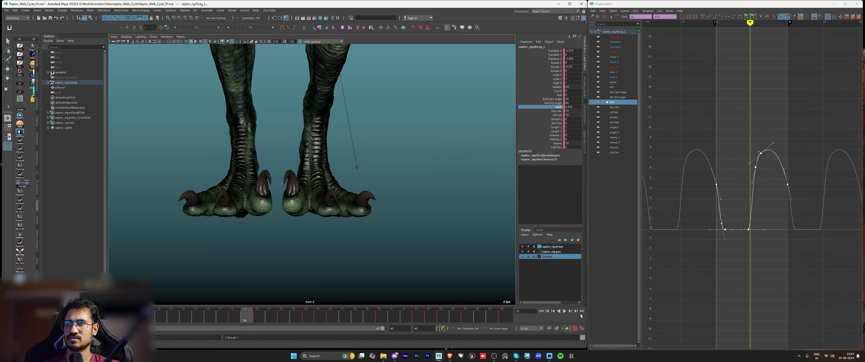
click(504, 316)
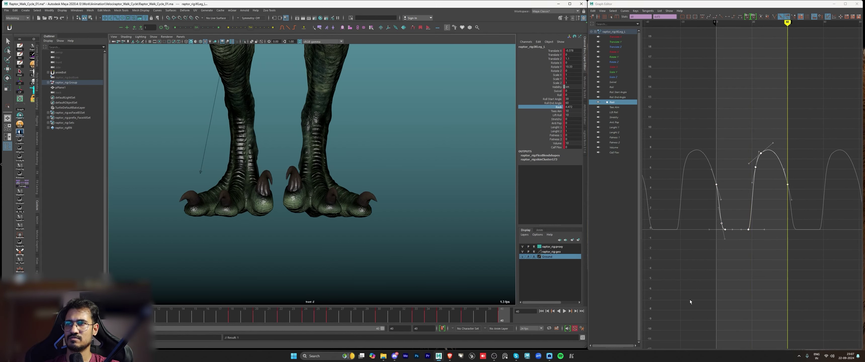
click(689, 302)
key(ctrl+v)
alt+middle_drag(801, 211, 768, 218)
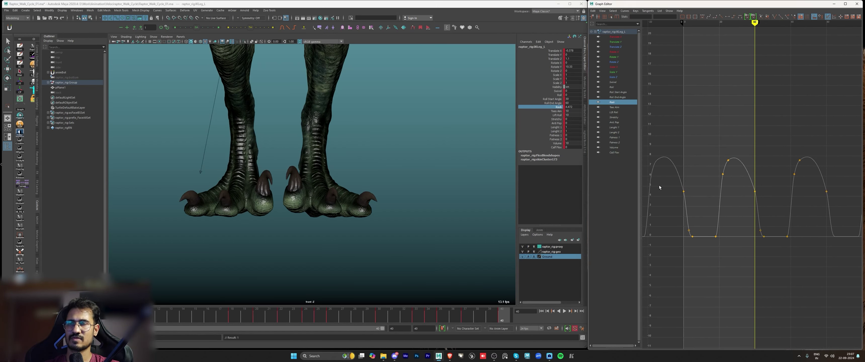
double_click(400, 329)
text(80)
key(Return)
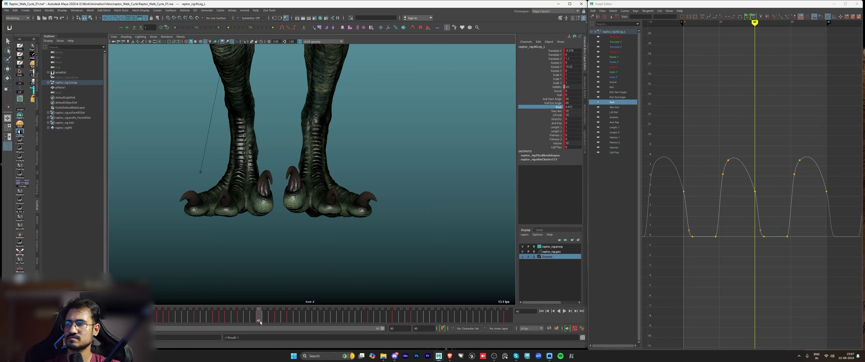
Step: Shift the Rock keys at frames 40 and 80 two frames earlier, and add a Rock key on the curve at frame 40
key(alt+v)
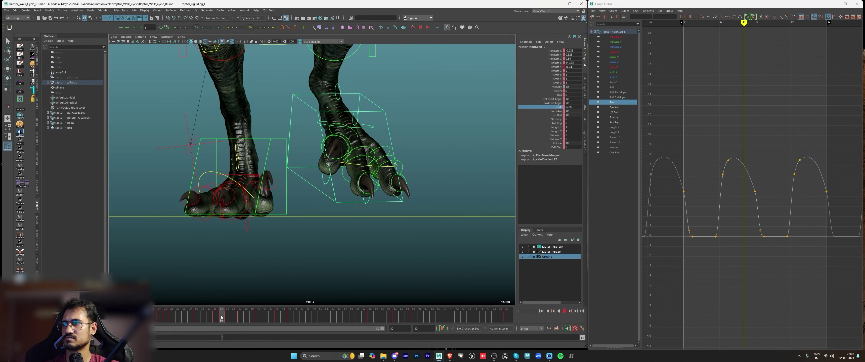
drag(221, 317, 252, 319)
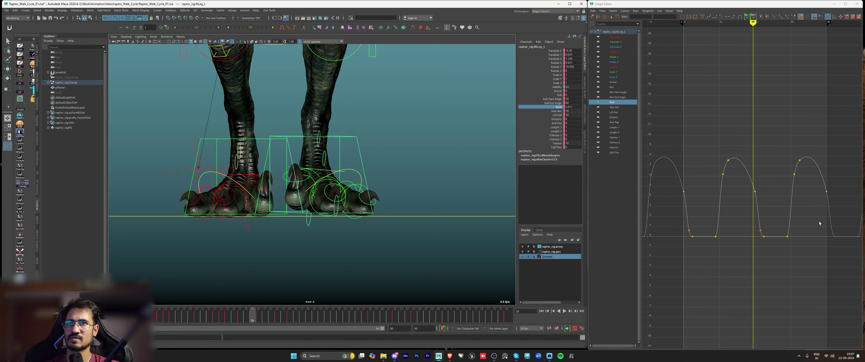
drag(668, 195, 724, 197)
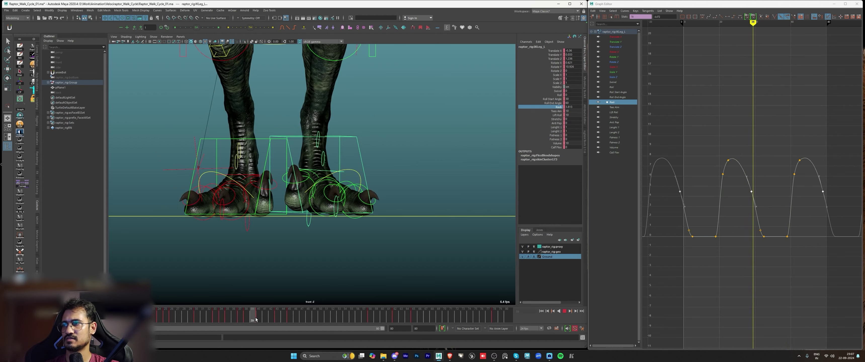
click(766, 263)
key(f)
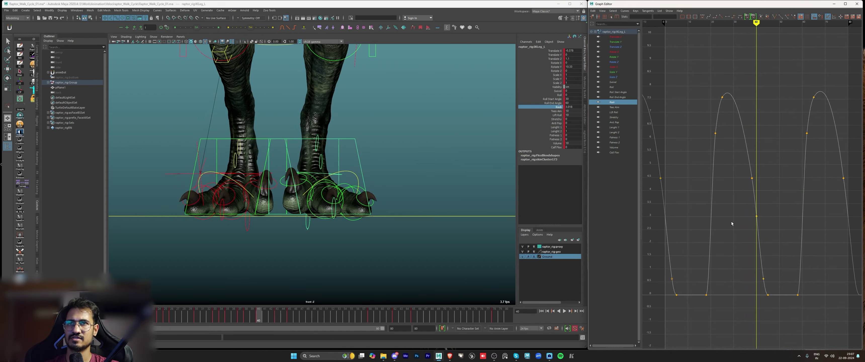
scroll(733, 223, down, 2)
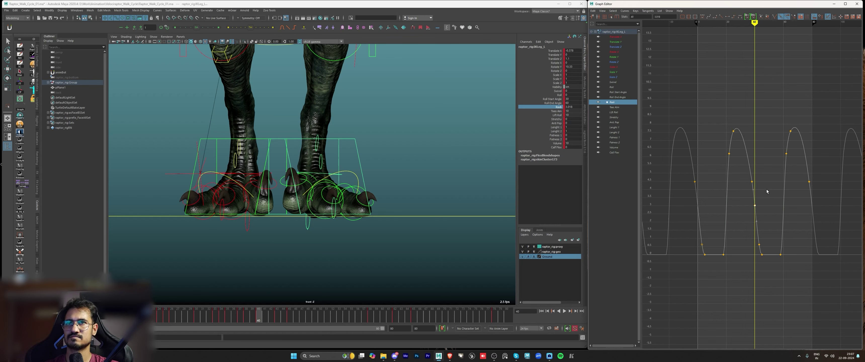
Step: Match the frame 0 Rock key to frame 40, remove the duplicated keys past frame 40, and restore the playback end to 40
key(alt+shift+v)
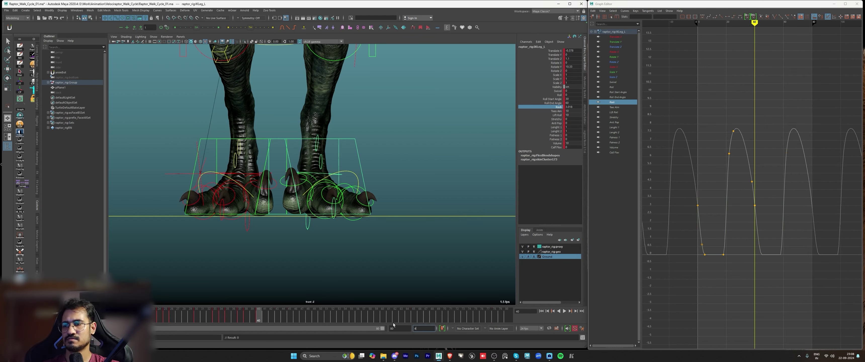
key(Return)
key(alt+v)
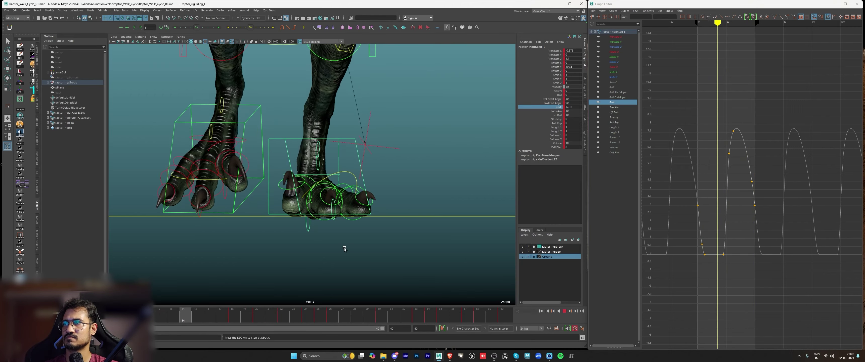
Step: Review the looping walk in the front view, first with the whole body in frame and then nearer the legs
key(alt+1)
key(alt+1)
scroll(384, 170, down, 6)
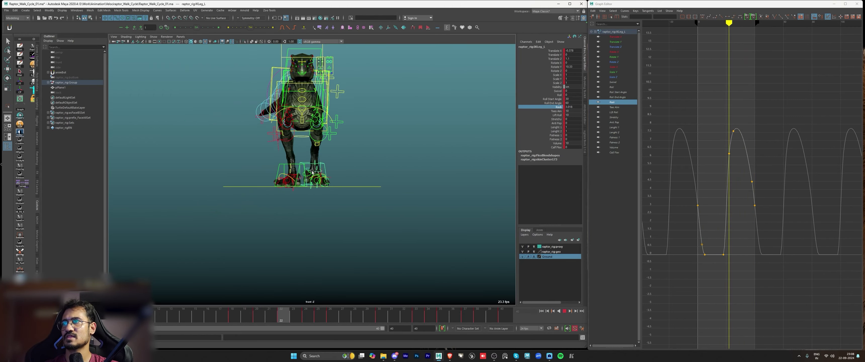
scroll(385, 169, up, 4)
key(alt+v)
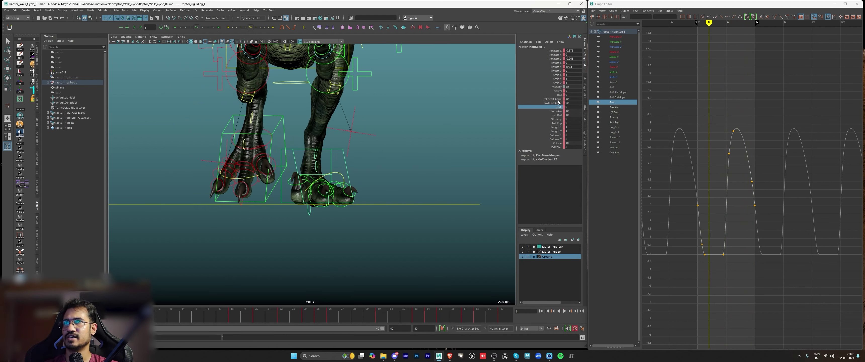
Step: Try rotating the planted left foot around Z, undo the rotation, and replay the cycle
click(556, 67)
key(e)
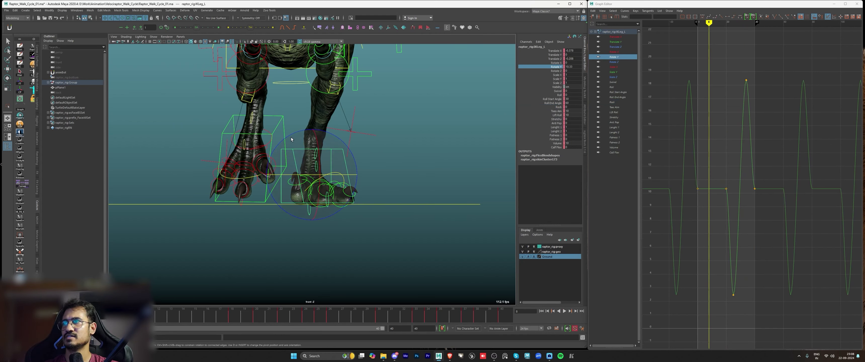
click(554, 71)
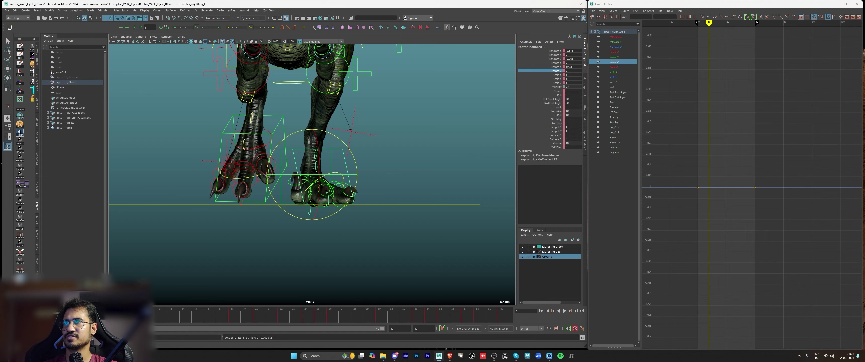
key(alt+v)
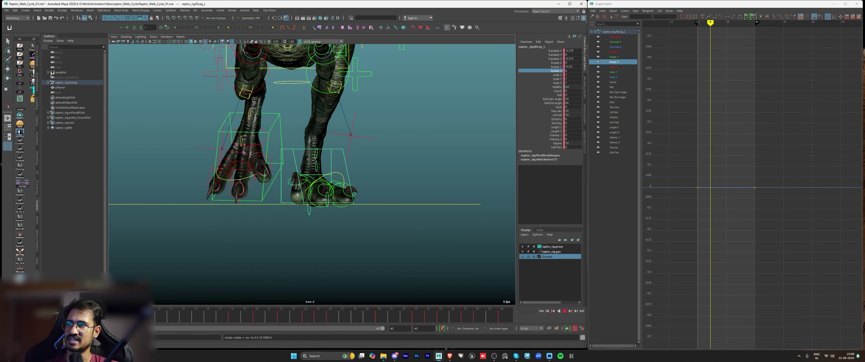
Step: Key the left foot's Rotate Z through its swing, tilting one way at frame 26, the opposite way at frame 33, and flat at frame 39
click(269, 320)
drag(269, 320, 258, 320)
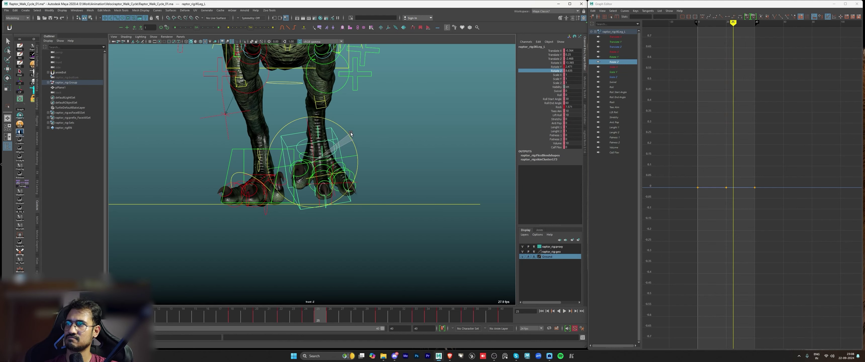
drag(284, 316, 381, 299)
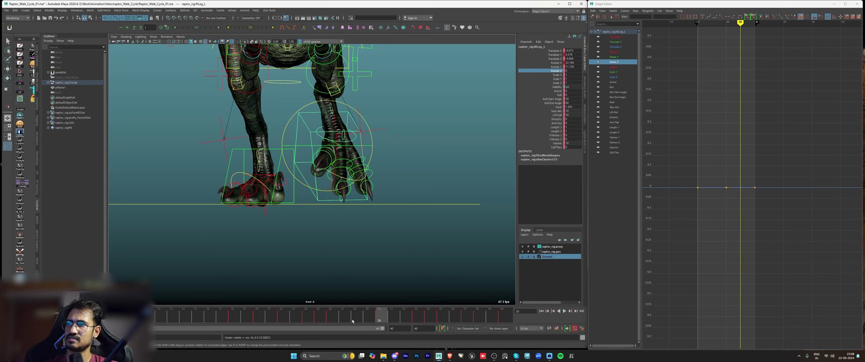
drag(352, 321, 338, 314)
drag(357, 145, 358, 144)
drag(283, 316, 417, 293)
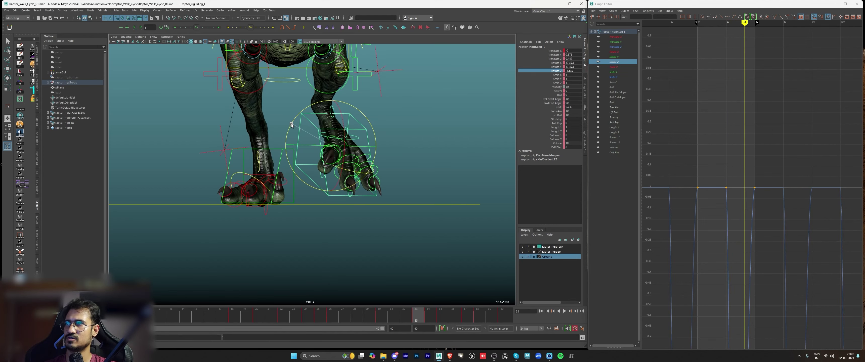
key(alt+v)
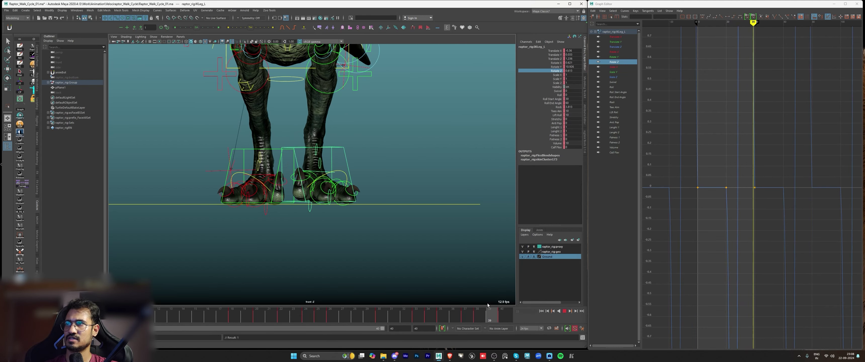
key(f)
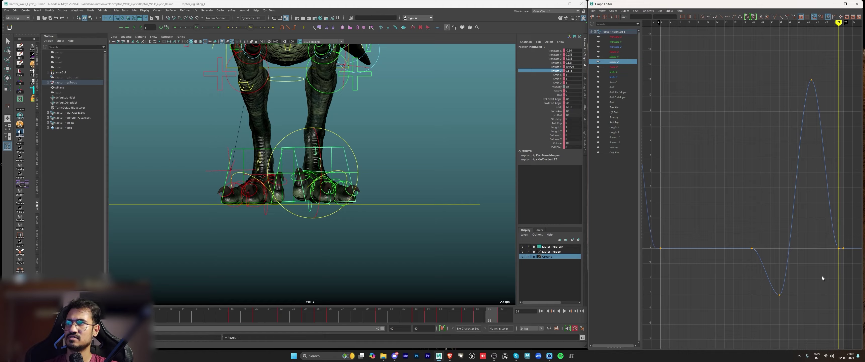
Step: Replay the walk in the perspective view and examine the raptor's legs from the front and the side
key(alt+v)
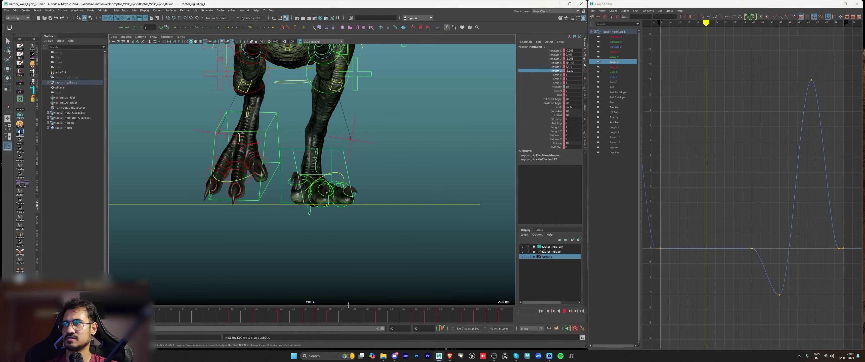
key(space)
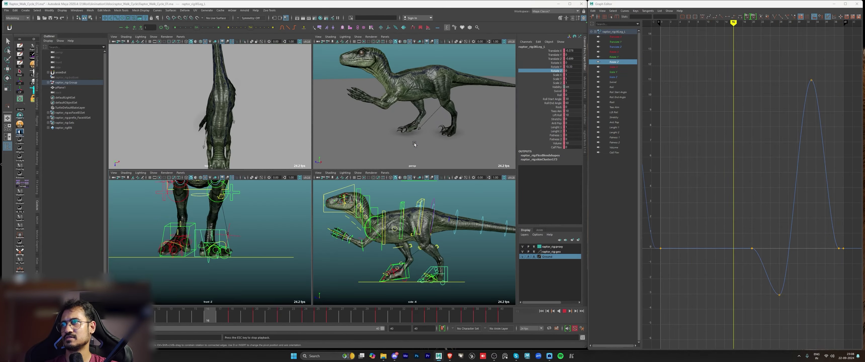
key(space)
alt+drag(405, 152, 423, 147)
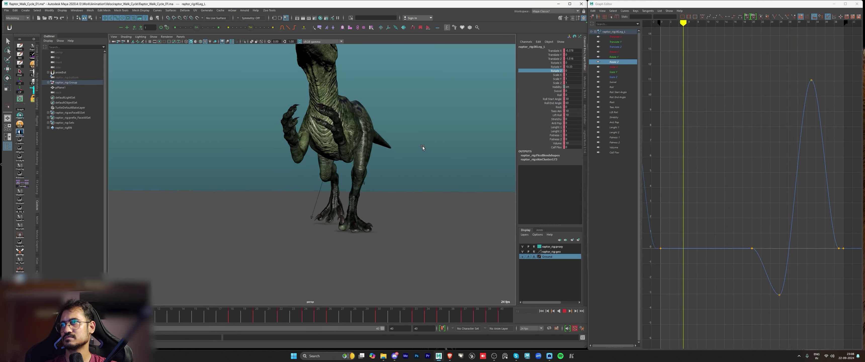
alt+drag(422, 146, 379, 206)
key(alt+1)
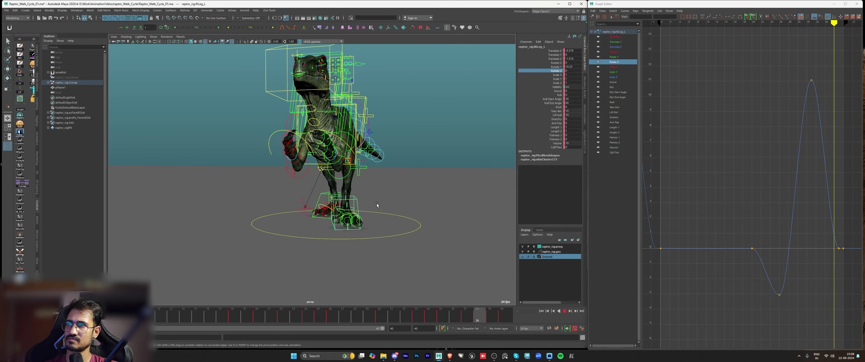
key(alt+v)
alt+drag(376, 203, 295, 194)
Step: Select both leg pole vector controls and set their Follow to 0 at frame 0
key(w)
click(295, 194)
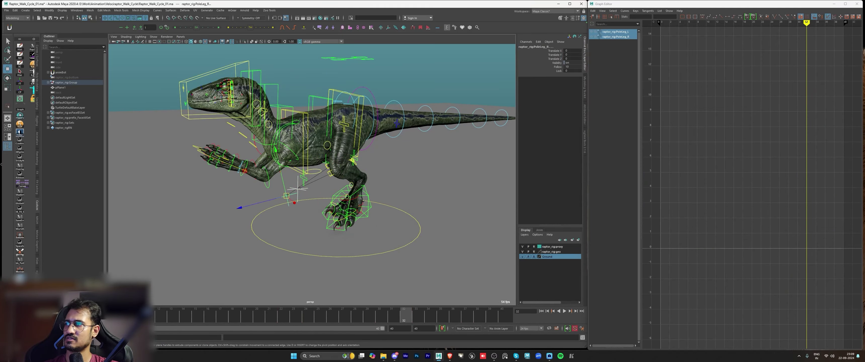
key(alt+shift+v)
alt+drag(345, 161, 429, 145)
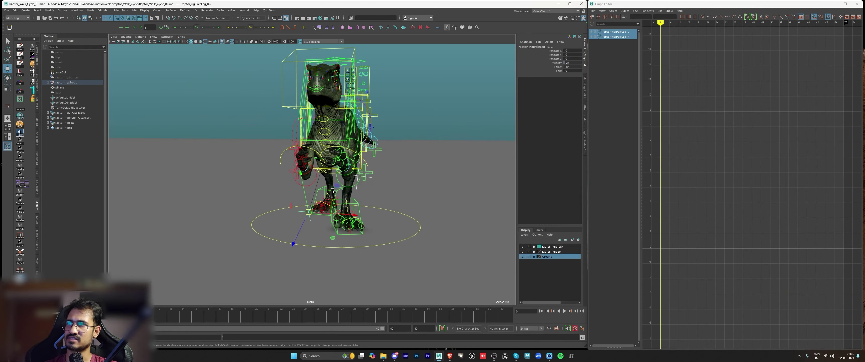
scroll(430, 153, up, 2)
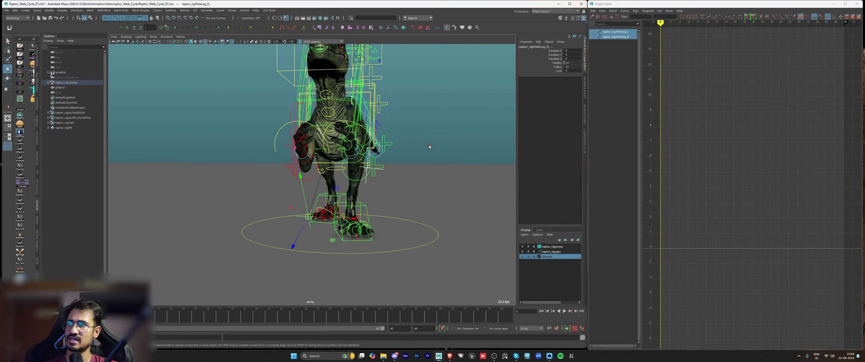
key(alt+1)
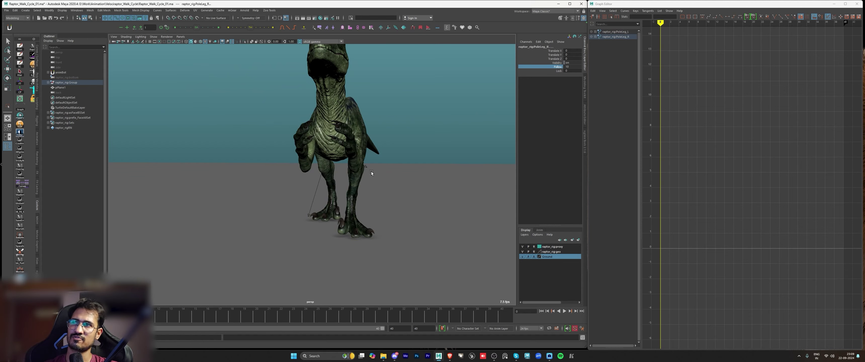
Step: Place the leg pole vector controls ahead of the knees, and key the left one at frames 0 and 40
alt+drag(257, 187, 315, 187)
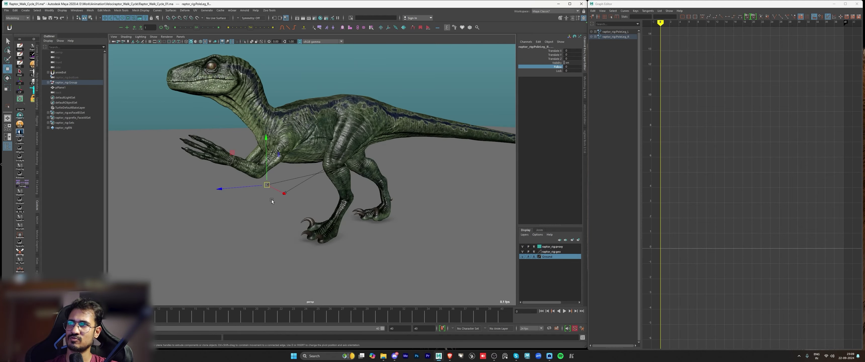
scroll(317, 171, down, 3)
key(alt+1)
click(298, 186)
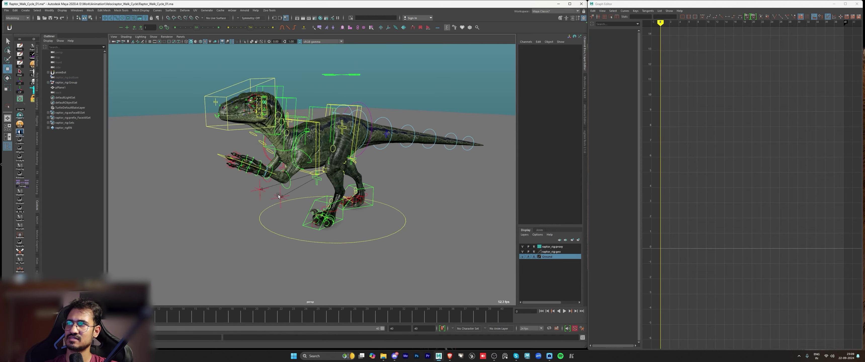
click(280, 197)
key(alt+v)
drag(49, 316, 12, 316)
key(s)
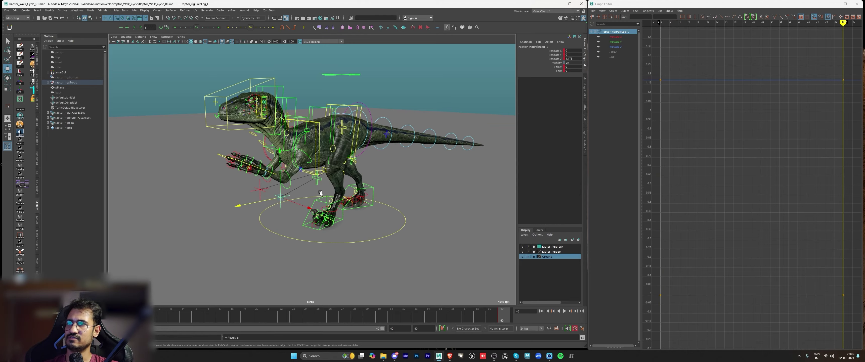
Step: Key the left pole vector control at frame 20 and move it outward along X at frame 32
scroll(321, 194, up, 5)
key(alt+v)
click(12, 316)
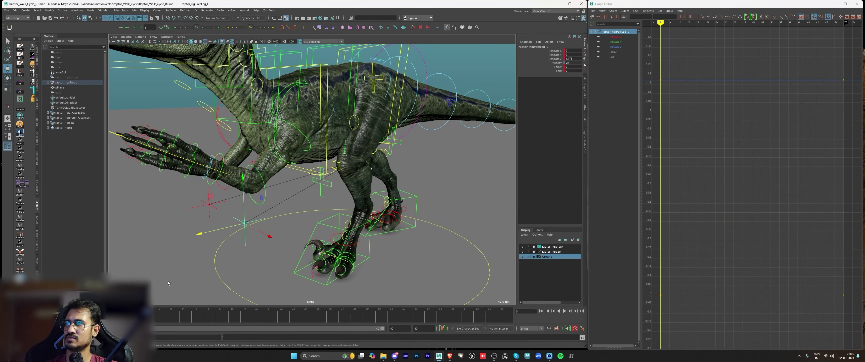
key(alt+v)
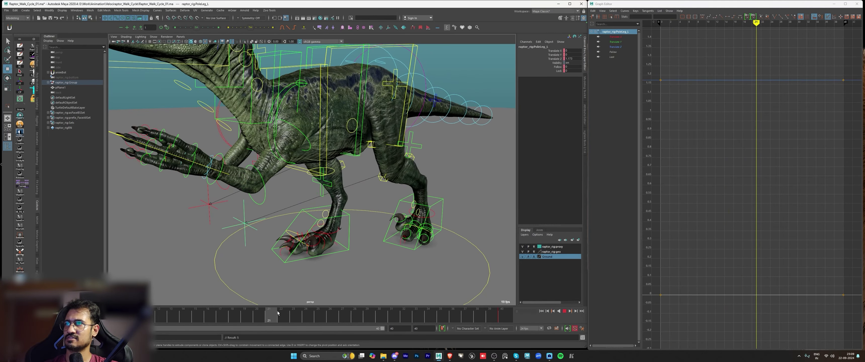
drag(298, 312, 406, 315)
scroll(287, 211, down, 4)
key(alt+1)
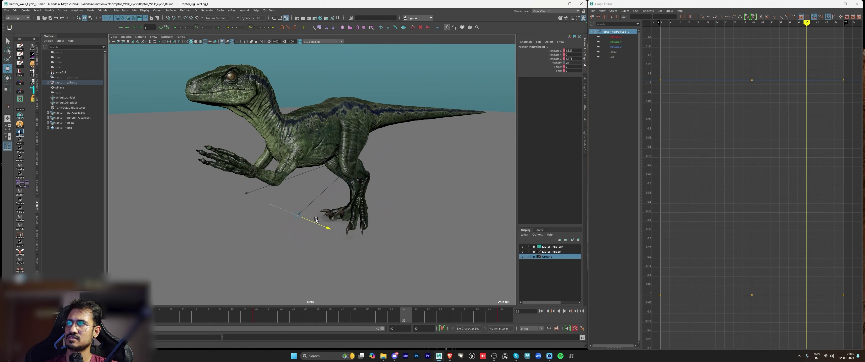
alt+drag(332, 216, 300, 294)
Step: Add a small outward Translate X offset to the left pole vector at frame 4, returning to 0 at frame 8
click(247, 313)
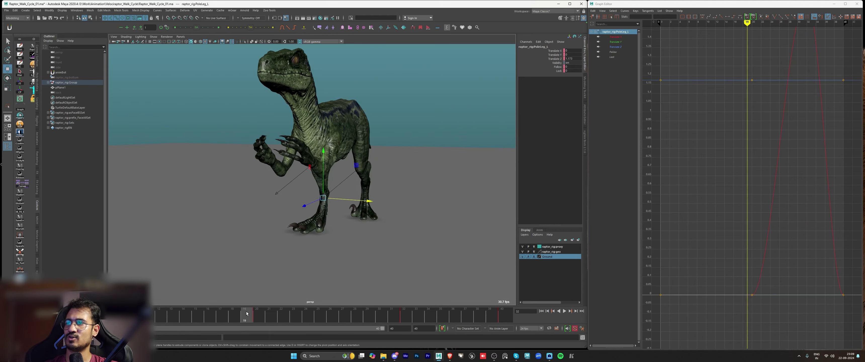
drag(351, 318, 409, 318)
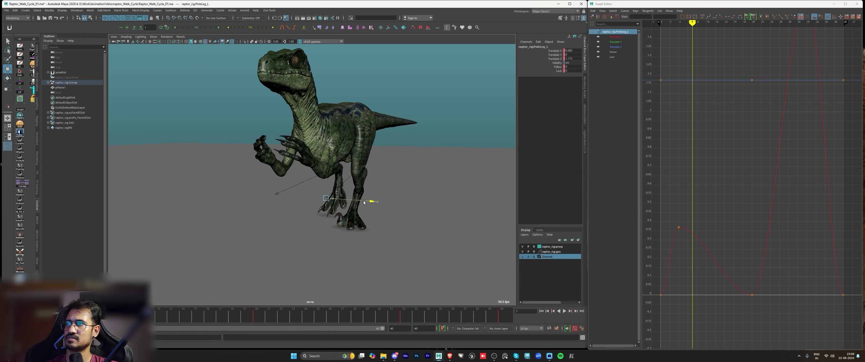
key(a)
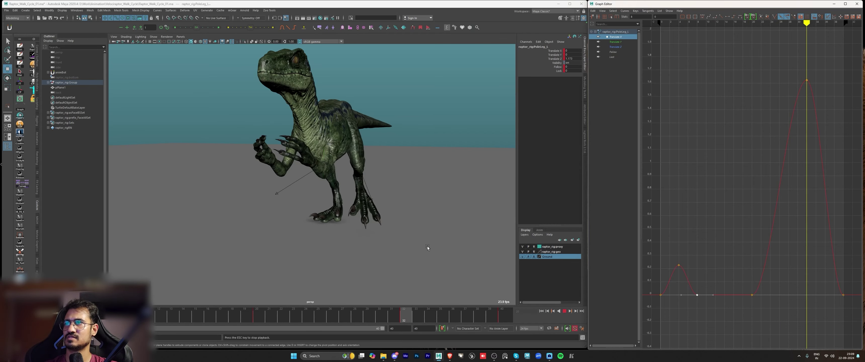
Step: Replay the cycle from the front and the side to check the knee motion, and save the scene
middle_click(424, 226)
key(bracketleft)
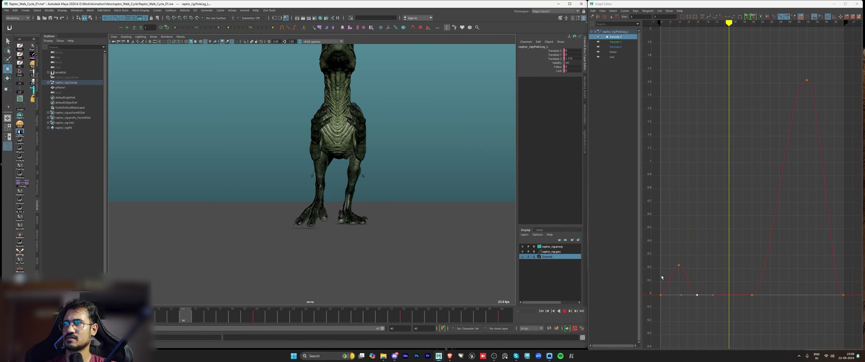
alt+drag(451, 247, 391, 255)
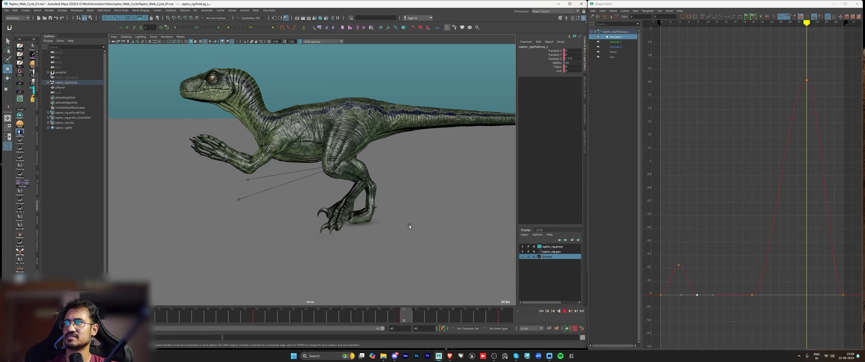
key(Escape)
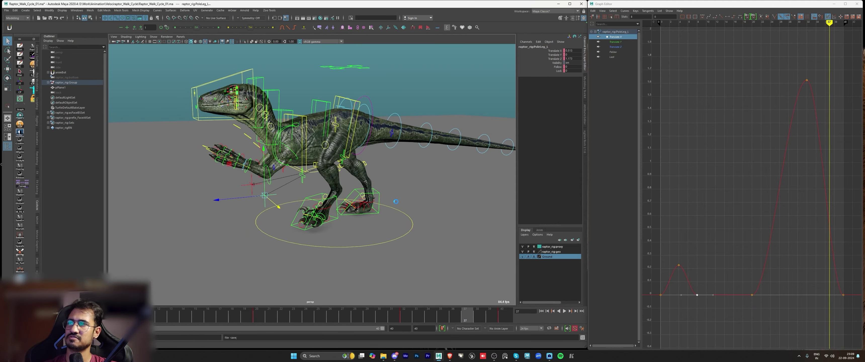
Step: Hide the raptor mesh and select all controls of the left foot
alt+drag(396, 201, 351, 193)
click(372, 197)
key(alt+1)
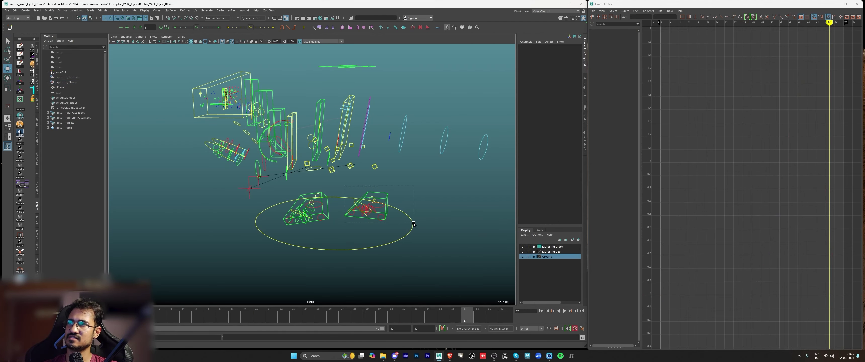
drag(414, 223, 285, 204)
key(Delete)
click(345, 244)
drag(332, 239, 331, 258)
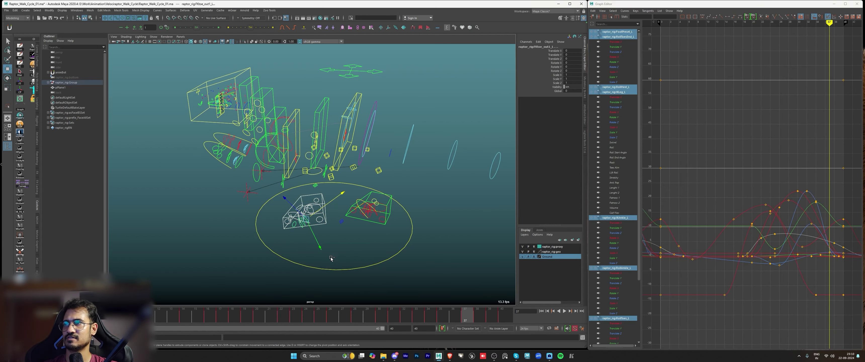
Step: Show the mesh again and copy all keys of the left foot controls over frames 0 to 40
alt+drag(282, 214, 259, 214)
key(alt+1)
alt+middle_drag(259, 213, 377, 206)
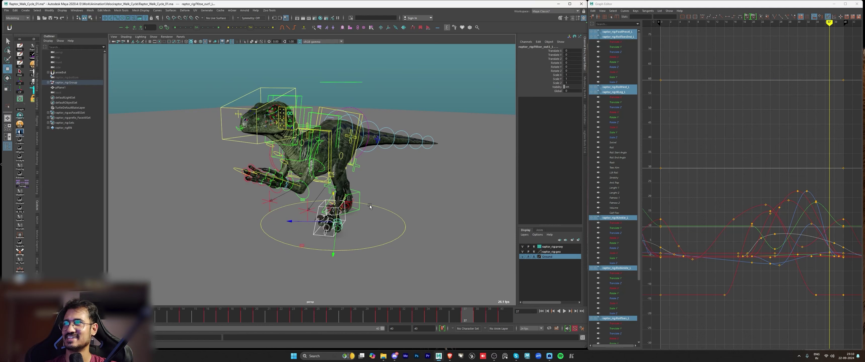
alt+drag(376, 206, 436, 212)
alt+right_drag(813, 222, 811, 306)
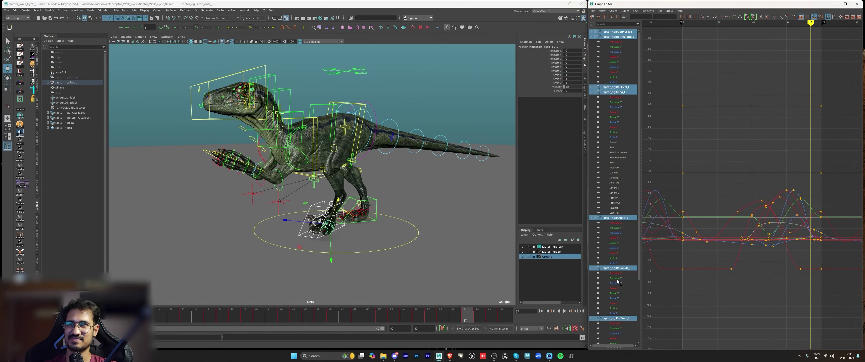
key(alt+v)
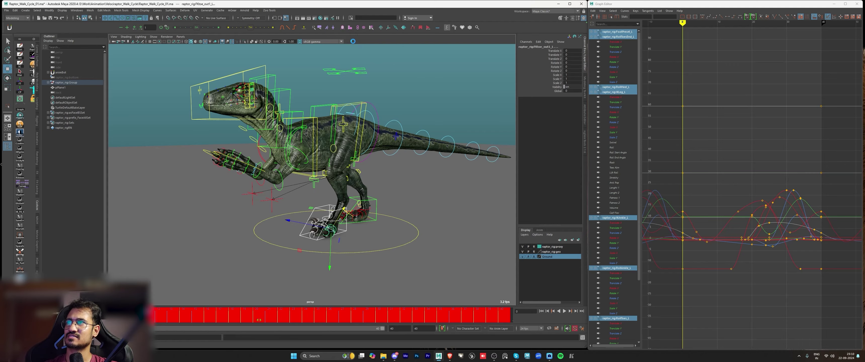
Step: Select all right foot controls, paste the left foot's keys from frame 0, and set the curves' post infinity to cycle
alt+drag(389, 181, 334, 183)
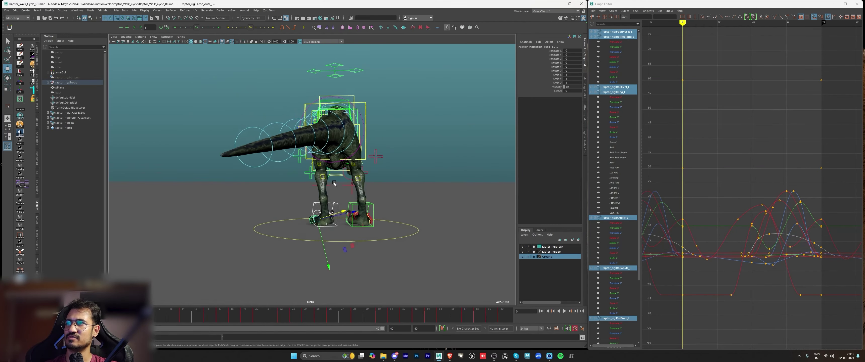
alt+right_drag(334, 183, 426, 201)
alt+middle_drag(426, 201, 410, 162)
key(alt+1)
click(356, 173)
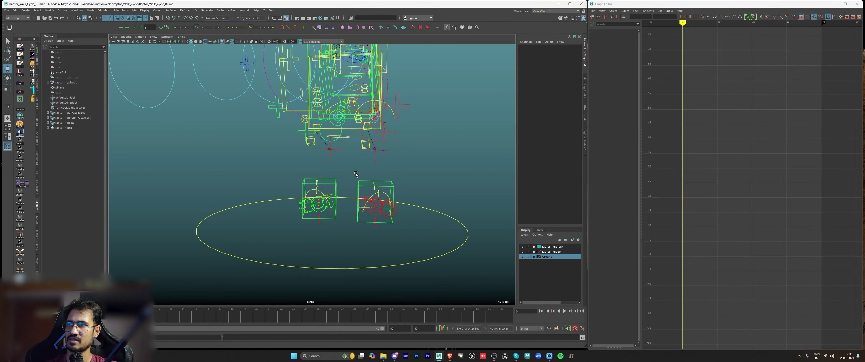
drag(356, 175, 425, 241)
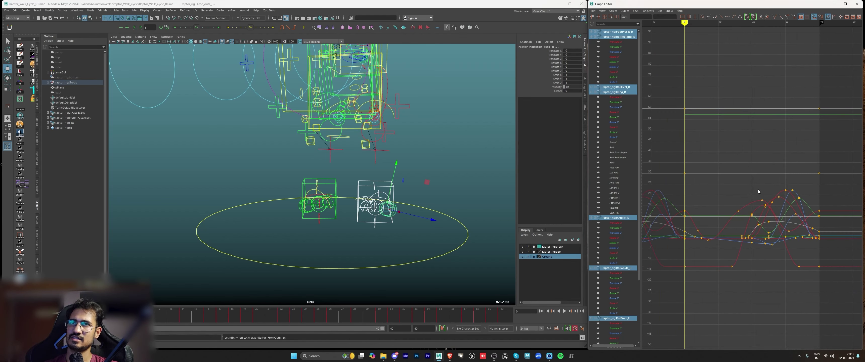
Step: Select all the right foot controls' keys and shift them 20 frames later so they start at frame 20
click(264, 316)
alt+right_drag(781, 157, 704, 138)
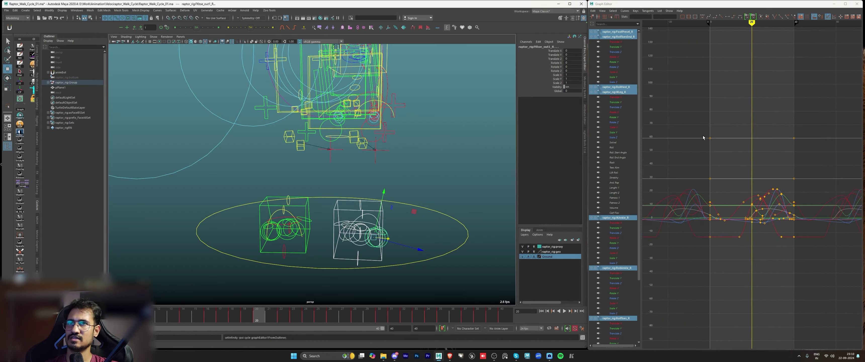
drag(680, 119, 830, 275)
shift+middle_drag(750, 196, 792, 195)
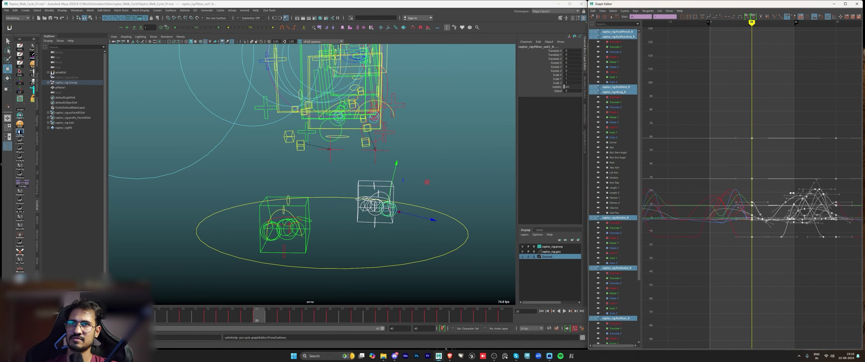
Step: Show the raptor mesh again and invert the Translate X curve of the right foot's main IK control
click(353, 169)
key(alt+1)
alt+drag(413, 176, 471, 176)
click(471, 177)
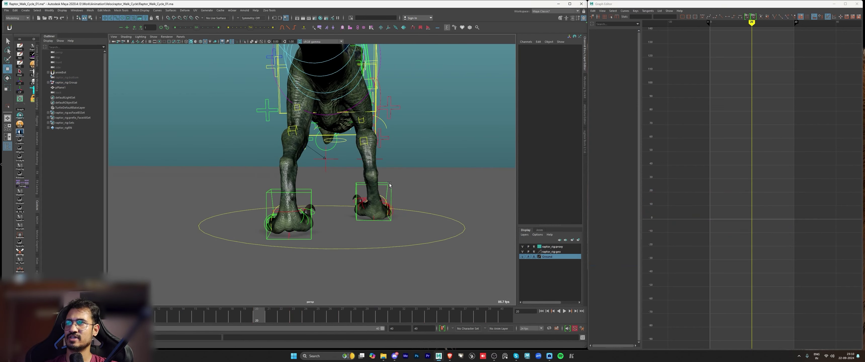
click(388, 183)
click(552, 51)
drag(673, 295, 829, 131)
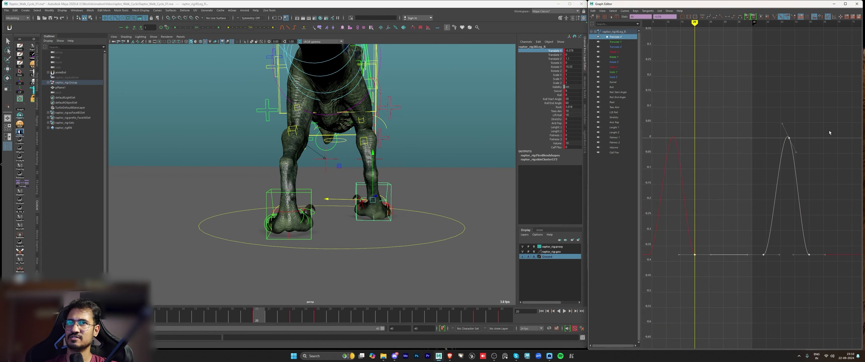
key(alt+m)
Step: Invert the right foot control's entire Rotate Y curve and play the cycle
click(554, 67)
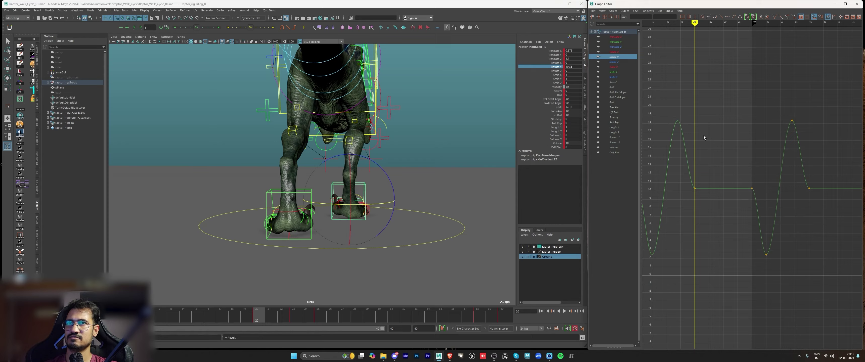
key(ctrl+a)
key(e)
key(alt+v)
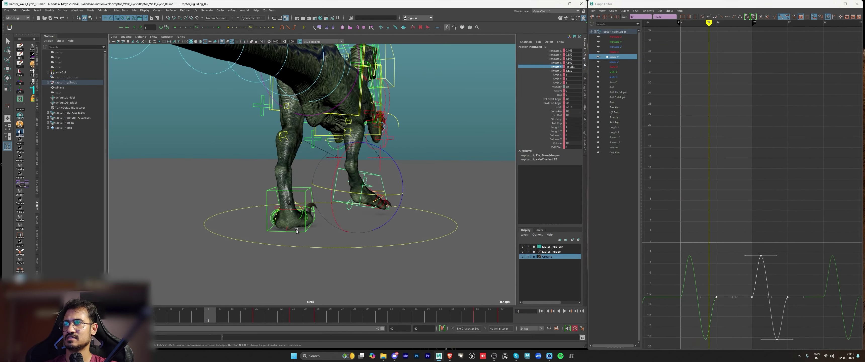
Step: Try inverting the right foot control's Rotate Z curve while viewing the feet from the front
key(space)
key(space)
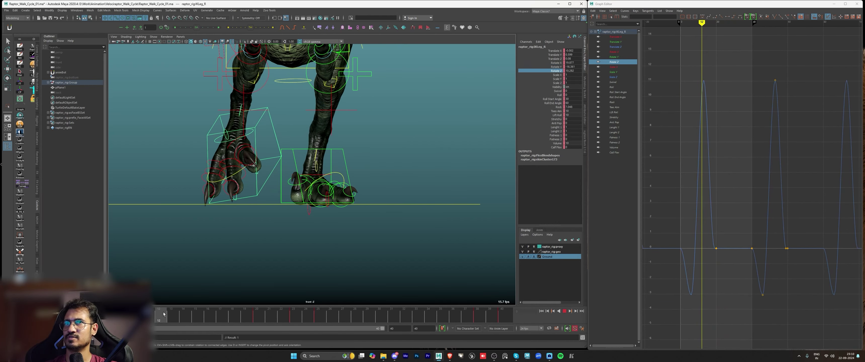
scroll(763, 180, down, 3)
drag(695, 81, 756, 143)
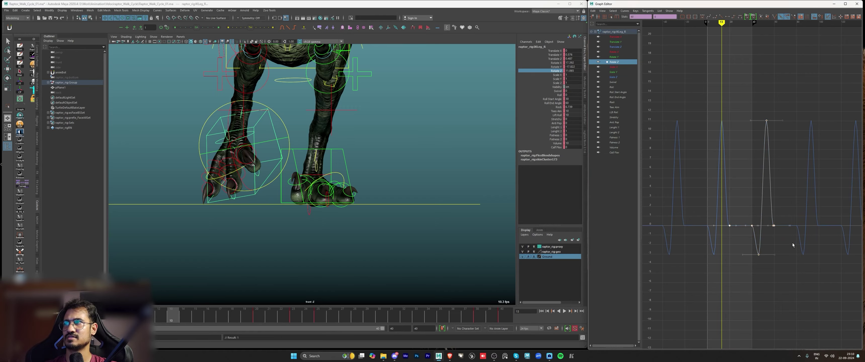
key(alt+v)
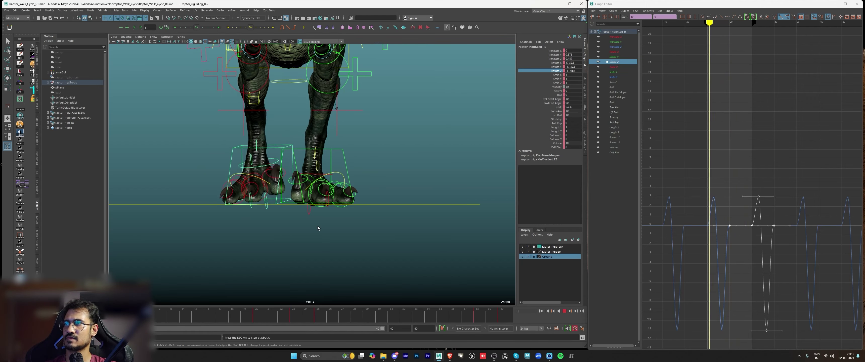
Step: Play the walk in the back view, undo the Rotate Z inversion, and play it again to compare
key(space)
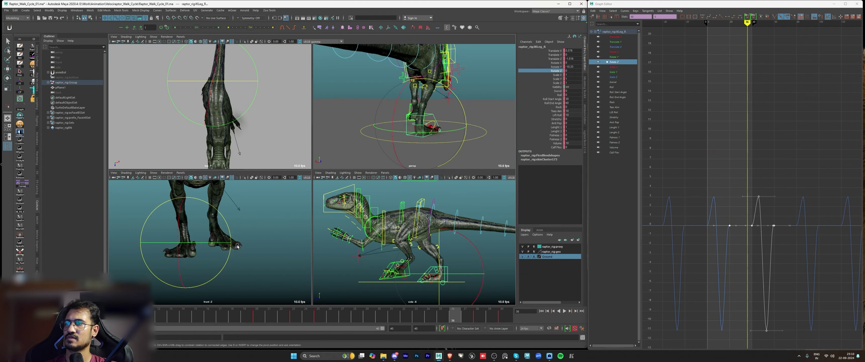
key(space)
key(space)
drag(237, 246, 201, 260)
key(alt+v)
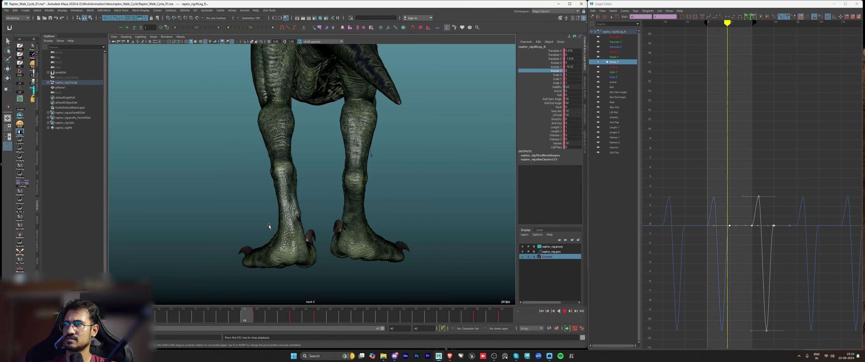
key(alt+v)
key(ctrl+z)
key(alt+v)
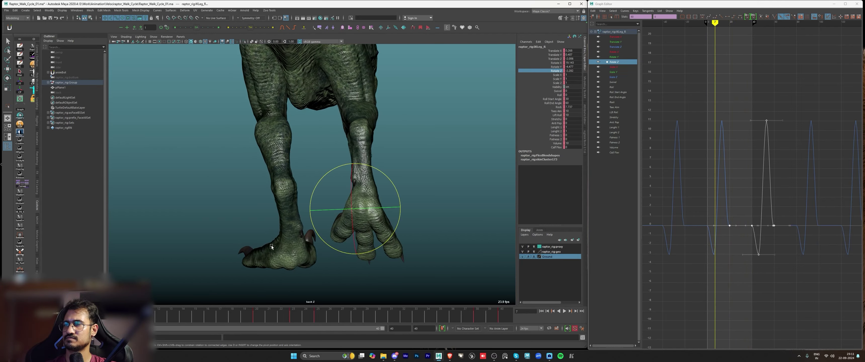
Step: Try raising the left foot control's peak Rotate Z key to test the rotation direction, and undo it
key(space)
key(space)
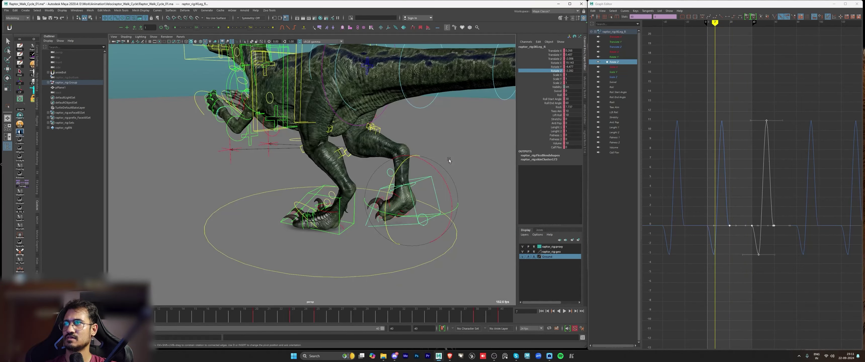
click(316, 190)
key(e)
click(556, 66)
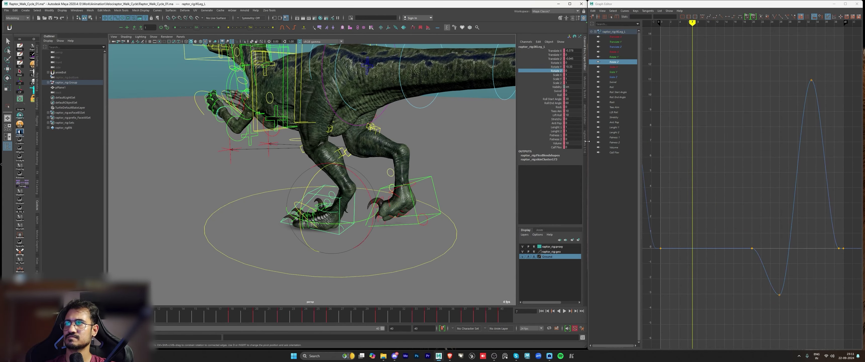
drag(290, 314, 418, 315)
scroll(774, 161, down, 5)
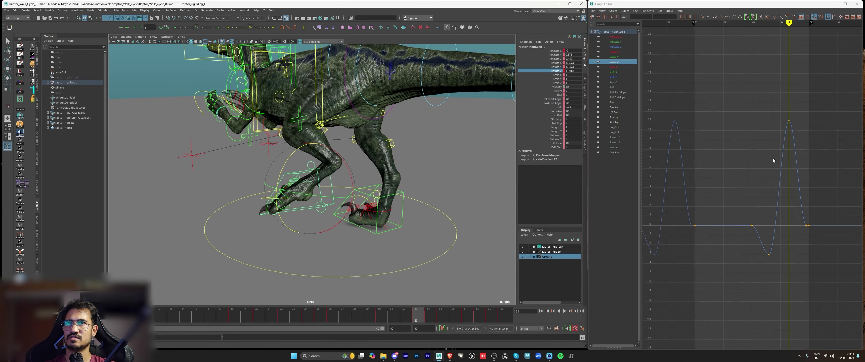
click(756, 171)
shift+middle_drag(782, 157, 782, 185)
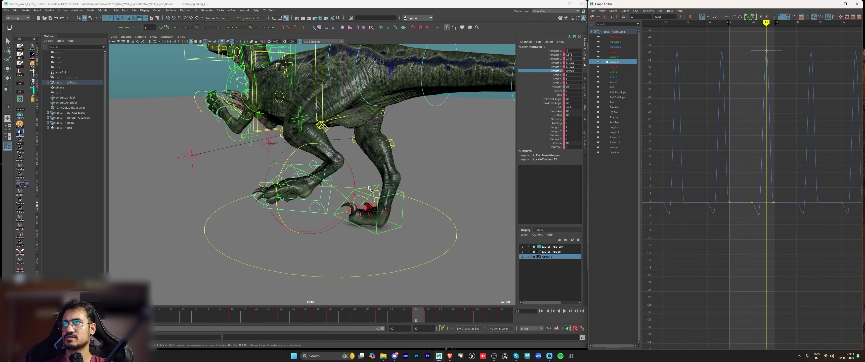
alt+drag(373, 180, 351, 184)
key(ctrl+z)
Step: Select the right foot control and invert all keys of its Rotate Z curve
click(392, 201)
click(553, 71)
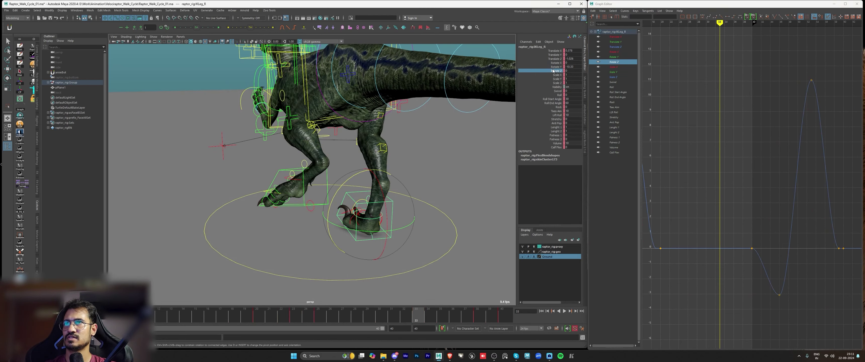
drag(381, 315, 501, 315)
drag(752, 25, 811, 58)
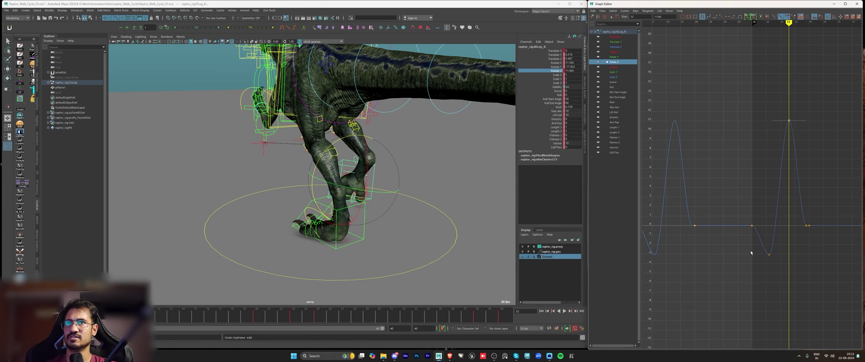
scroll(751, 253, down, 3)
drag(676, 265, 729, 223)
Step: Play the walk cycle and examine the motion of both feet from several angles around the raptor
key(alt+v)
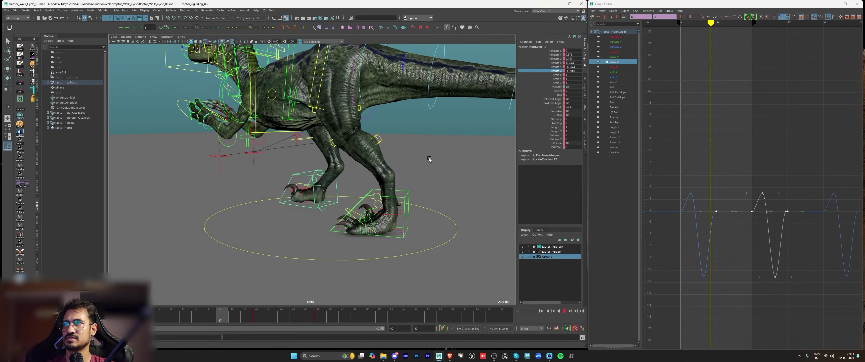
key(alt+1)
mouse_move(387, 141)
alt+mouse_down()
mouse_move(329, 144)
mouse_move(398, 140)
alt+mouse_up()
alt+right_drag(398, 140, 320, 131)
alt+drag(321, 131, 383, 132)
key(alt+1)
alt+right_drag(383, 132, 399, 131)
alt+drag(398, 132, 351, 147)
alt+middle_drag(352, 147, 376, 154)
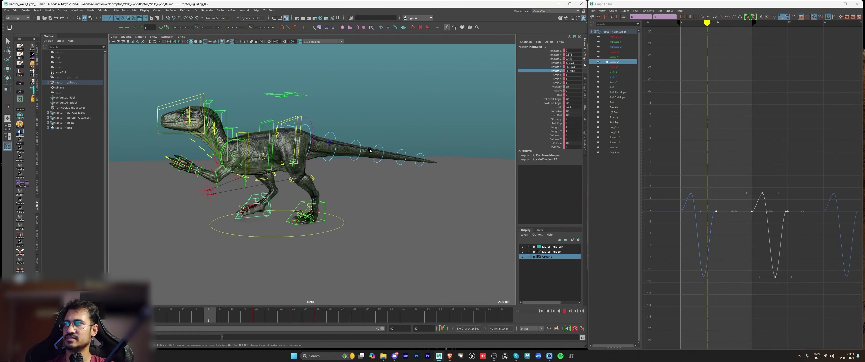
alt+right_drag(375, 154, 393, 157)
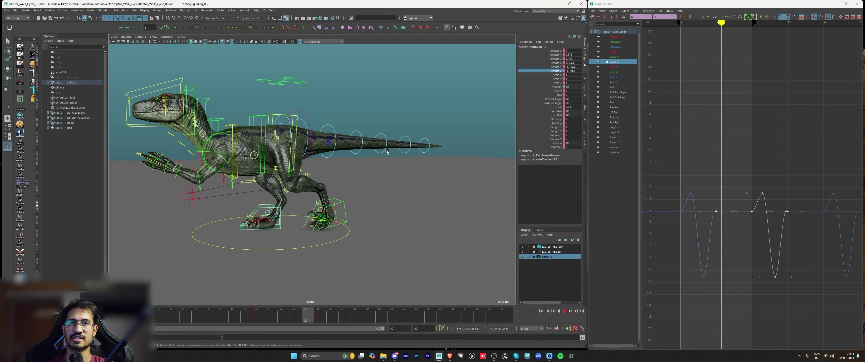